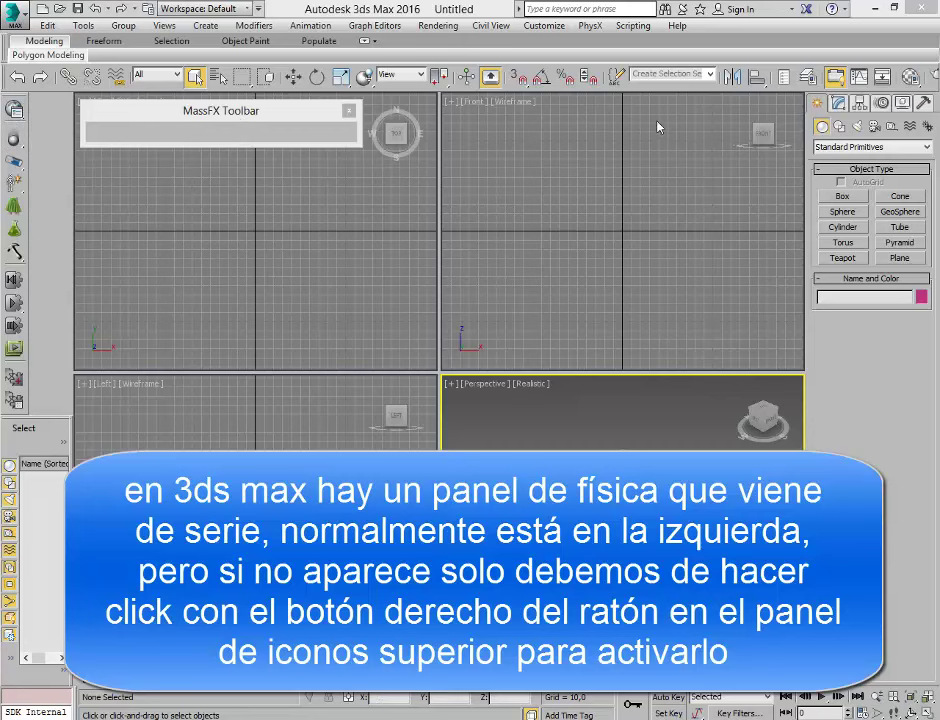
Step: Close the floating MassFX toolbar, then check the rigid body flyout and the PhysX Tools panel
right_click(666, 90)
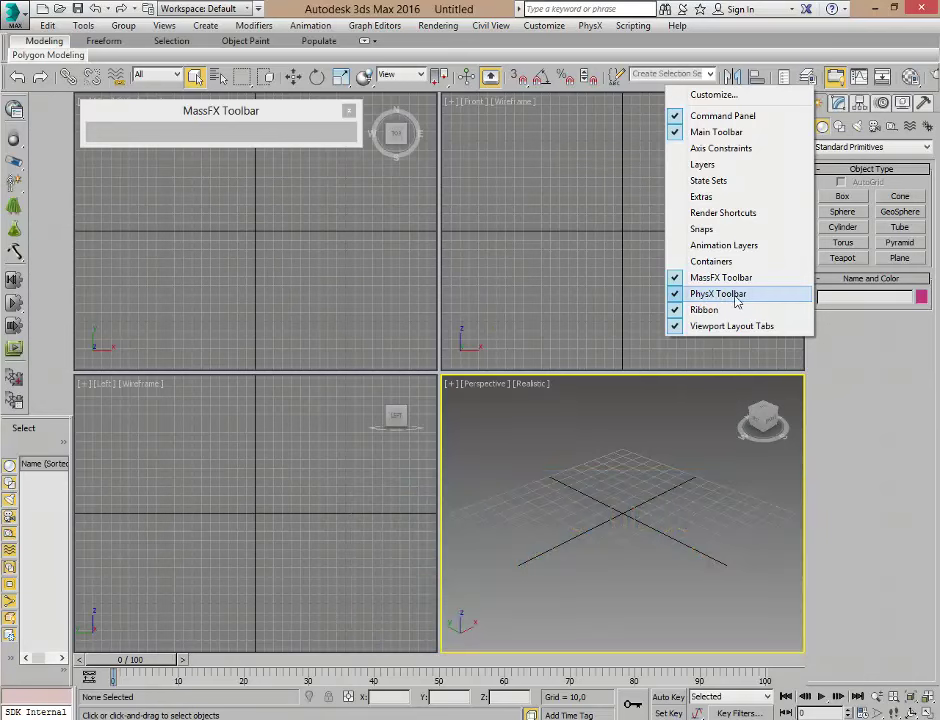
left_click(349, 112)
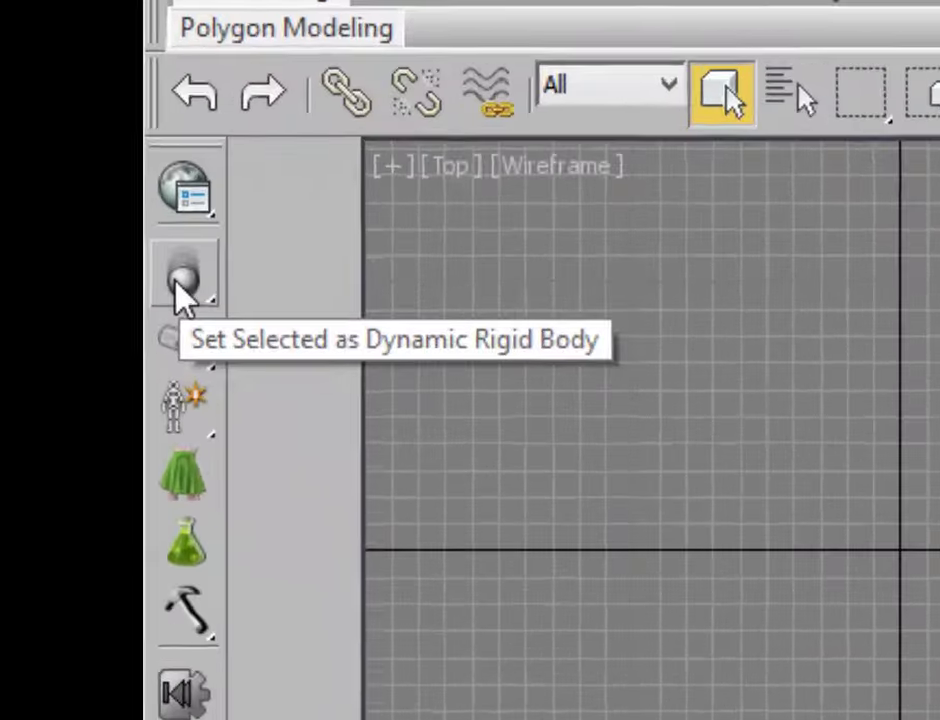
left_click(12, 145)
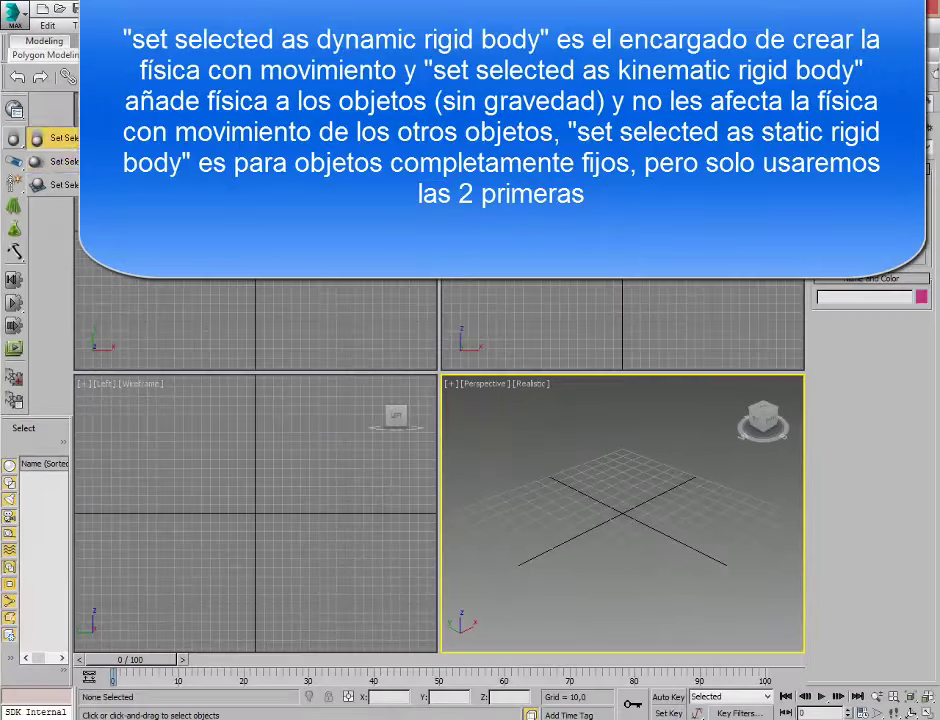
left_click(55, 137)
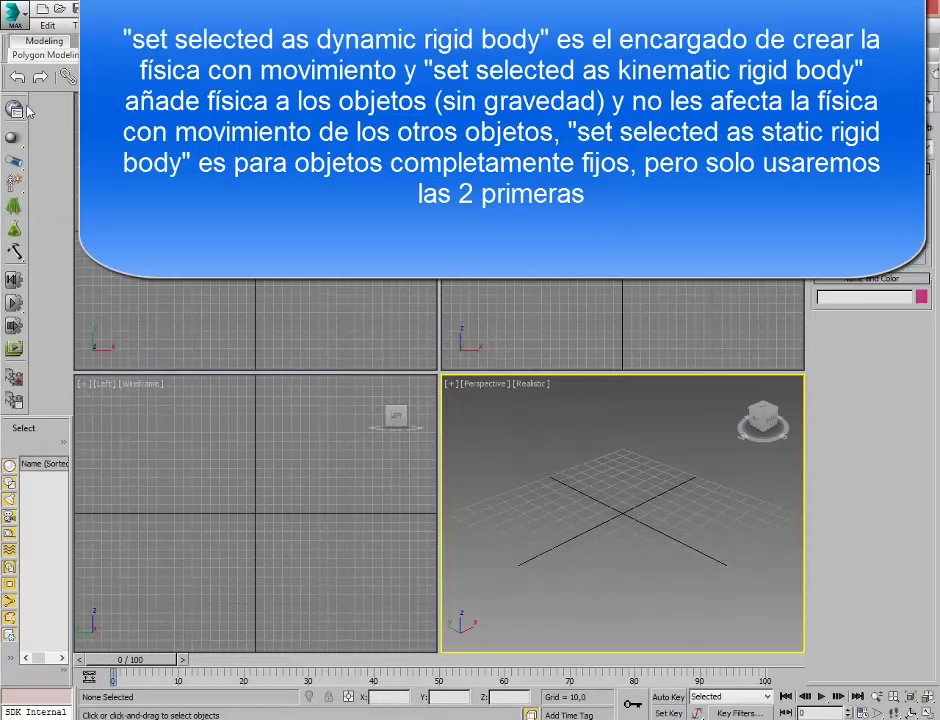
left_click(15, 110)
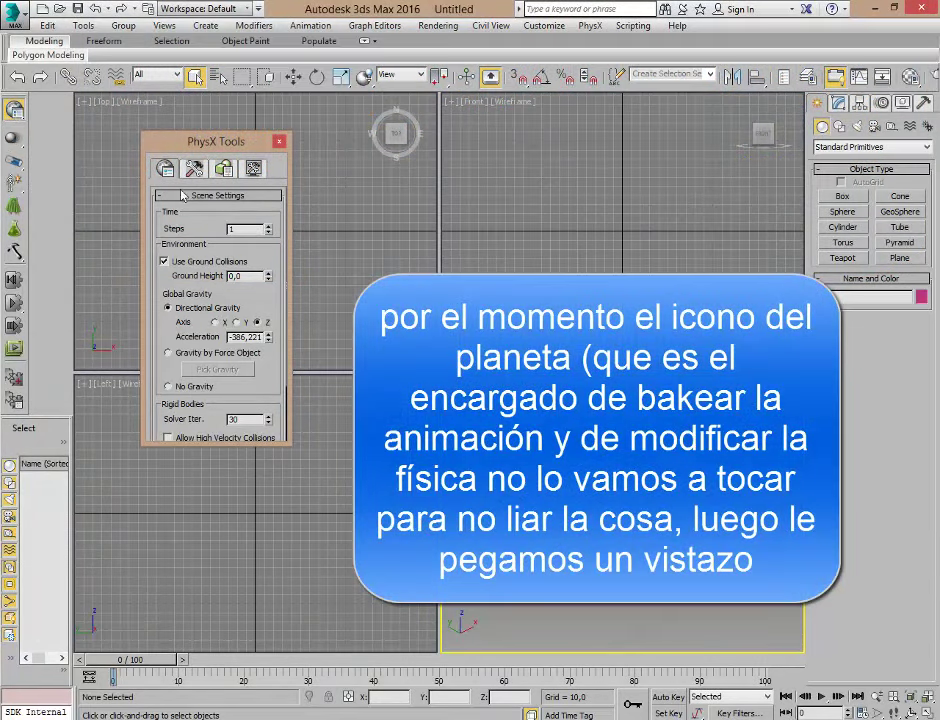
left_click(279, 143)
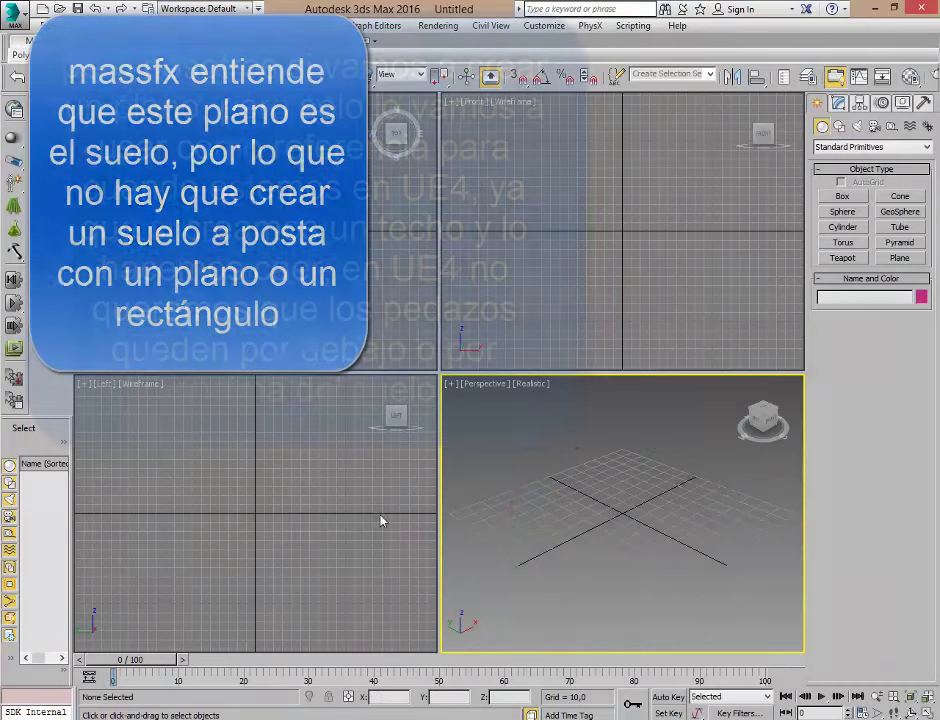
Step: Draw a ground plane at the centre of the scene
left_click(900, 258)
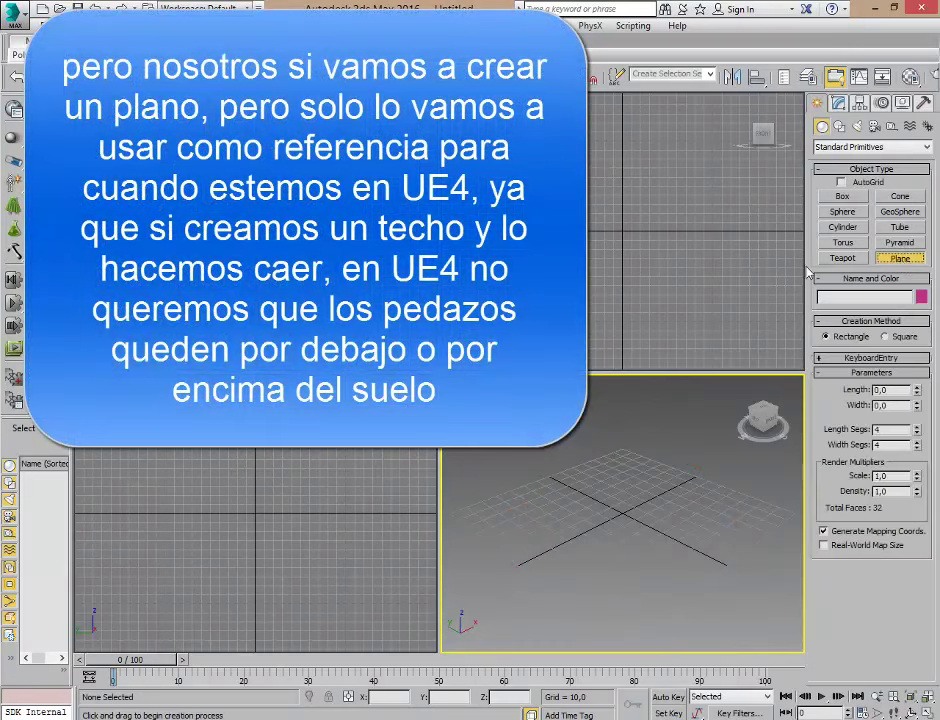
left_click_drag(500, 516, 700, 507)
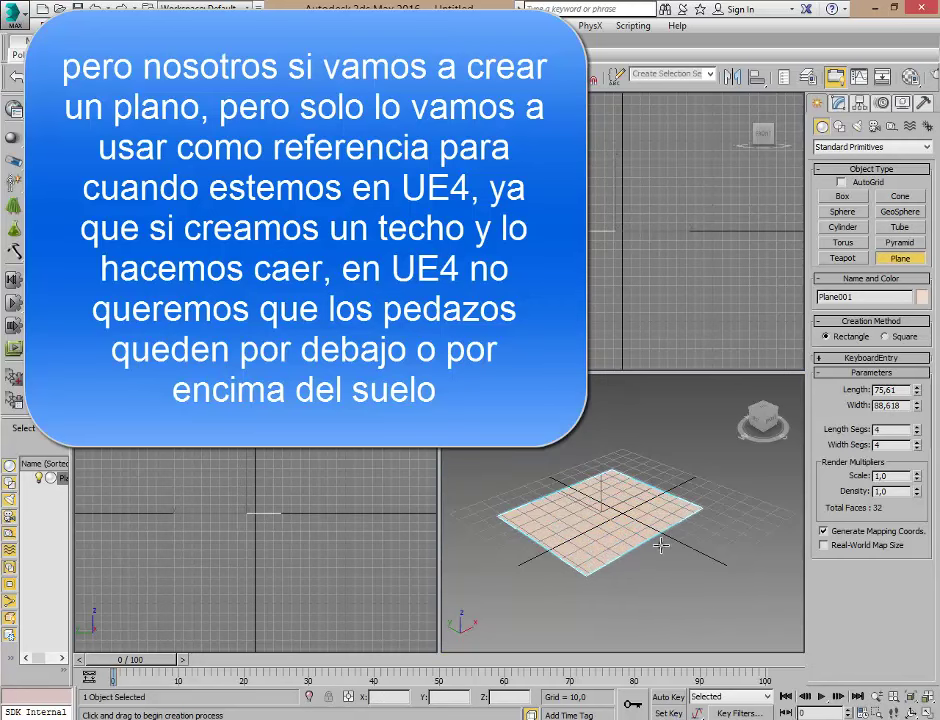
middle_click_drag(661, 545, 670, 573)
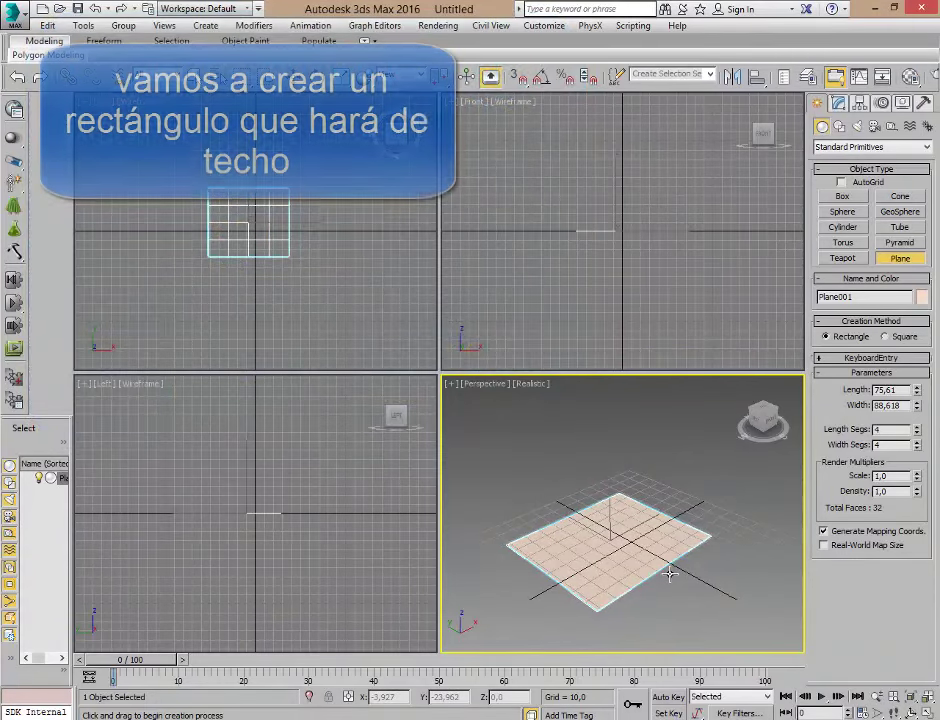
Step: Create a thin, wide box slab Box001 and raise it to Z 123.665 as the roof
left_click(843, 198)
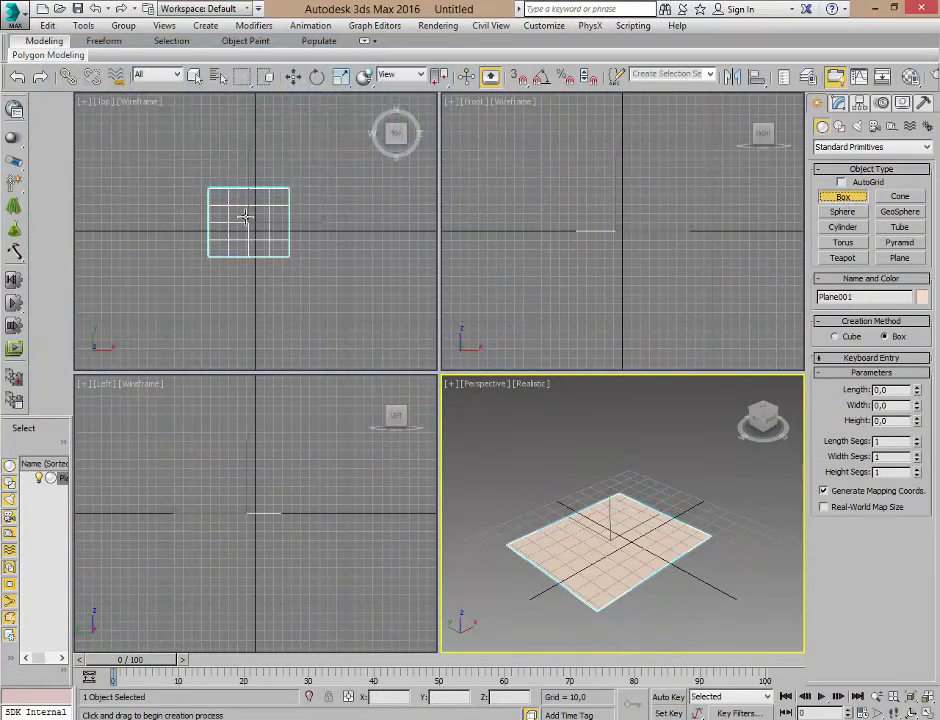
left_click_drag(176, 176, 325, 267)
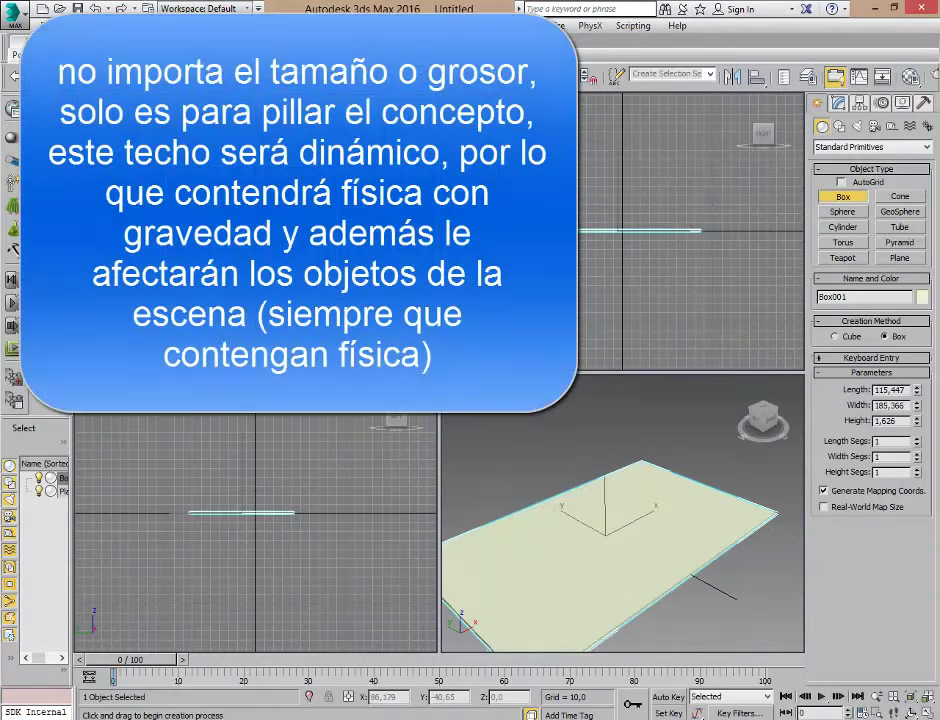
left_click(326, 512)
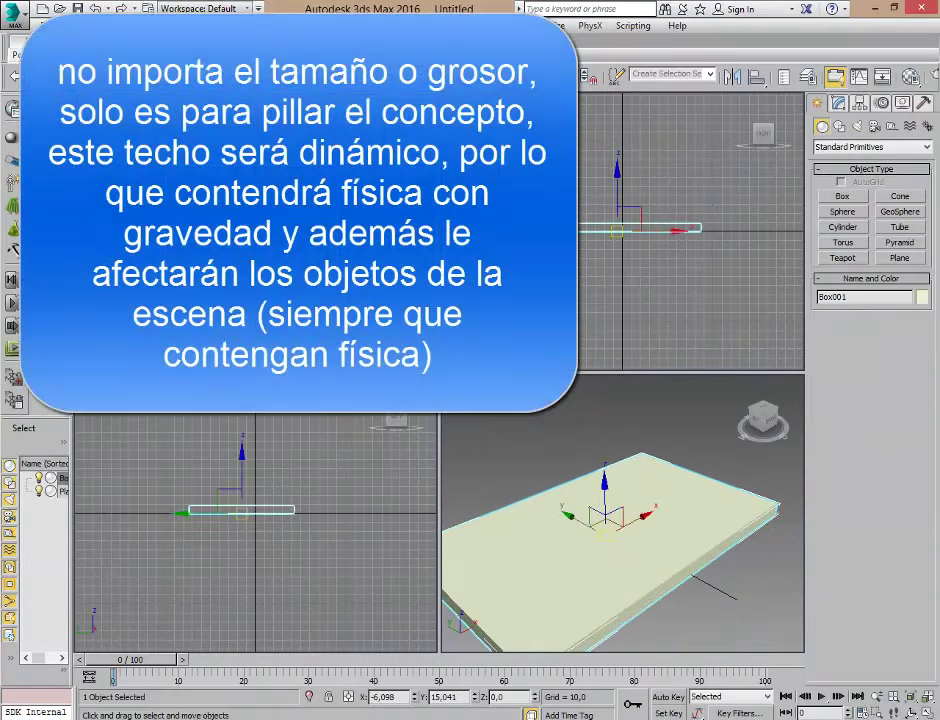
right_click(590, 240)
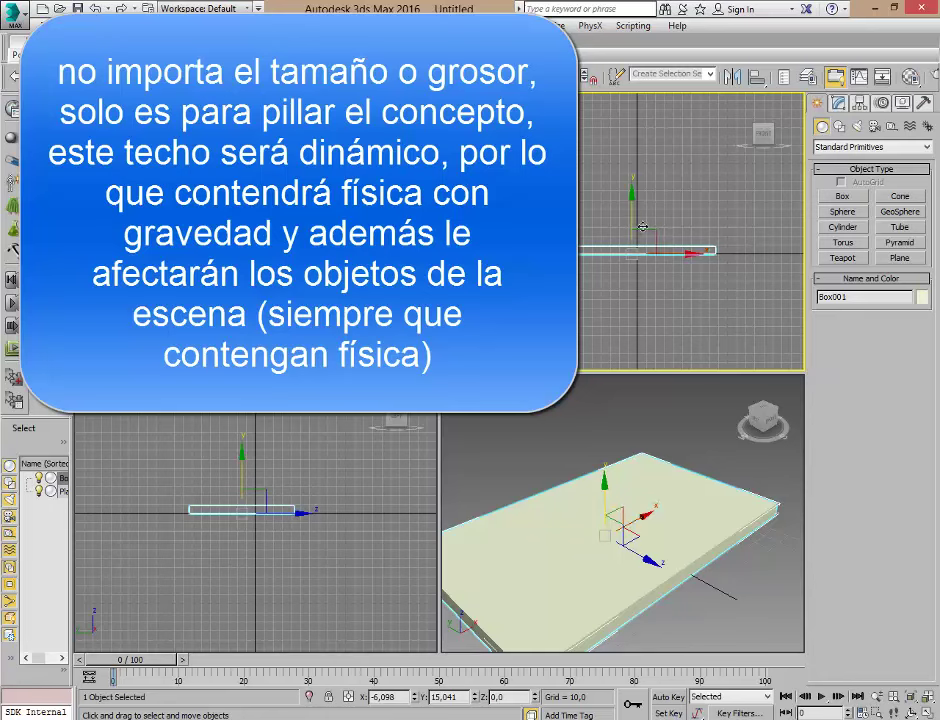
left_click_drag(643, 226, 650, 115)
scroll(577, 557, "down", 2)
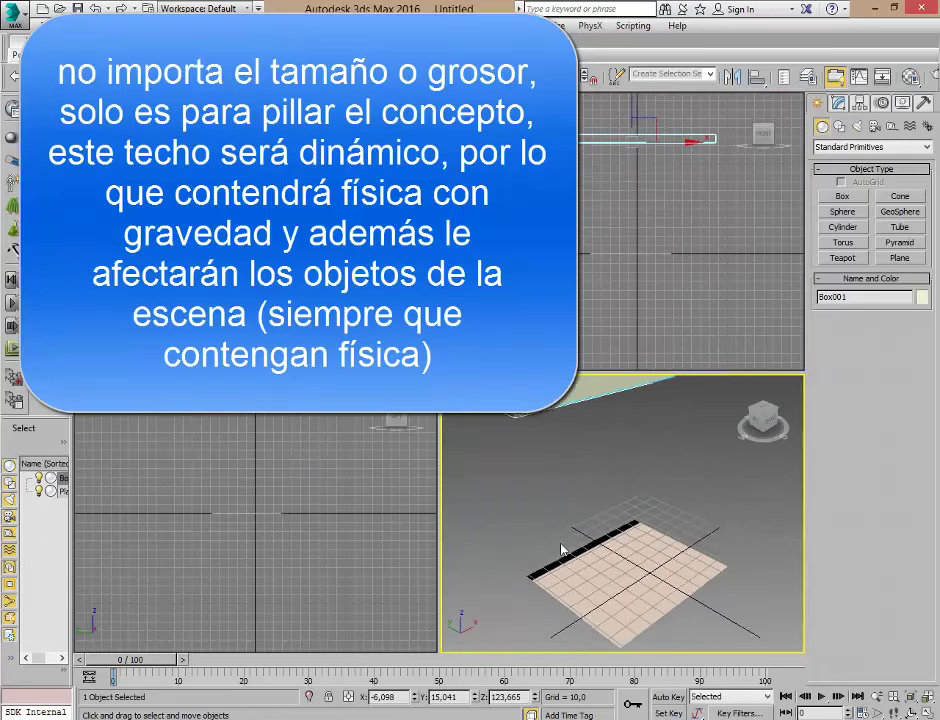
scroll(577, 557, "down", 2)
scroll(577, 557, "down", 2)
scroll(577, 557, "up", 2)
scroll(577, 557, "up", 1)
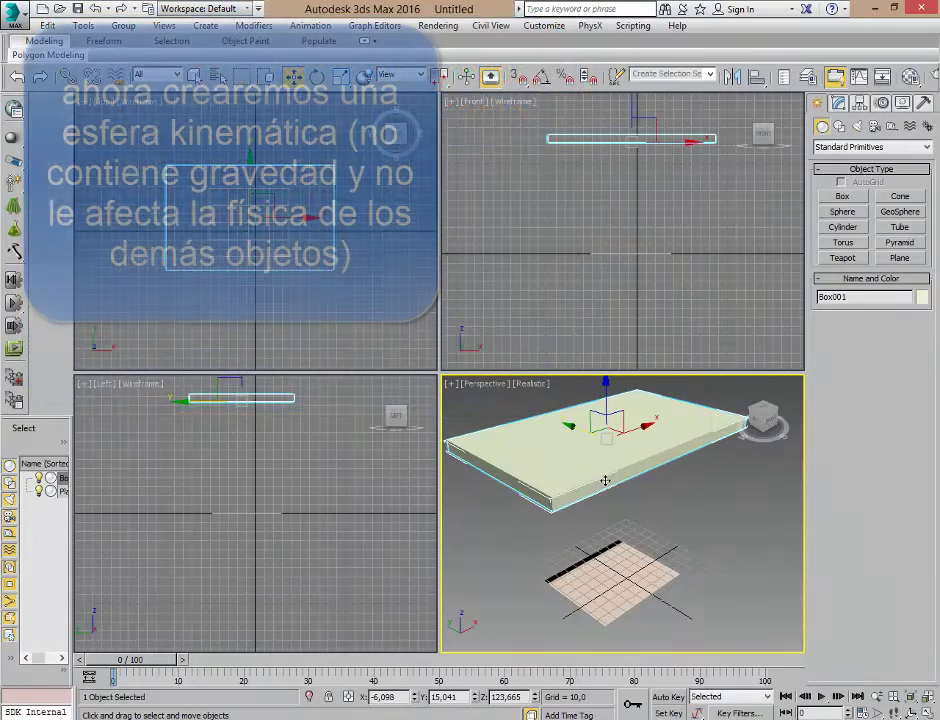
Step: Create a small sphere at the origin and lift it to rest on the ground plane
left_click(842, 212)
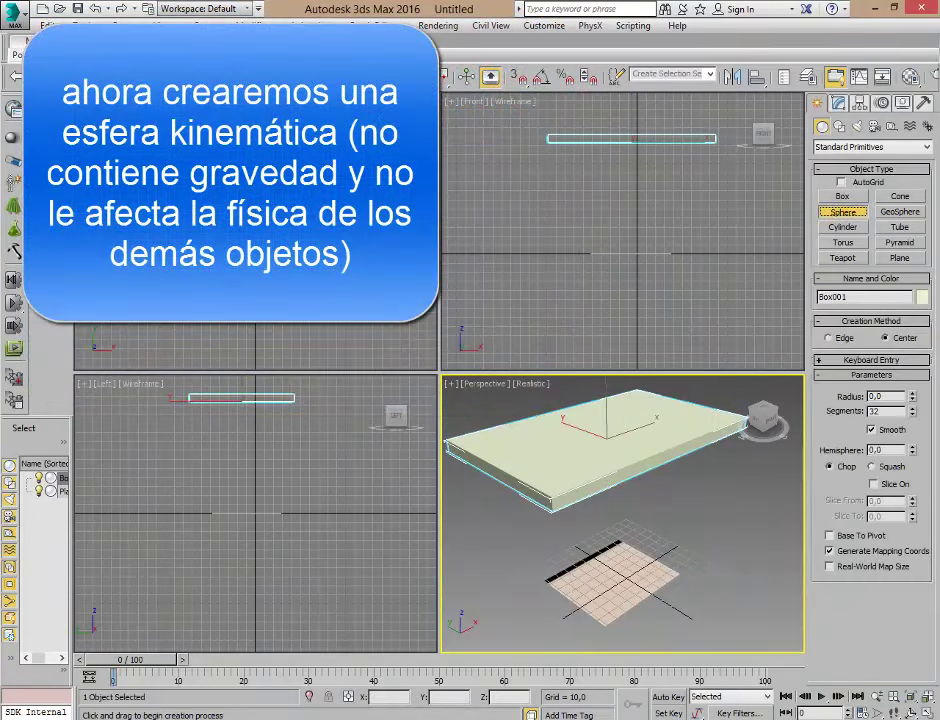
left_click_drag(255, 253, 268, 253)
key("w")
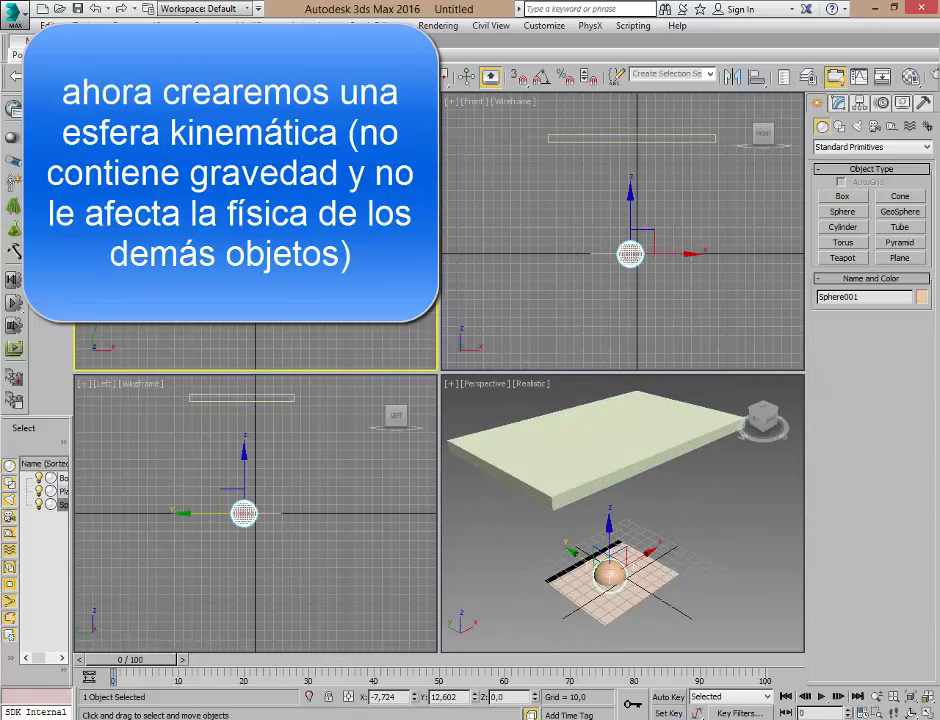
scroll(625, 276, "up", 3)
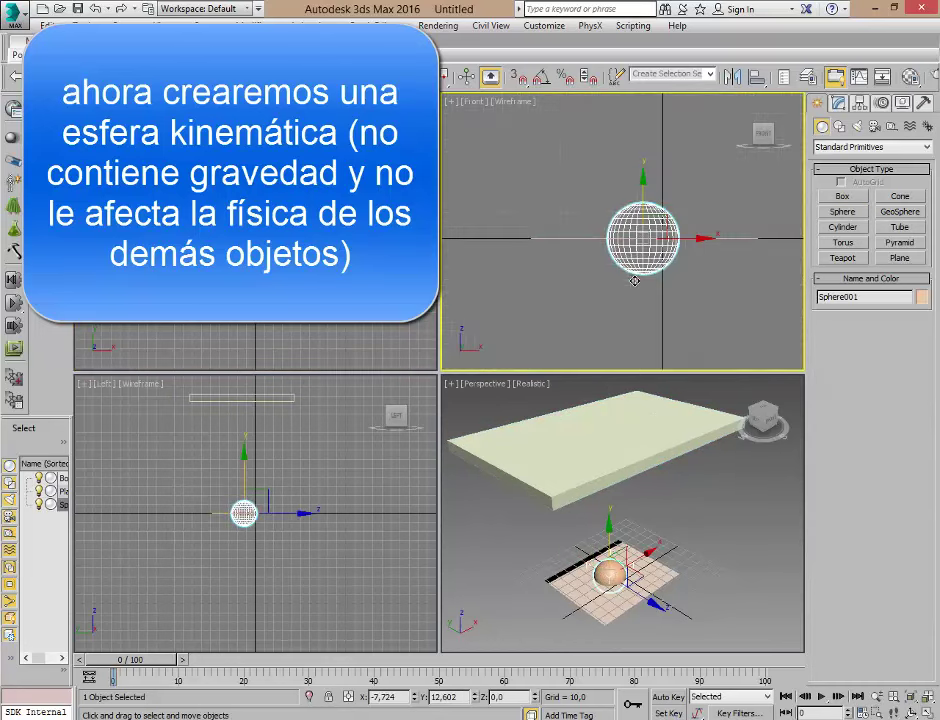
left_click_drag(644, 203, 658, 175)
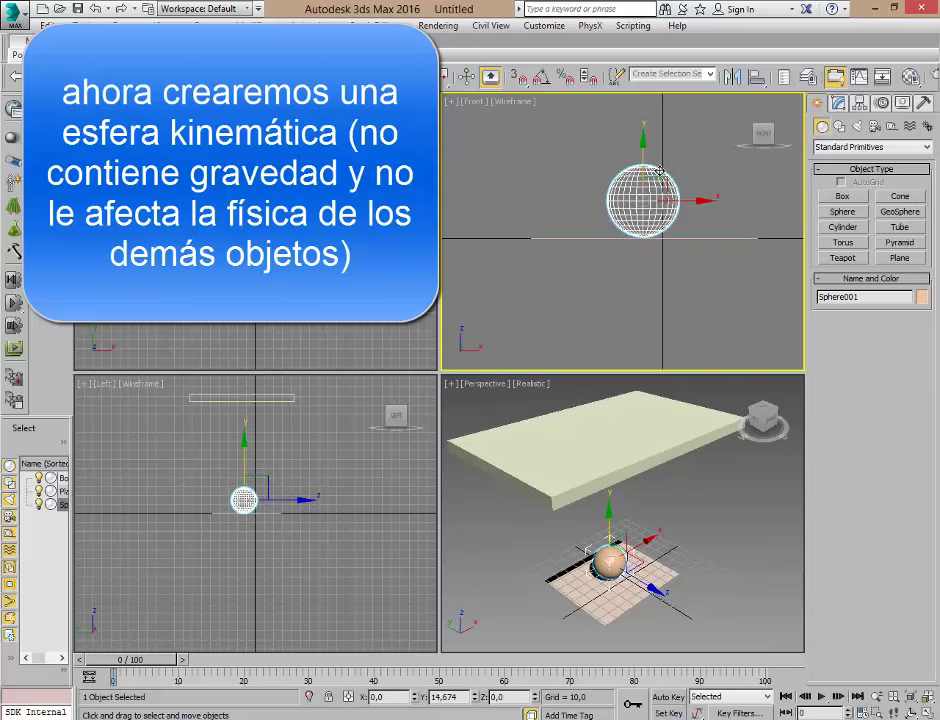
Step: Maximize the Perspective view to frame the sphere beneath the roof slab
right_click(645, 522)
scroll(645, 522, "down", 3)
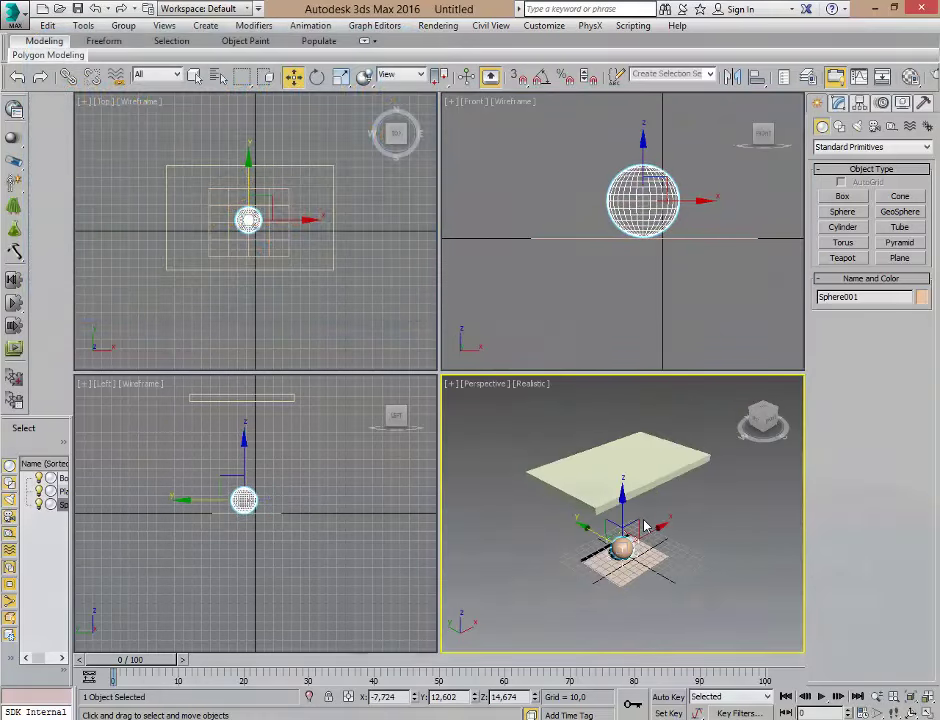
left_click(658, 471)
left_click(680, 478)
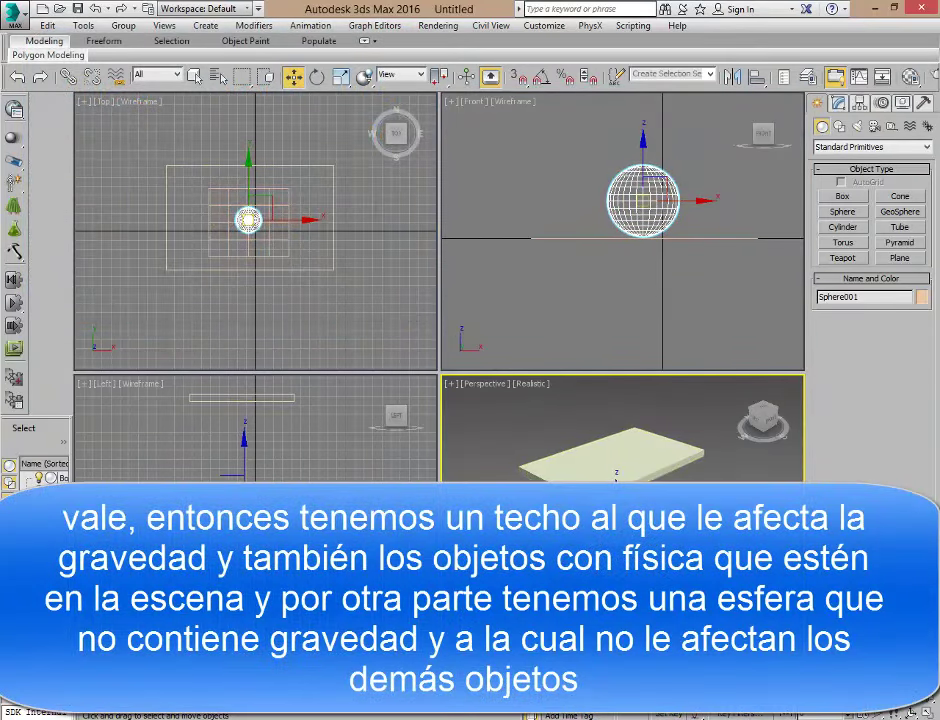
key("alt+w")
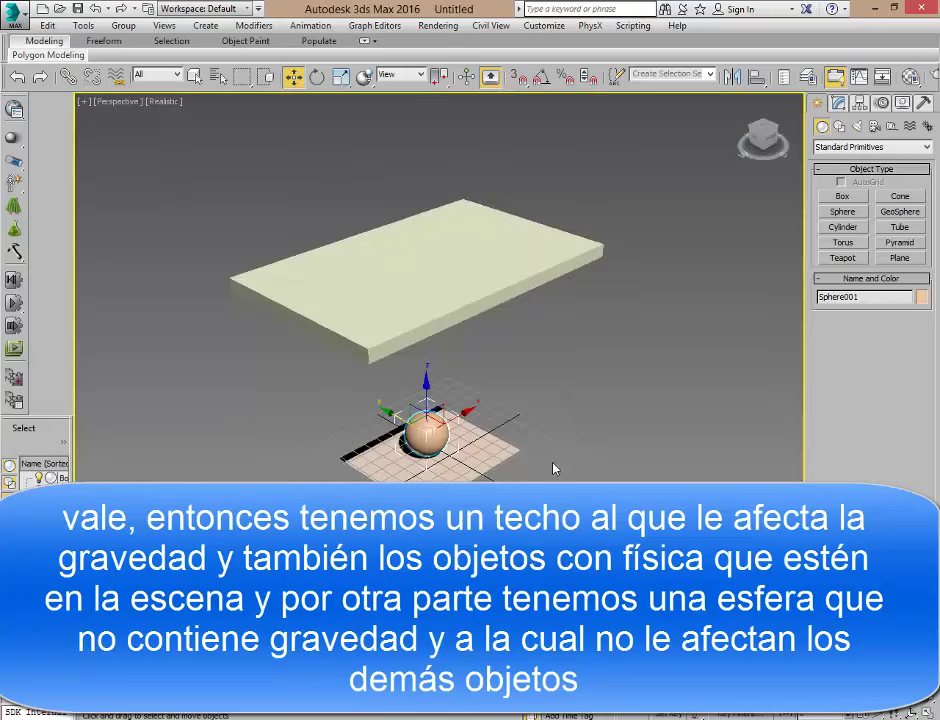
scroll(555, 469, "up", 1)
scroll(560, 455, "up", 2)
scroll(580, 462, "up", 1)
scroll(620, 476, "up", 1)
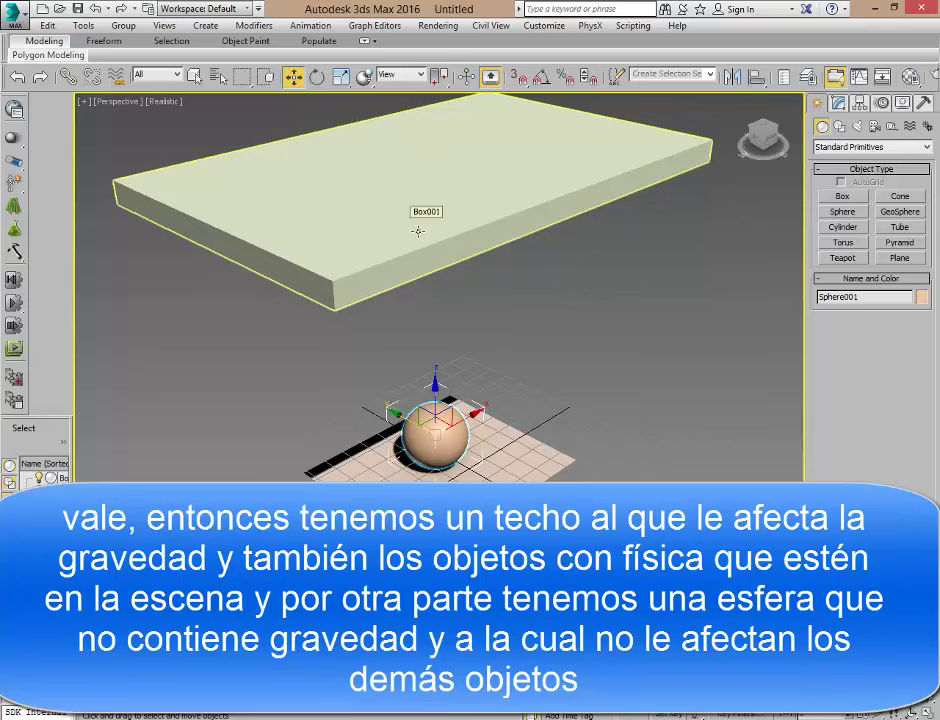
scroll(418, 231, "down", 1)
scroll(316, 365, "down", 2)
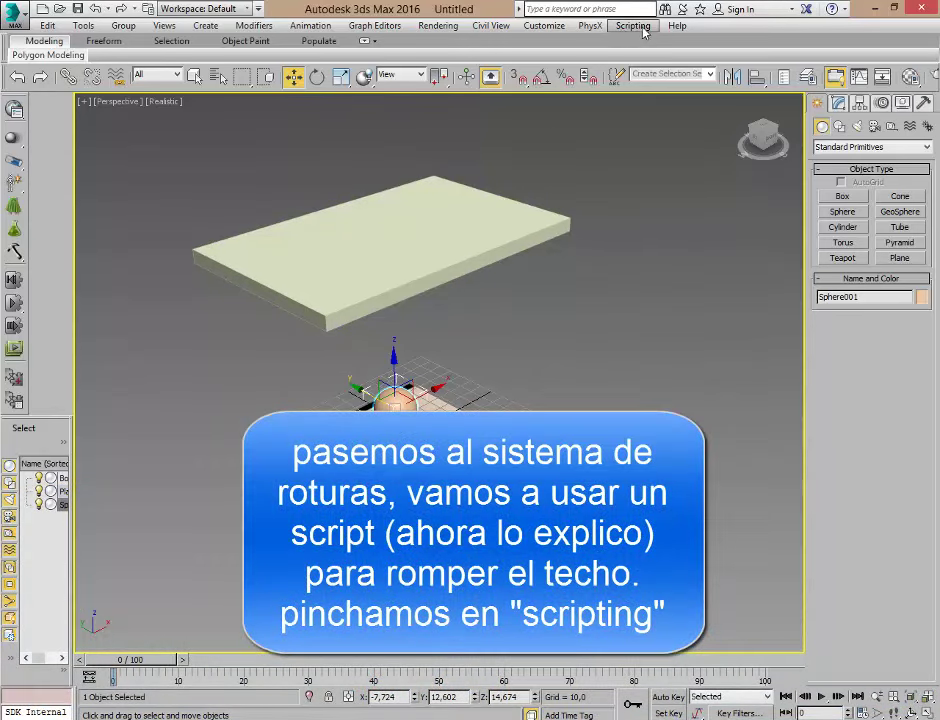
Step: Run the 'rotura objetos' script from the SCRIPT folder to launch F.R.A.C.T
left_click(644, 31)
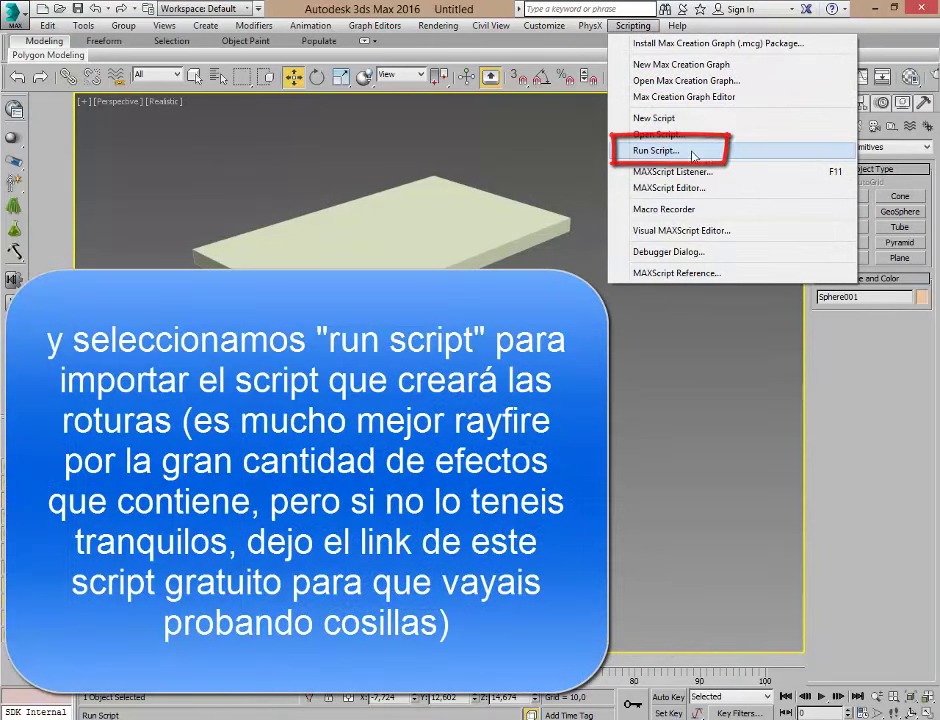
left_click(710, 153)
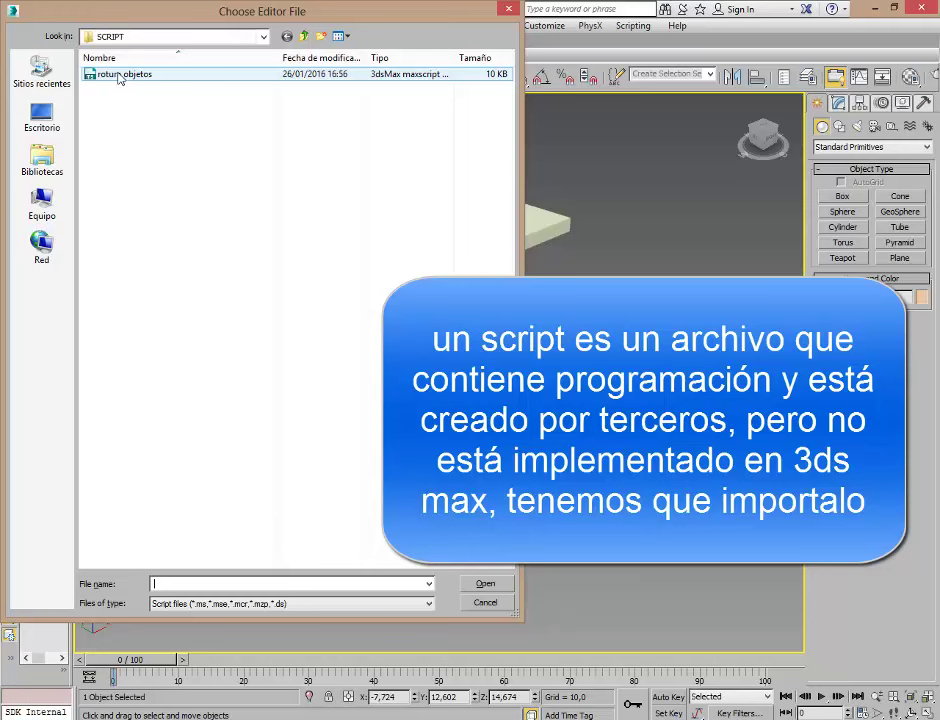
left_click(112, 75)
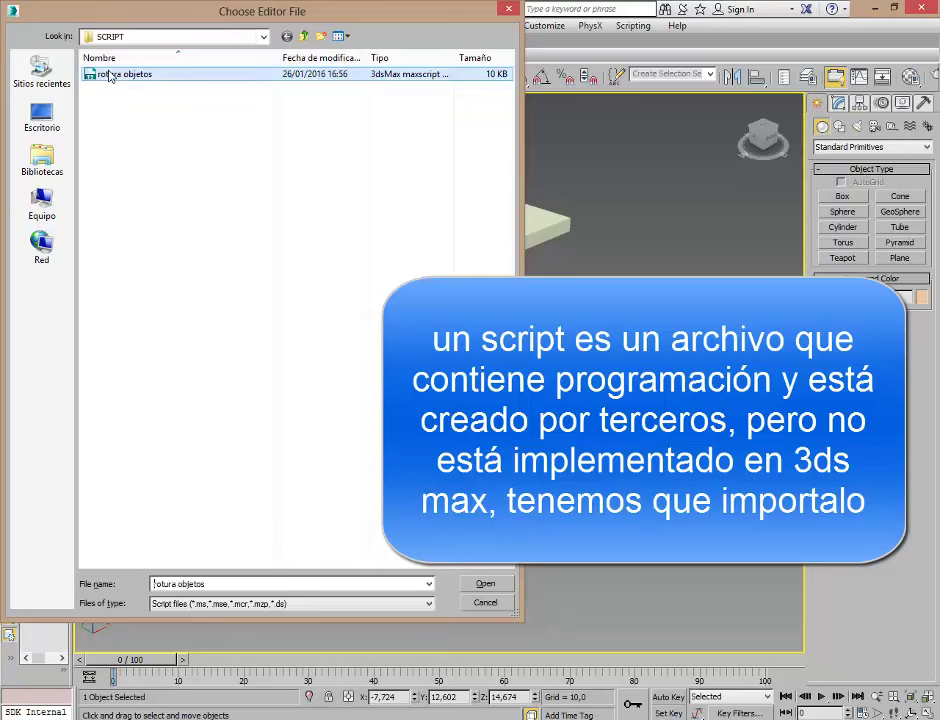
left_click(485, 583)
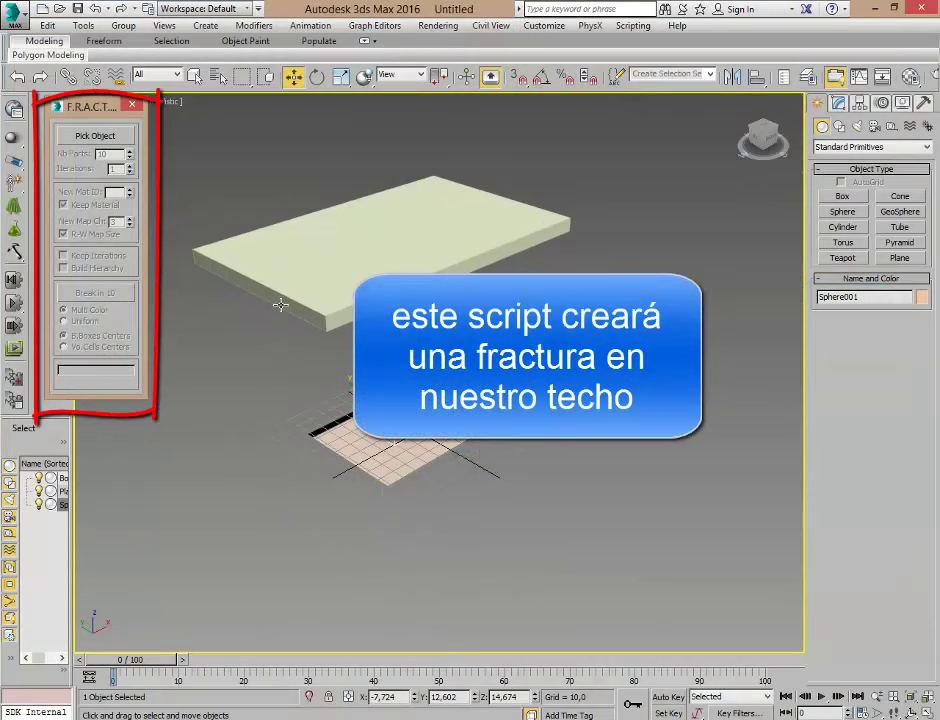
Step: Pick the roof box as the fracture target and set Nb Parts to 50
left_click(97, 137)
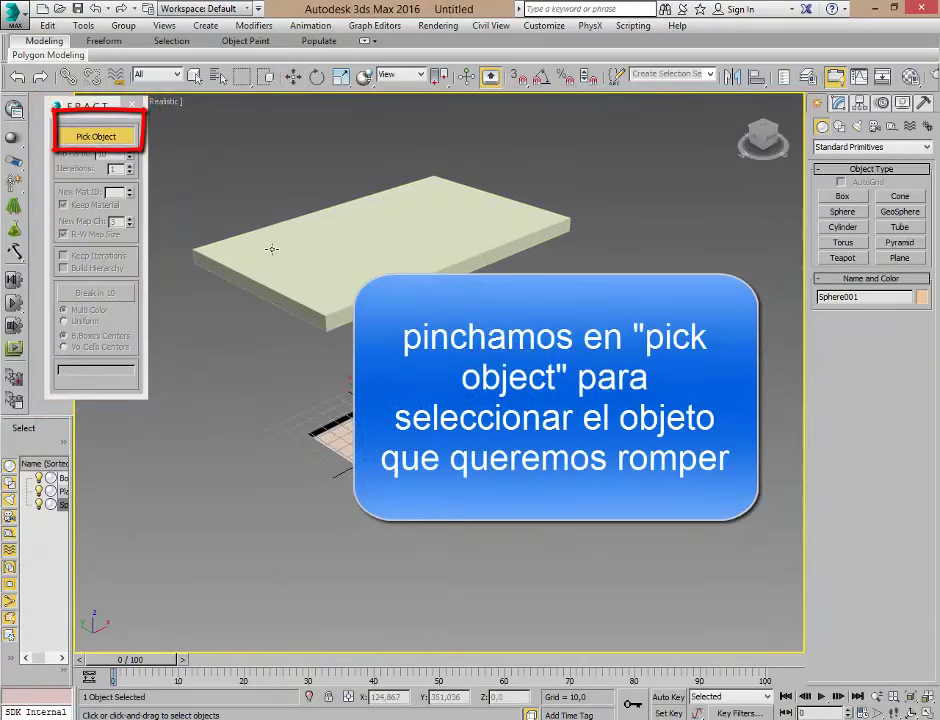
left_click(270, 249)
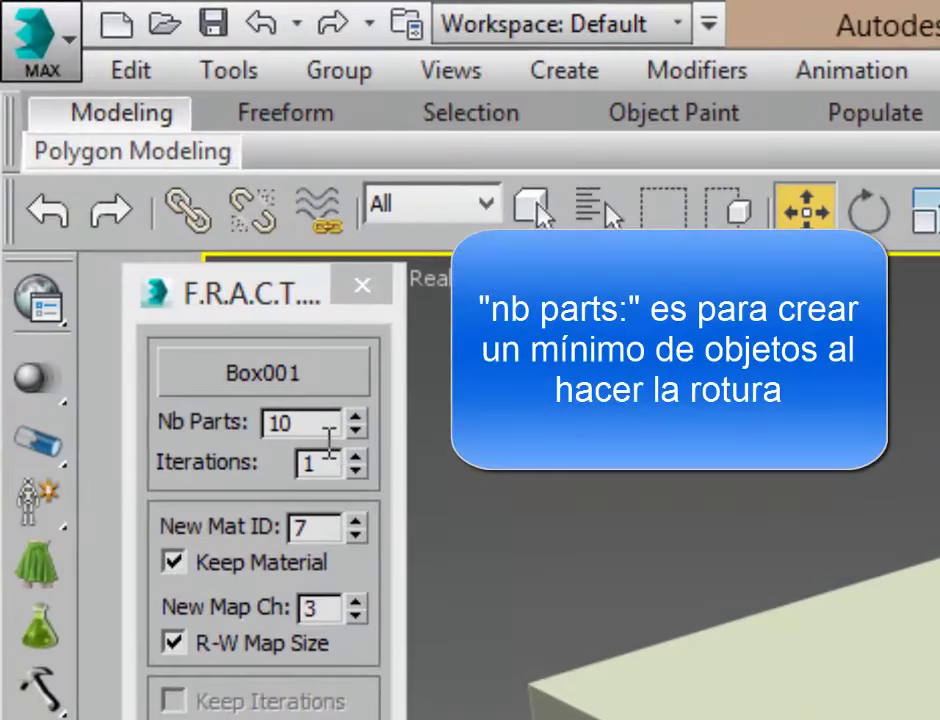
left_click(329, 432)
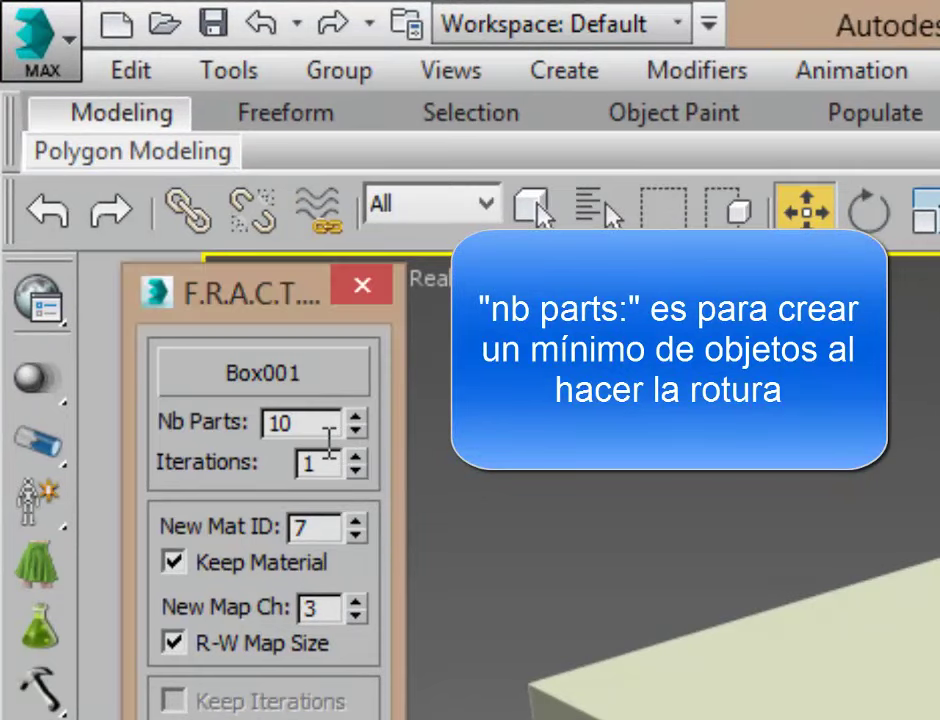
left_click_drag(329, 432, 240, 428)
type("5")
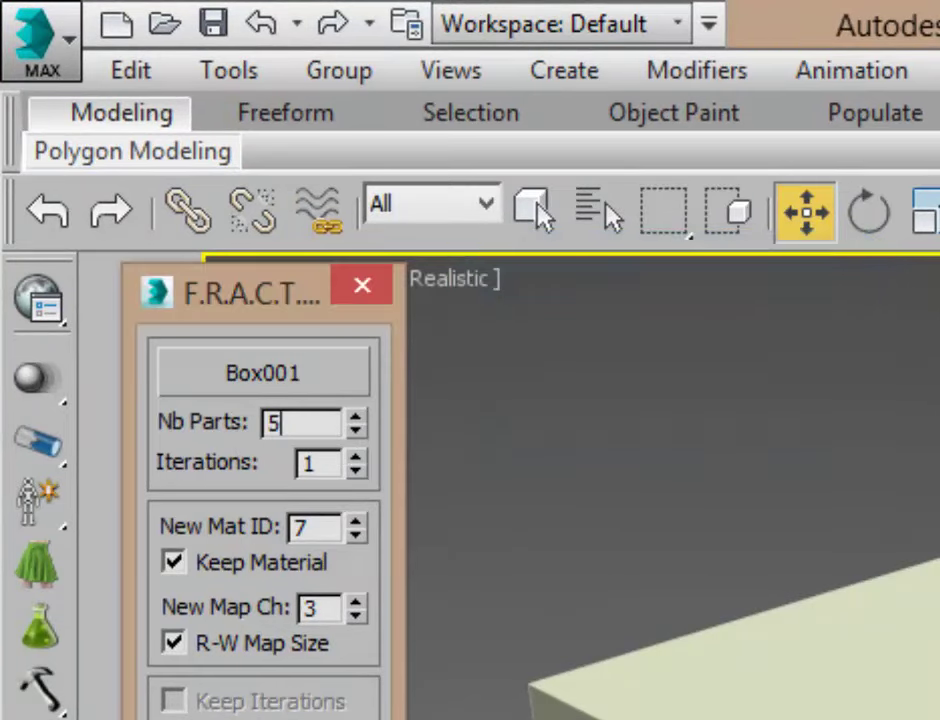
type("0")
key("Return")
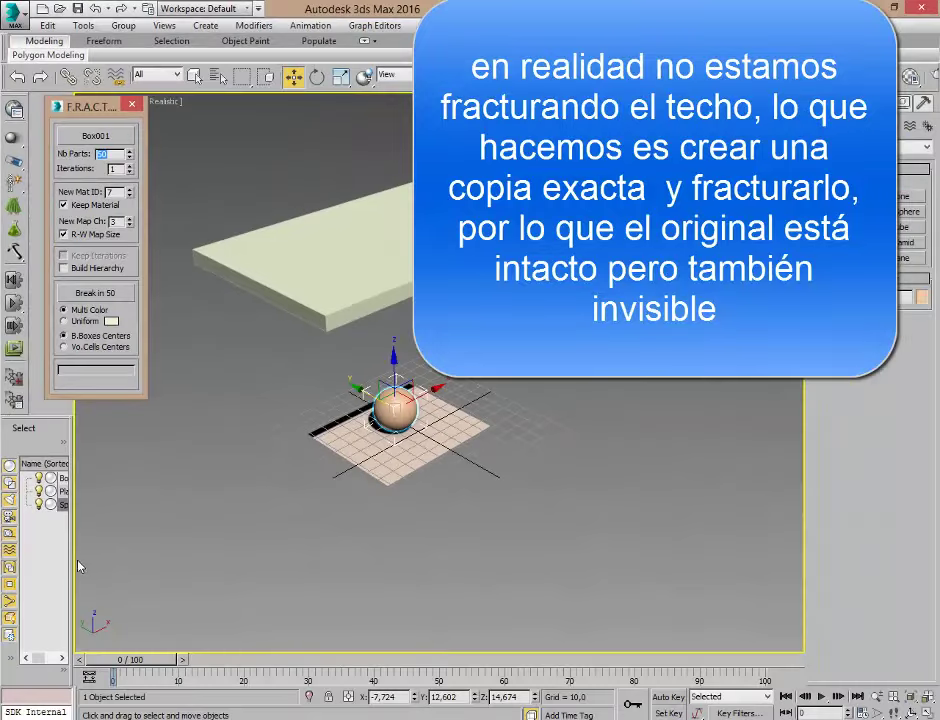
Step: Widen the scene object list, then hide and re-show Box001
left_click_drag(78, 563, 181, 587)
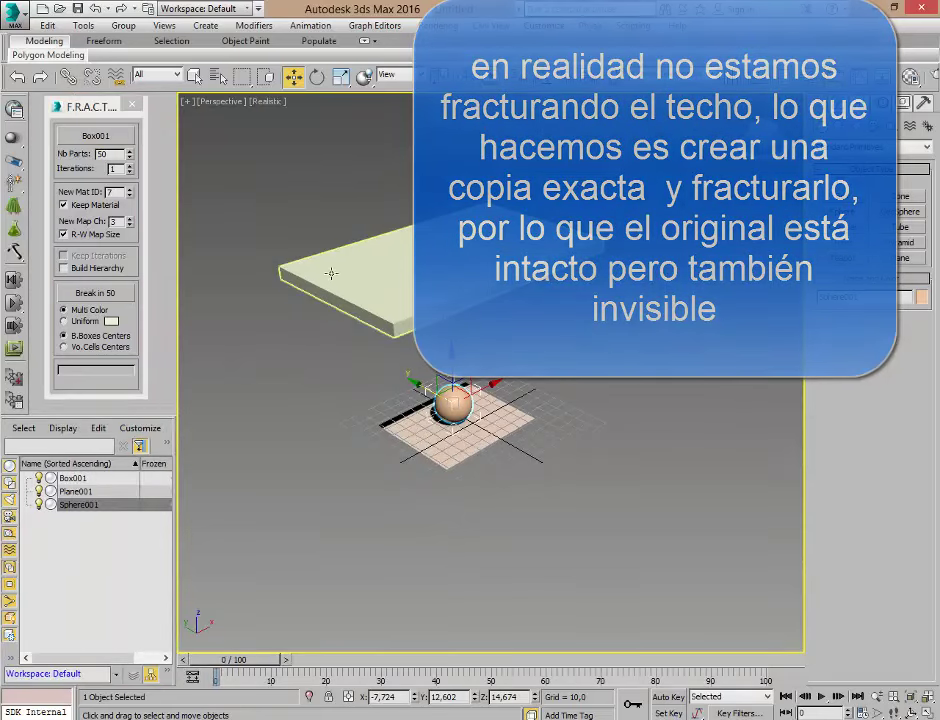
left_click(72, 478)
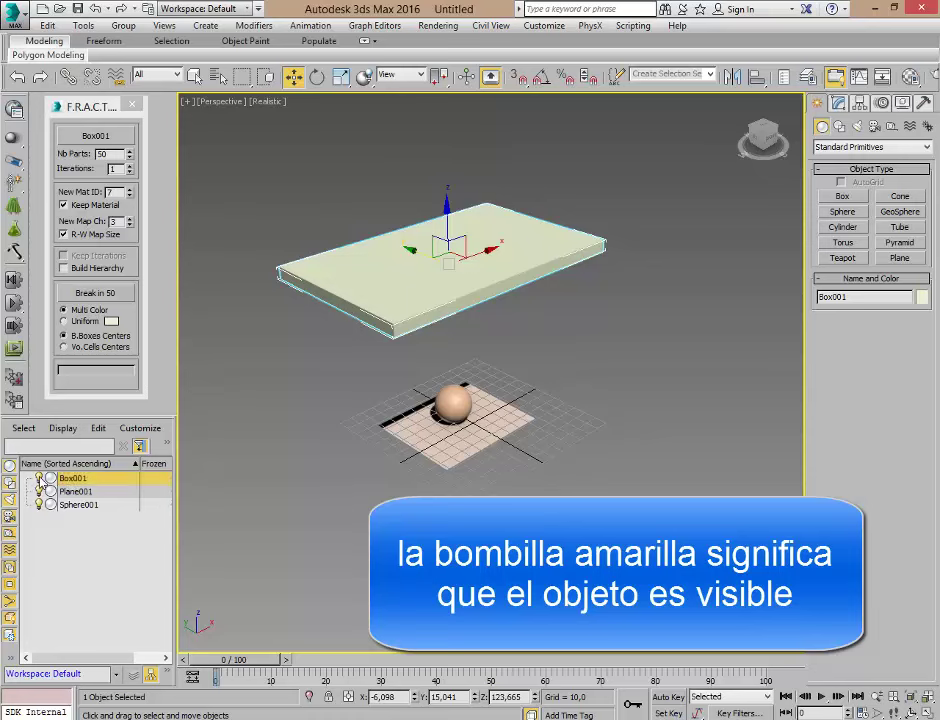
left_click(40, 479)
left_click(40, 479)
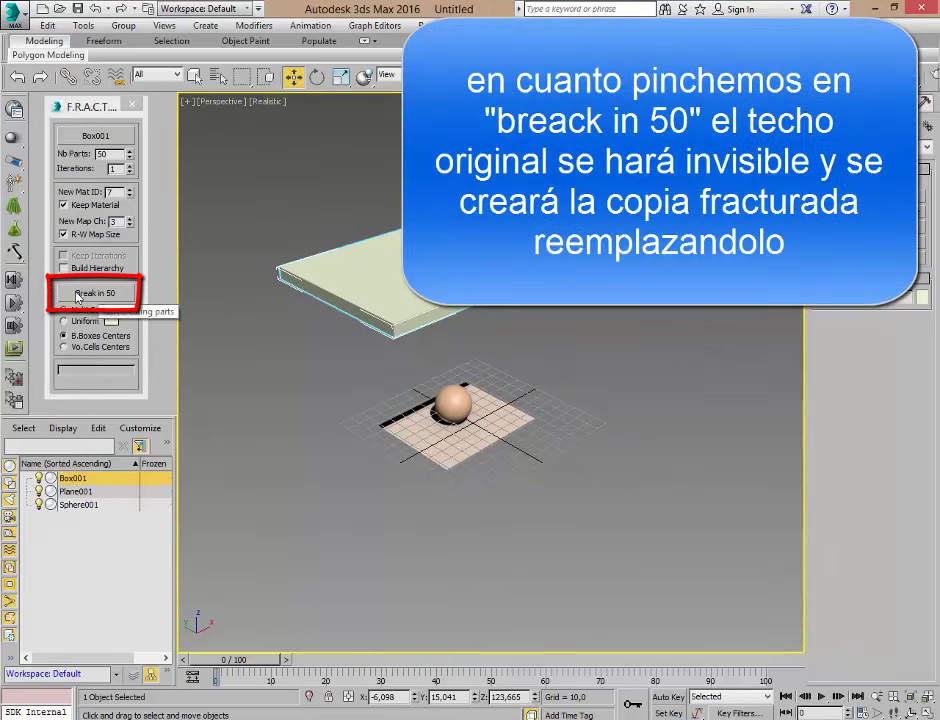
Step: Break Box001 into 50 fragments and hide the original slab in the Scene Explorer
left_click(104, 294)
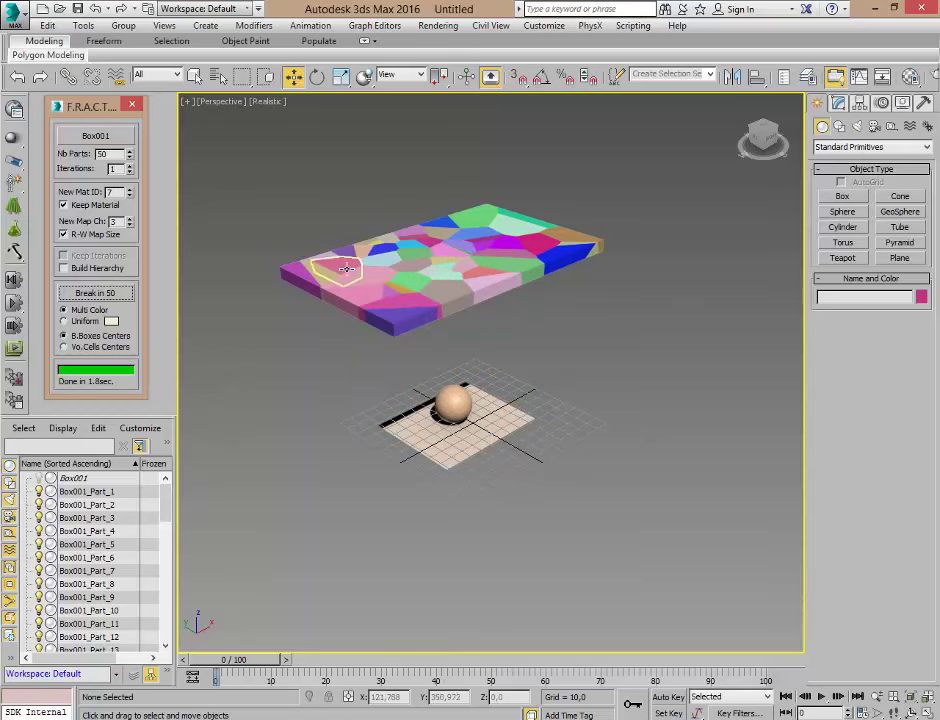
mouse_move(166, 500)
left_mouse_down()
mouse_move(170, 588)
mouse_move(178, 493)
left_mouse_up()
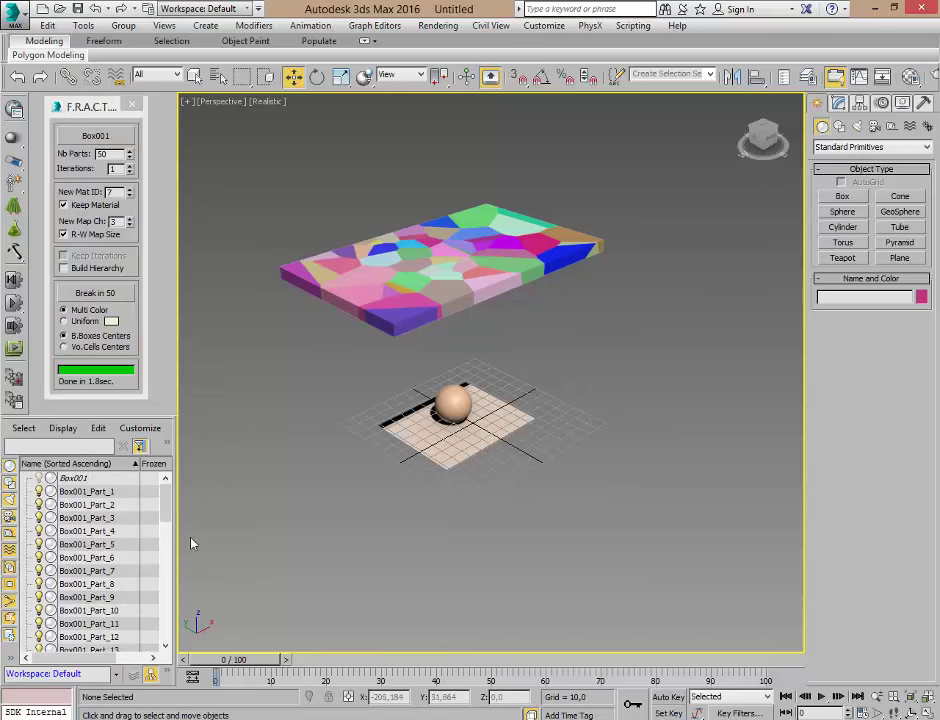
left_click(39, 479)
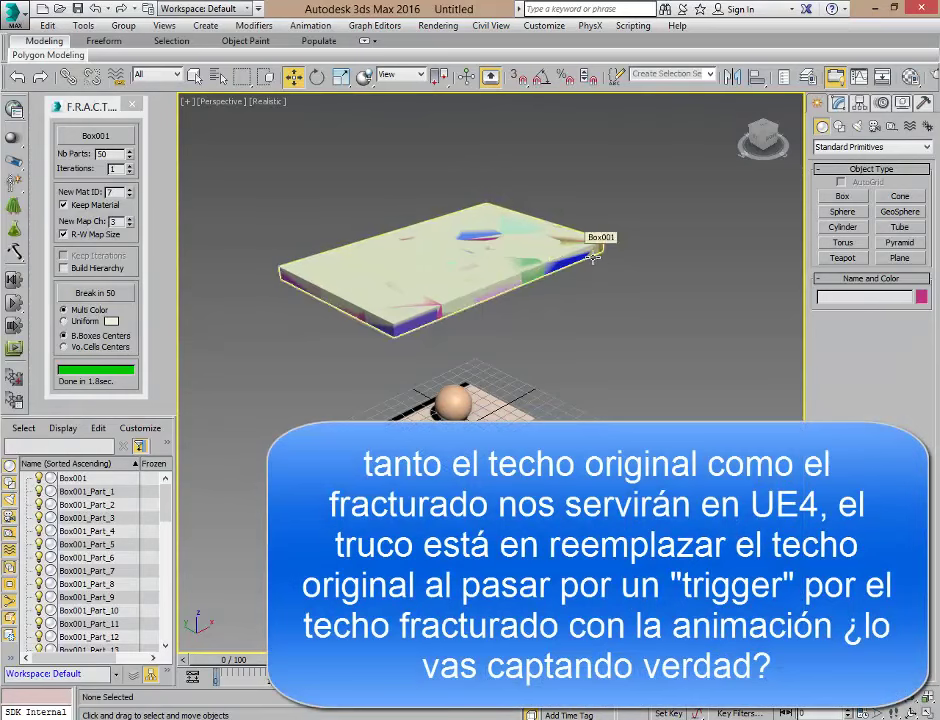
left_click(39, 479)
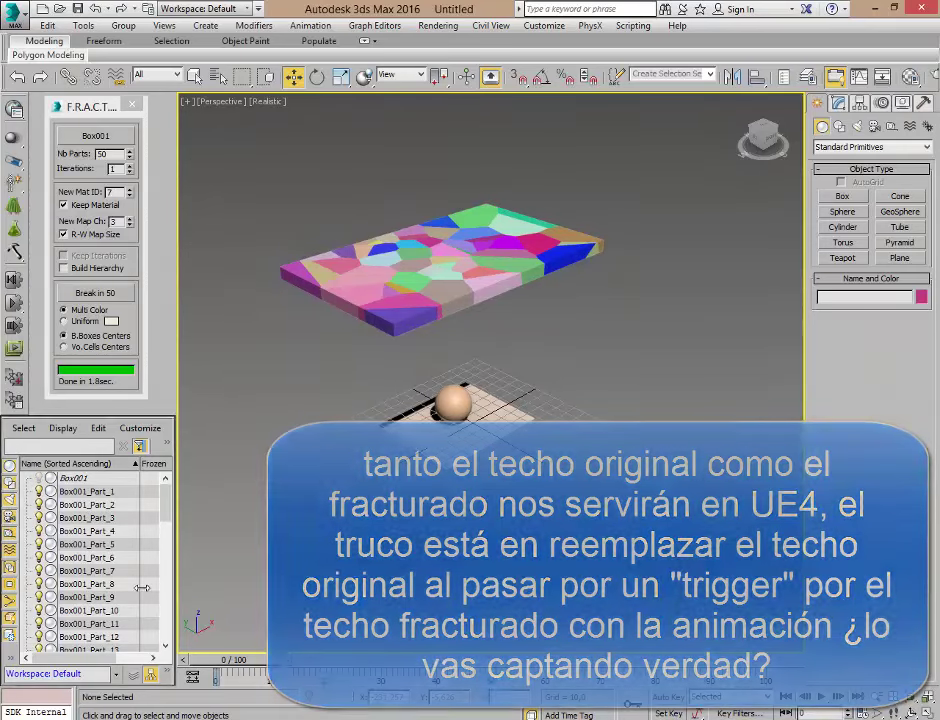
left_click_drag(184, 596, 72, 520)
middle_click_drag(199, 465, 267, 510)
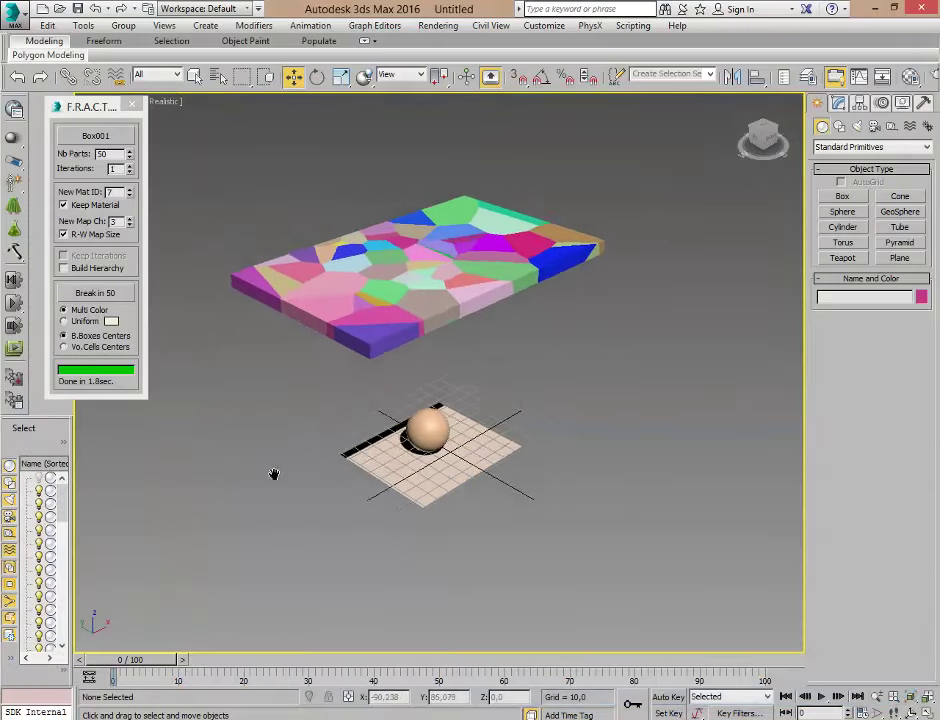
Step: Close F.R.A.C.T., make Sphere001 a kinematic rigid body, and select the 50 fragments
left_click(133, 106)
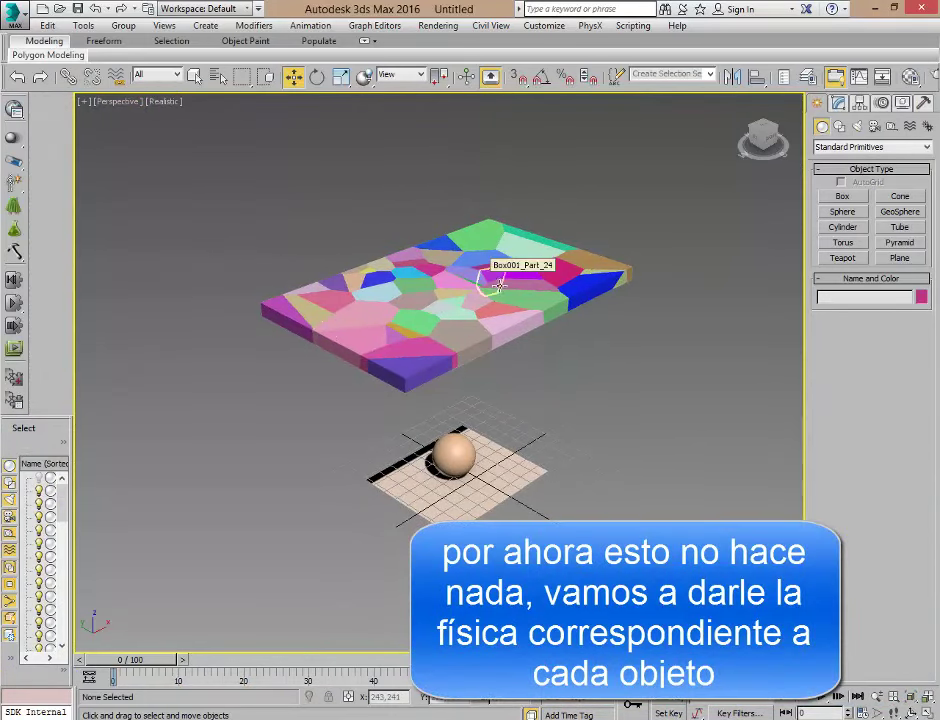
left_click(452, 458)
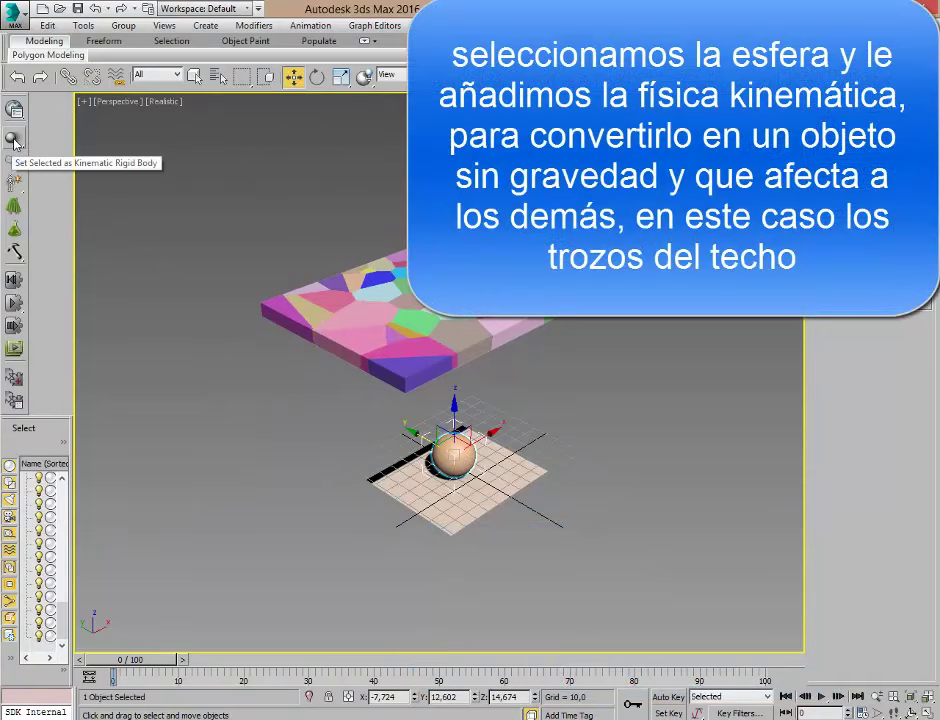
left_click(14, 142)
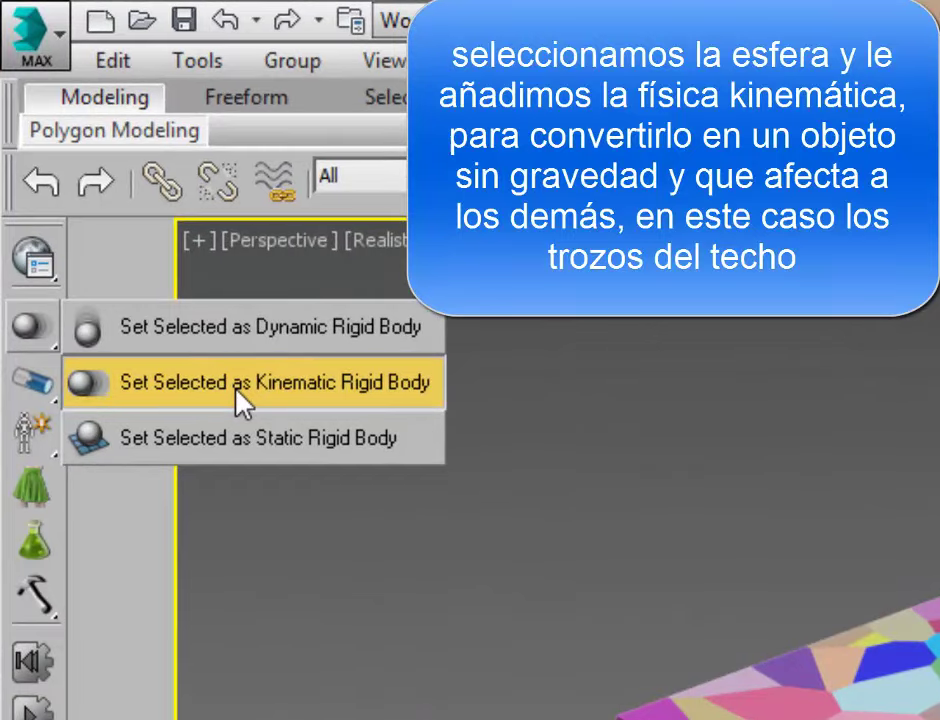
left_click(243, 400)
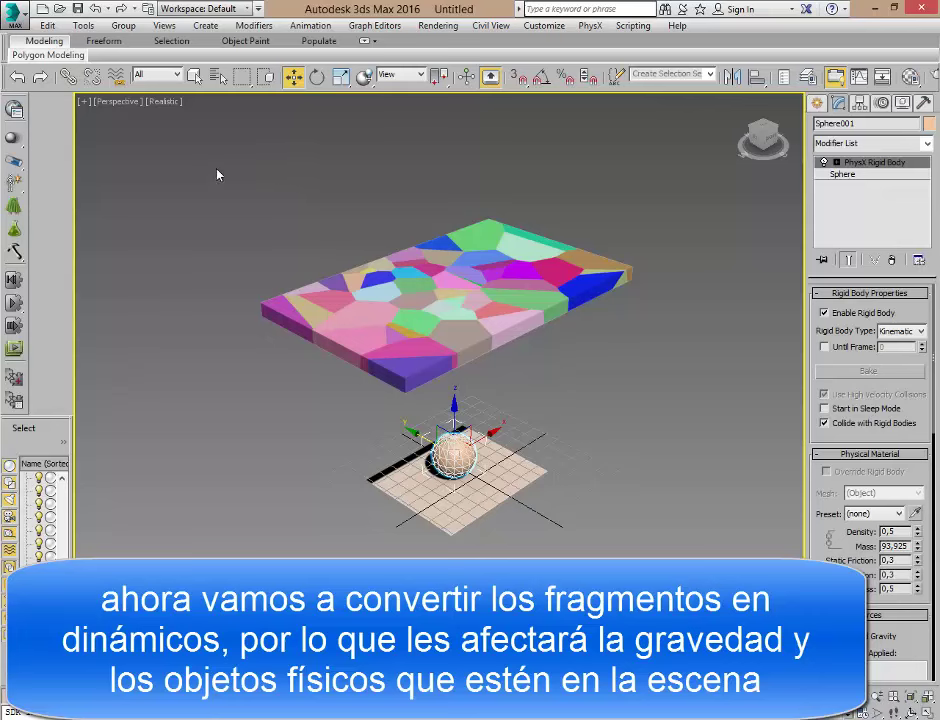
left_click_drag(651, 379, 651, 379)
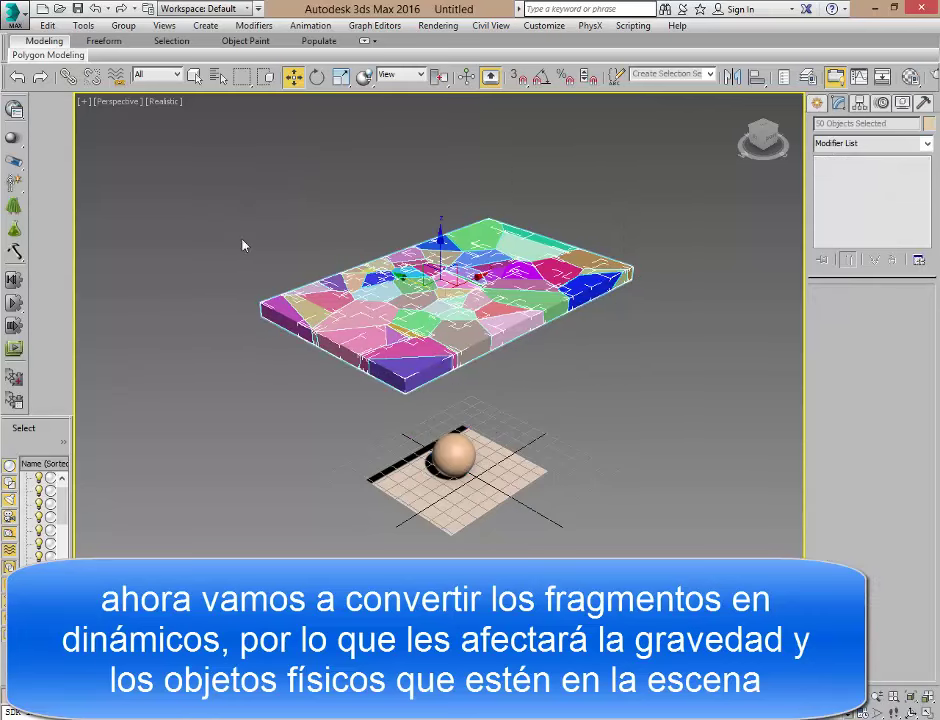
left_click(13, 139)
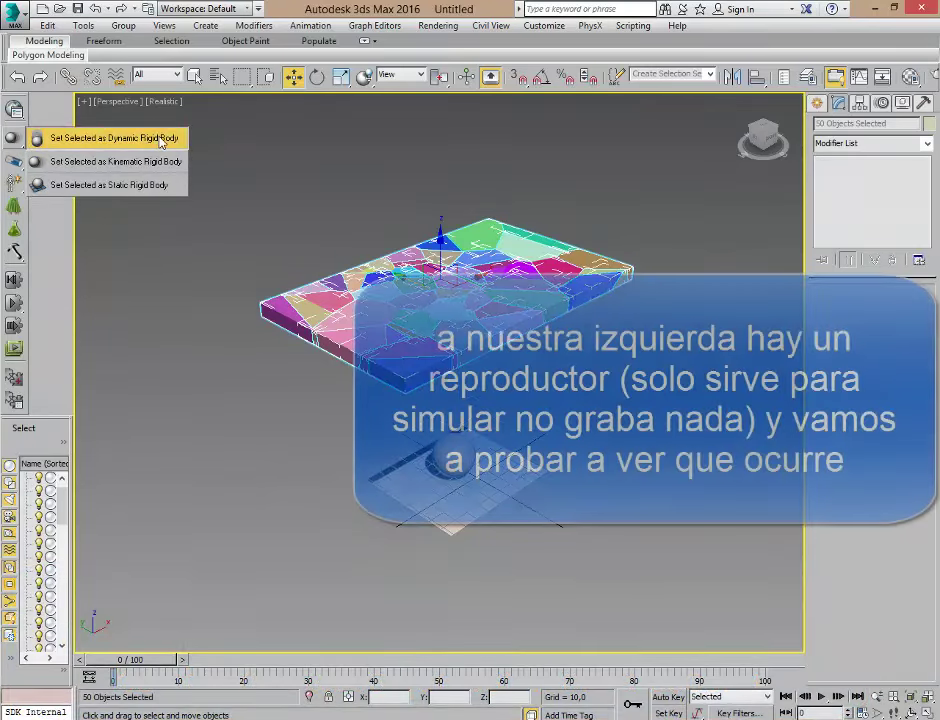
Step: Make the 50 fragments dynamic rigid bodies and simulate their fall onto the sphere
left_click(152, 139)
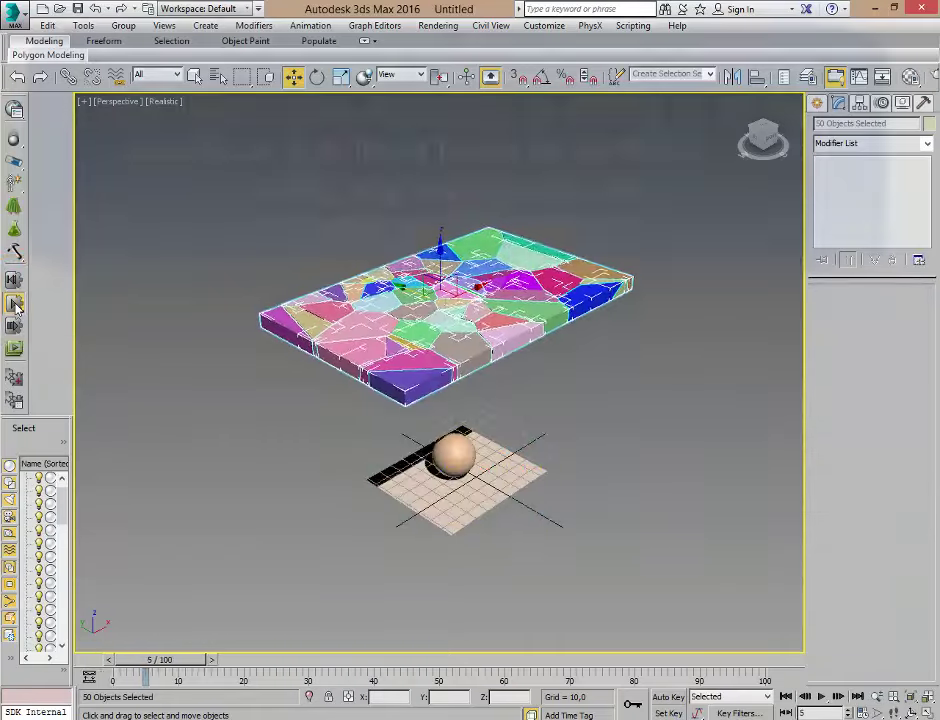
left_click(14, 305)
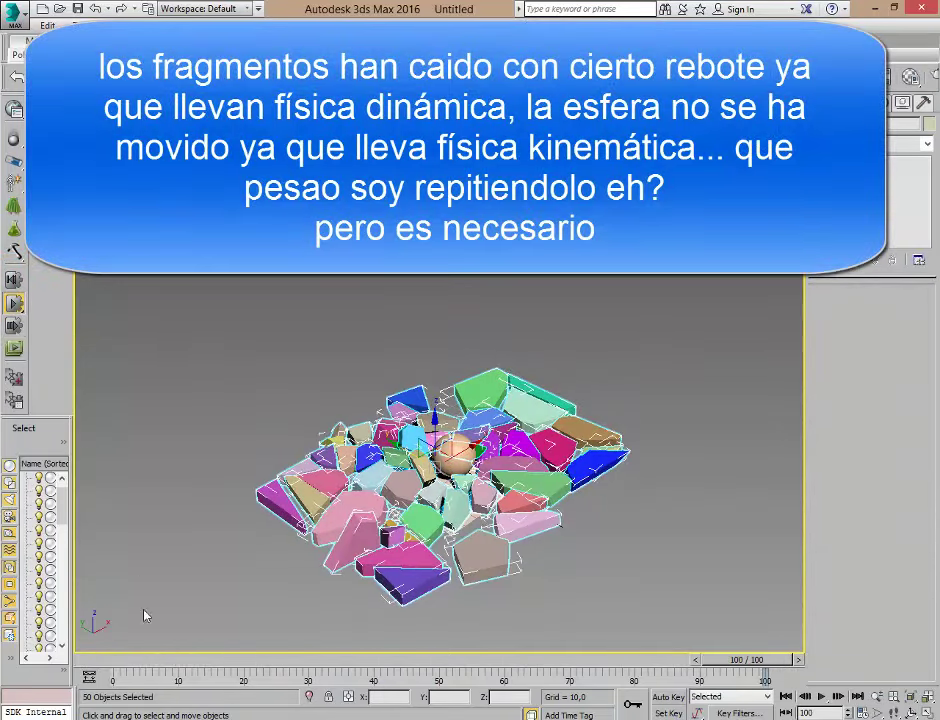
mouse_move(735, 664)
left_mouse_down()
mouse_move(285, 660)
mouse_move(591, 647)
left_mouse_up()
key("/")
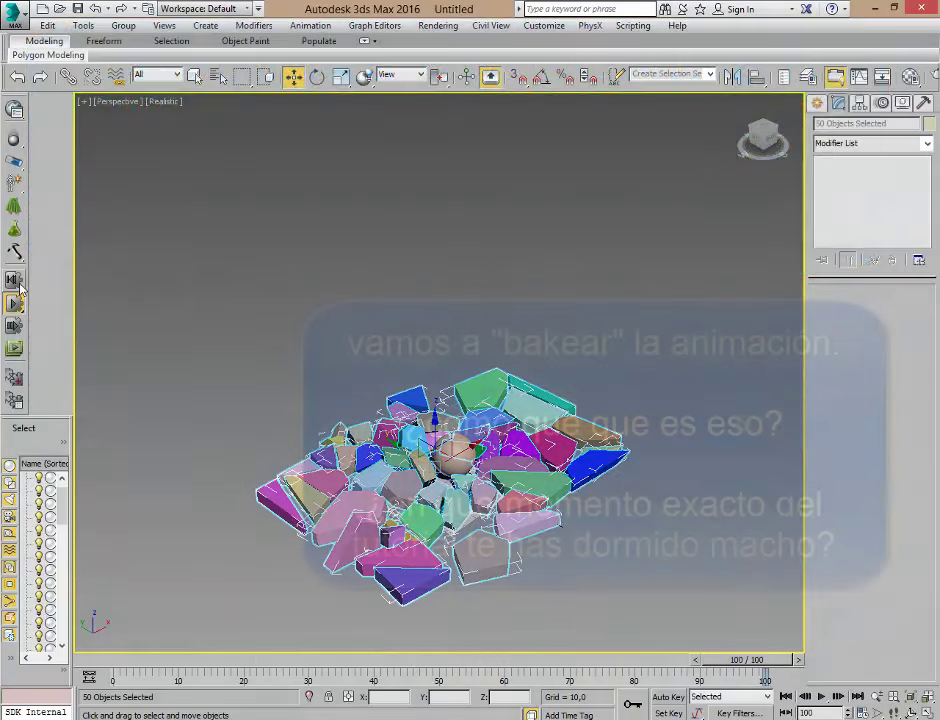
Step: Reset the simulation, bake all the fragments' fall into keyframes, and review it
left_click(18, 285)
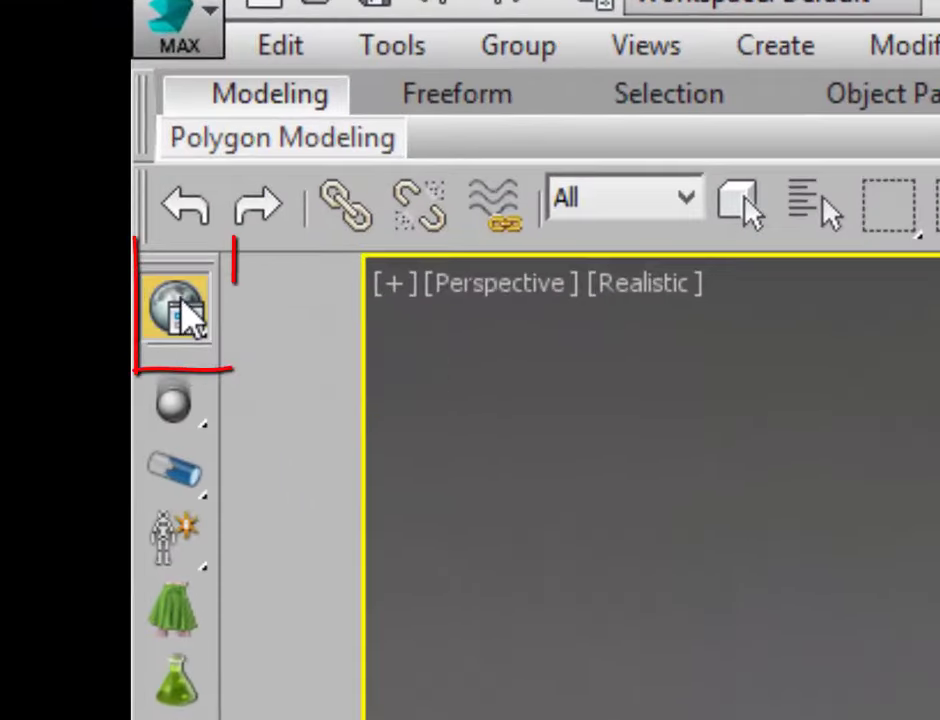
left_click(183, 305)
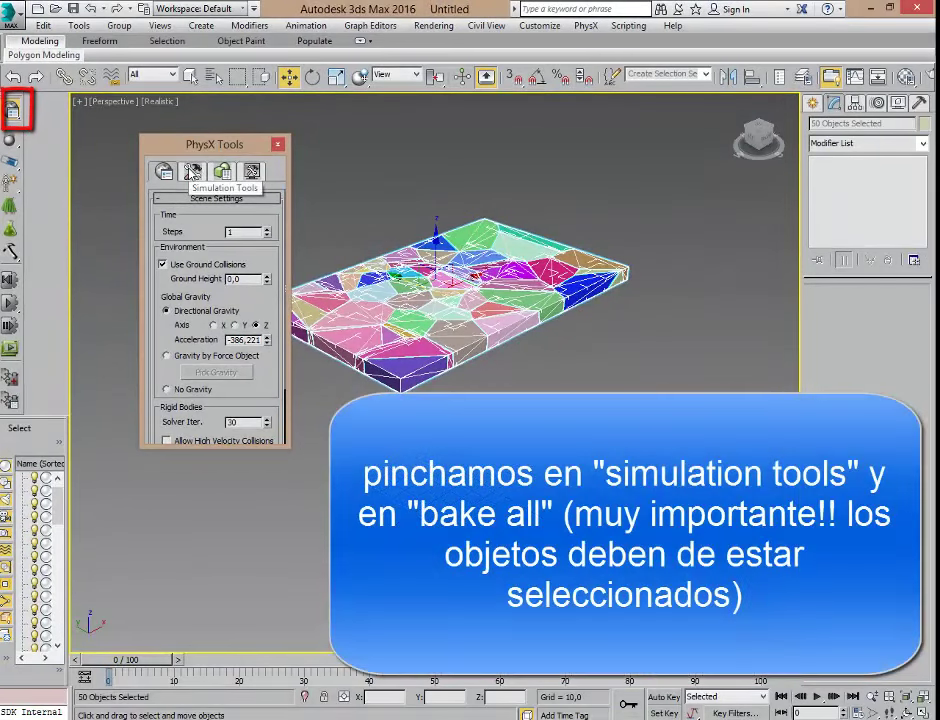
left_click(193, 172)
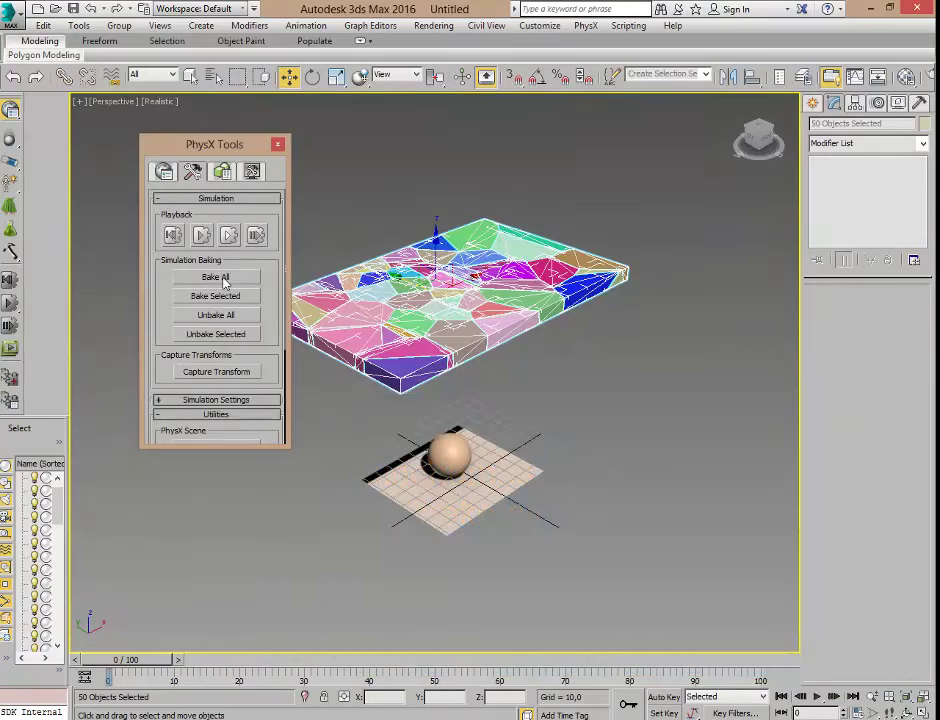
left_click(204, 279)
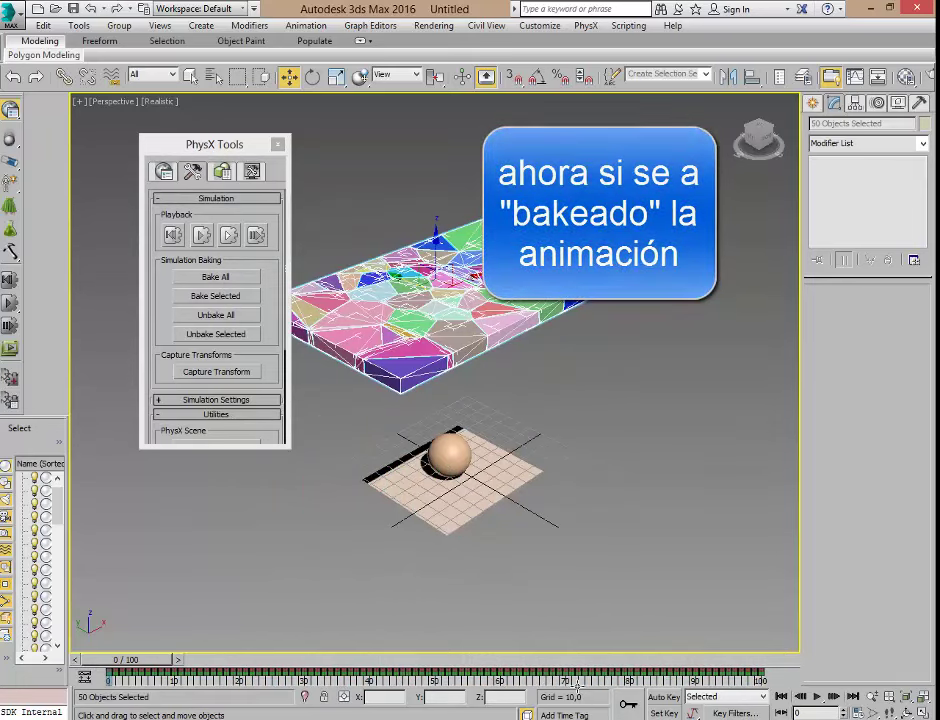
mouse_move(126, 660)
left_mouse_down()
mouse_move(235, 671)
mouse_move(771, 633)
mouse_move(245, 651)
mouse_move(266, 652)
mouse_move(376, 650)
mouse_move(199, 625)
mouse_move(99, 623)
left_mouse_up()
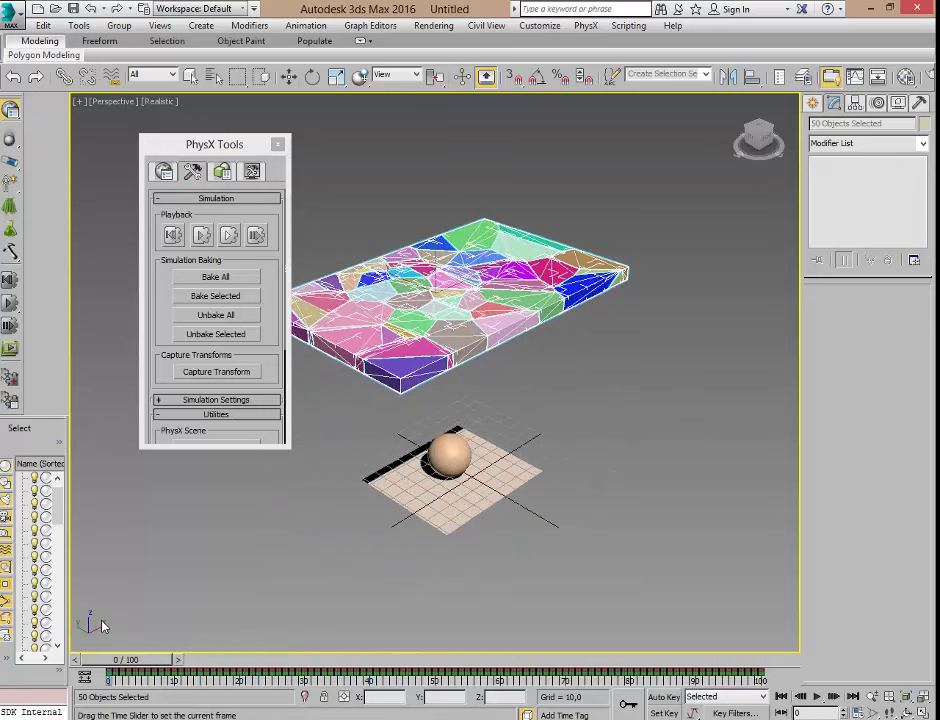
Step: Unbake all the animation at frame 0 and close the PhysX Tools panel
key("w")
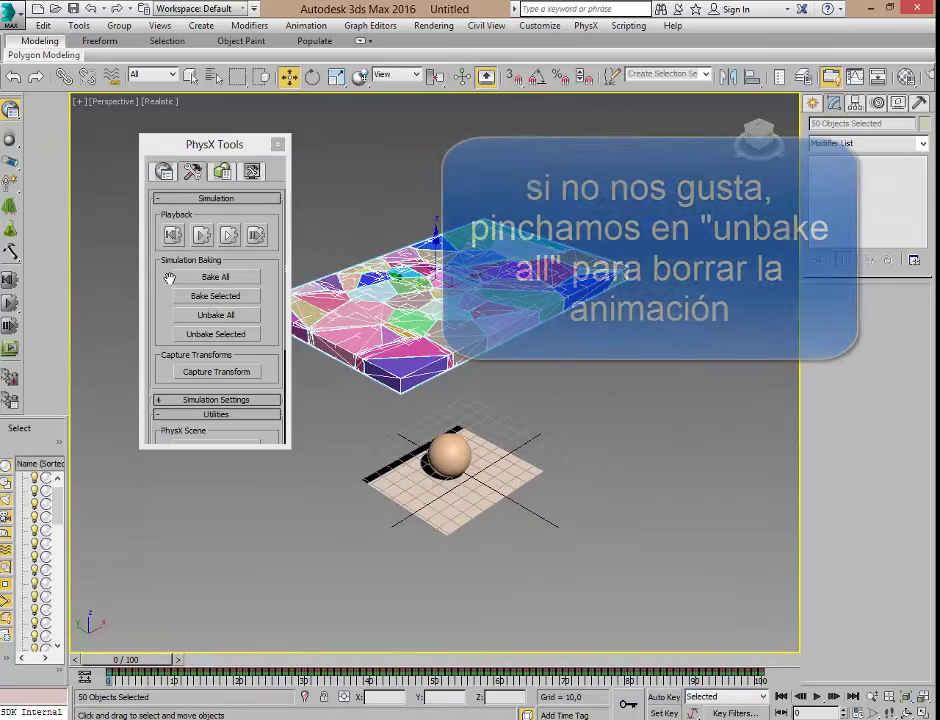
left_click(221, 316)
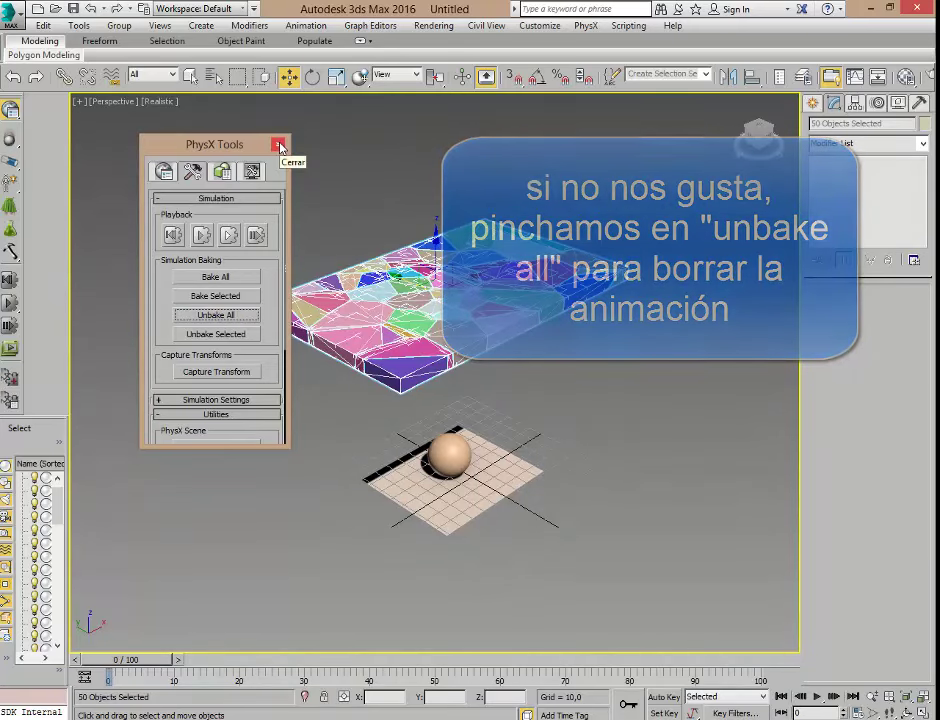
left_click(279, 145)
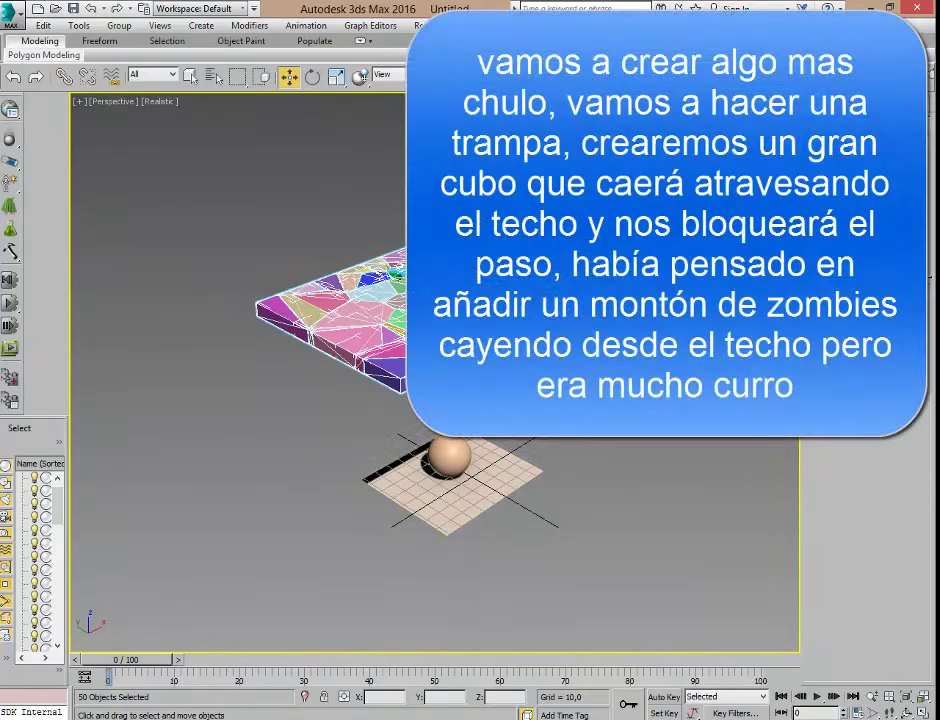
Step: Delete the sphere and restore the four-viewport layout
left_click(465, 468)
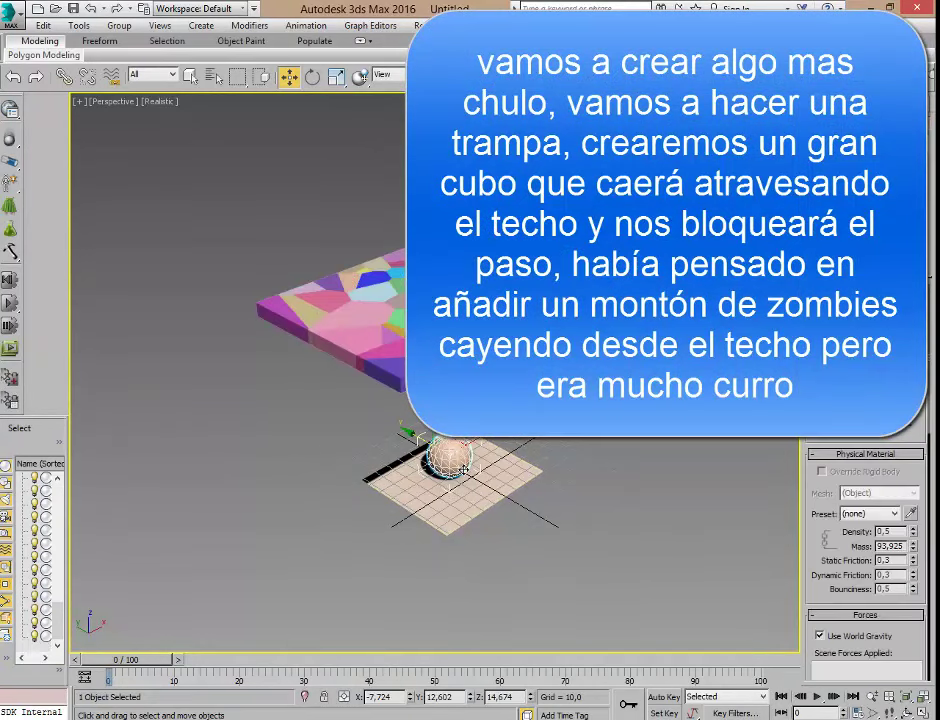
key("Delete")
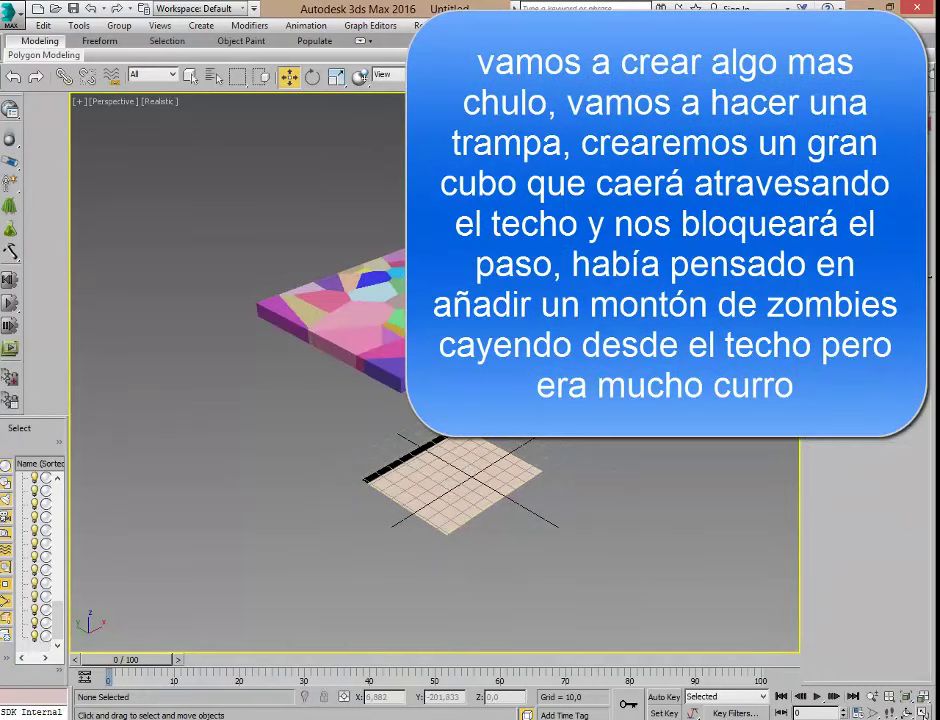
left_click(922, 711)
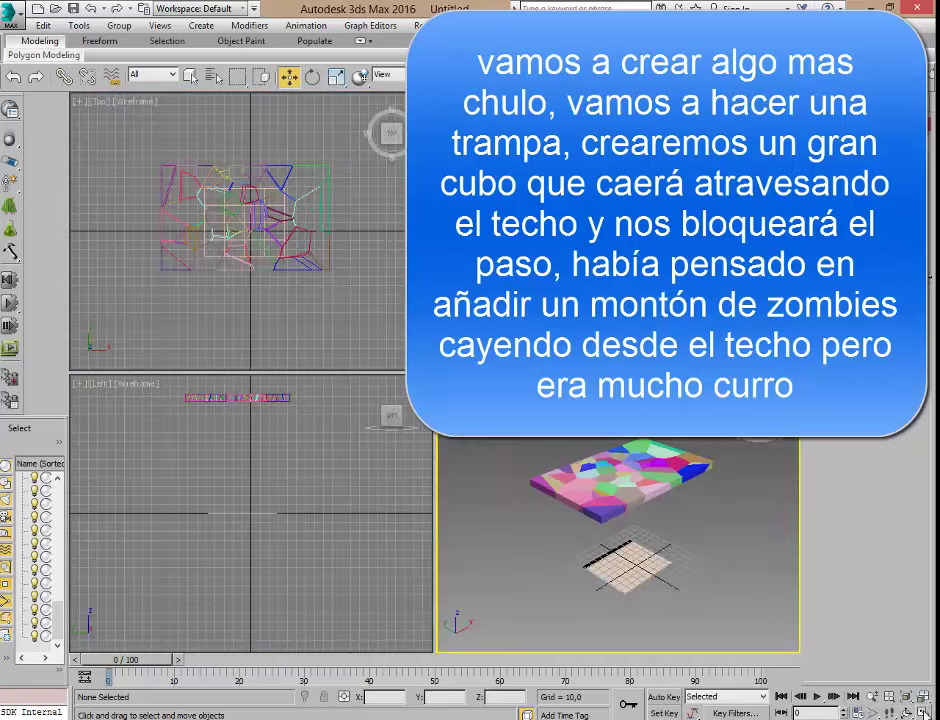
left_click(278, 512)
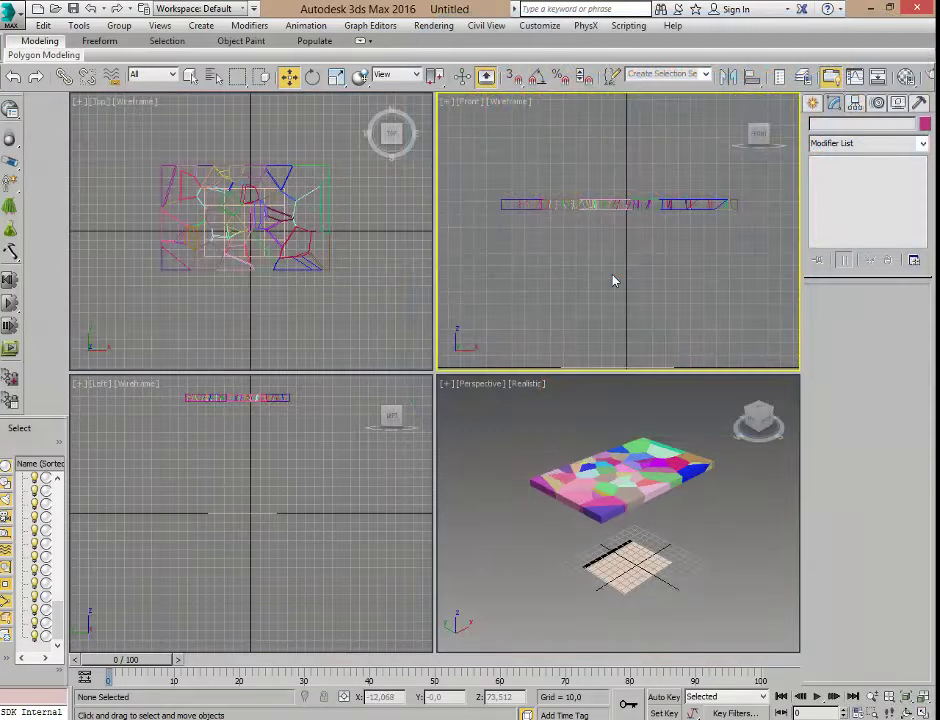
Step: Create box Box002 over the roof's middle and raise it to Z 169.459
left_click(814, 104)
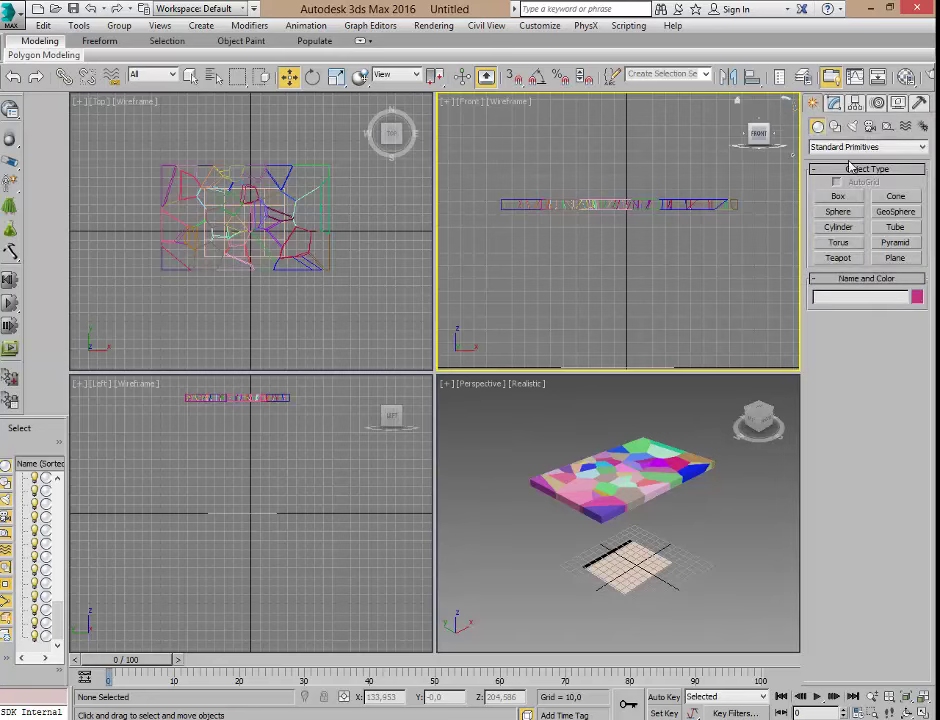
left_click(838, 197)
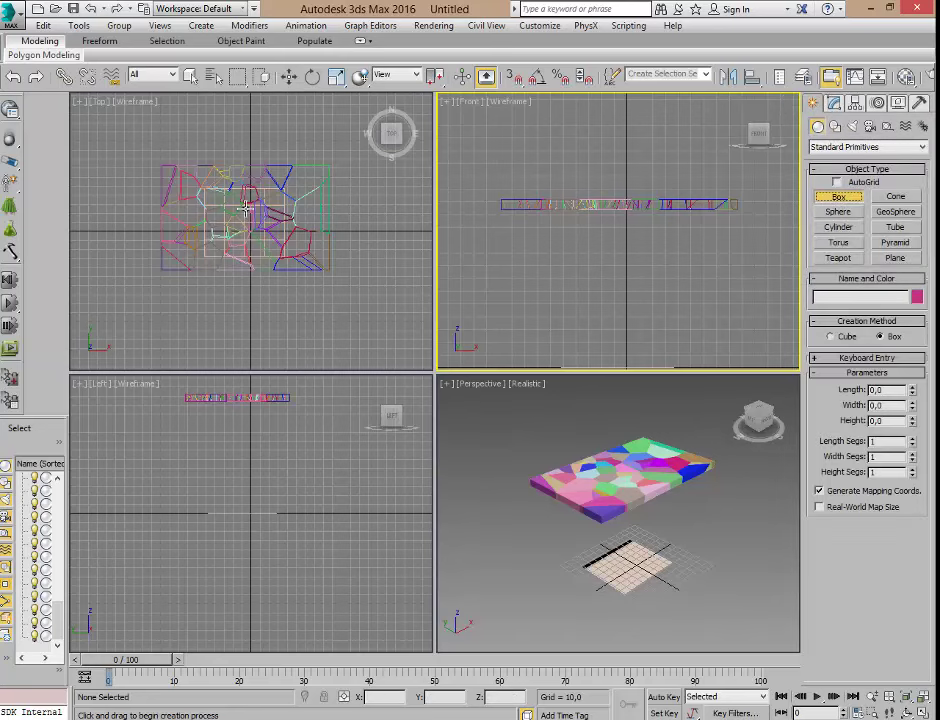
left_click_drag(236, 199, 274, 237)
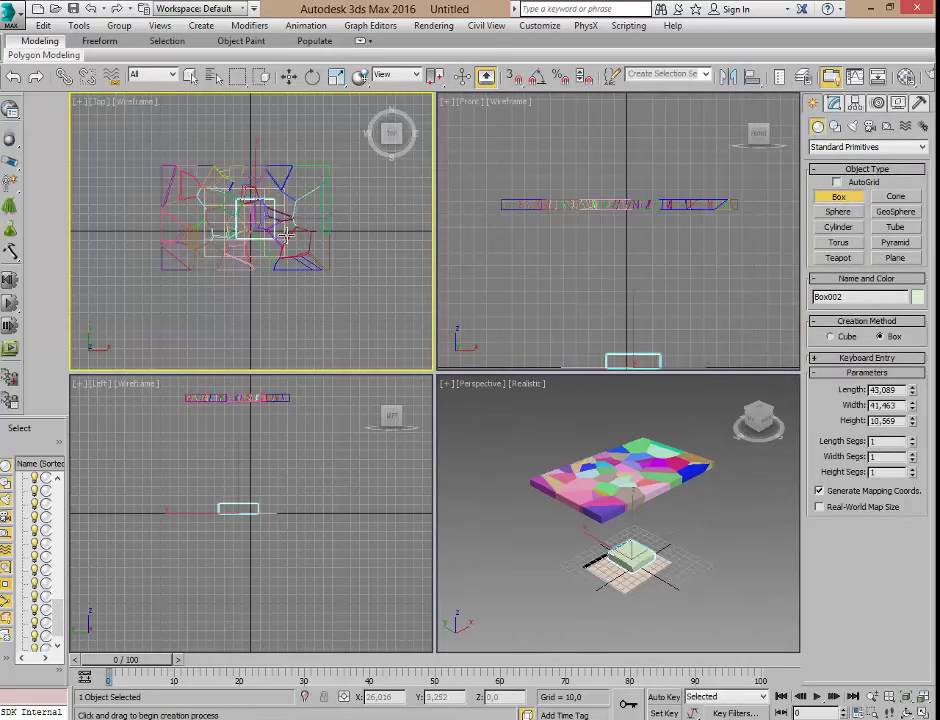
left_click(321, 141)
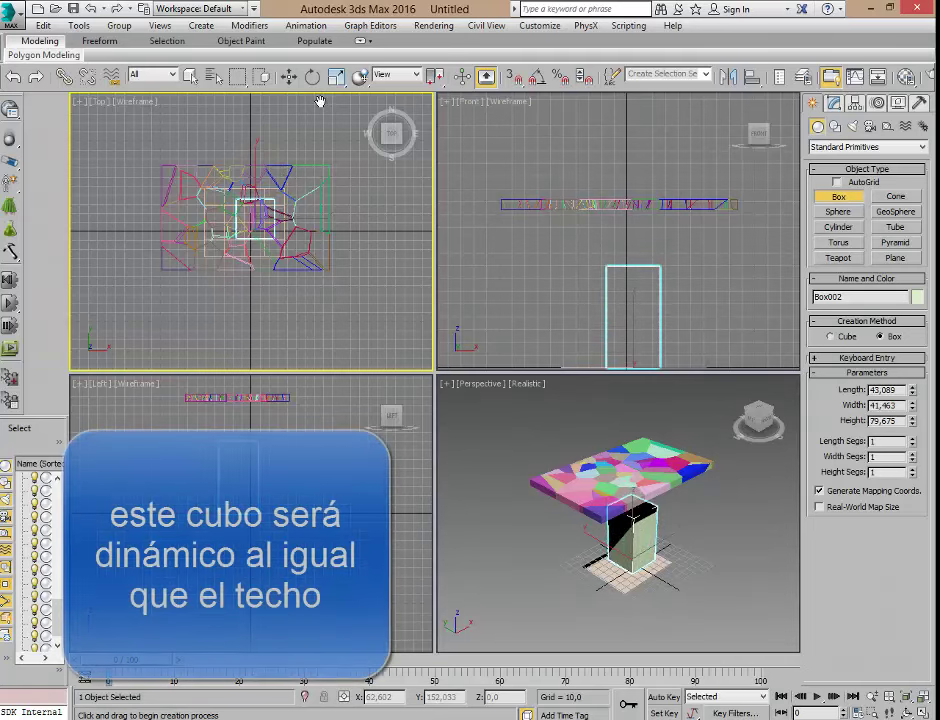
key("w")
scroll(510, 295, "down", 3)
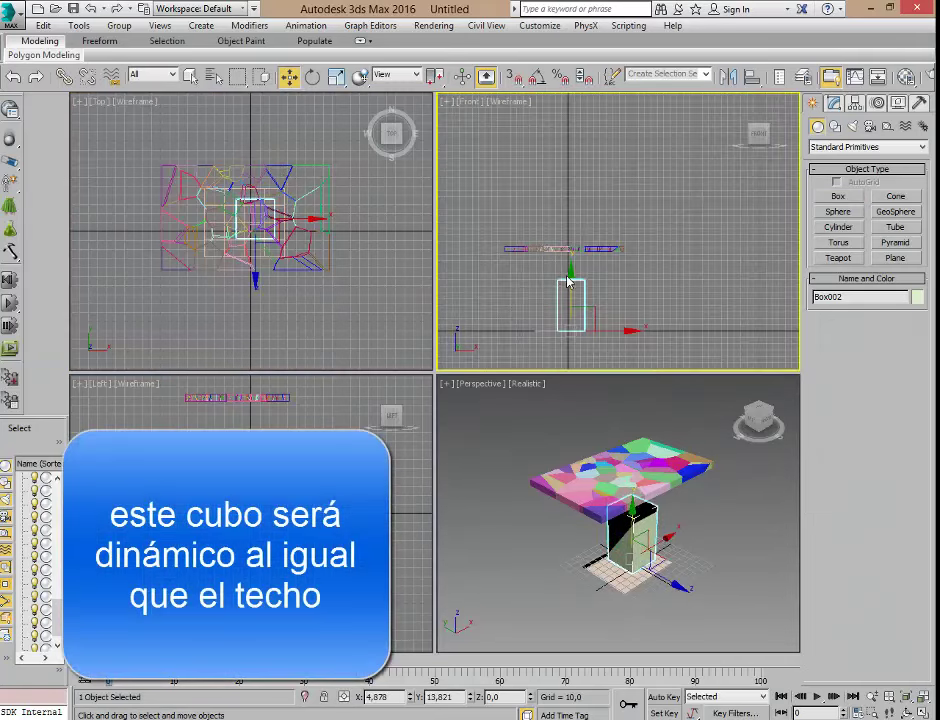
left_click_drag(580, 290, 576, 181)
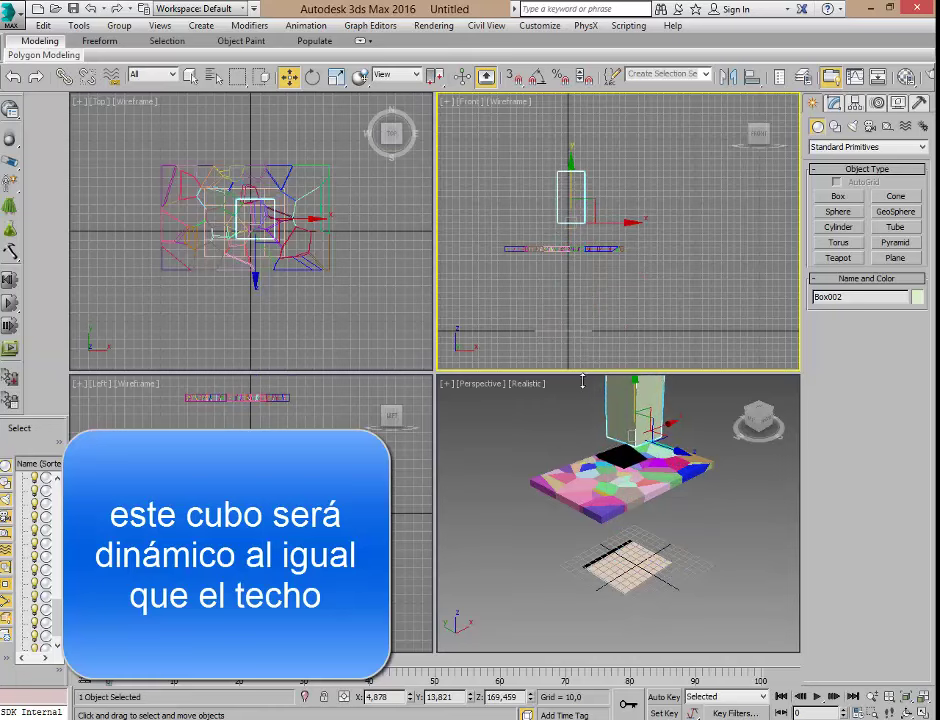
middle_click(618, 503)
middle_click_drag(618, 503, 616, 514)
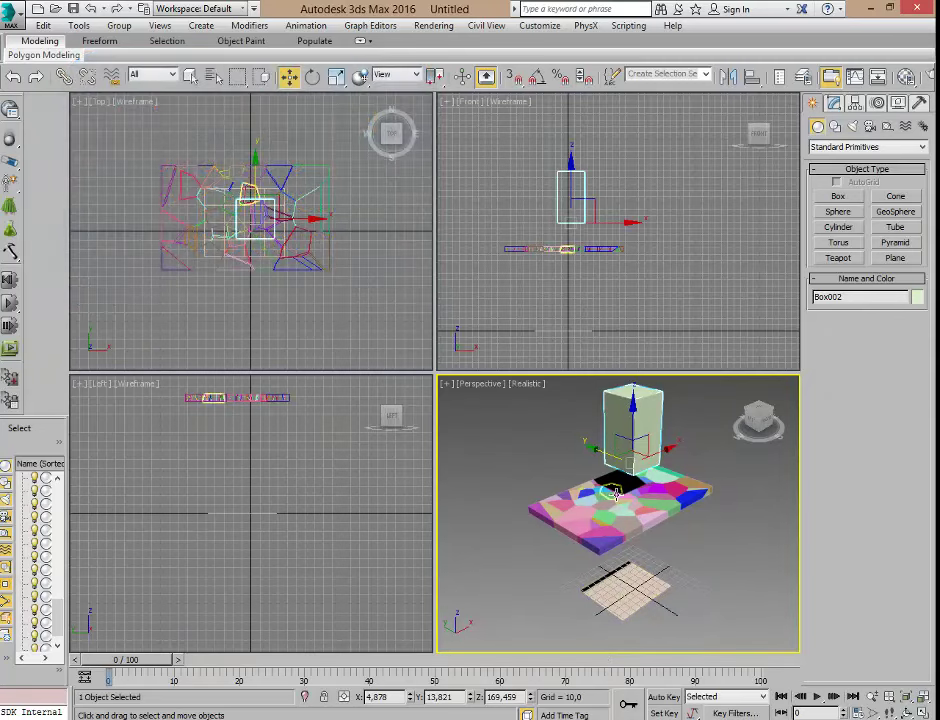
Step: Make Box002 a dynamic rigid body, then run and reset a test drop in maximized Perspective
left_click(10, 141)
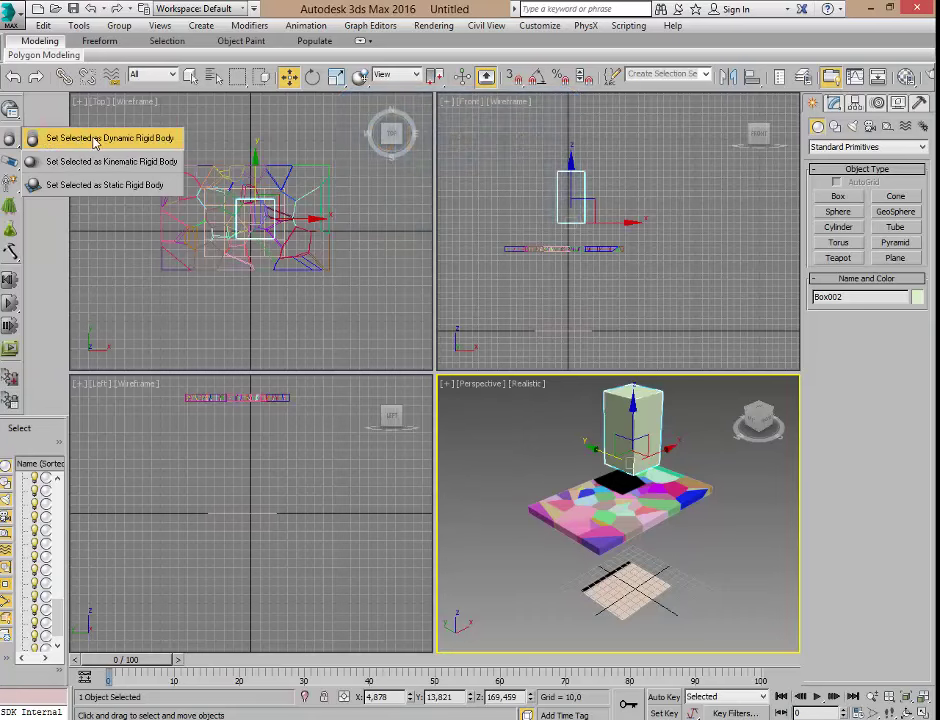
left_click(93, 140)
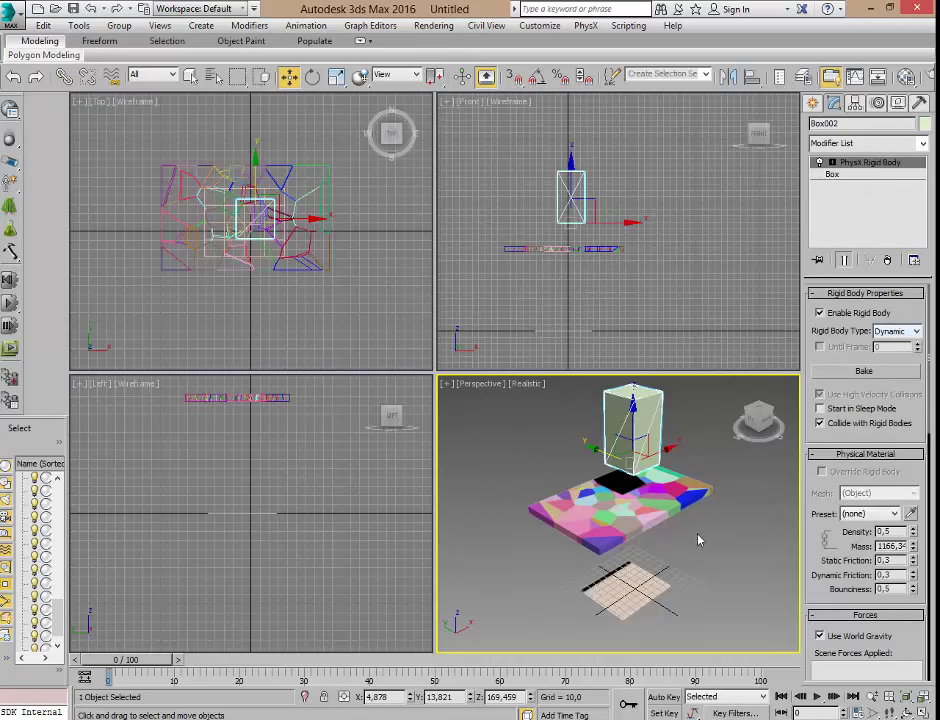
middle_click_drag(697, 537, 690, 546)
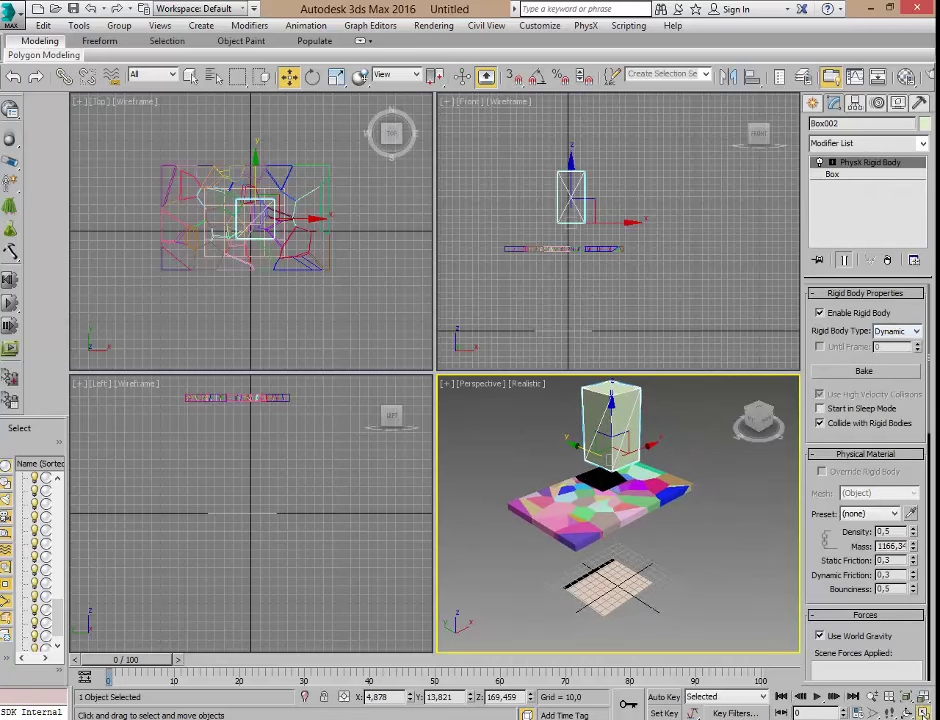
key("alt+w")
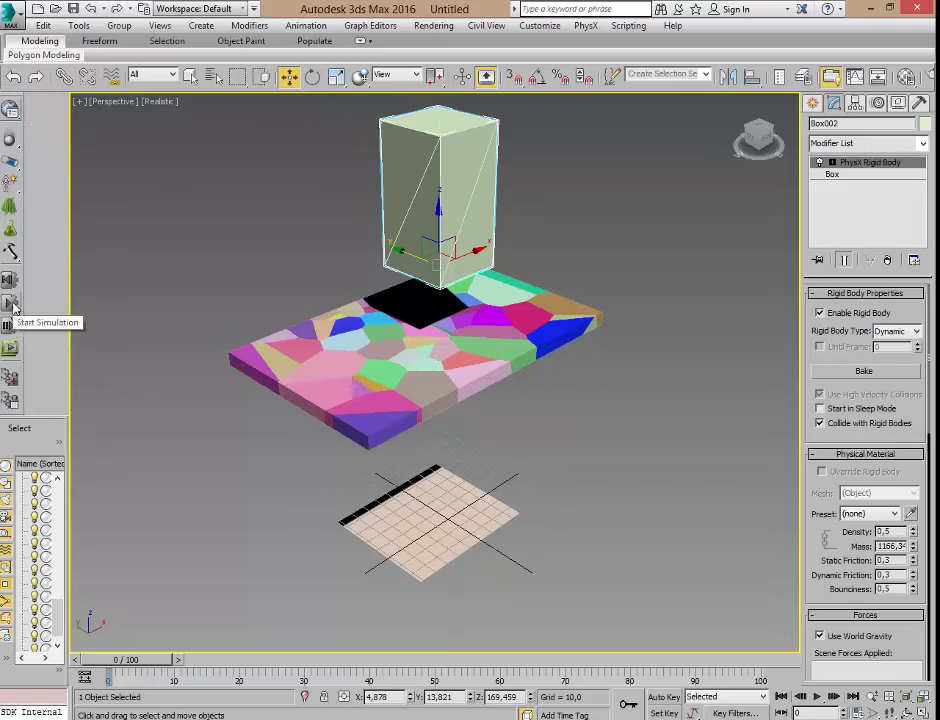
left_click(11, 305)
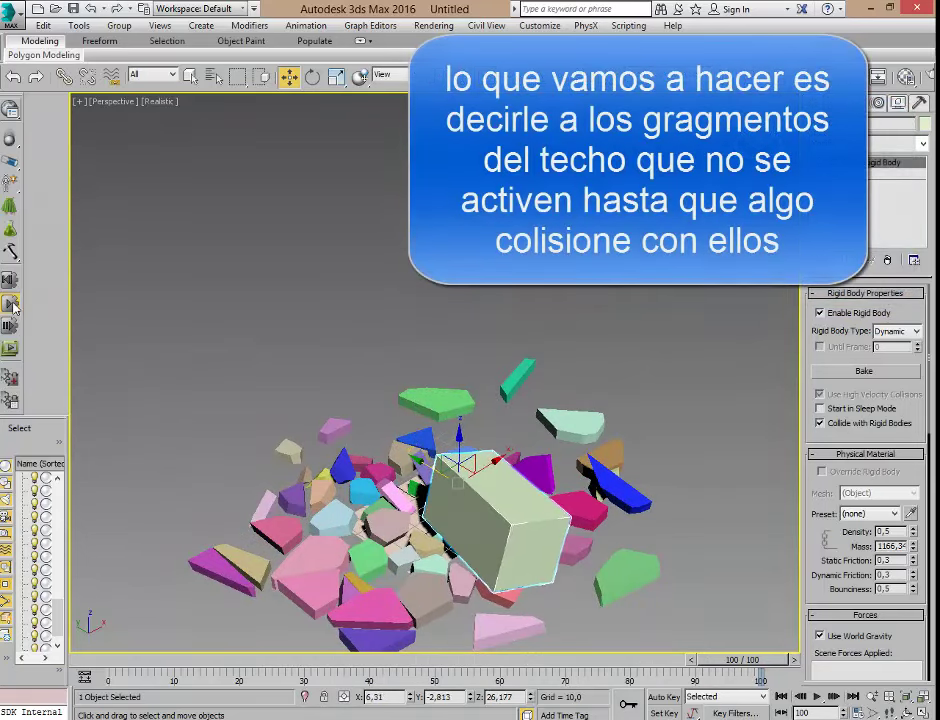
left_click(9, 281)
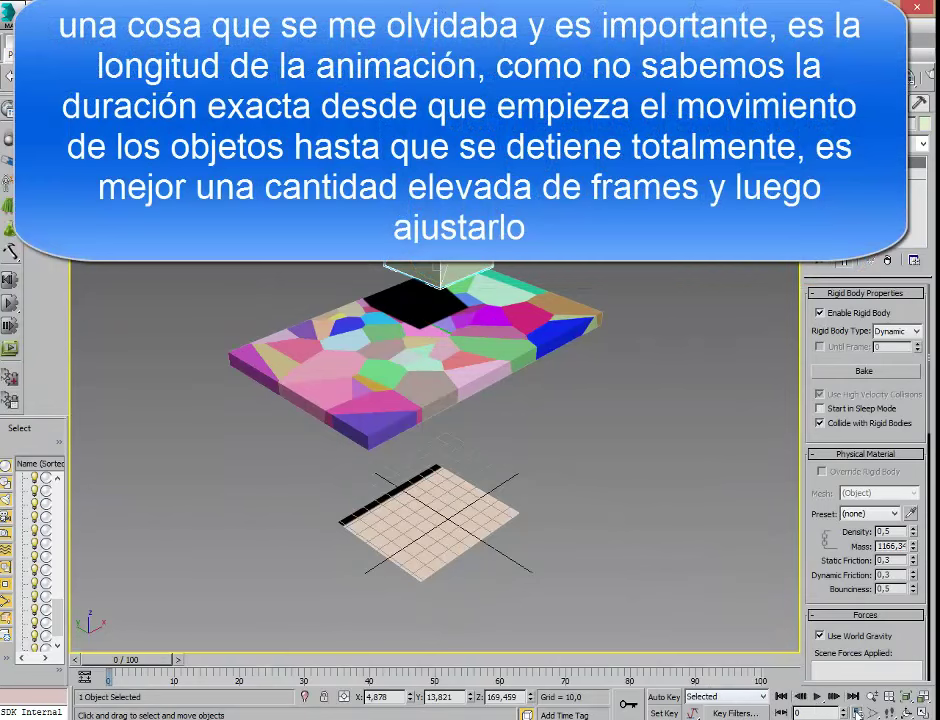
Step: Set the End Time to 400 in Time Configuration and confirm
right_click(816, 696)
type("400")
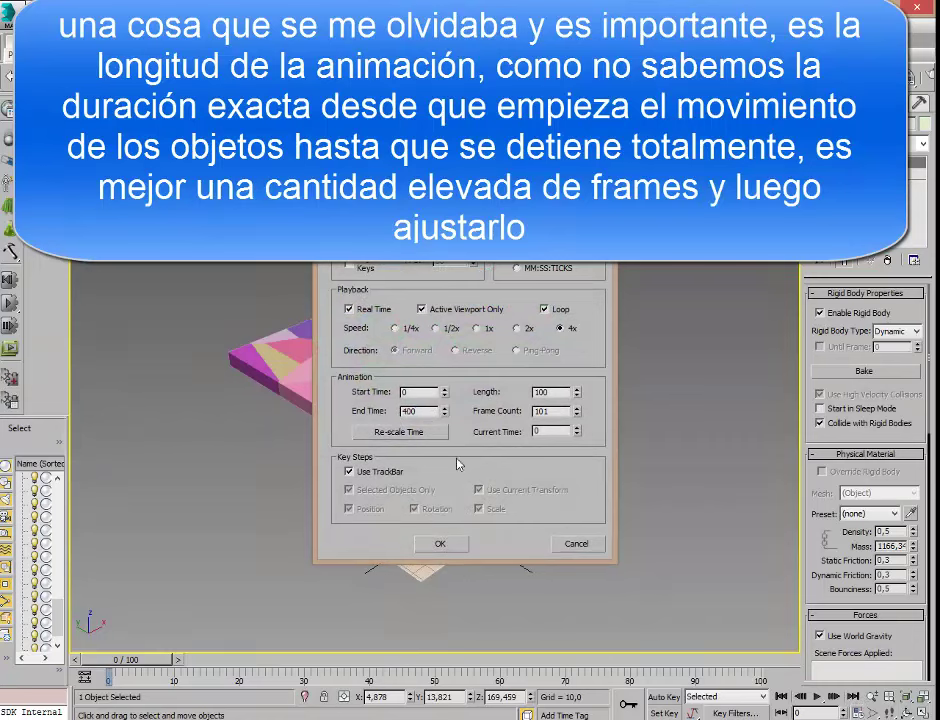
key("Return")
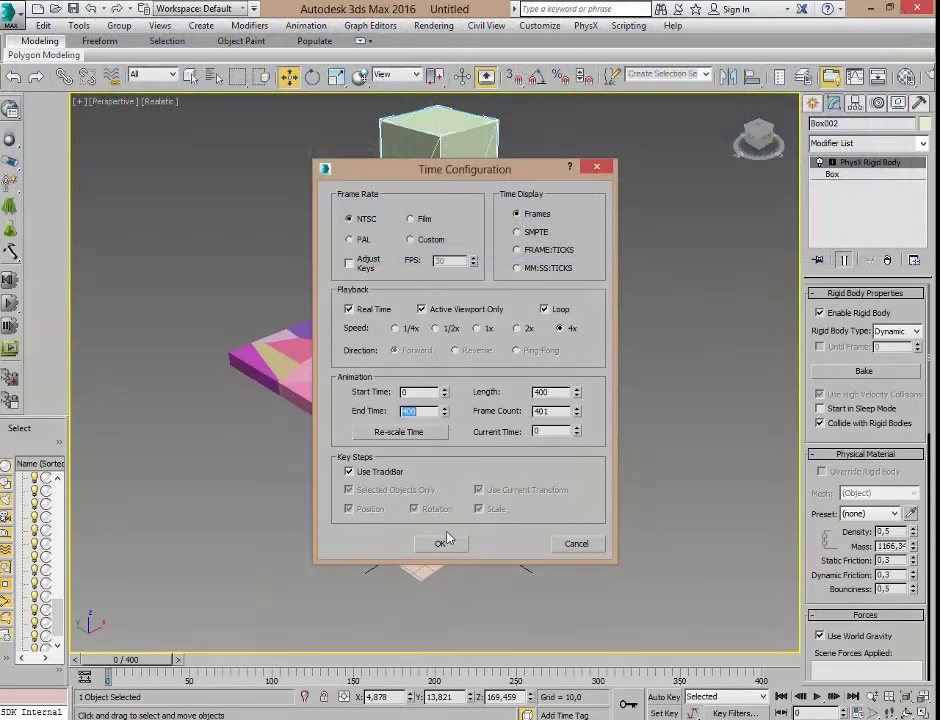
left_click(446, 546)
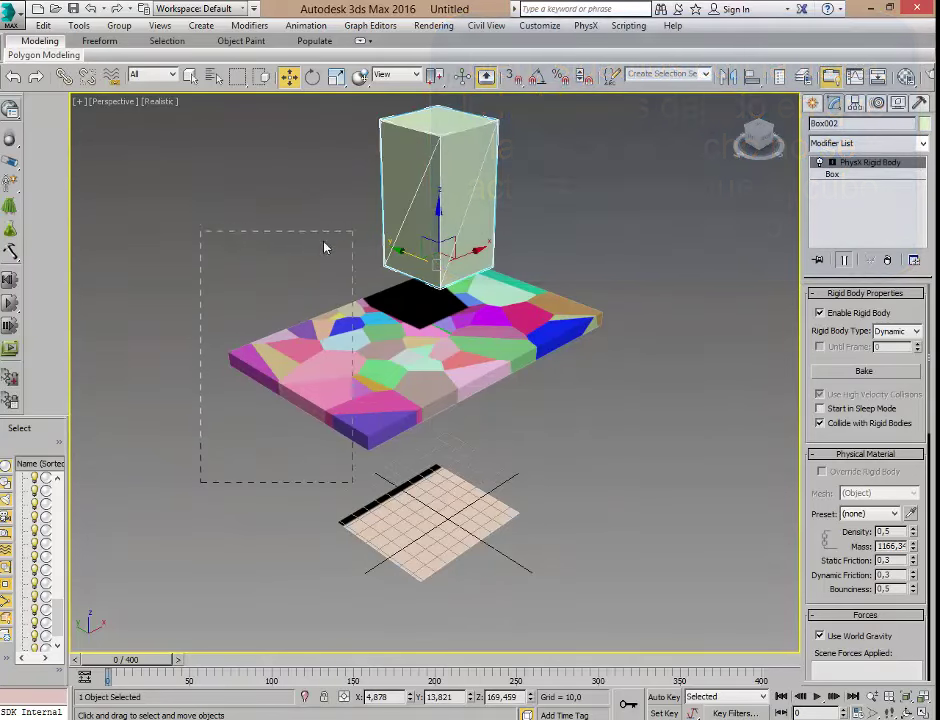
Step: Select the roof slab and box, then Bake All in MassFX PhysX Tools
left_click_drag(640, 150, 265, 250)
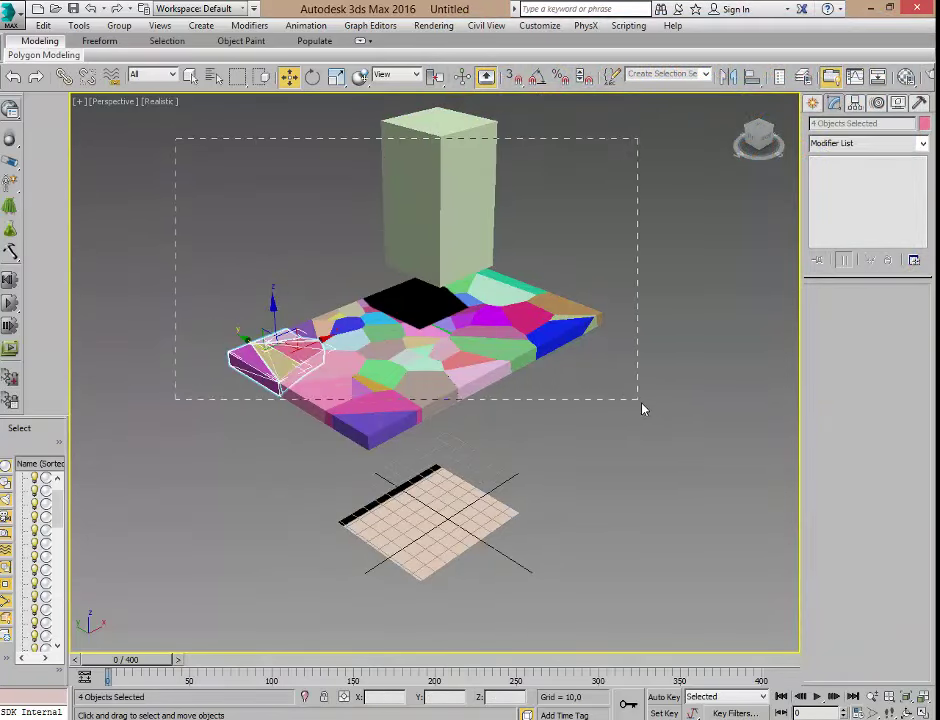
left_click_drag(655, 435, 655, 435)
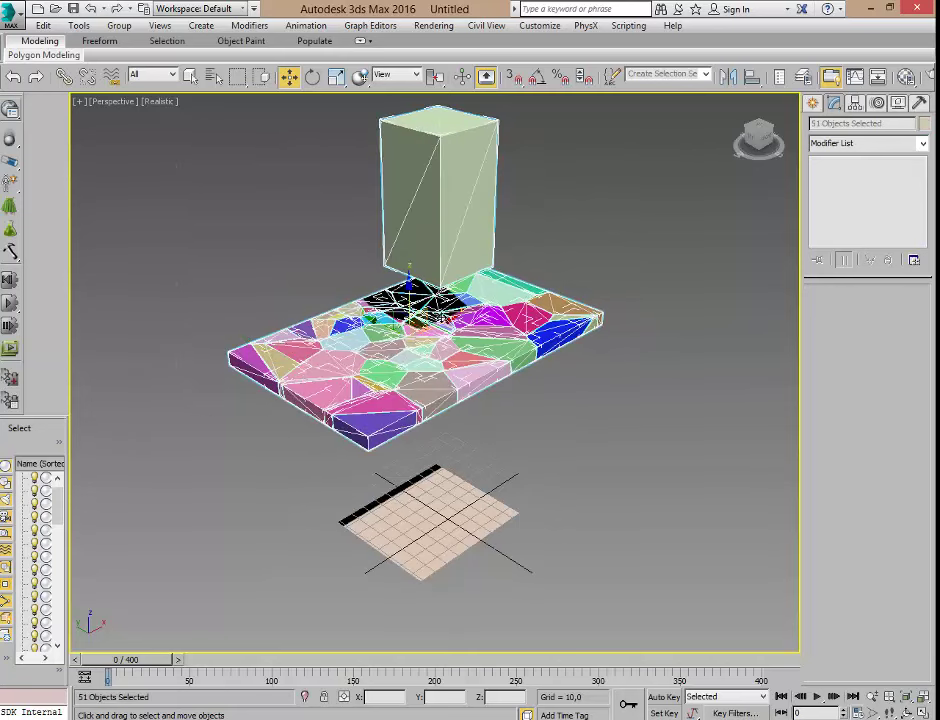
left_click(12, 108)
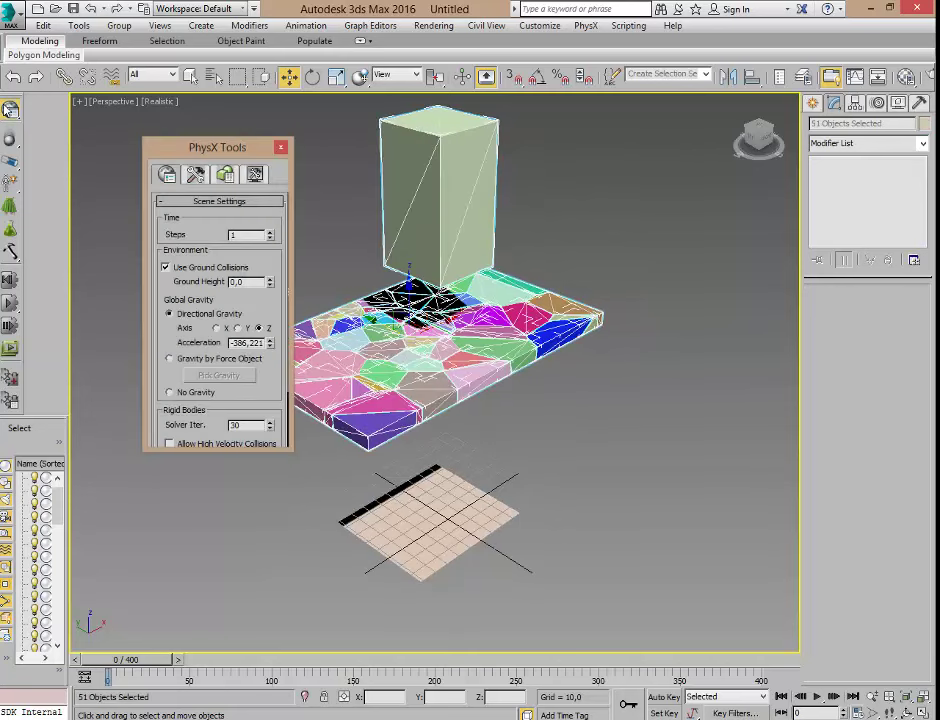
left_click(195, 175)
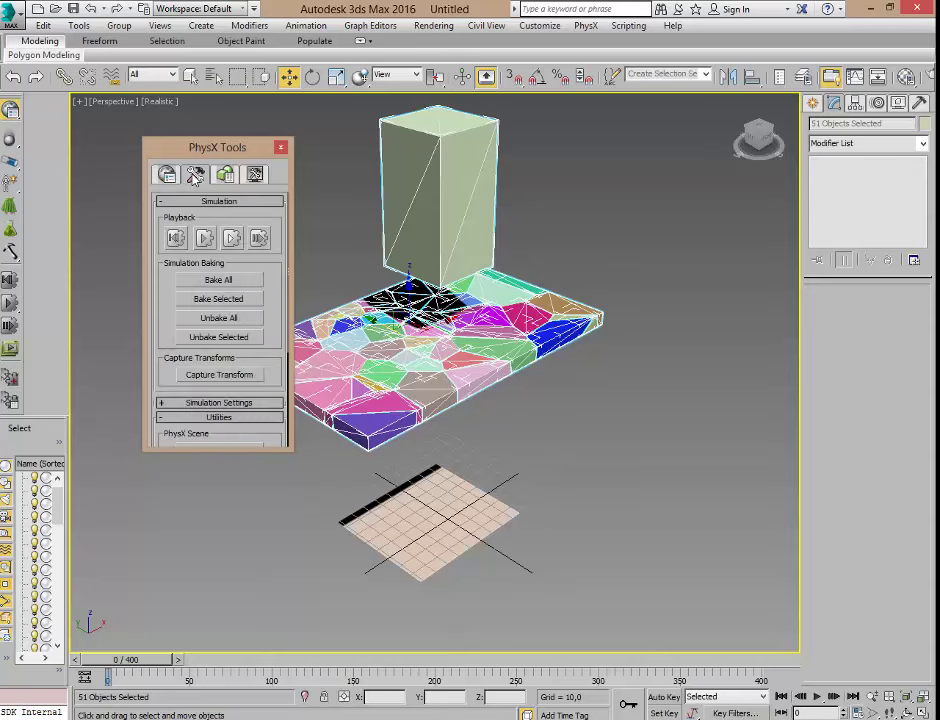
left_click(214, 284)
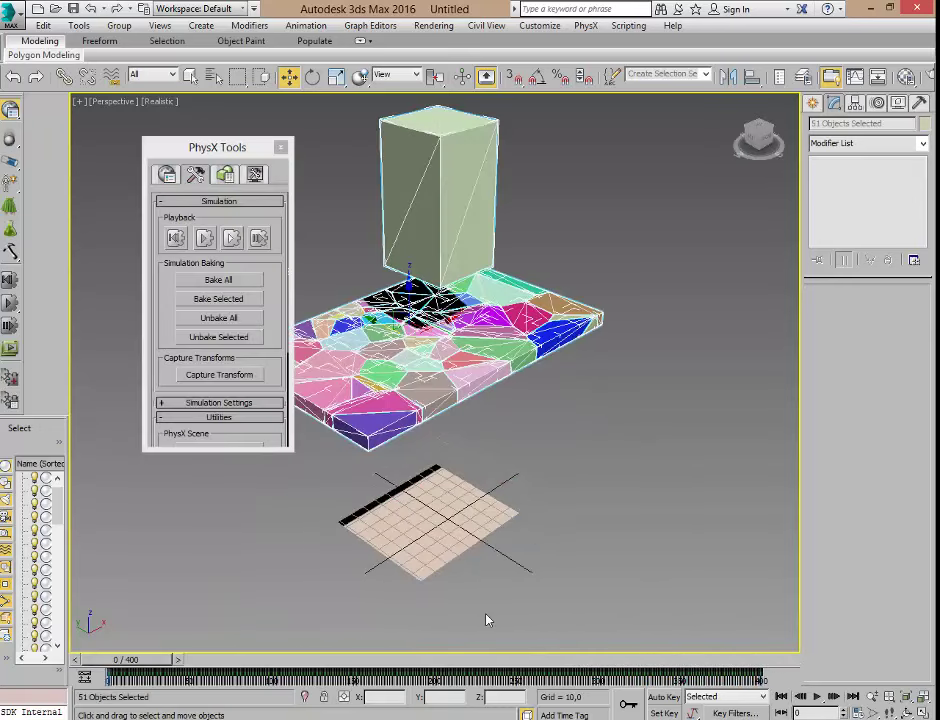
Step: Scrub the baked collapse to frame 61, then return to frame 0
left_click_drag(213, 148, 158, 138)
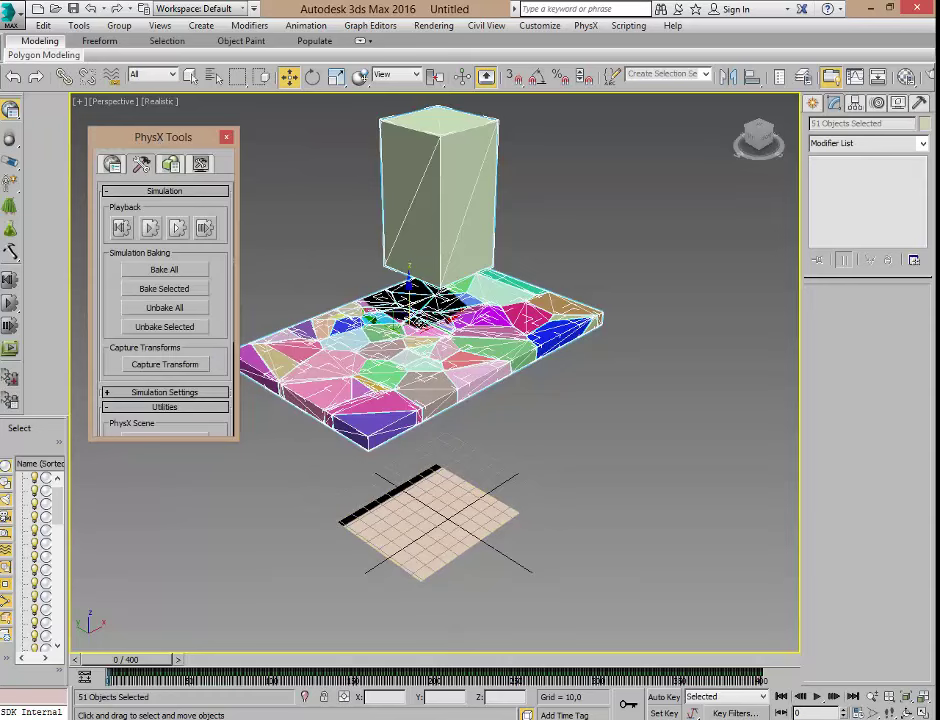
mouse_move(140, 665)
left_mouse_down()
mouse_move(240, 678)
mouse_move(108, 678)
left_mouse_up()
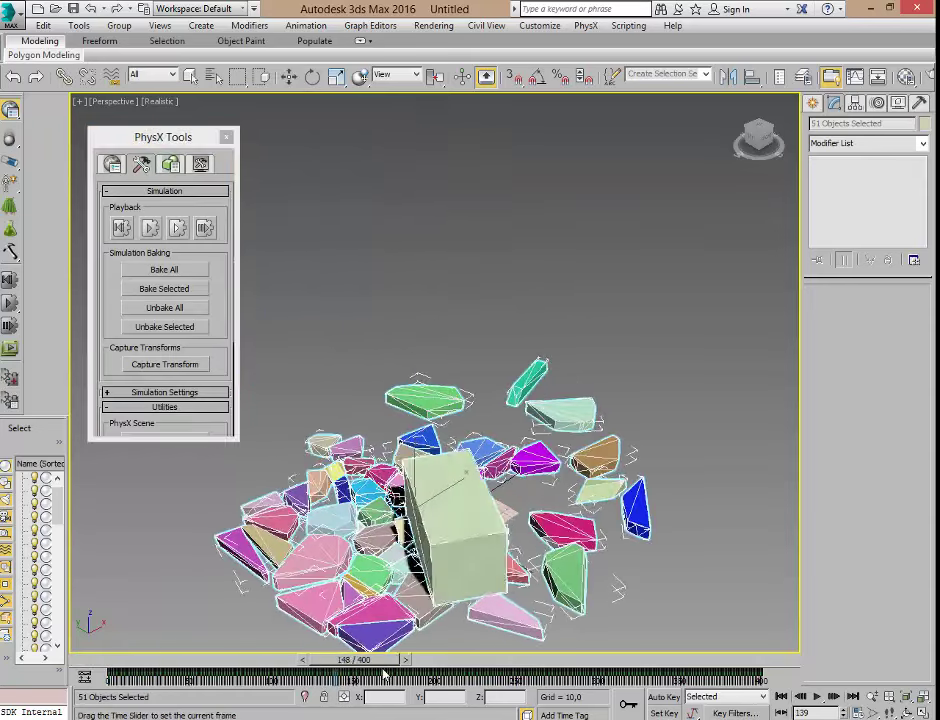
key("w")
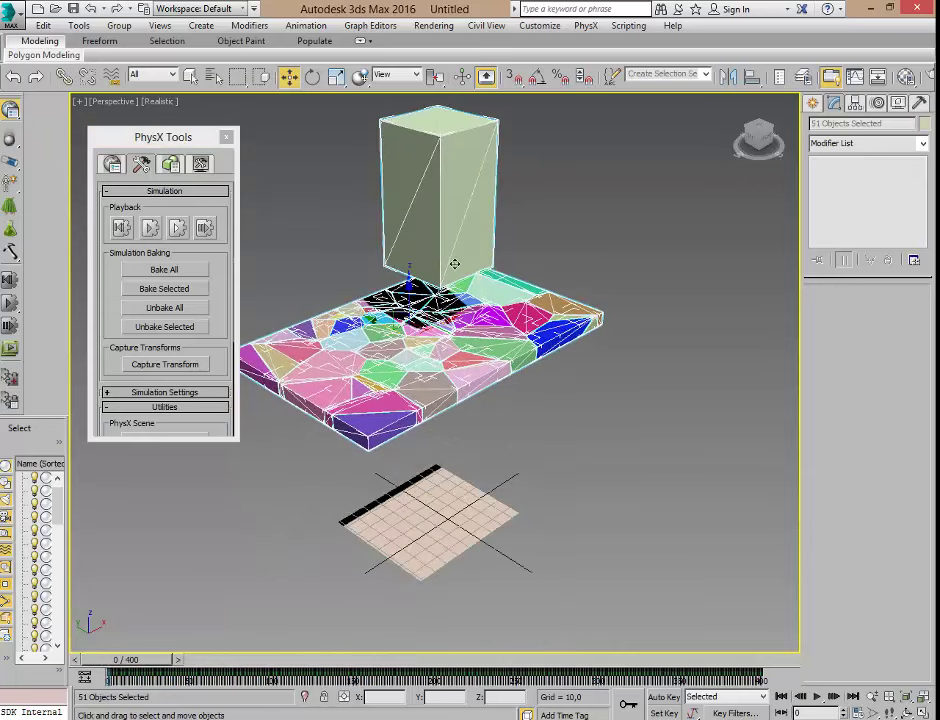
Step: Unbake All and select only the roof slab pieces in the Front view
left_click(155, 309)
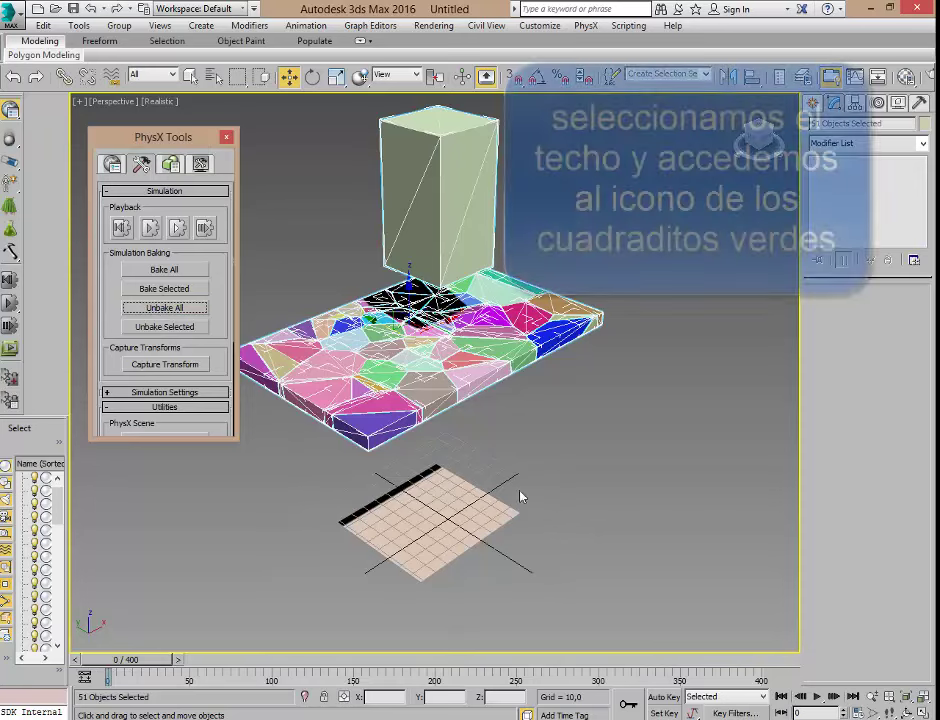
key("alt+w")
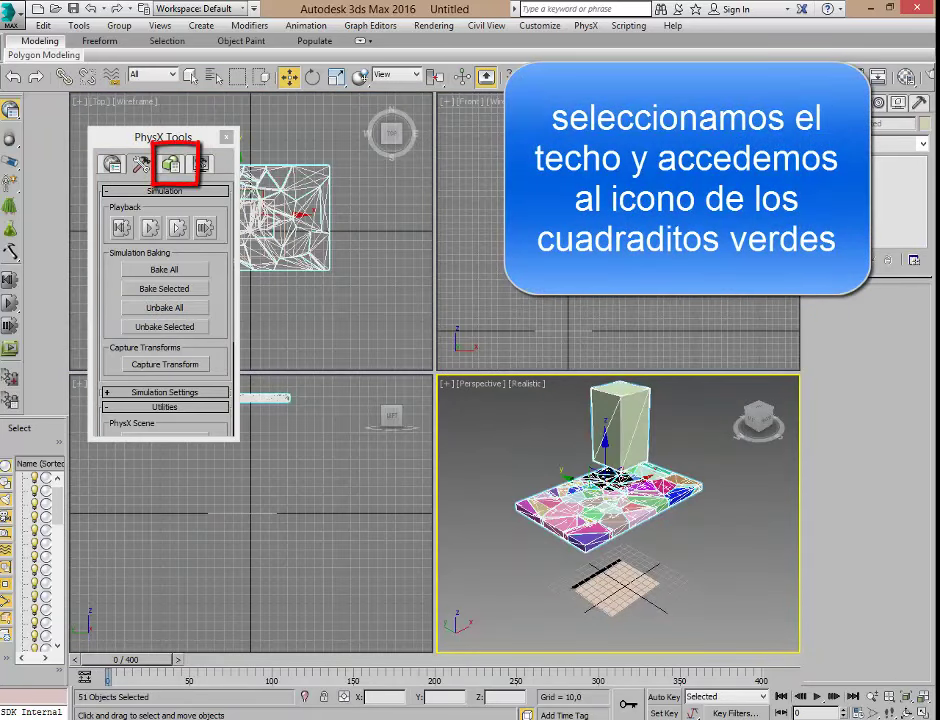
left_click(481, 287)
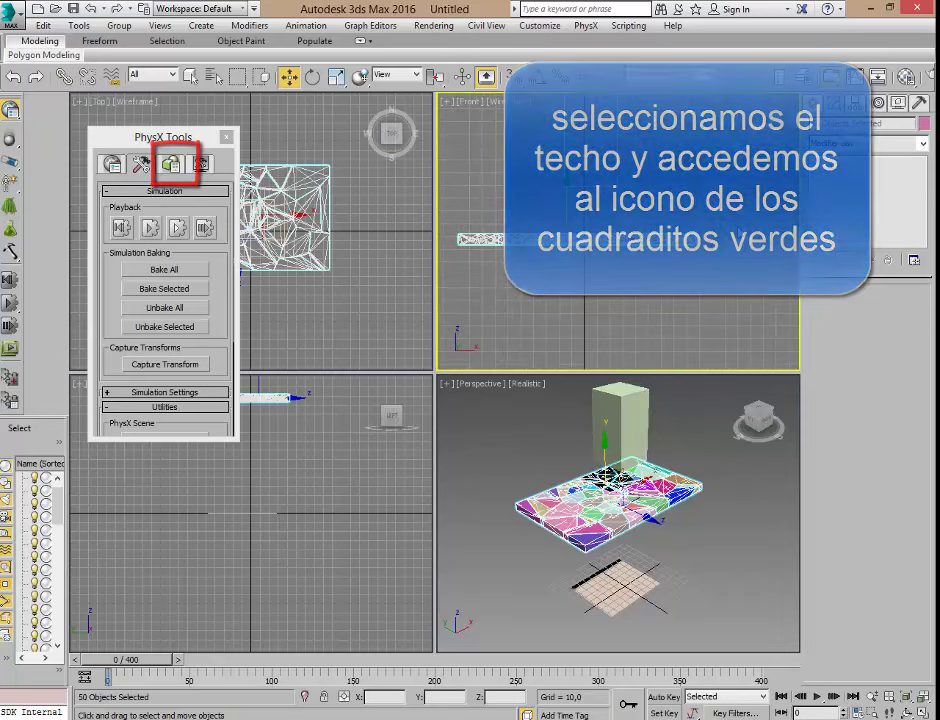
left_click_drag(445, 262, 738, 233)
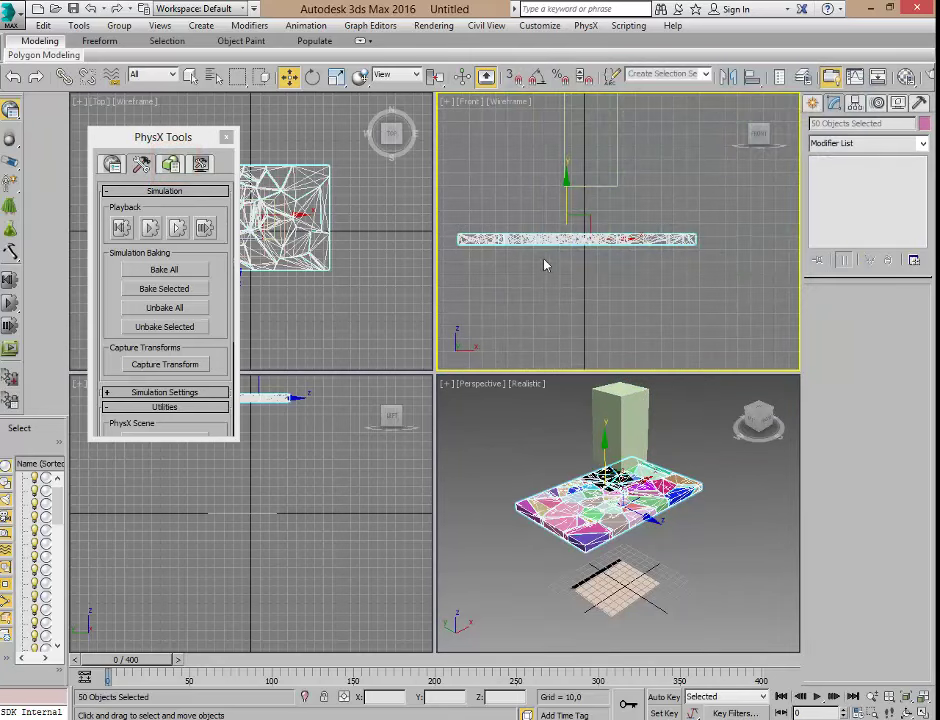
Step: Enable Start in Sleep Mode for the roof pieces and Bake All again
left_click(173, 167)
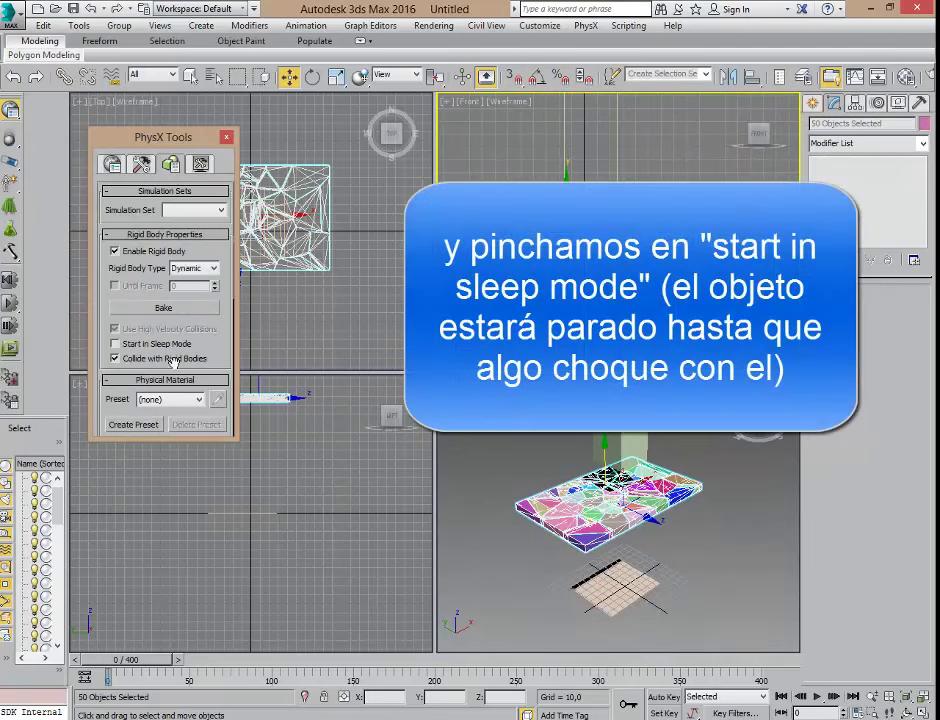
left_click(115, 344)
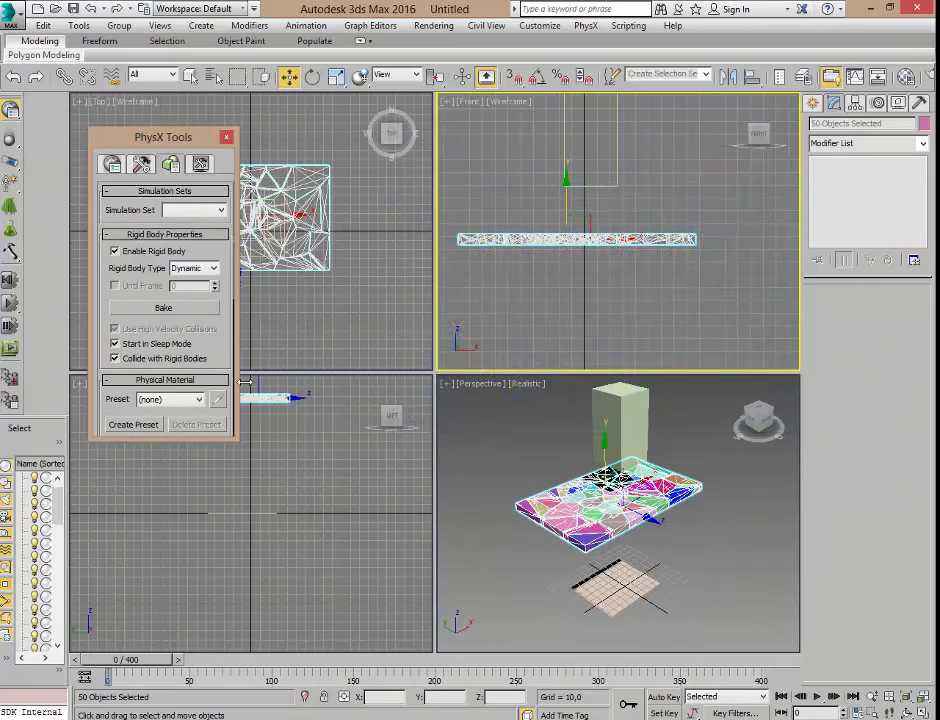
left_click(143, 166)
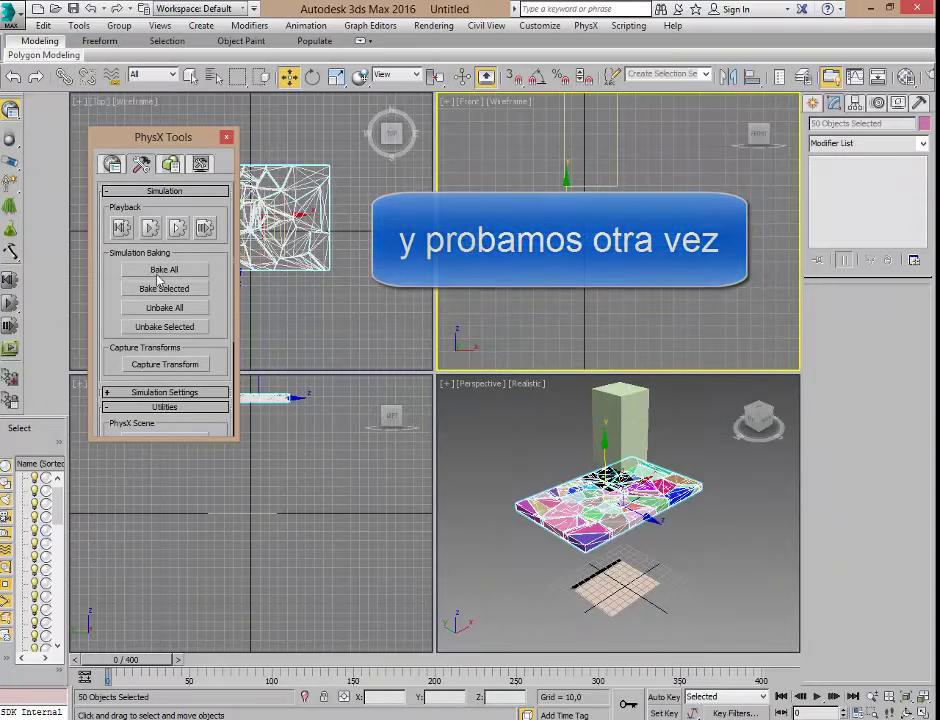
left_click(163, 271)
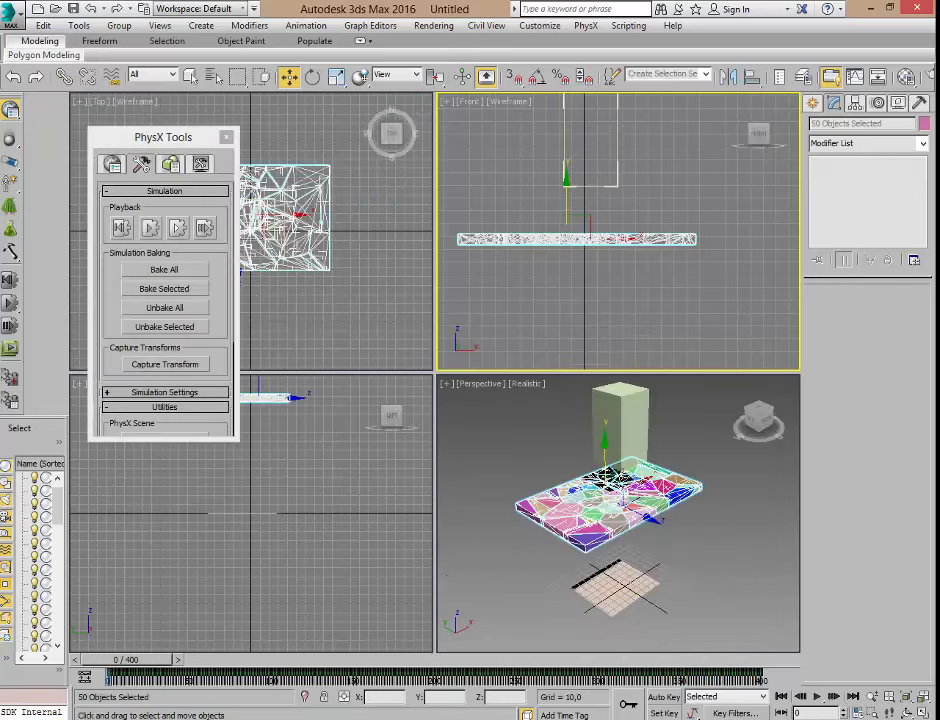
Step: Scrub the maximized Front view to watch the box hit the roof
left_click(923, 711)
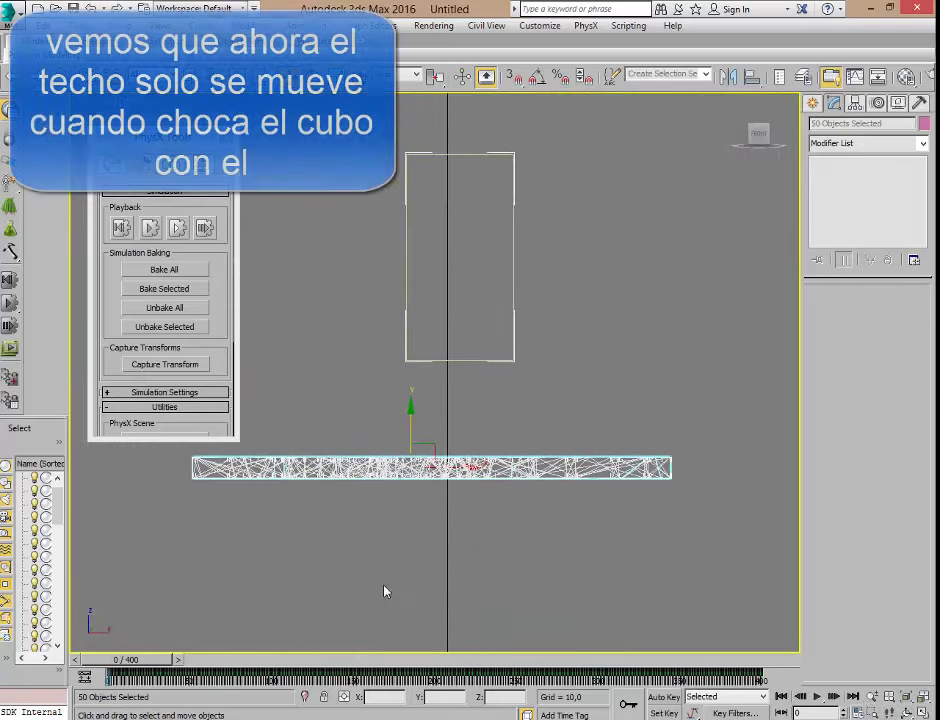
left_click_drag(130, 666, 153, 666)
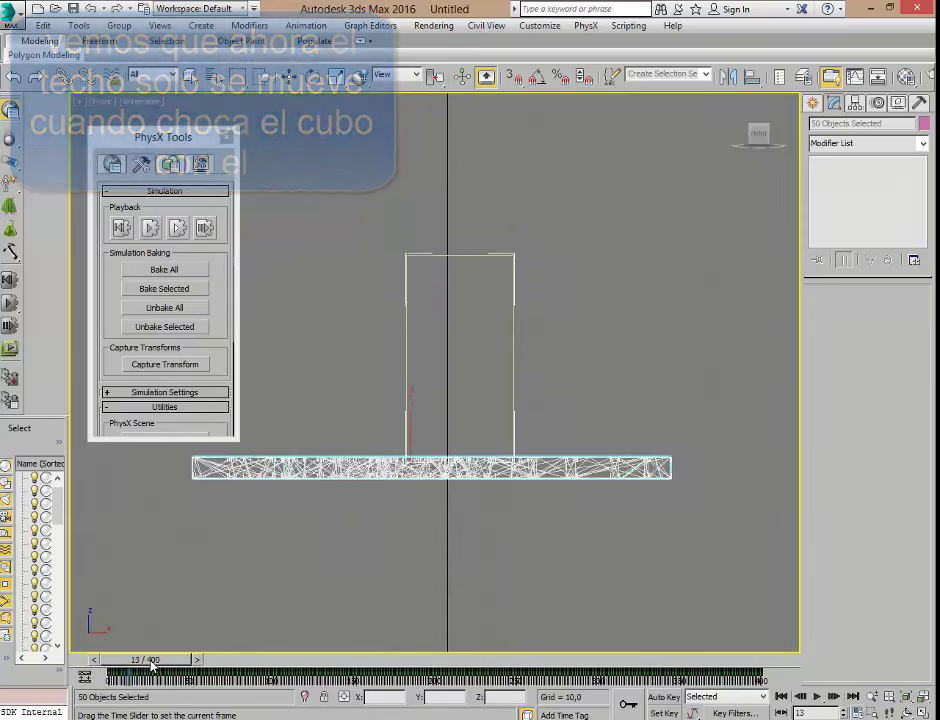
left_click(921, 712)
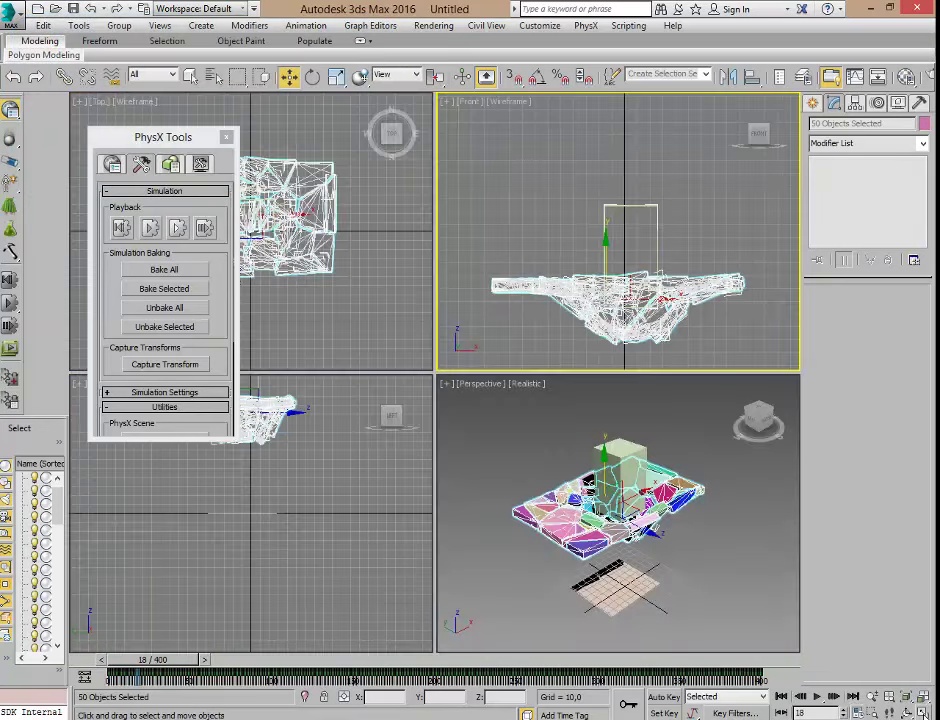
Step: Replay the fracture in maximized Perspective with nothing selected, pieces scattering by frame 46
right_click(723, 567)
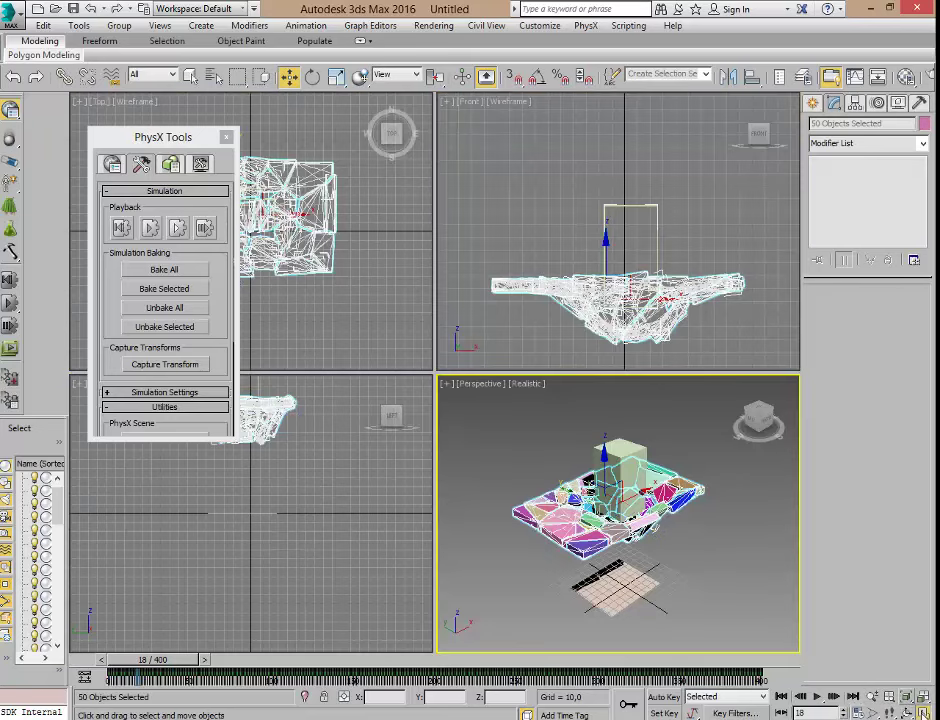
key("alt+w")
middle_click_drag(540, 463, 576, 452)
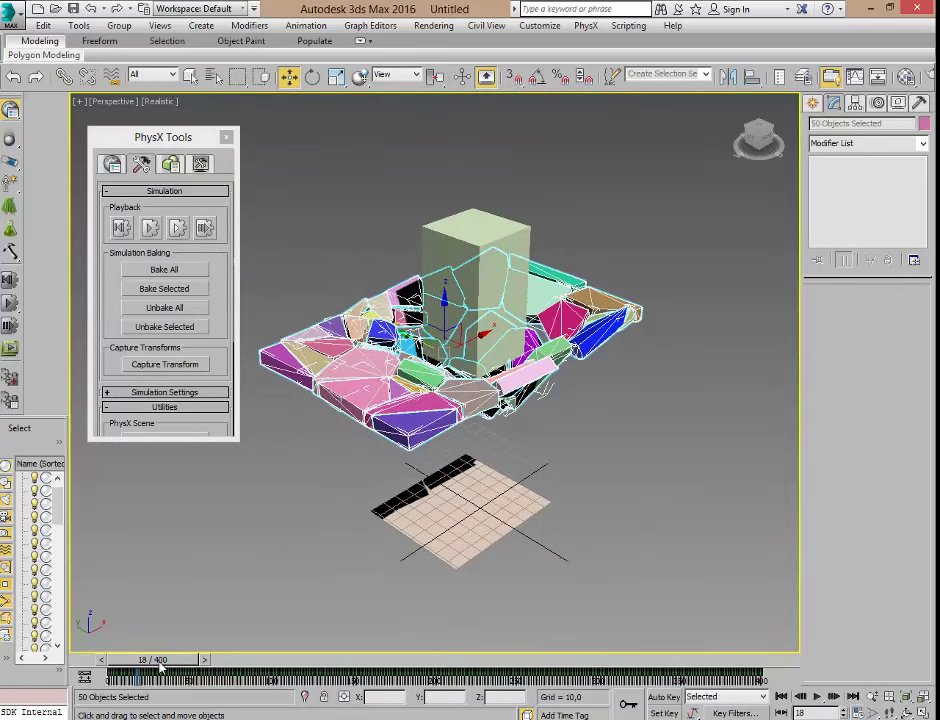
mouse_move(160, 665)
left_mouse_down()
mouse_move(173, 667)
mouse_move(168, 660)
left_mouse_up()
key("w")
left_click(326, 267)
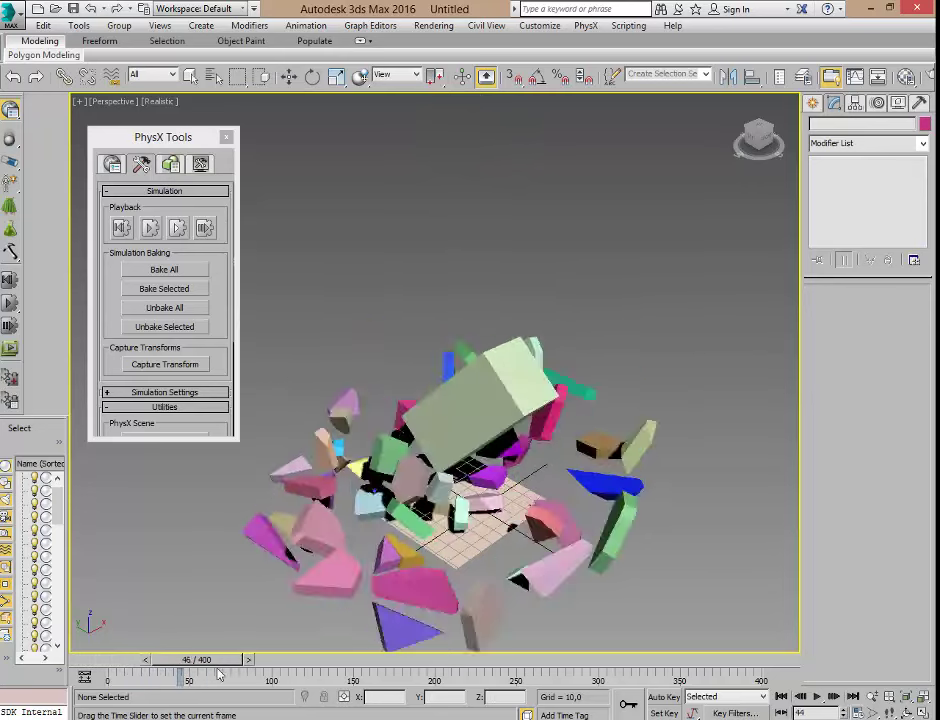
mouse_move(168, 660)
left_mouse_down()
mouse_move(277, 677)
mouse_move(268, 675)
left_mouse_up()
Step: At frame 0, close PhysX Tools and hide Box002 in the widened Scene Explorer
key("Home")
key("w")
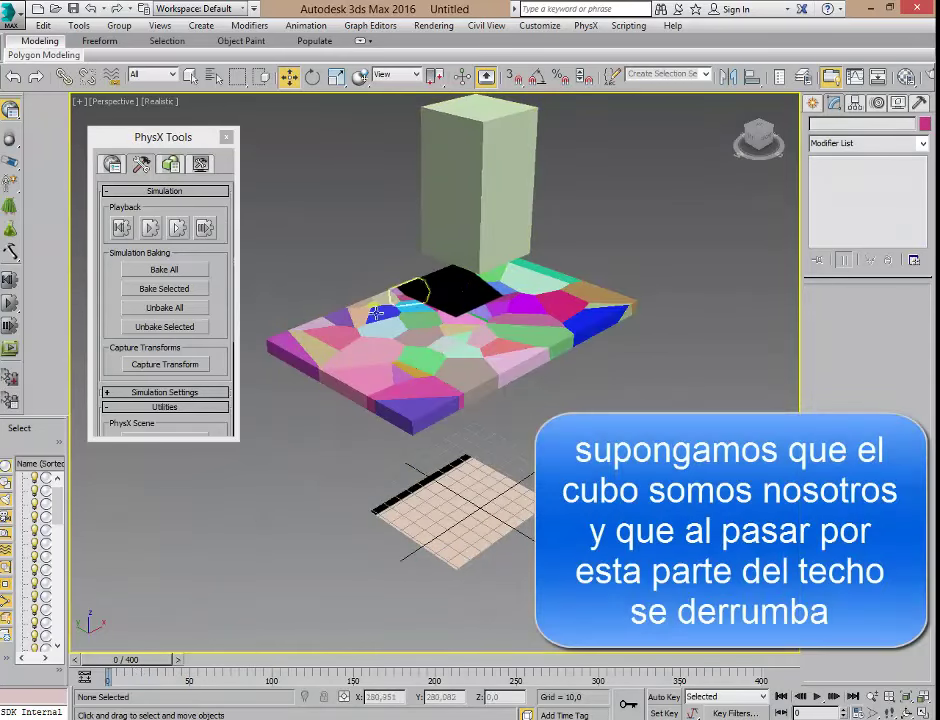
left_click(470, 262)
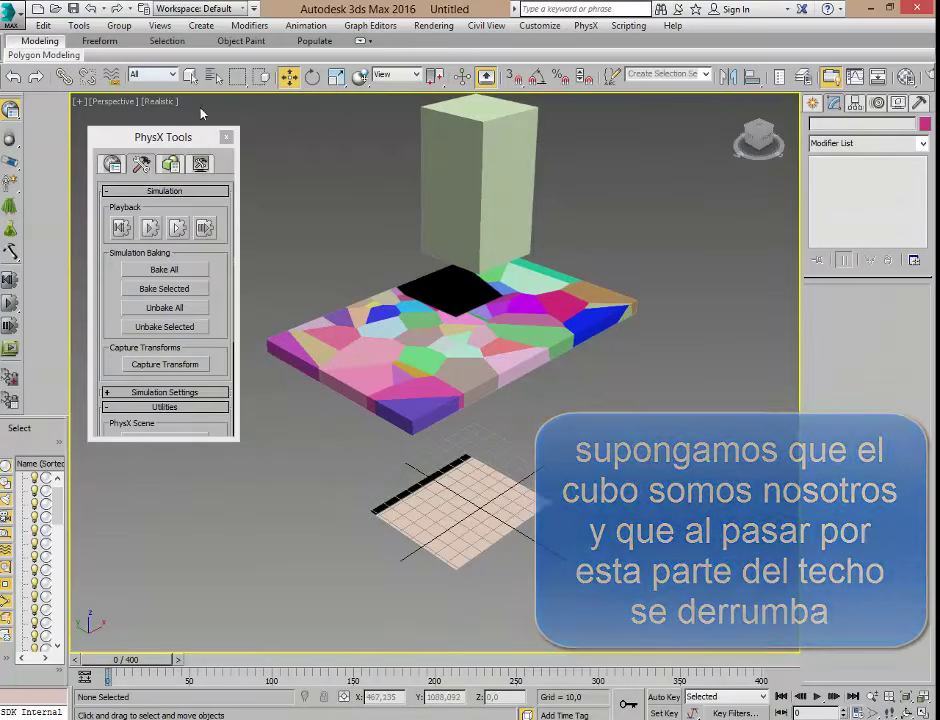
left_click(226, 136)
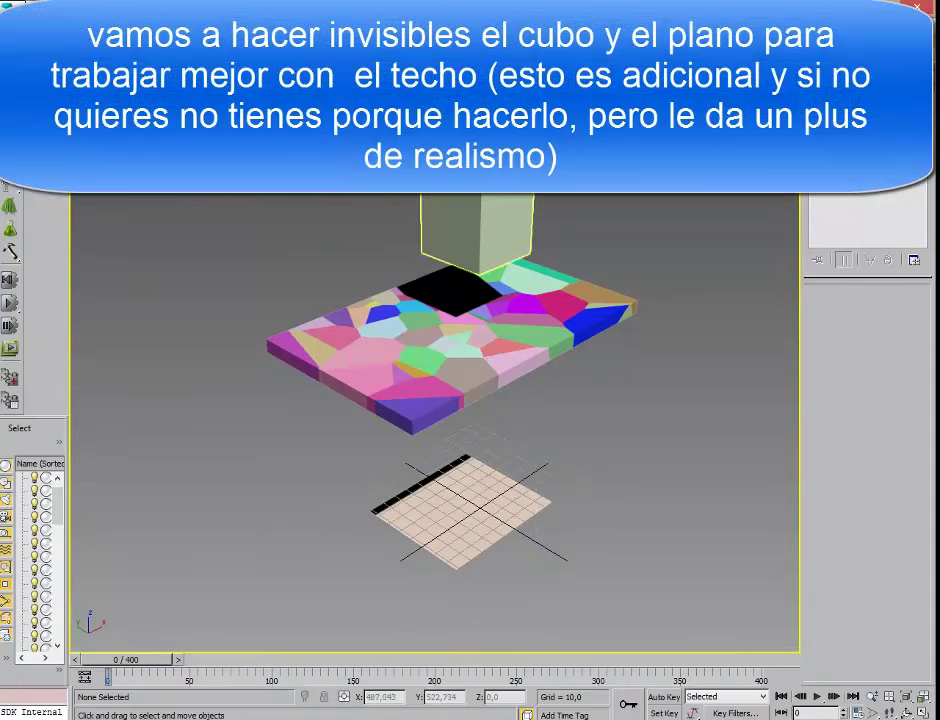
left_click(476, 215)
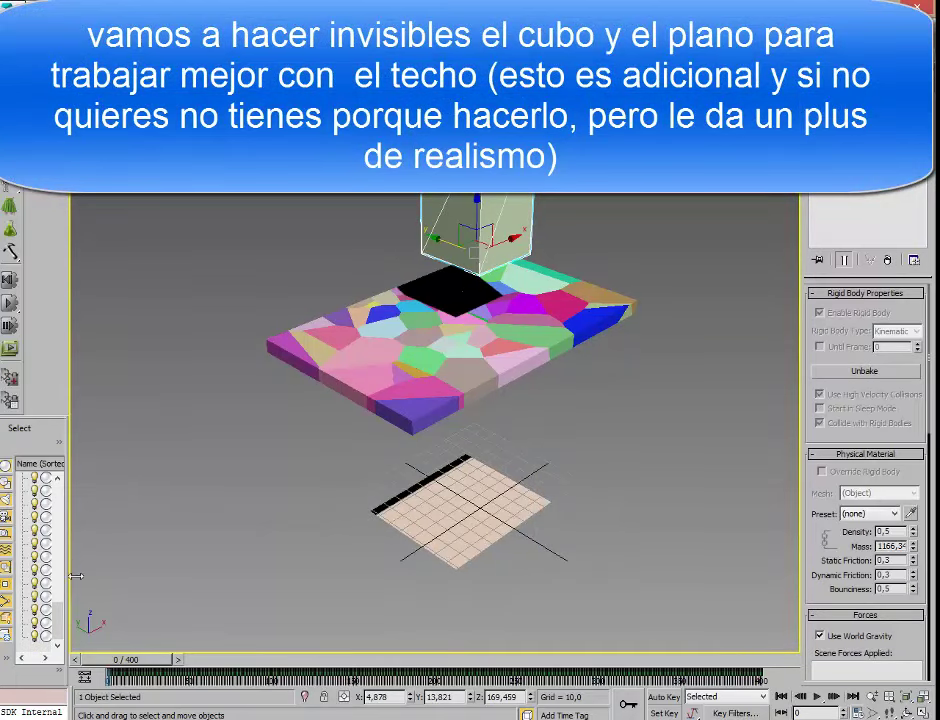
left_click_drag(76, 571, 155, 588)
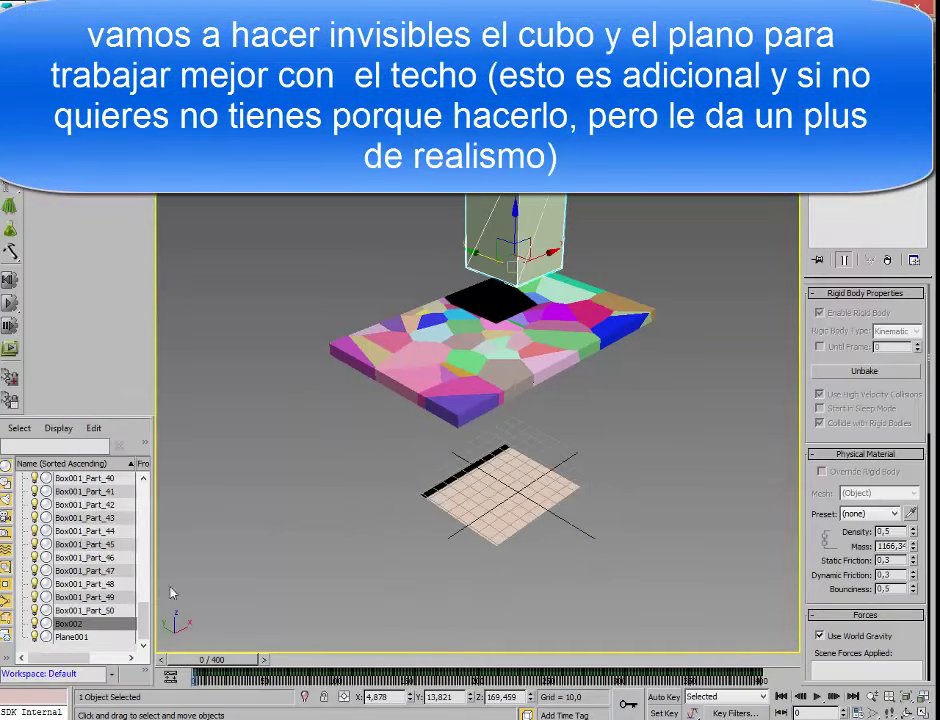
left_click(35, 623)
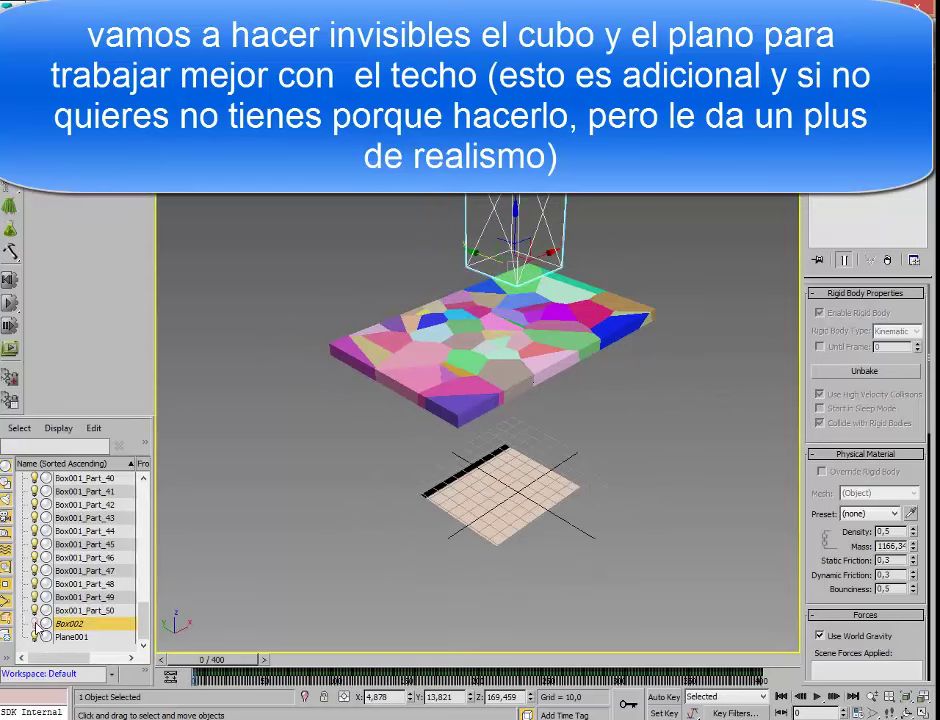
Step: Hide the ground plane Plane001, clear the selection and narrow the Scene Explorer
left_click(924, 711)
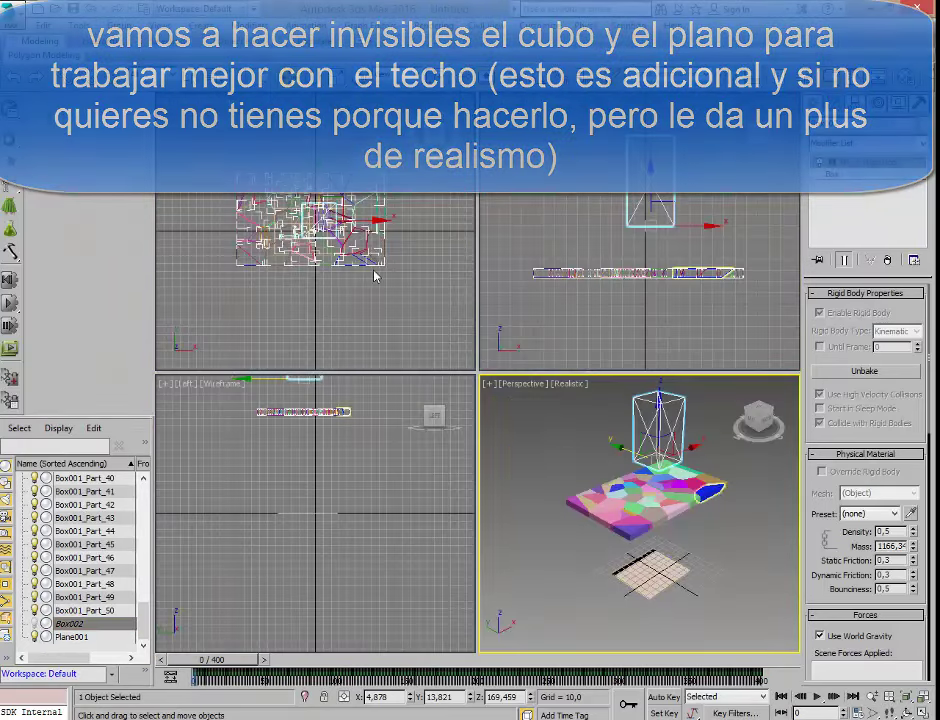
scroll(376, 260, "up", 3)
scroll(378, 218, "up", 1)
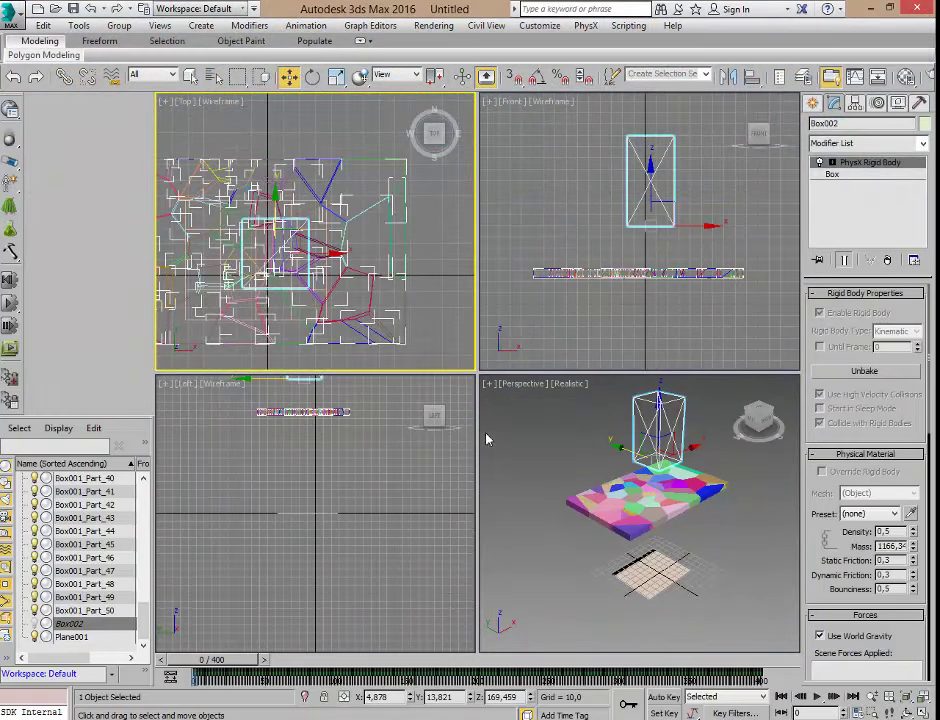
left_click(650, 572)
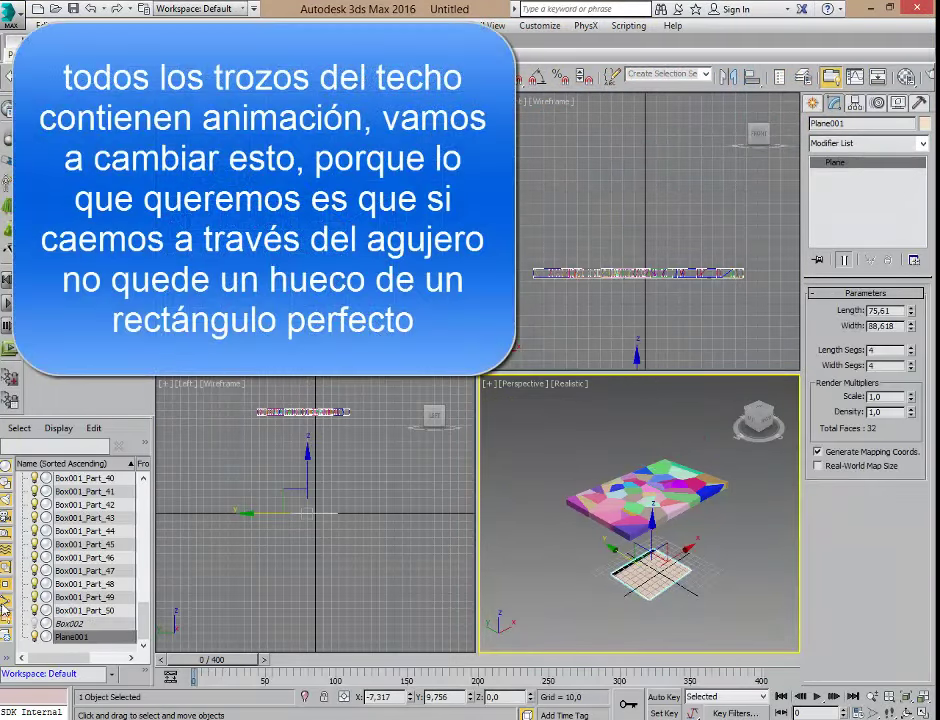
left_click(36, 637)
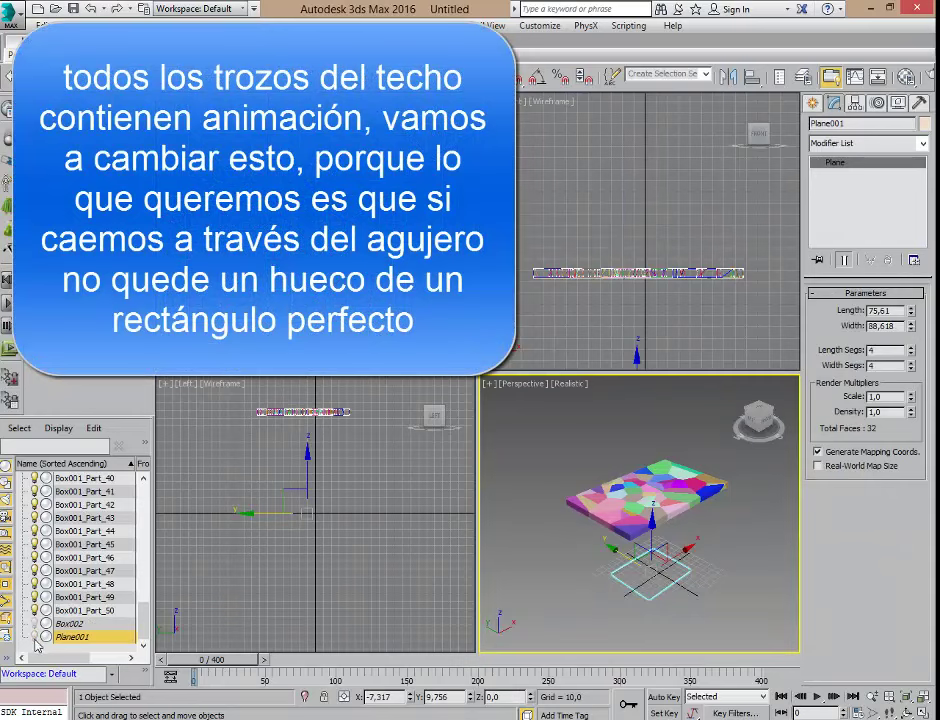
left_click(491, 554)
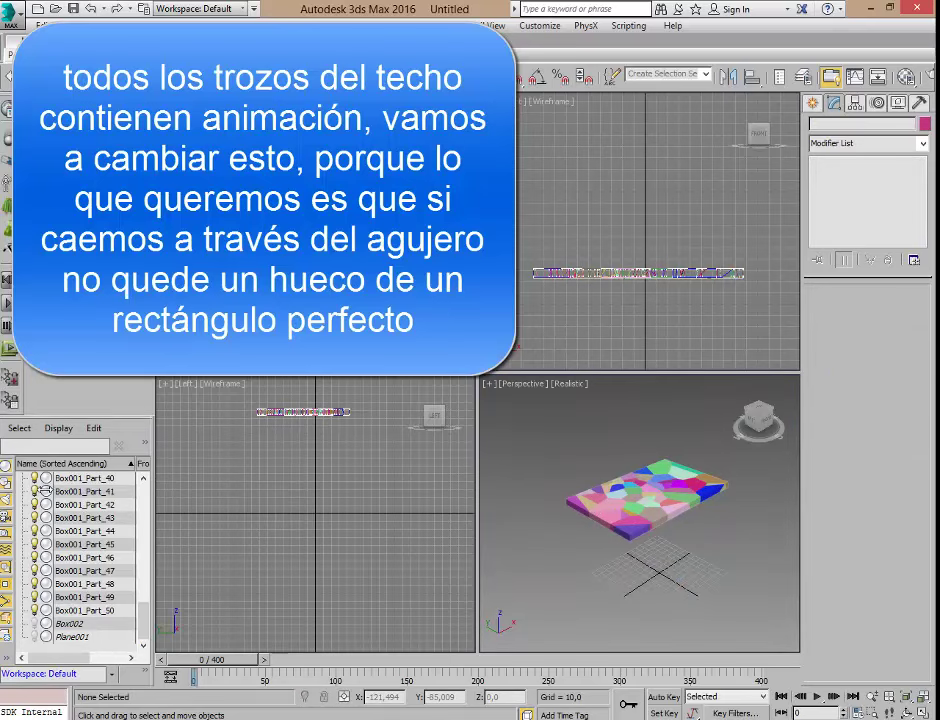
left_click_drag(152, 464, 67, 470)
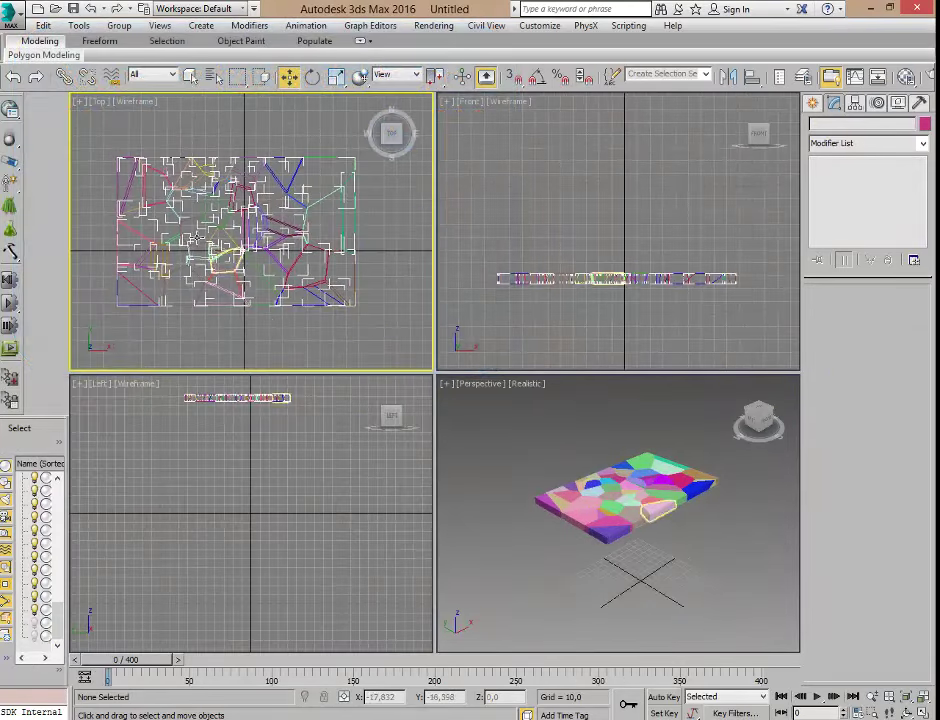
Step: Select the 25 outer-edge roof fragments, delete their animation keys, and deselect them
left_click_drag(100, 135, 384, 200)
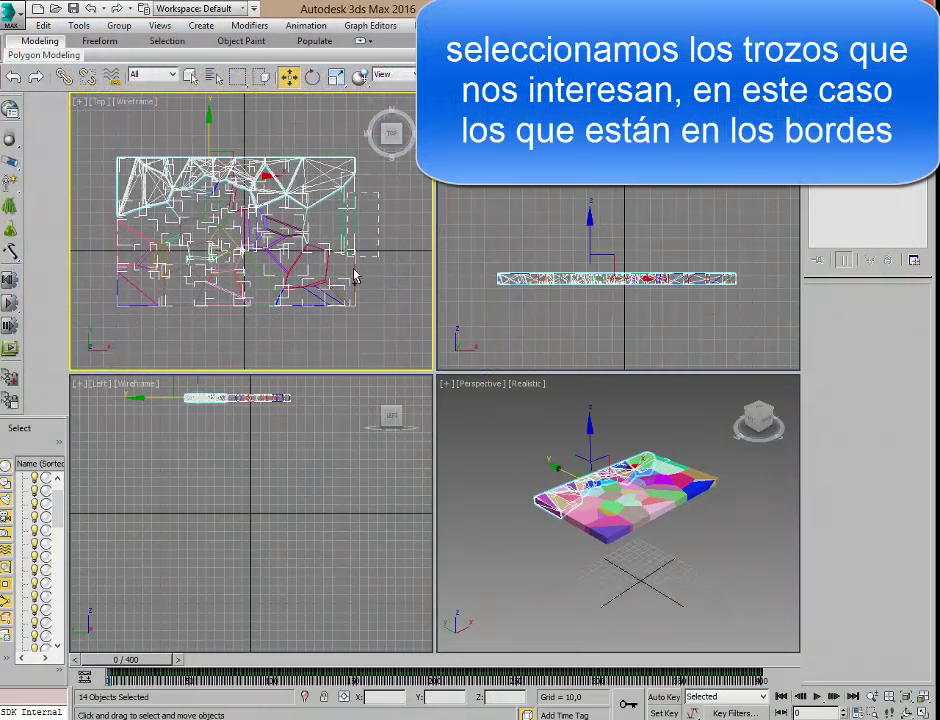
left_click_drag(356, 322, 352, 318, "ctrl")
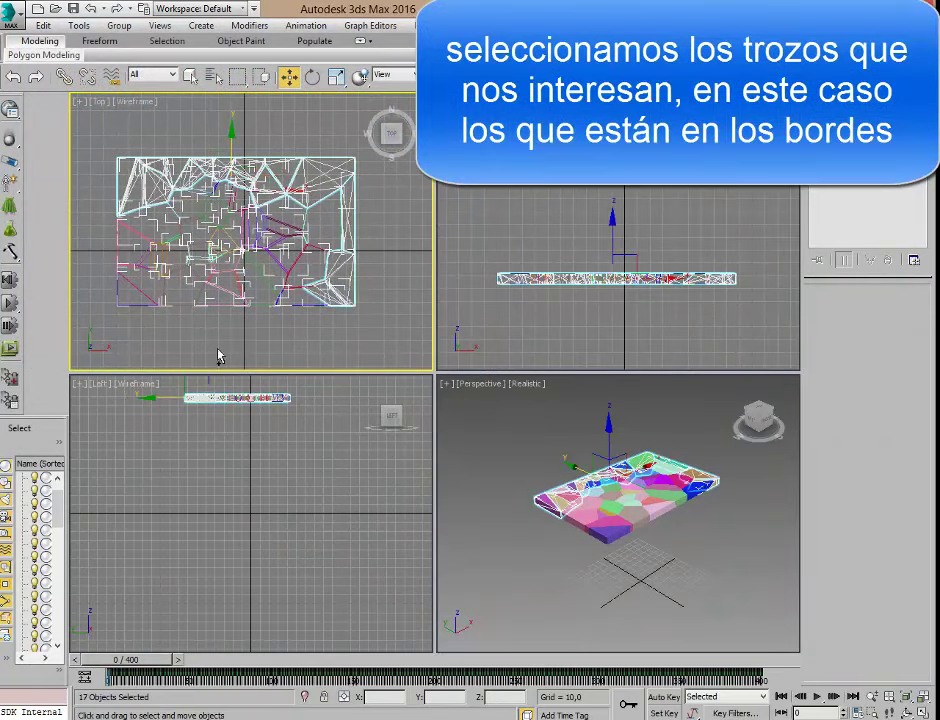
mouse_move(108, 352)
left_mouse_down("ctrl")
mouse_move(336, 310)
mouse_move(316, 319)
left_mouse_up("ctrl")
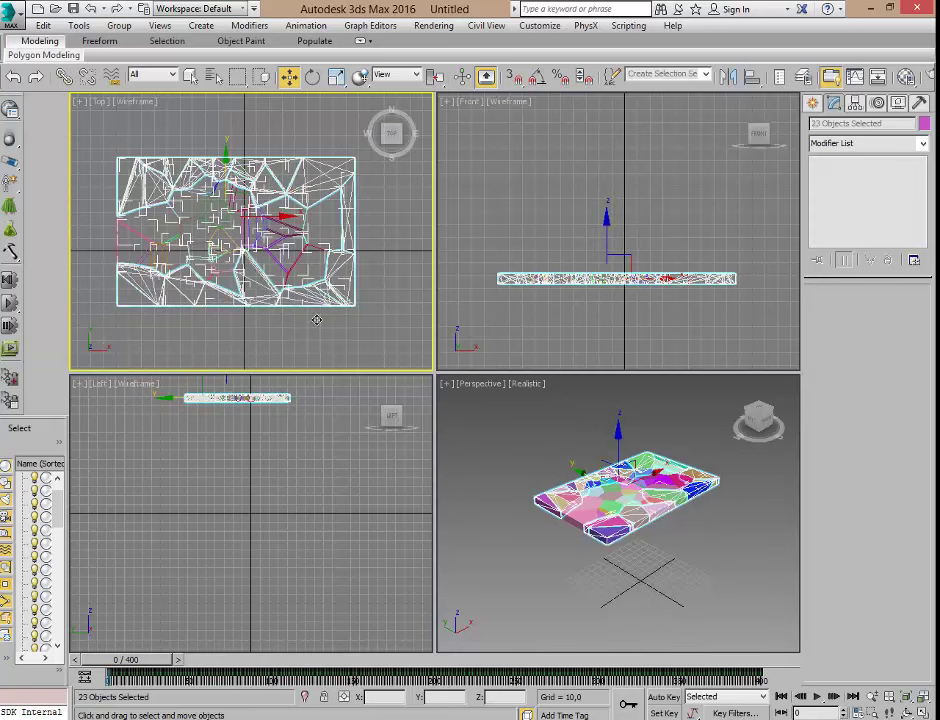
left_click_drag(137, 290, 137, 290, "ctrl")
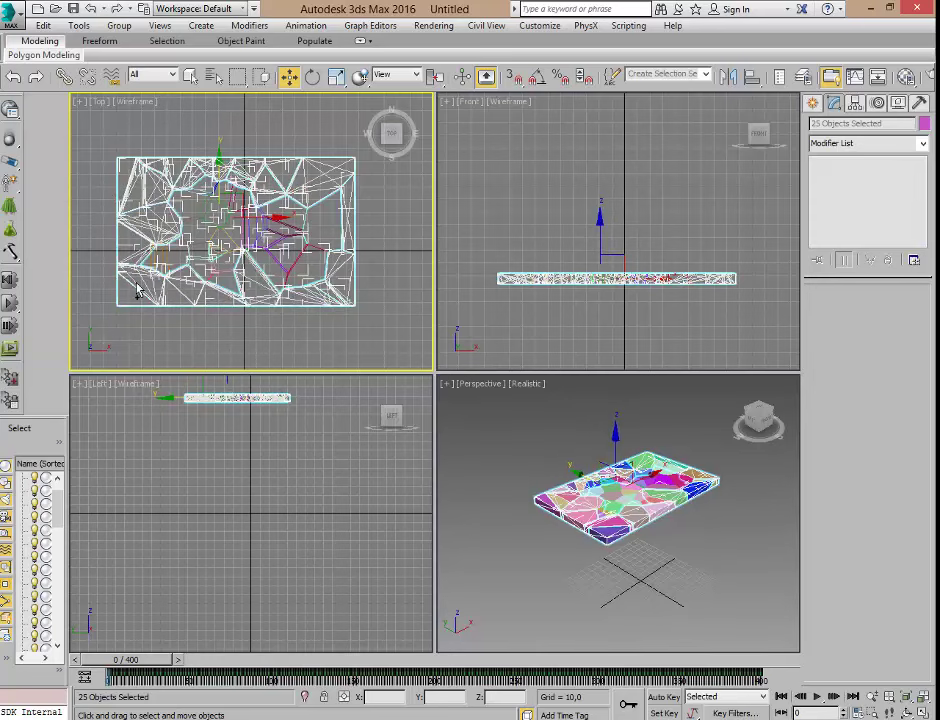
scroll(631, 543, "up", 2)
scroll(600, 570, "up", 3)
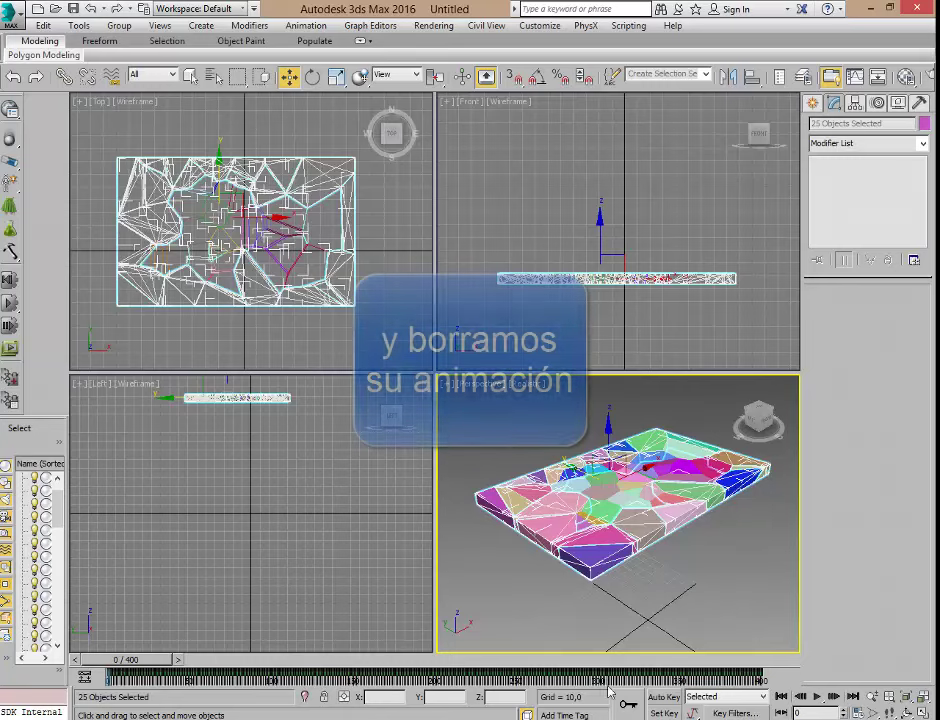
left_click_drag(112, 661, 84, 674)
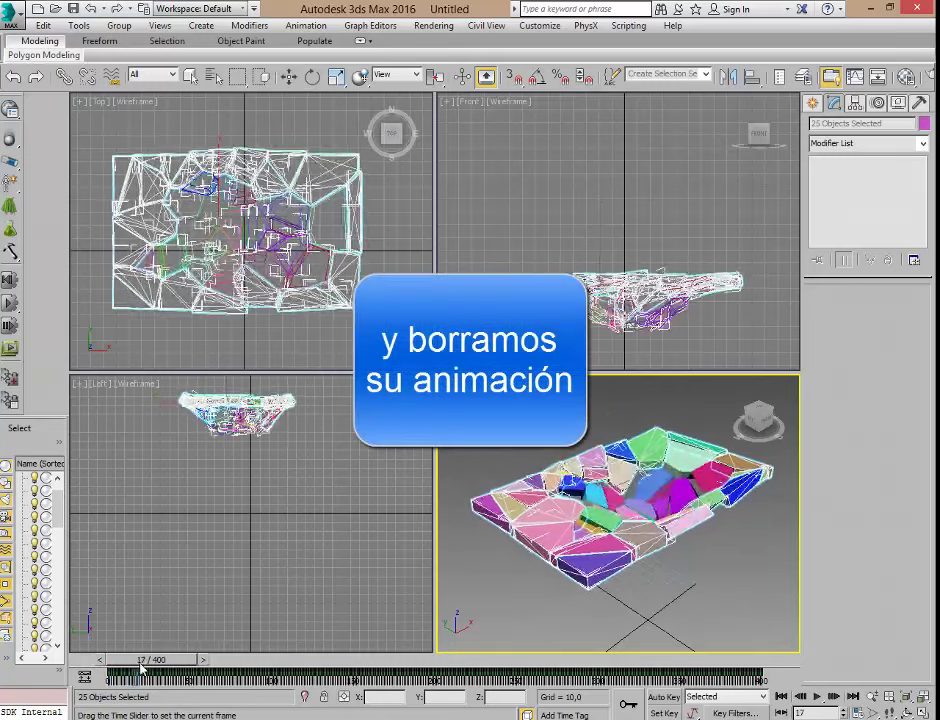
key("w")
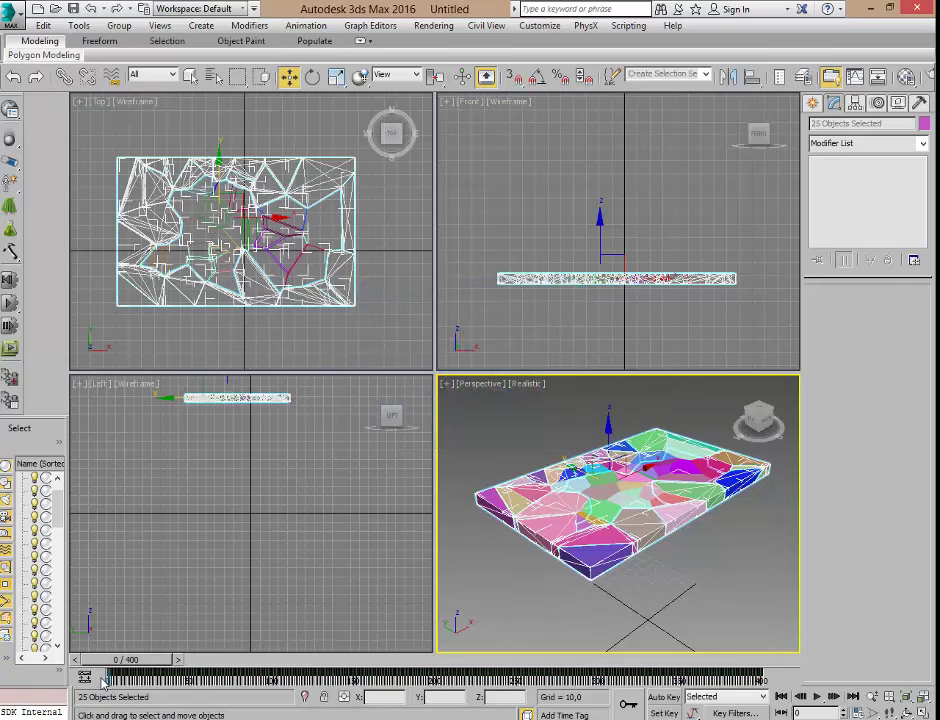
left_click(514, 445)
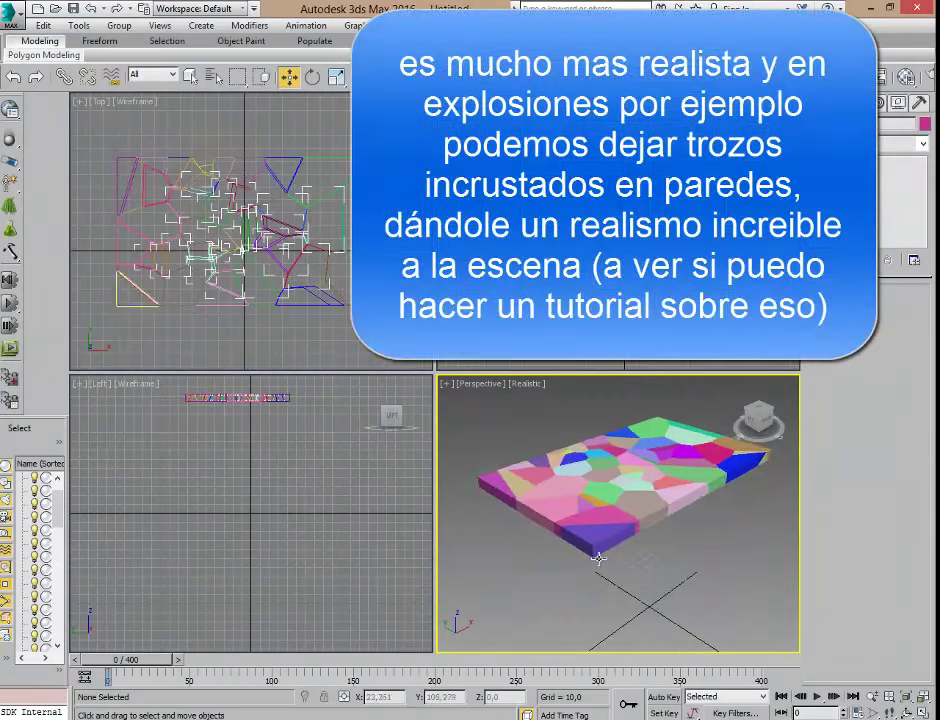
Step: Preview the scattering fragments, return to frame 0 and unhide the tall box Box002
scroll(598, 558, "down", 4)
mouse_move(135, 662)
left_mouse_down()
mouse_move(222, 681)
mouse_move(165, 663)
mouse_move(108, 663)
left_mouse_up()
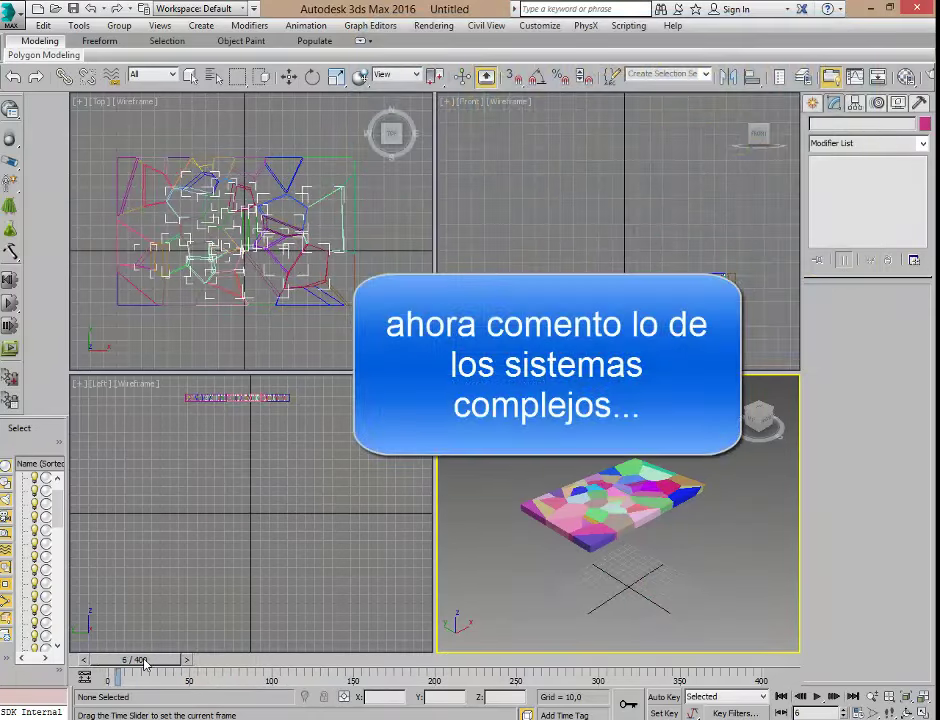
key("w")
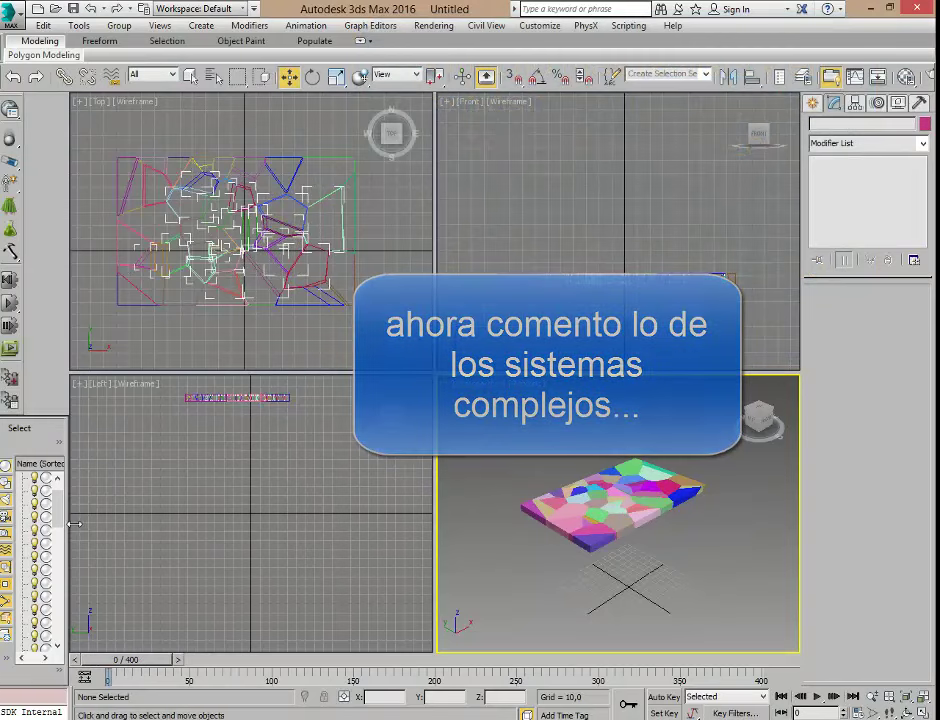
left_click_drag(70, 527, 157, 515)
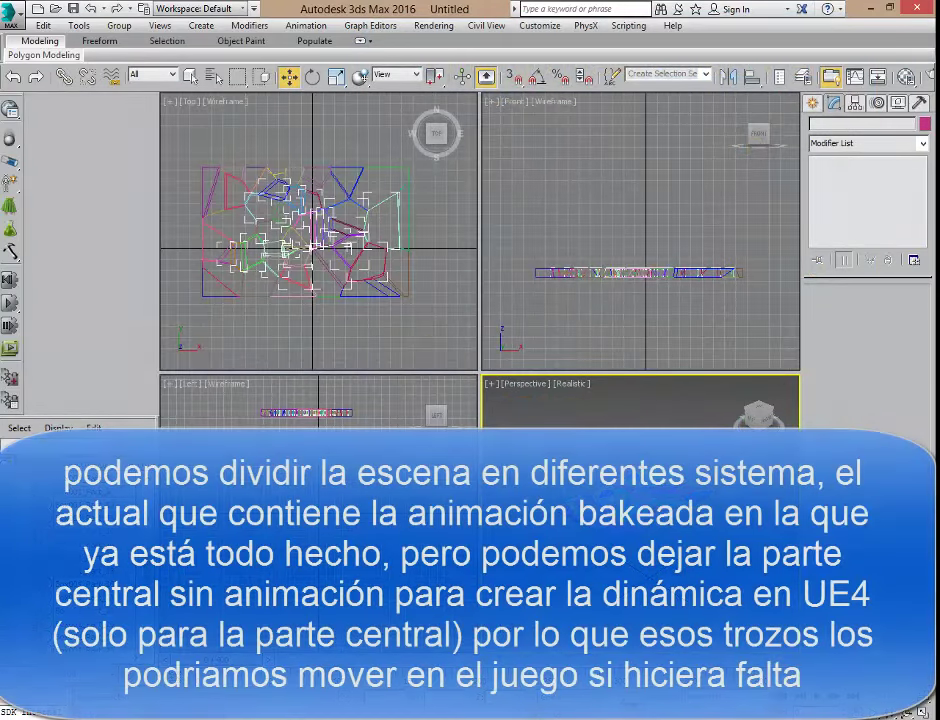
key("ctrl+z")
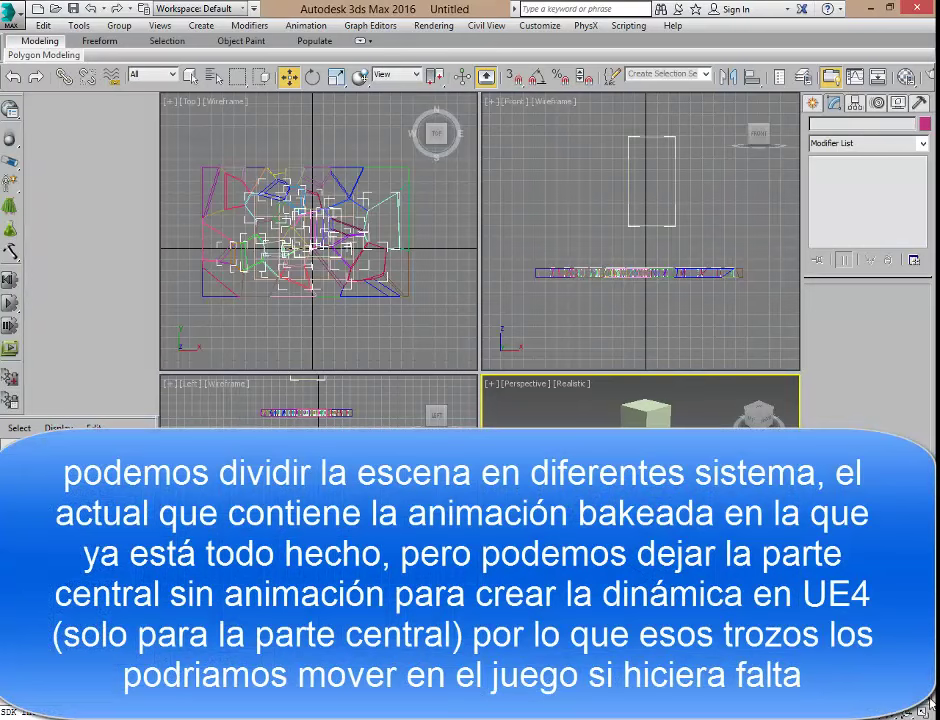
Step: Play the collapse in maximized Perspective and orbit to inspect the debris
key("alt+w")
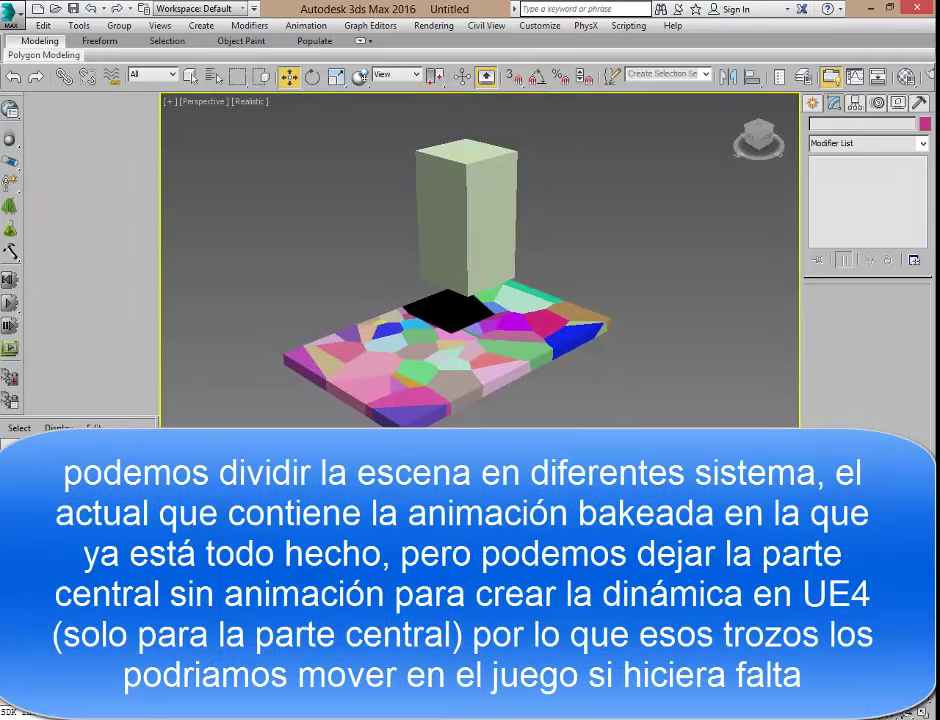
key("slash")
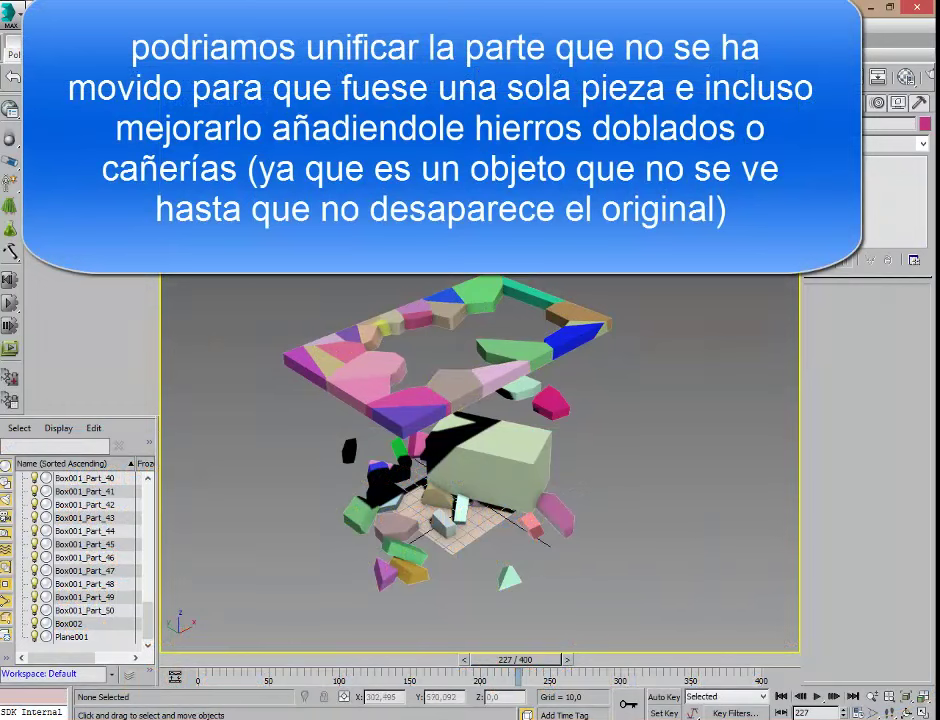
middle_click_drag(479, 568, 476, 508)
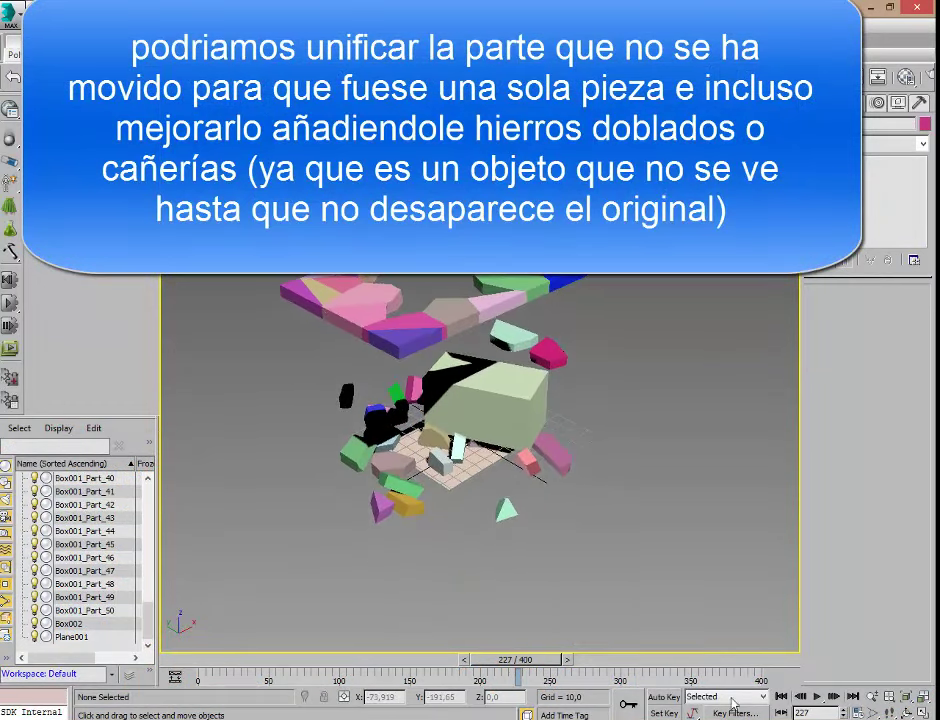
key("ctrl+r")
mouse_move(476, 505)
left_mouse_down()
mouse_move(471, 420)
mouse_move(478, 582)
left_mouse_up()
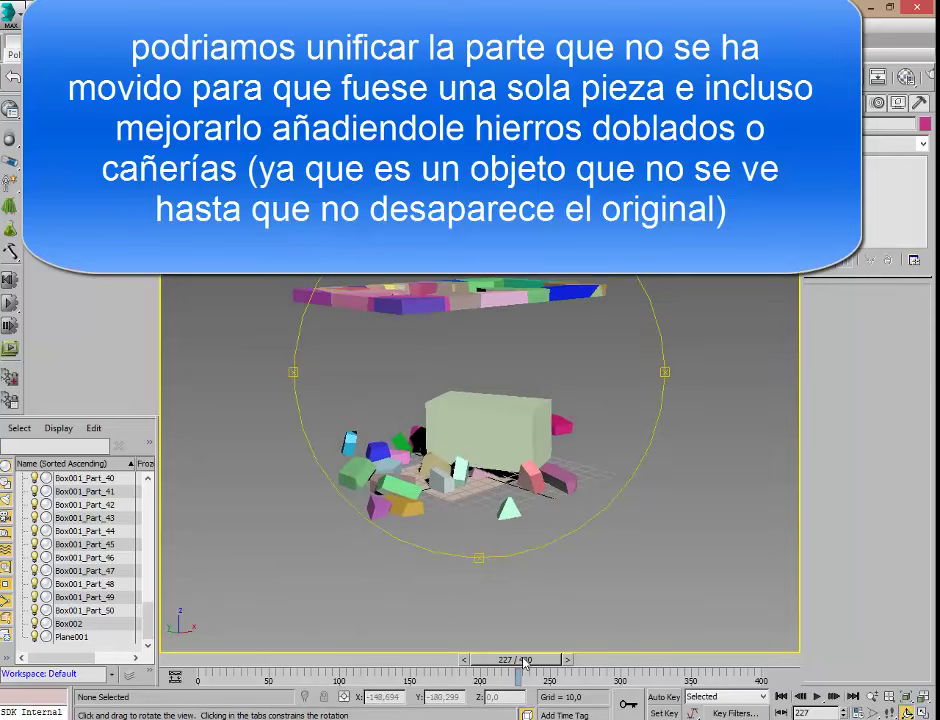
mouse_move(524, 661)
left_mouse_down()
mouse_move(357, 661)
mouse_move(228, 638)
mouse_move(266, 636)
left_mouse_up()
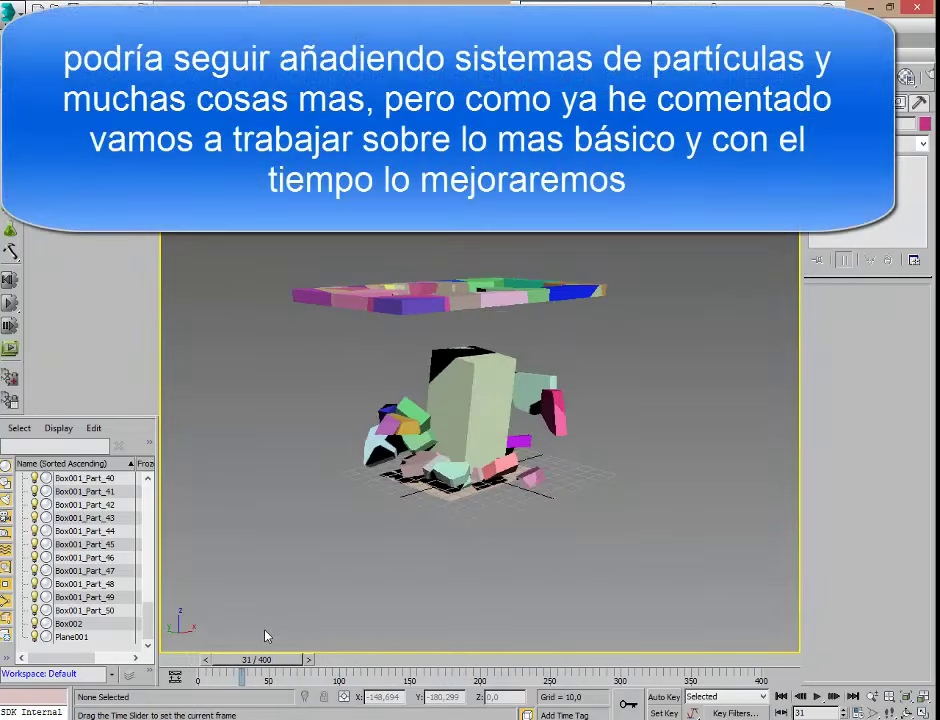
key("ctrl+r")
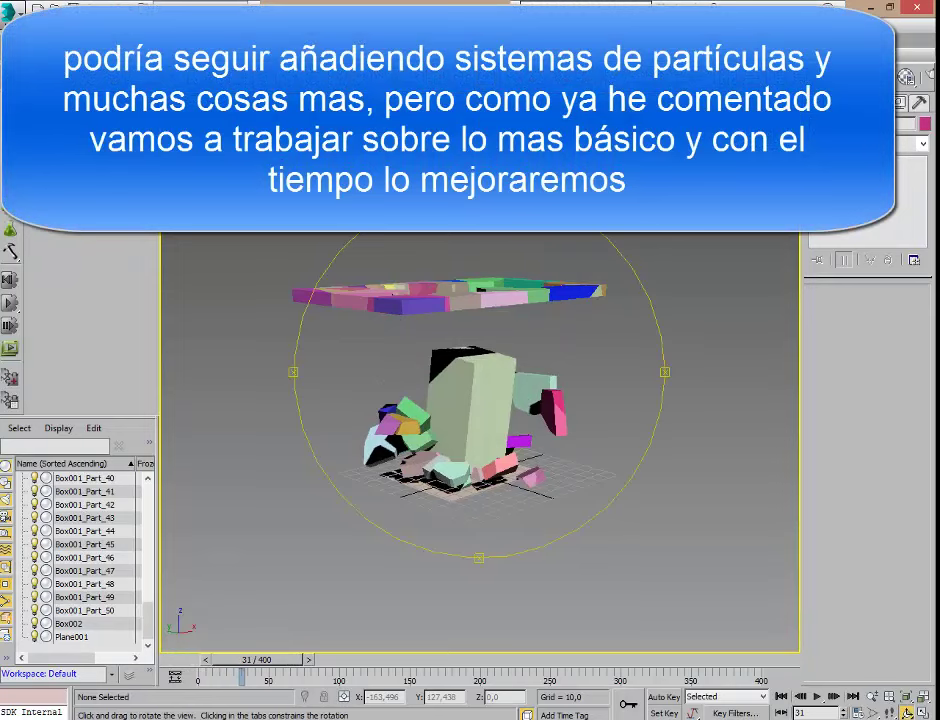
key("Escape")
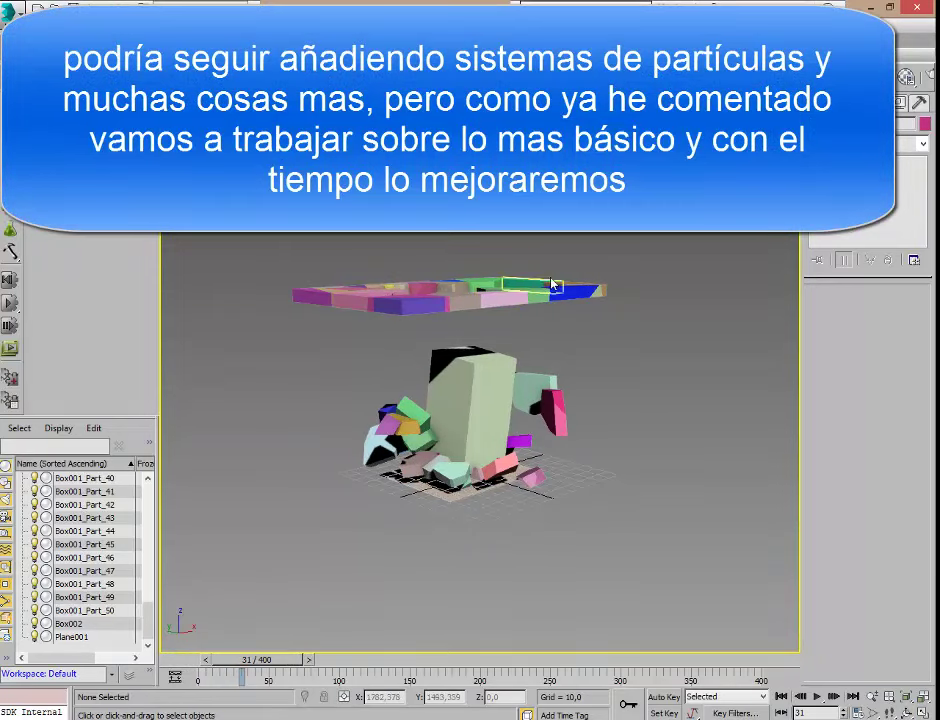
middle_click_drag(321, 378, 325, 457)
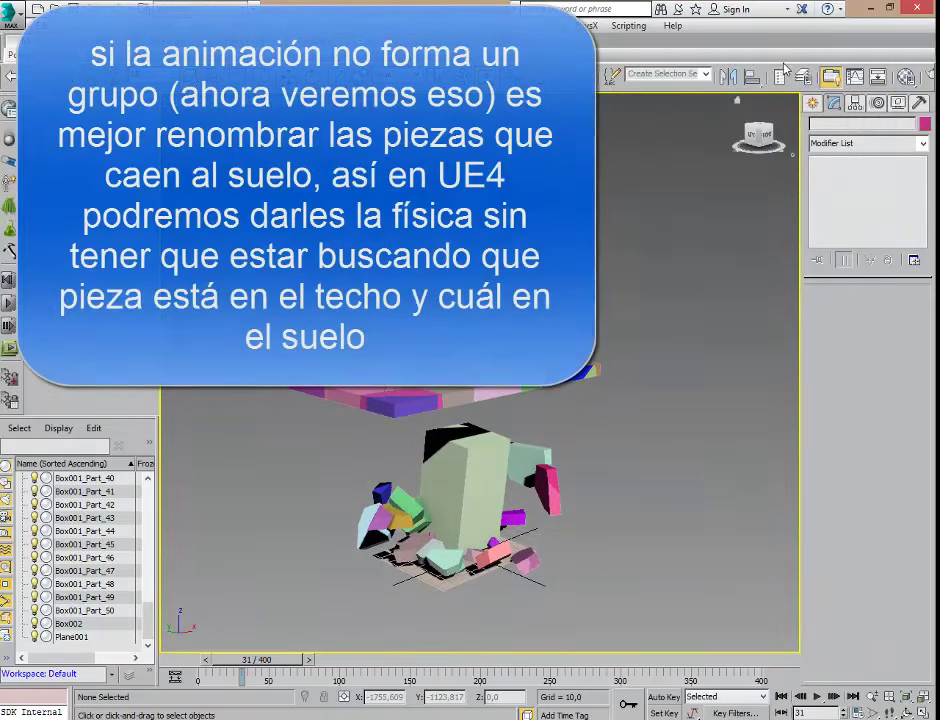
Step: Rename fallen fragment Box001_Part_20 to 1 and the second fallen fragment to 2
left_click(382, 493)
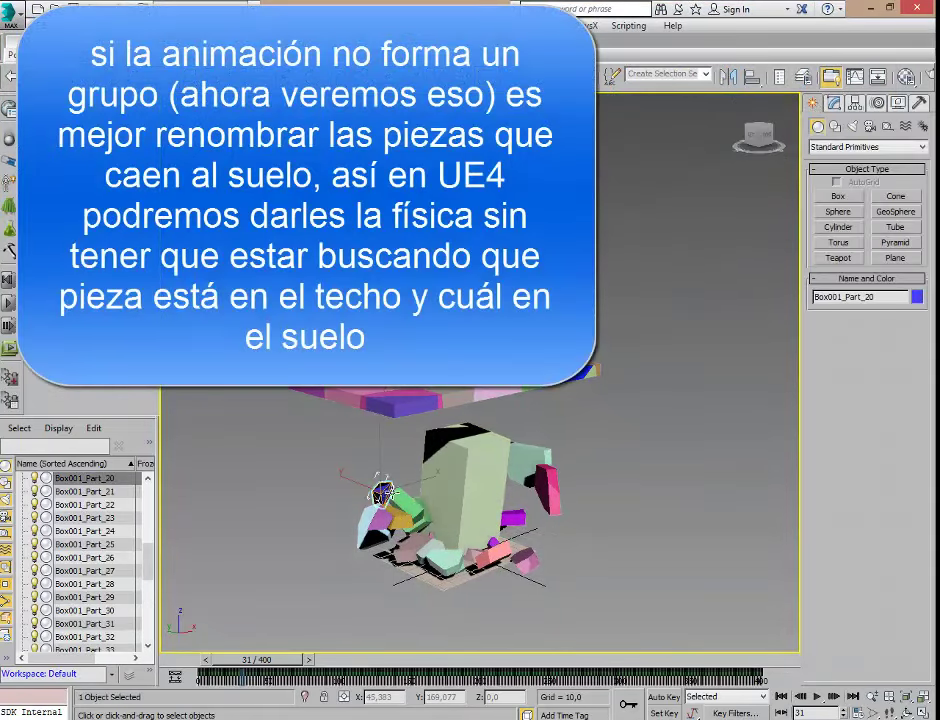
double_click(859, 299)
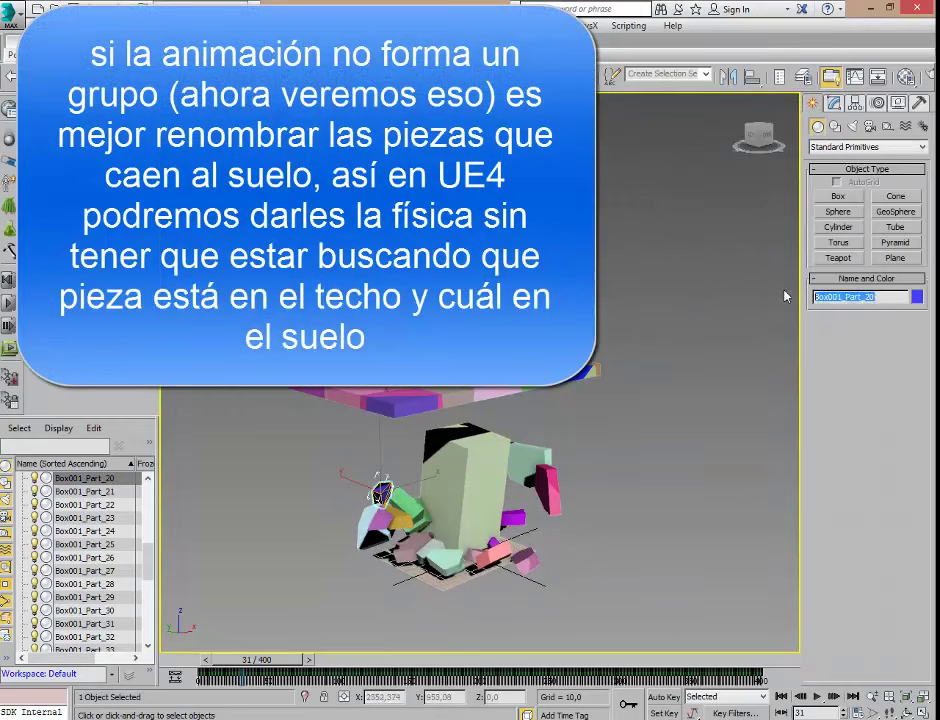
type("1")
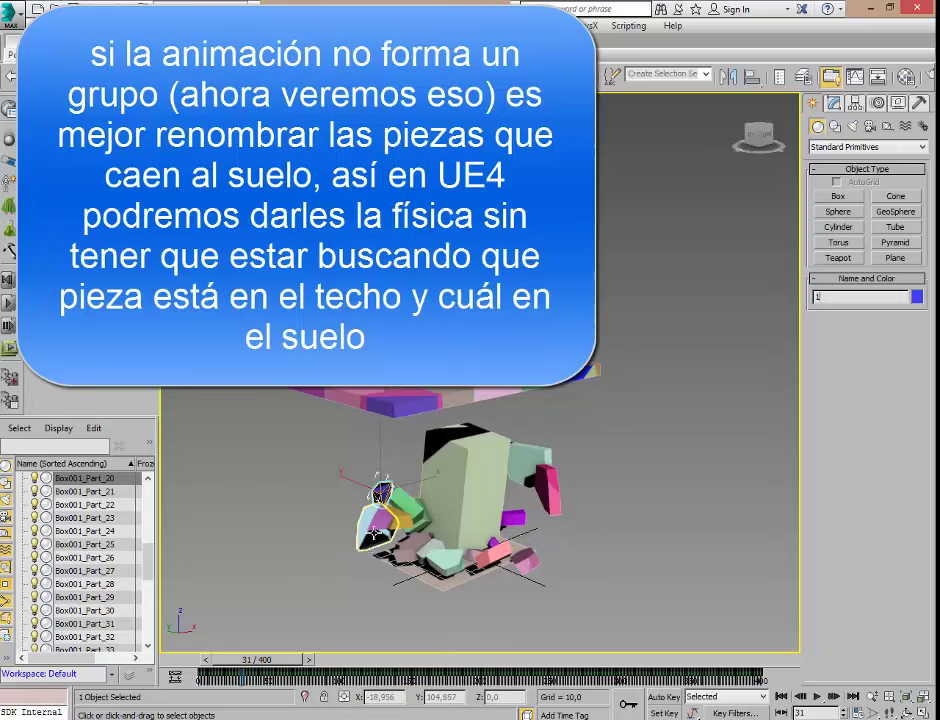
key("Return")
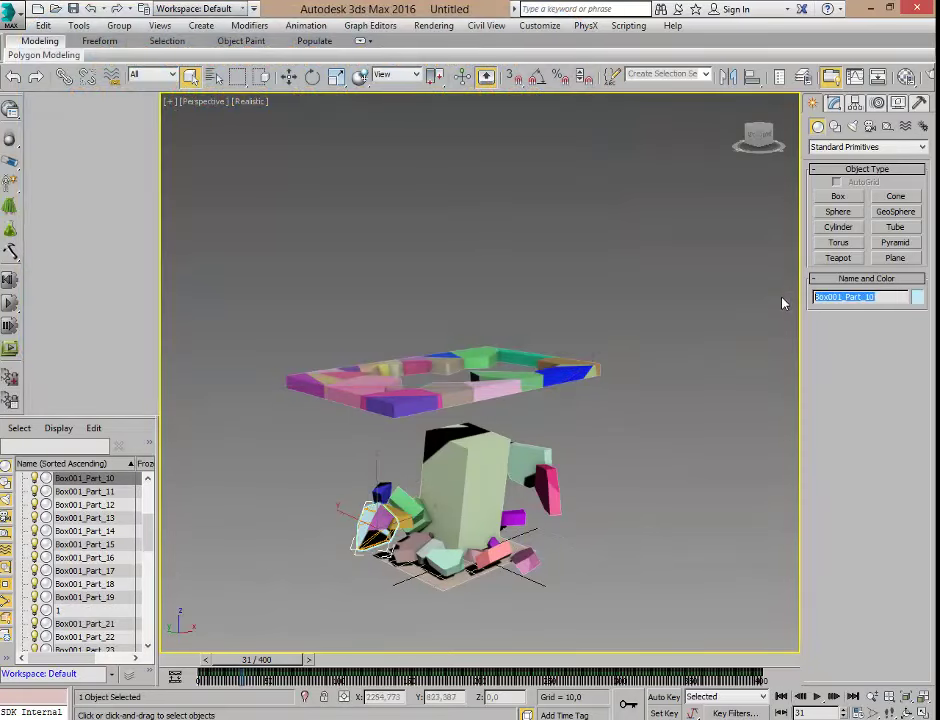
type("2")
key("Return")
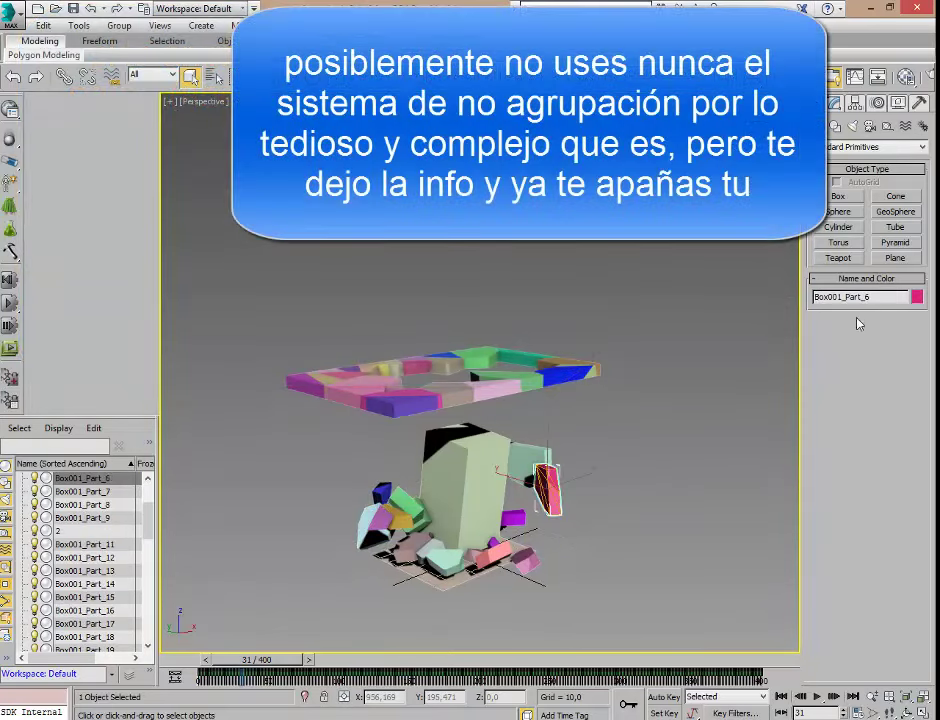
Step: Check the fragments named 1 and 3, then return to frame 0
left_click(885, 298)
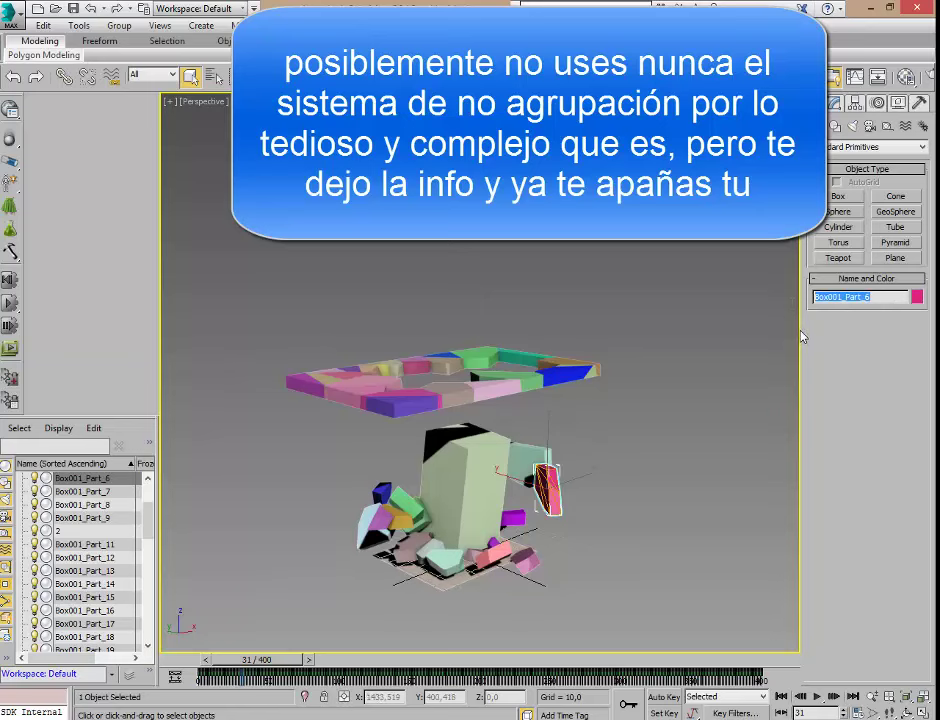
type("3")
left_click(528, 458)
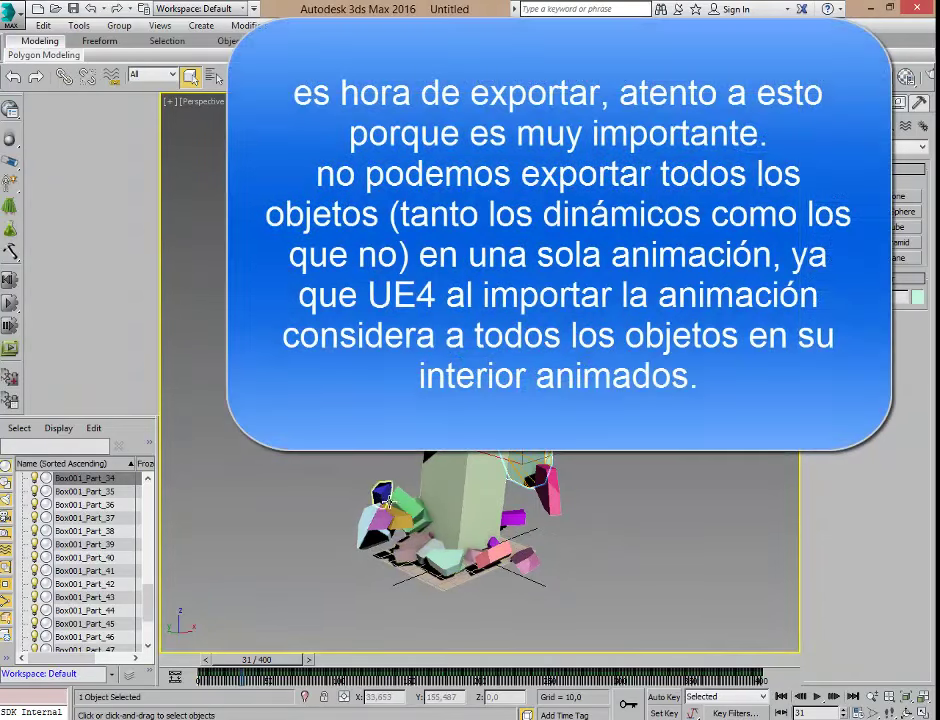
left_click(381, 521)
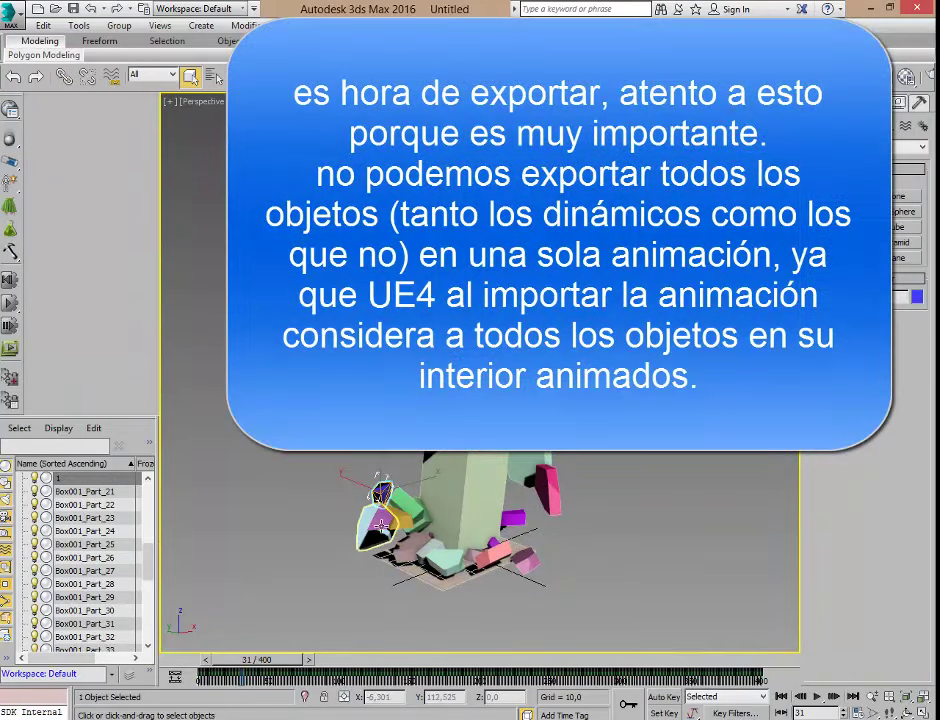
left_click(548, 480)
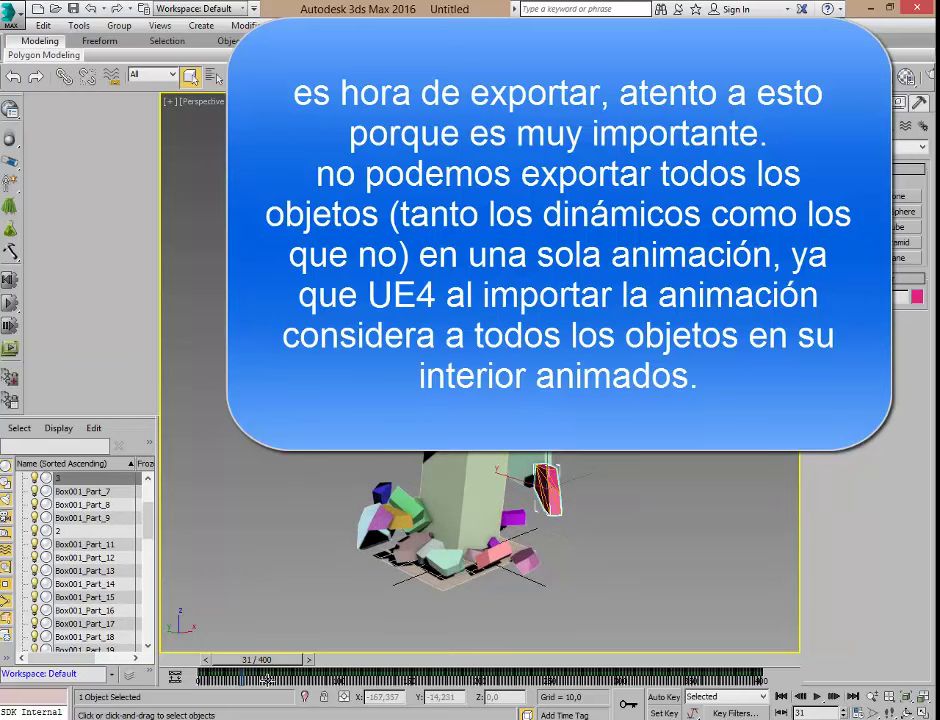
left_click_drag(266, 662, 227, 661)
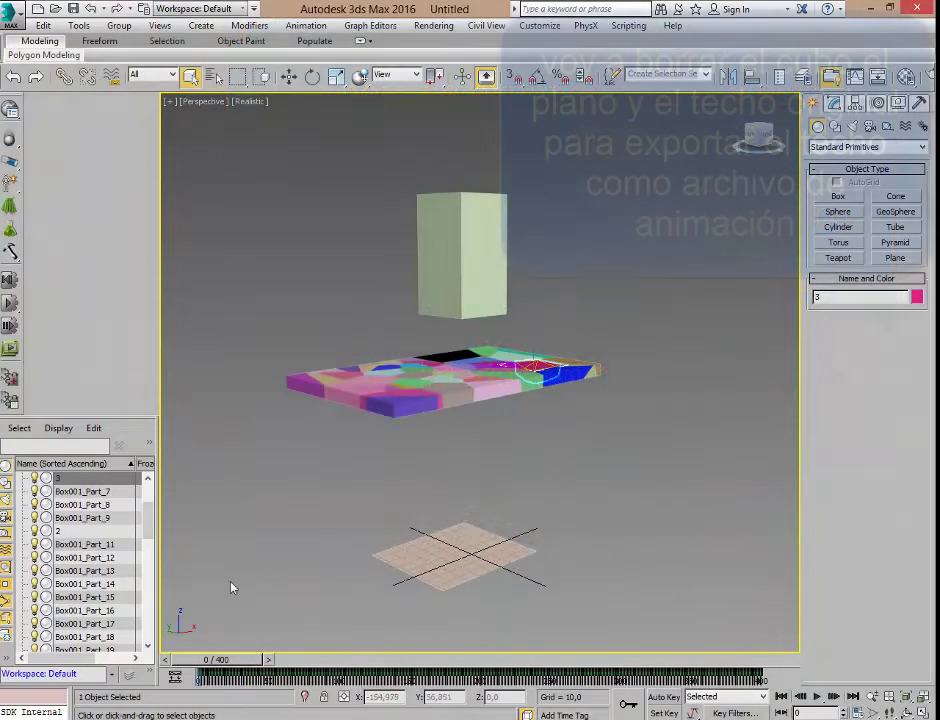
Step: Delete the tall box Box002 and the ground plane Plane001
left_click(463, 236)
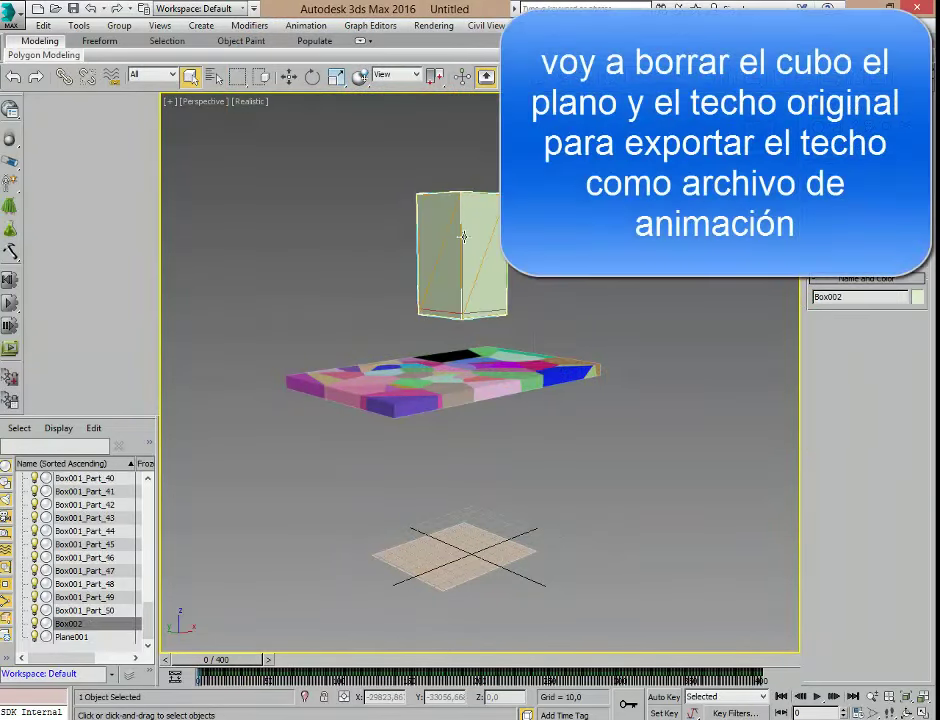
key("Delete")
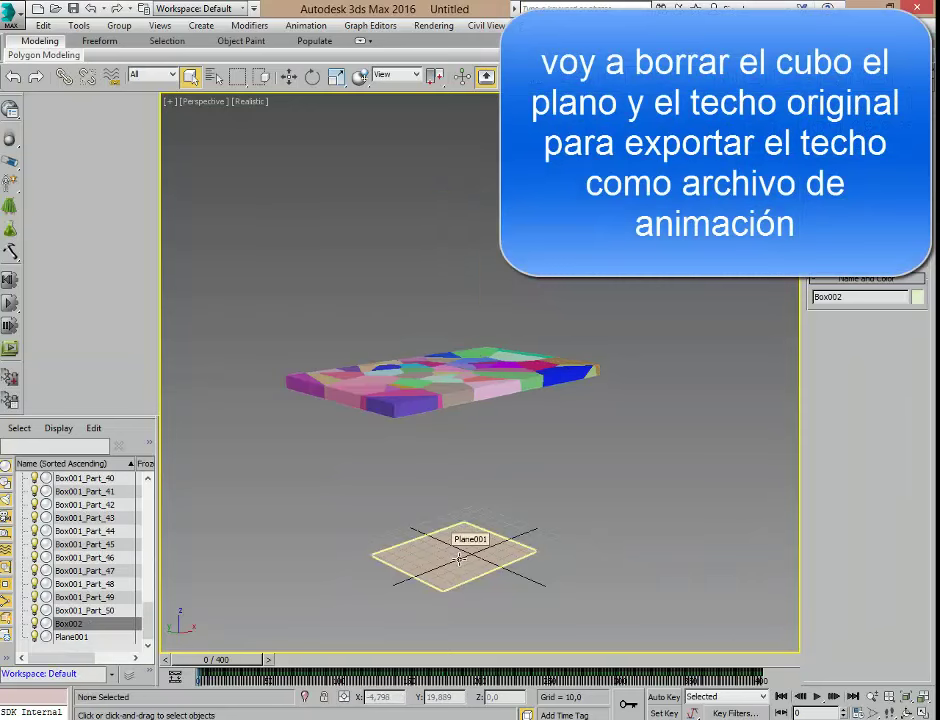
left_click(461, 563)
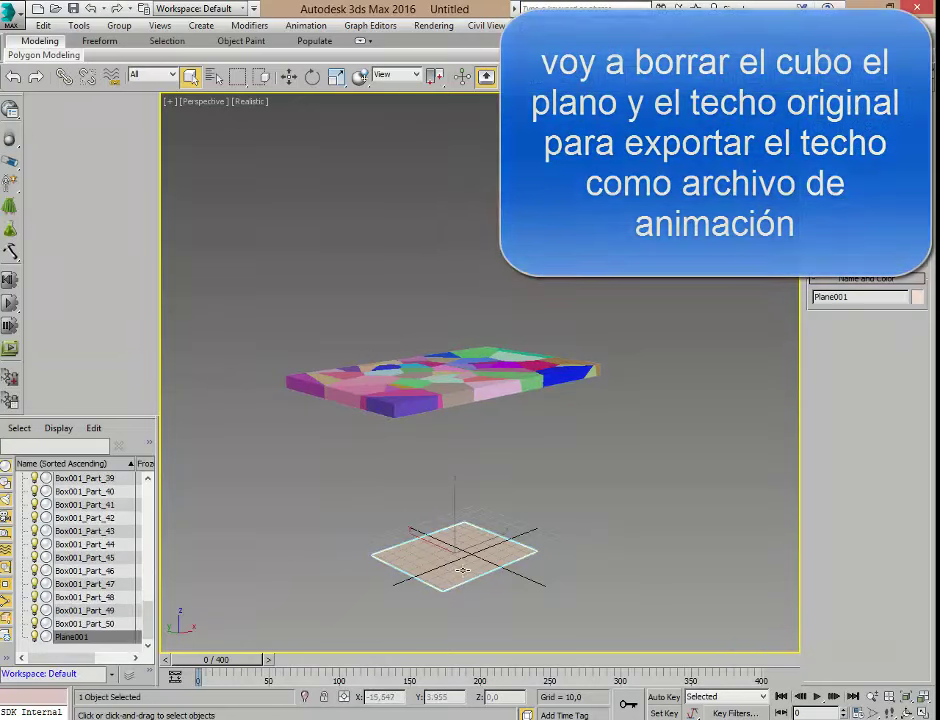
key("Delete")
Step: Unhide and delete the original unbroken roof Box001, then narrow the Scene Explorer
left_click_drag(150, 615, 147, 496)
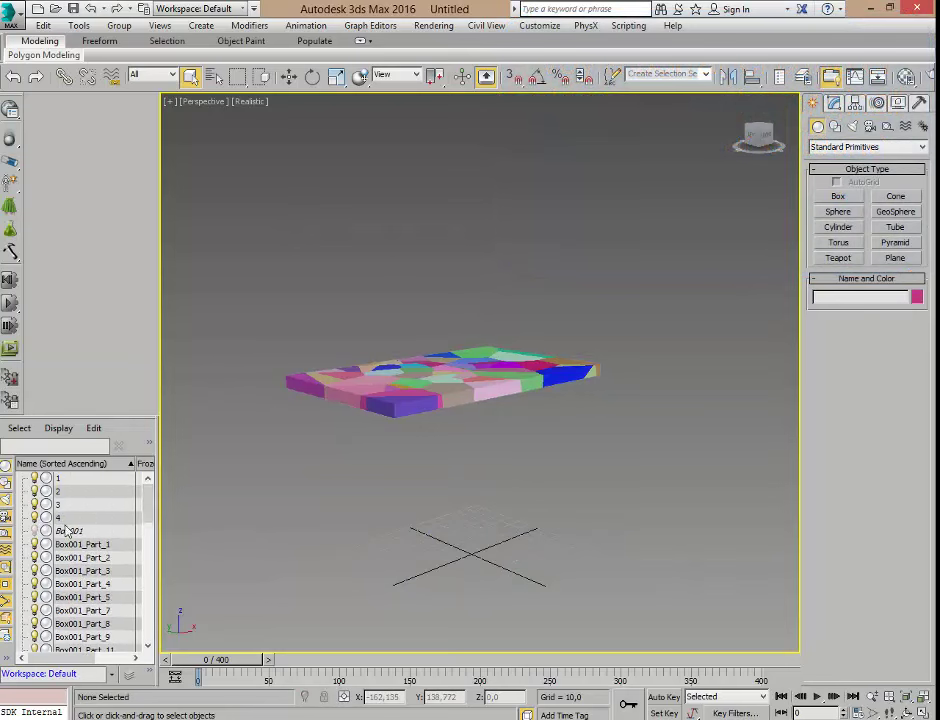
left_click(33, 531)
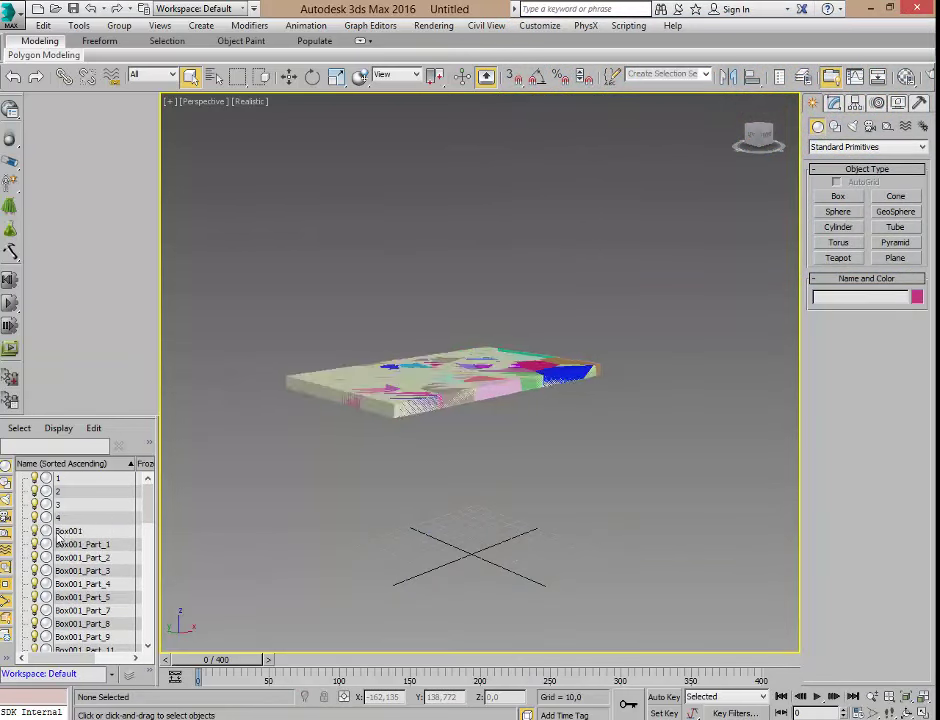
left_click(66, 532)
key("Delete")
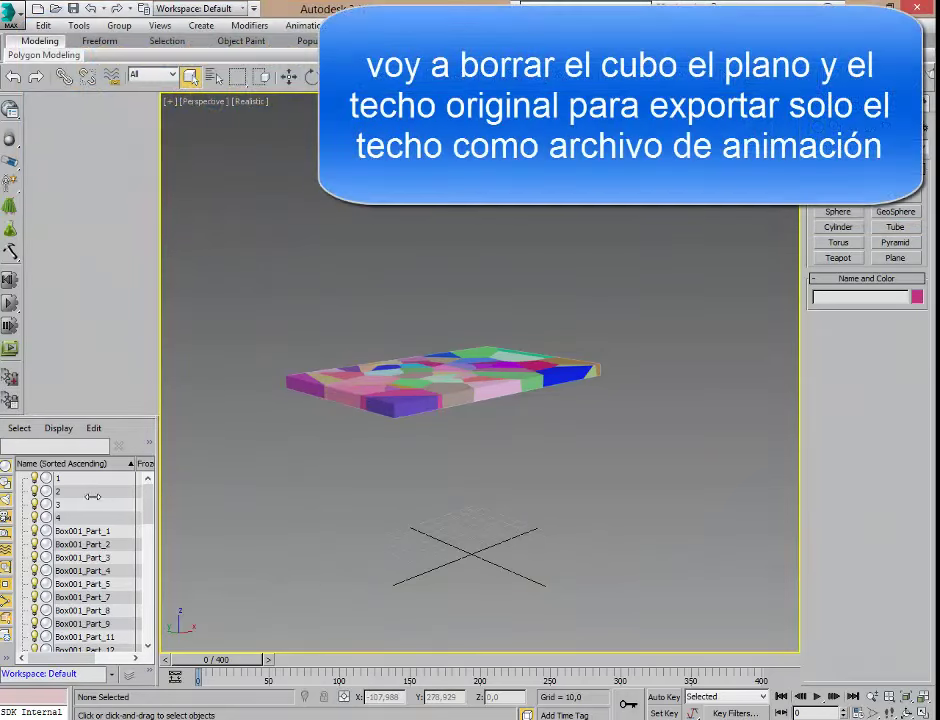
left_click_drag(62, 497, 66, 495)
middle_click_drag(288, 484, 297, 485)
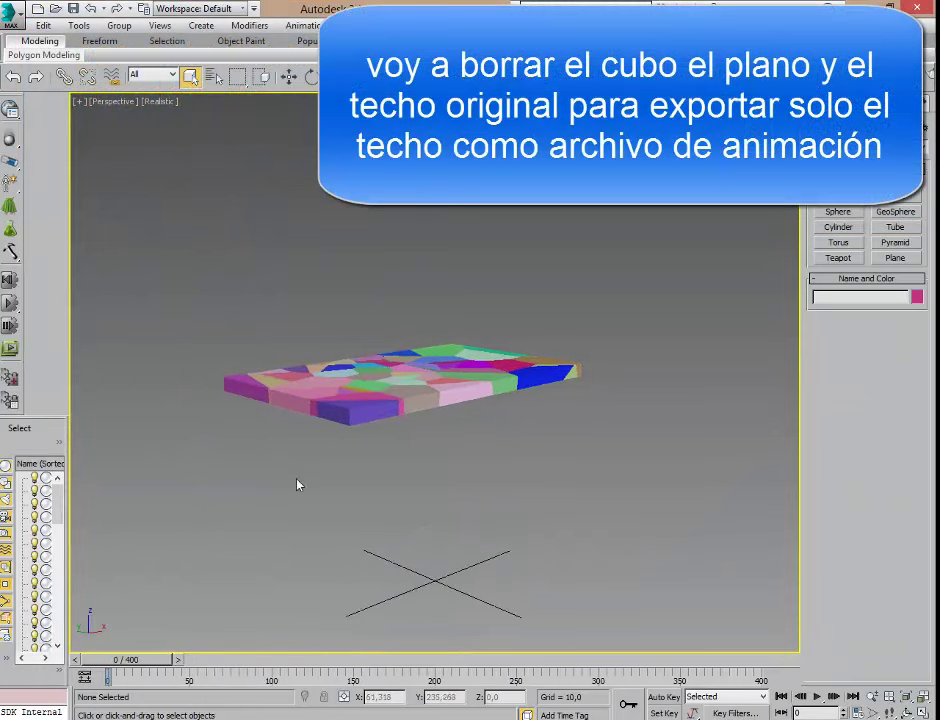
left_click(12, 17)
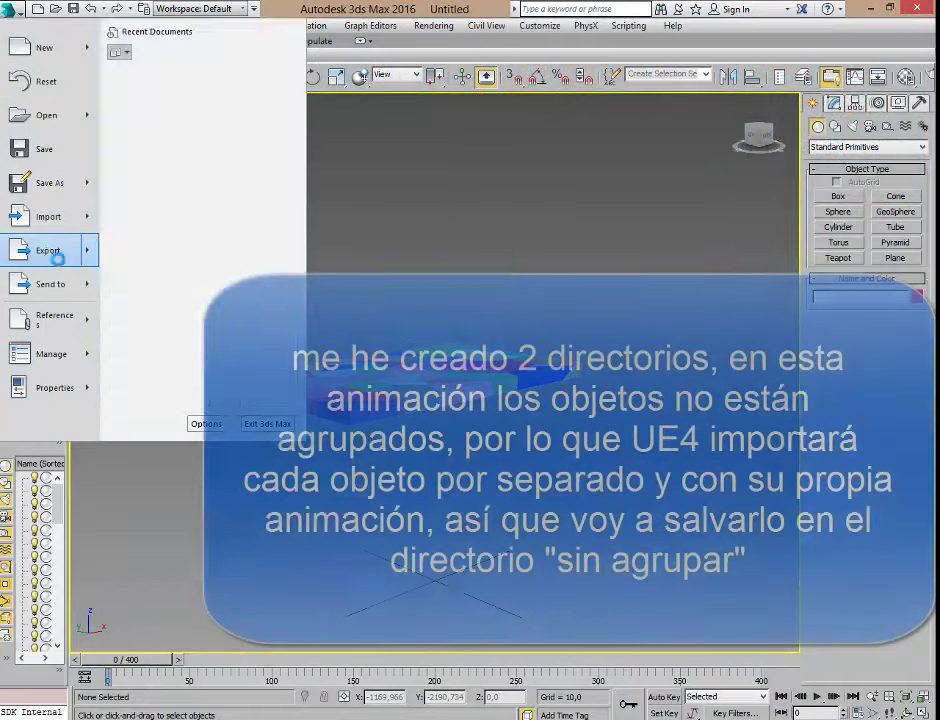
Step: Export the ungrouped fractured scene as FBX 'sin agrupar' into E:\tutorial 1\sin agrupar, with animation included
left_click(45, 249)
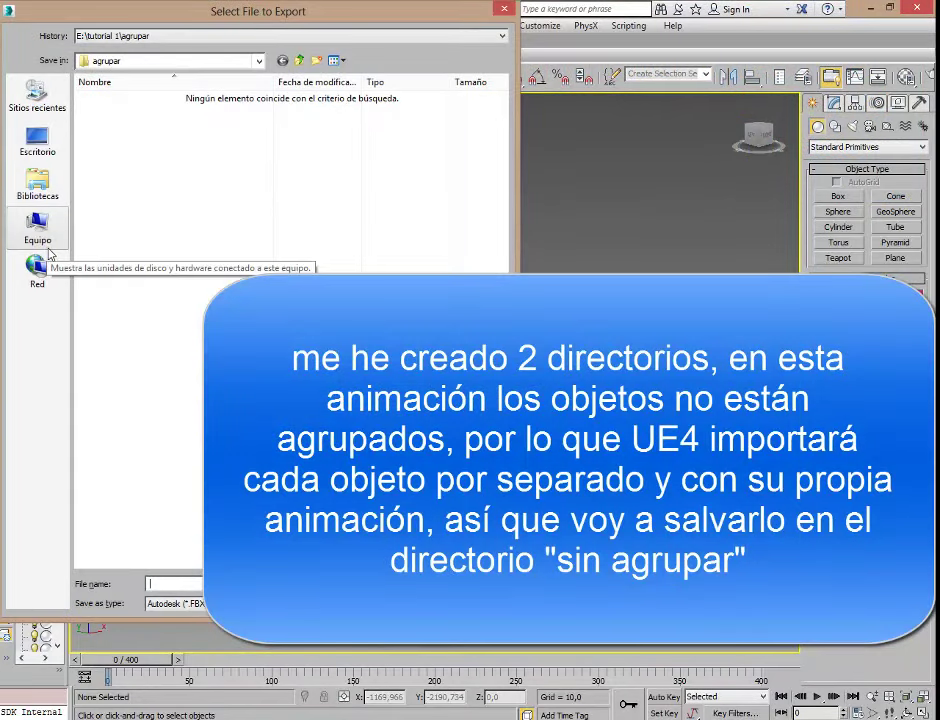
left_click(150, 61)
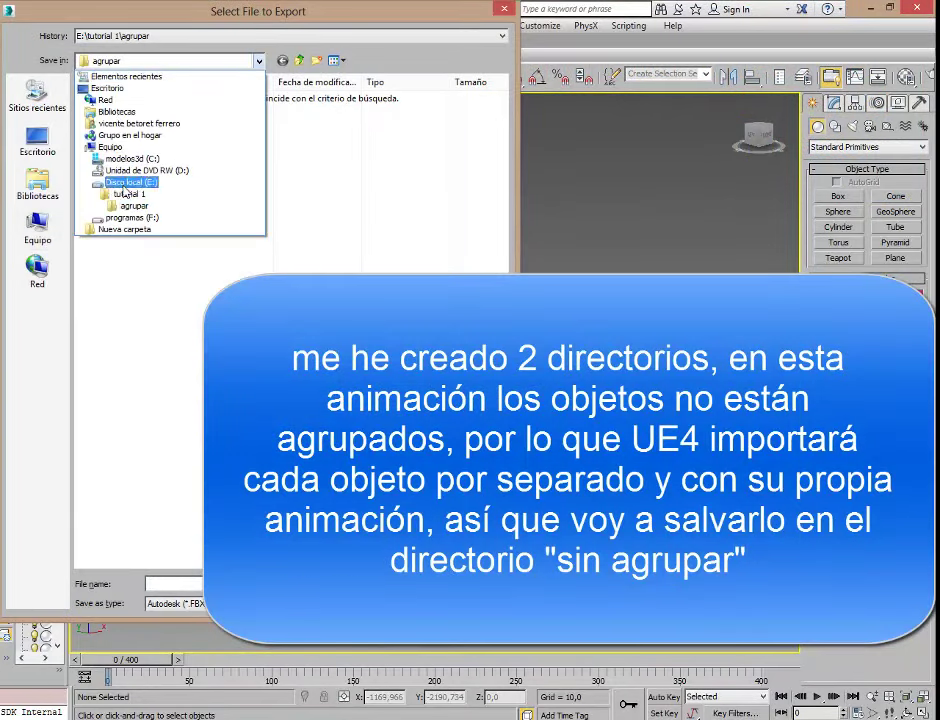
left_click(117, 194)
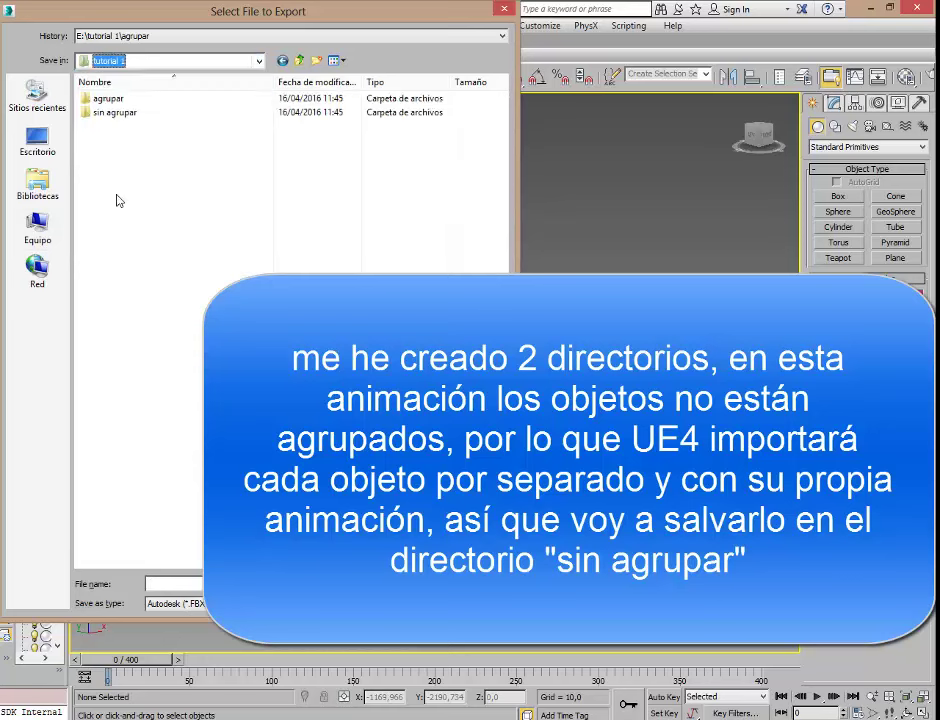
left_click(112, 114)
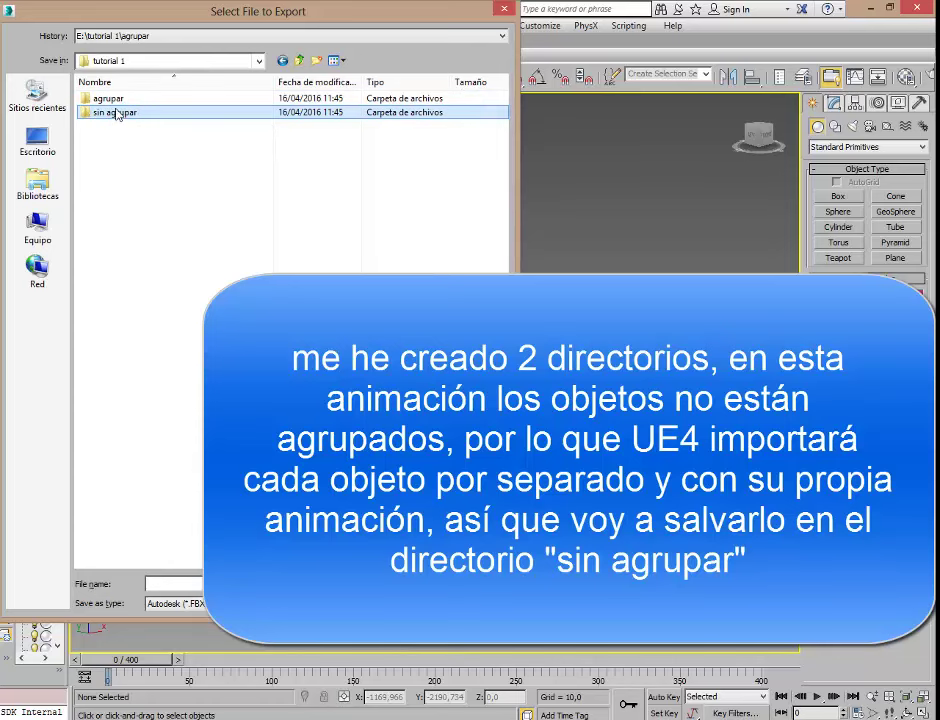
double_click(116, 114)
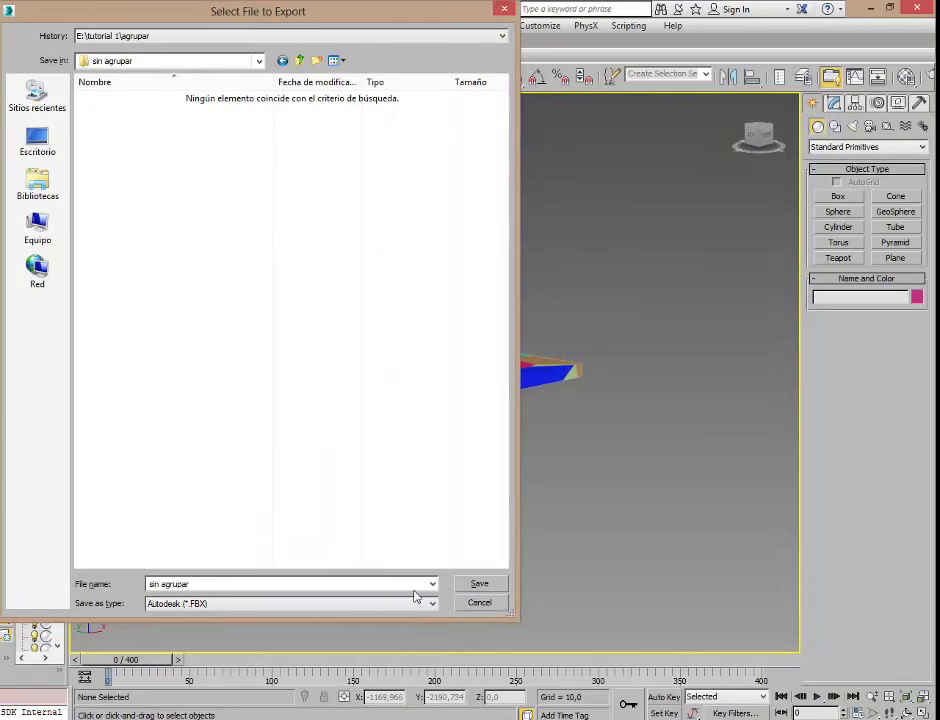
left_click(479, 584)
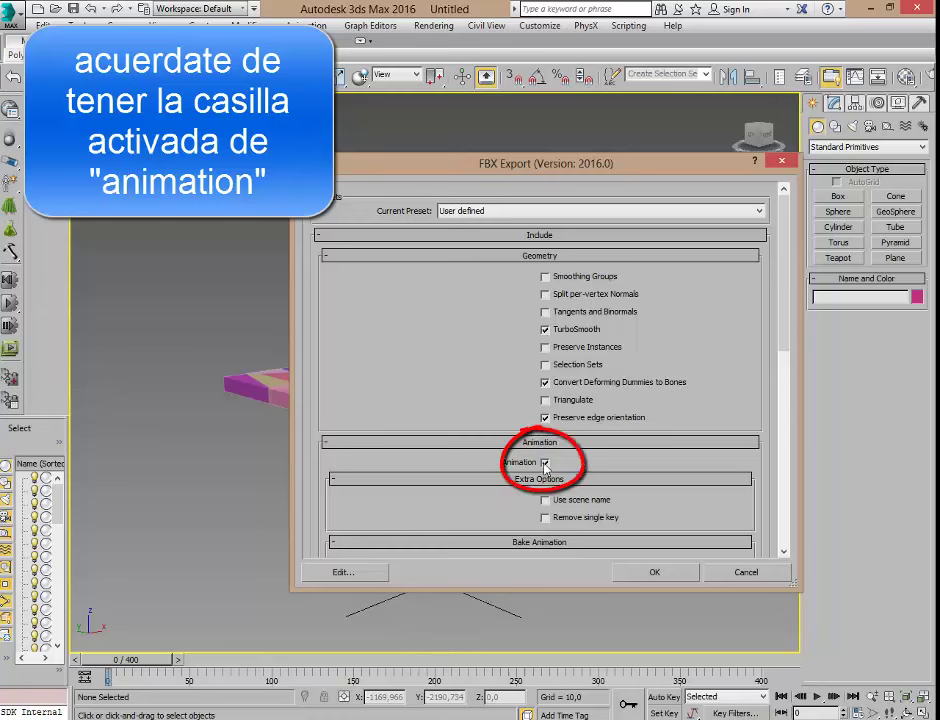
left_click(663, 572)
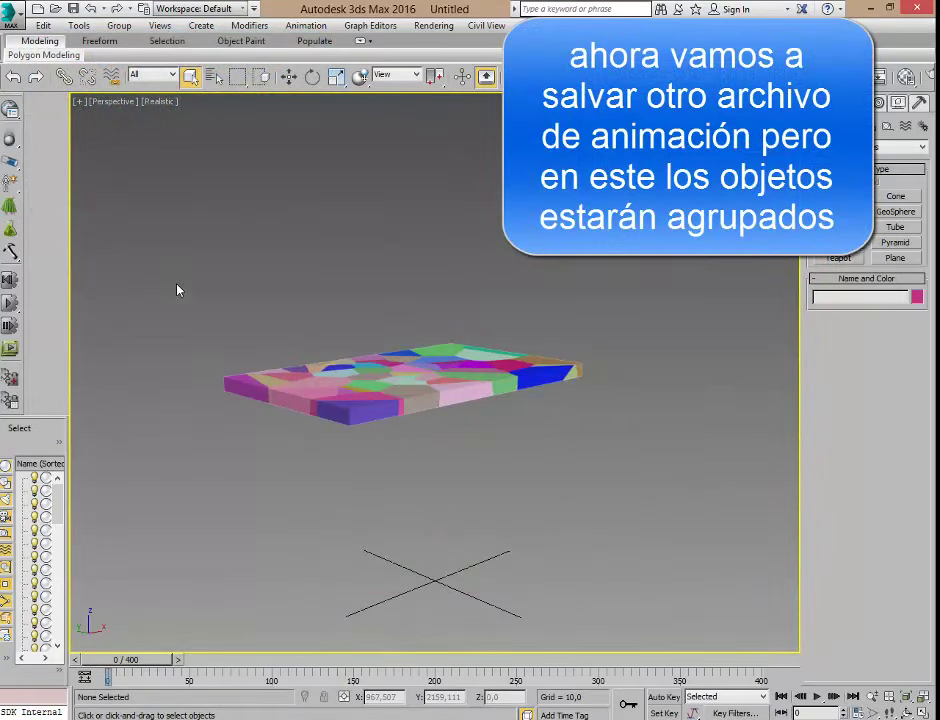
Step: Select all 50 roof fragments, preview the fall, and group them as Group001
left_click_drag(177, 290, 608, 448)
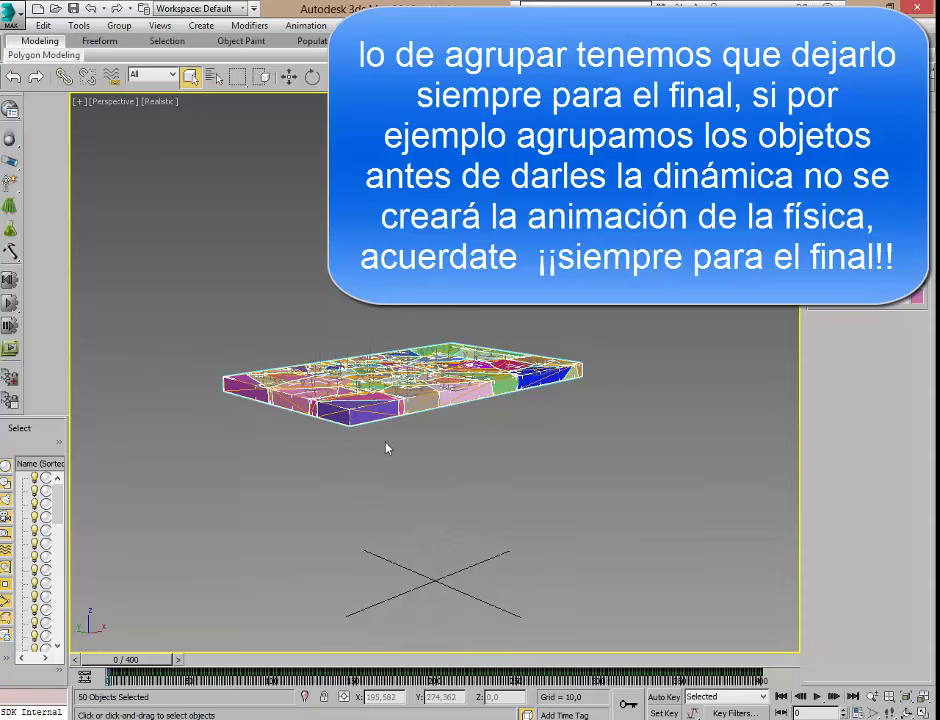
mouse_move(126, 660)
left_mouse_down()
mouse_move(292, 660)
mouse_move(137, 660)
left_mouse_up()
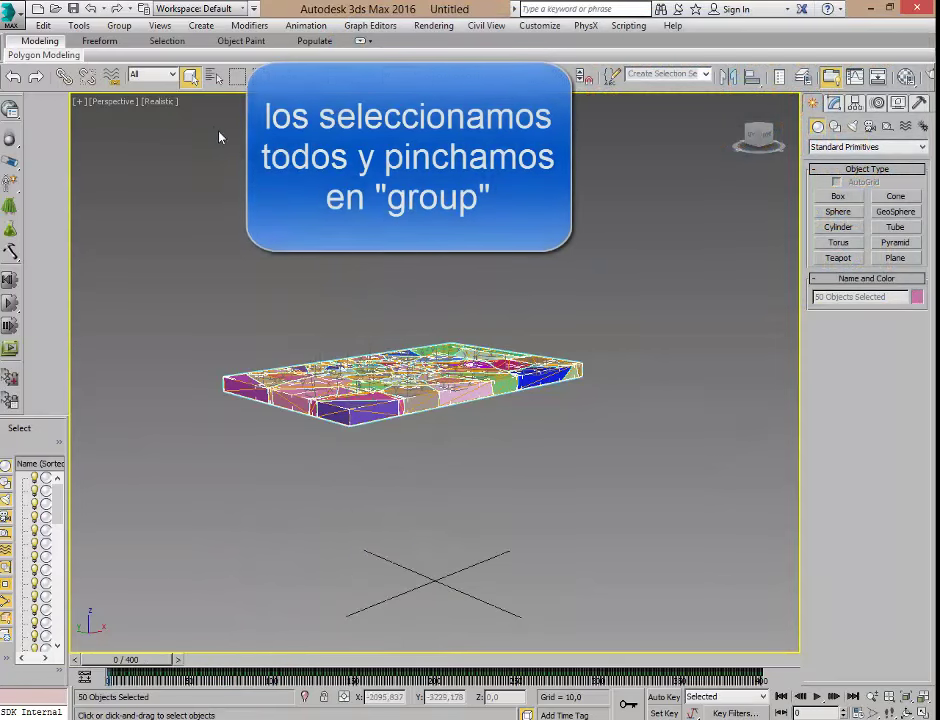
left_click(119, 27)
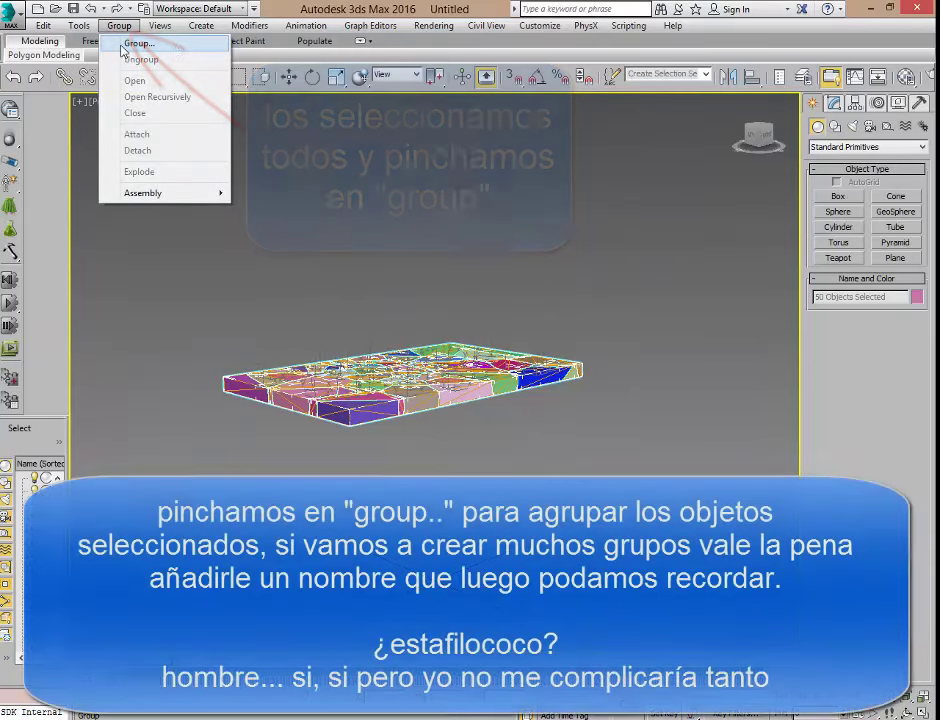
left_click(139, 43)
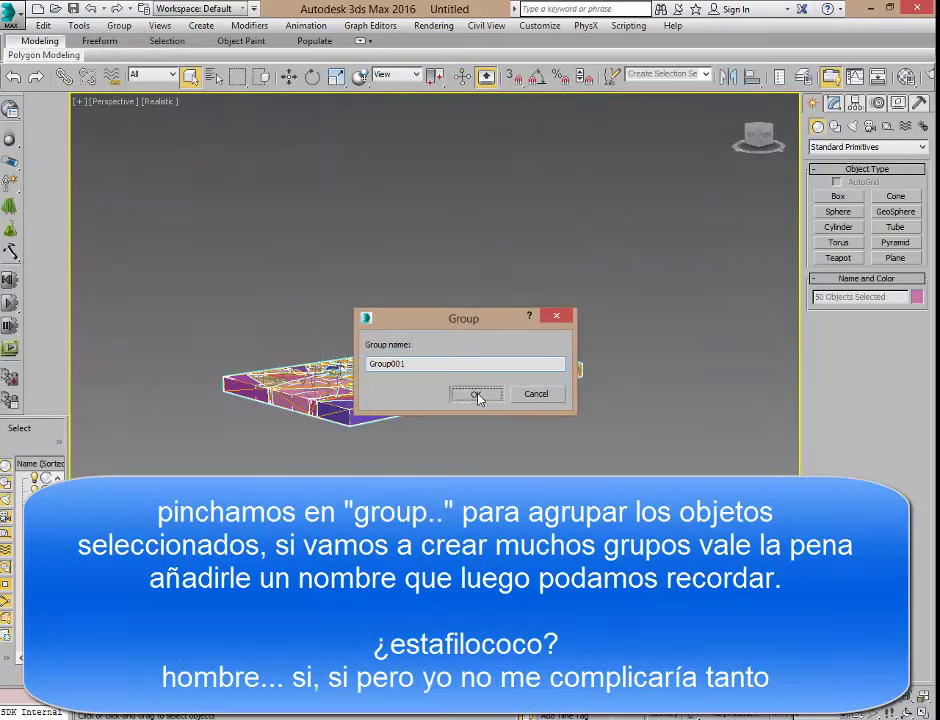
left_click(476, 394)
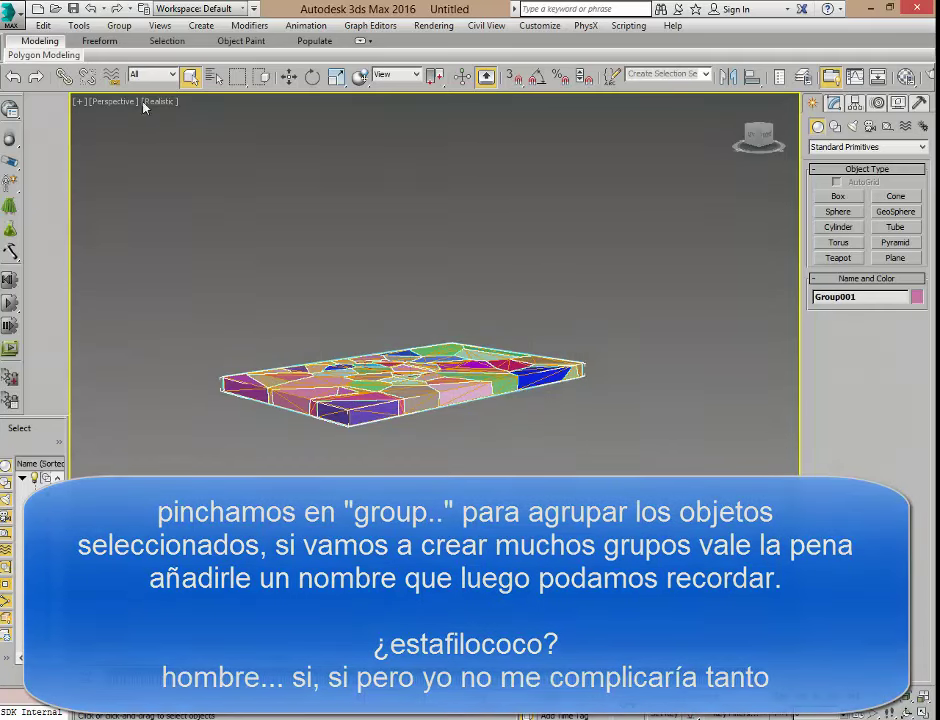
left_click(14, 12)
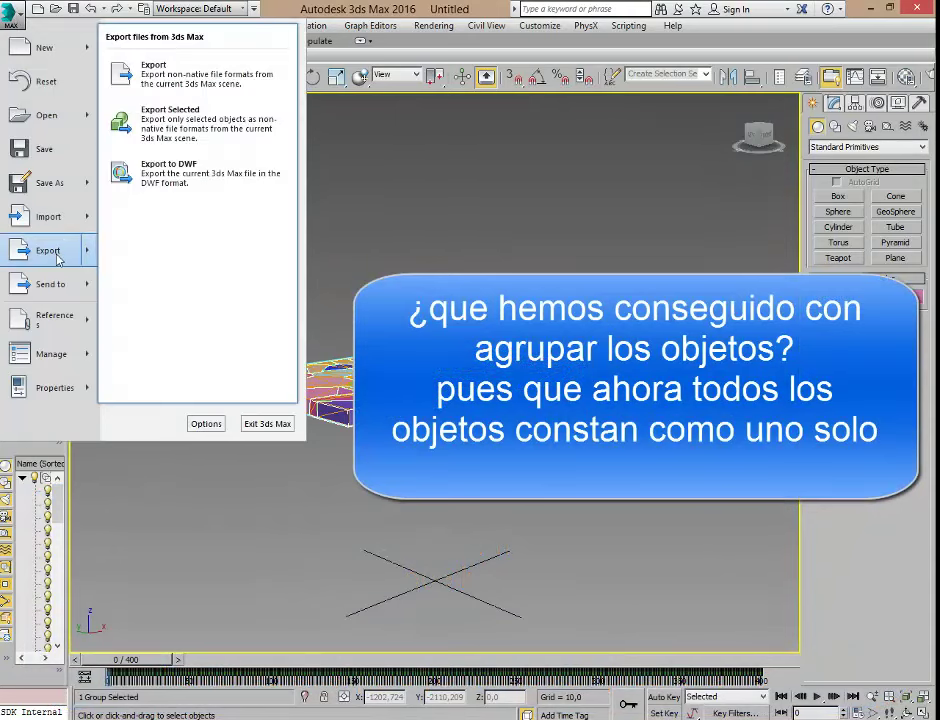
Step: Export Group001 as FBX 'agrupar' into E:\tutorial 1\agrupar, with animation included
left_click(55, 255)
left_click(163, 62)
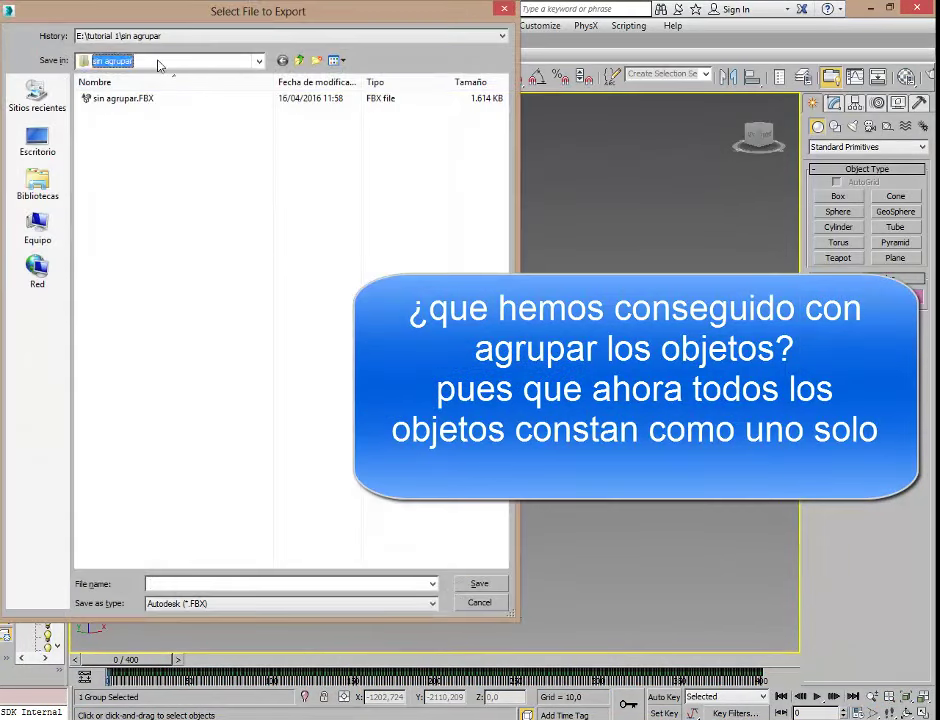
left_click(128, 194)
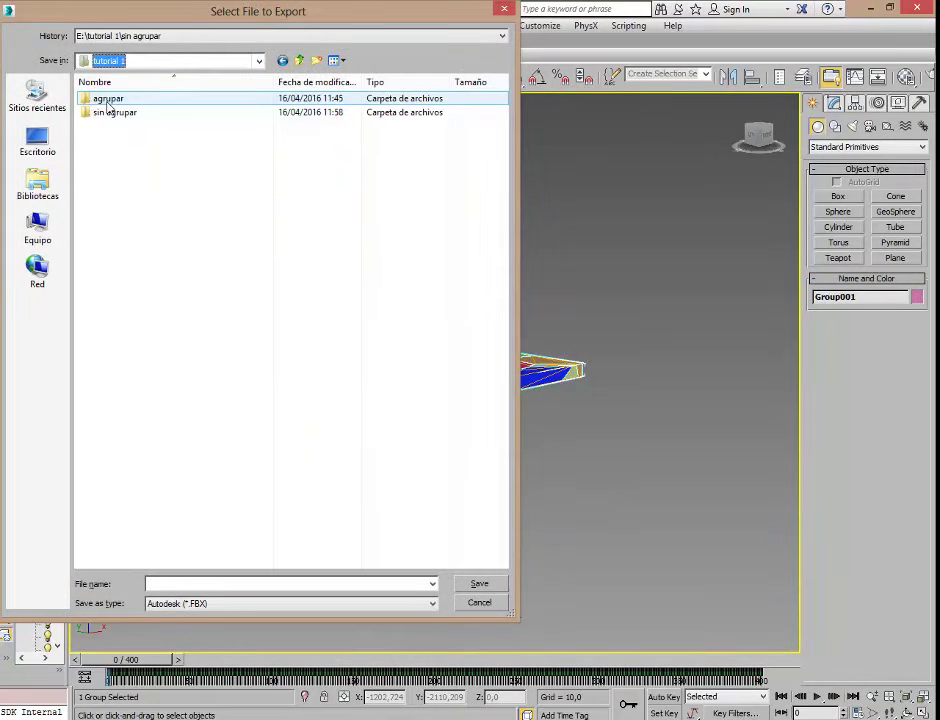
double_click(109, 103)
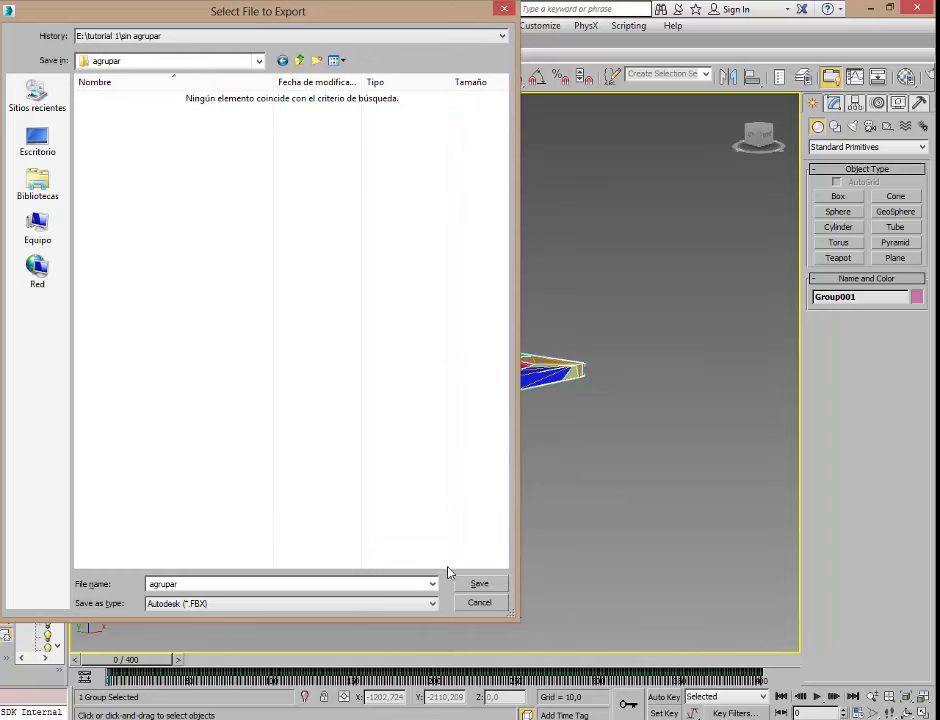
left_click(479, 584)
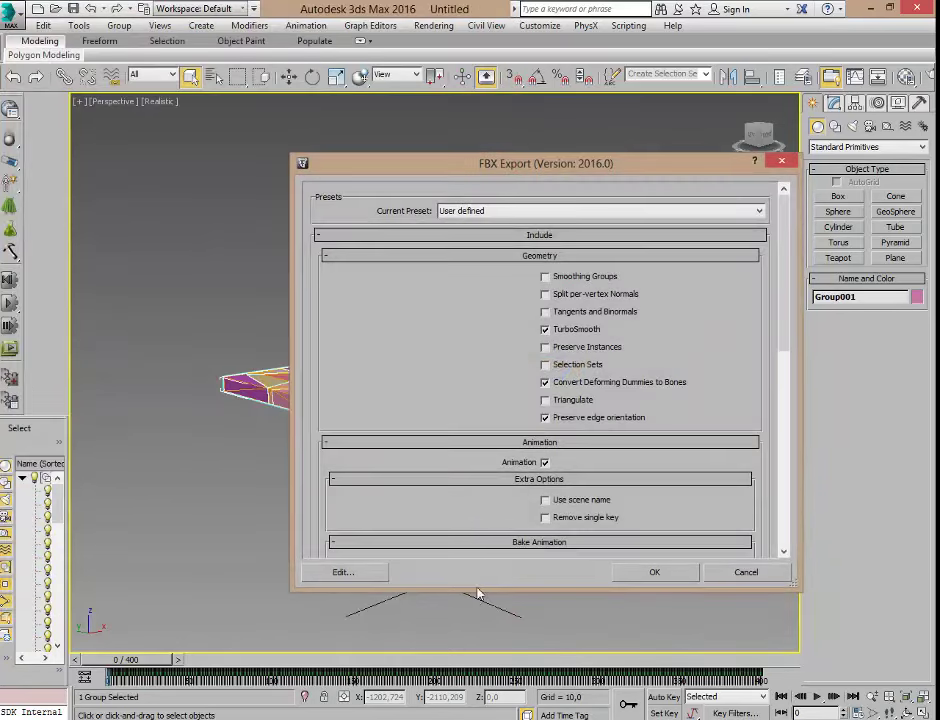
left_click(657, 572)
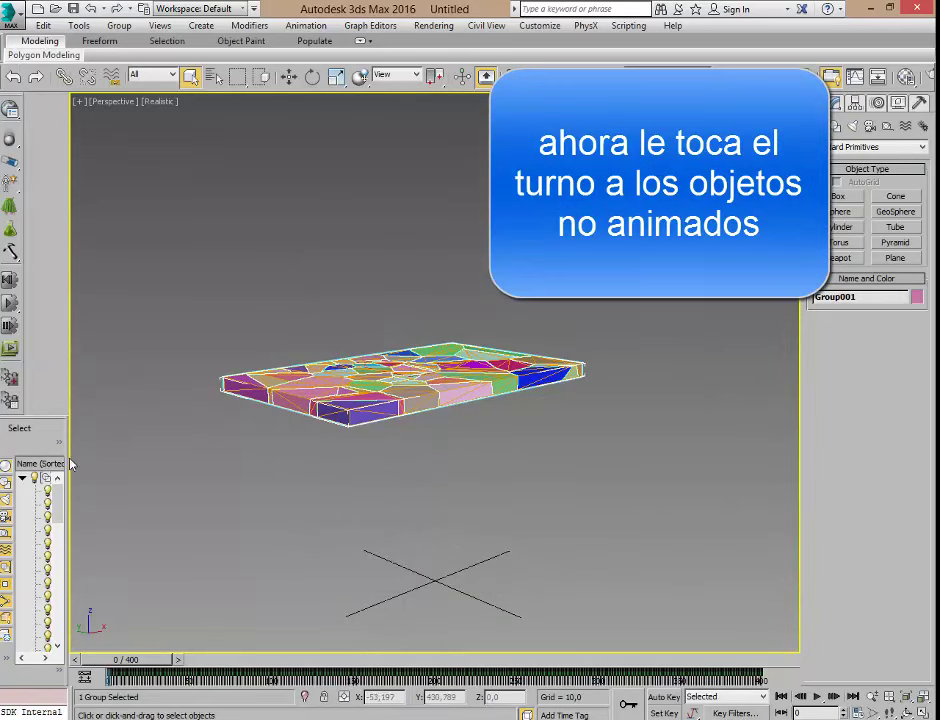
Step: Widen the Scene Explorer and undo four times to restore the deleted roof box and plane
left_click_drag(75, 459, 187, 443)
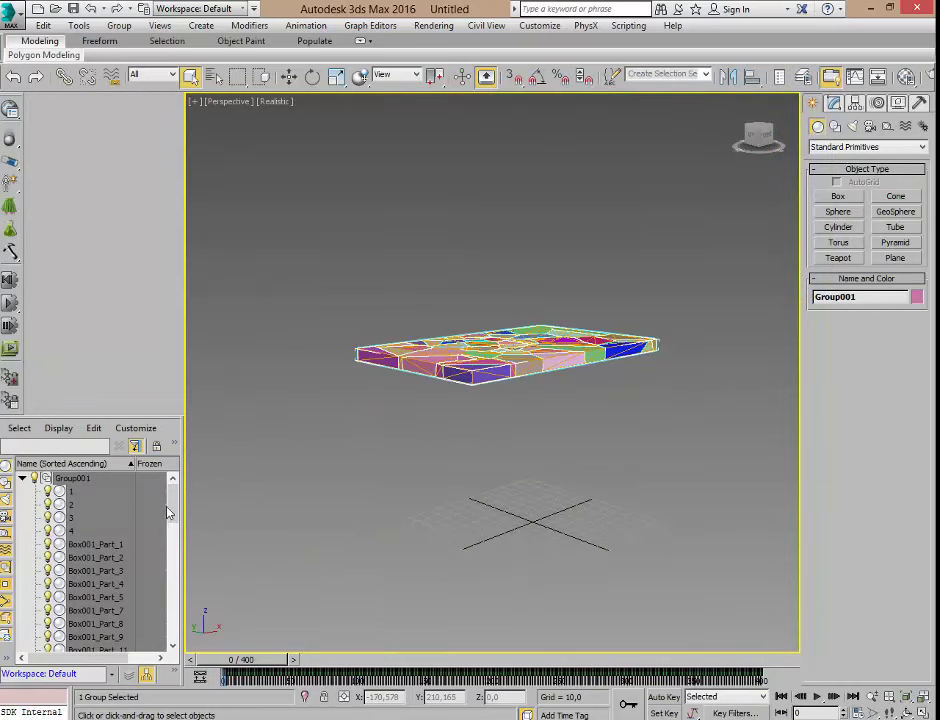
left_click(13, 77)
left_click(13, 77)
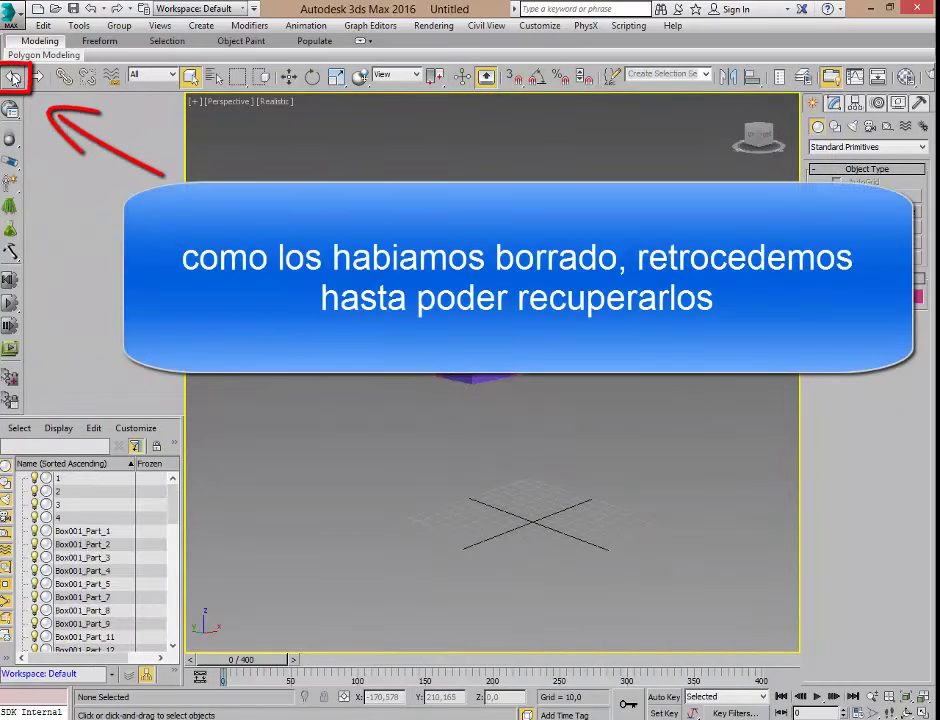
left_click(13, 77)
left_click(13, 77)
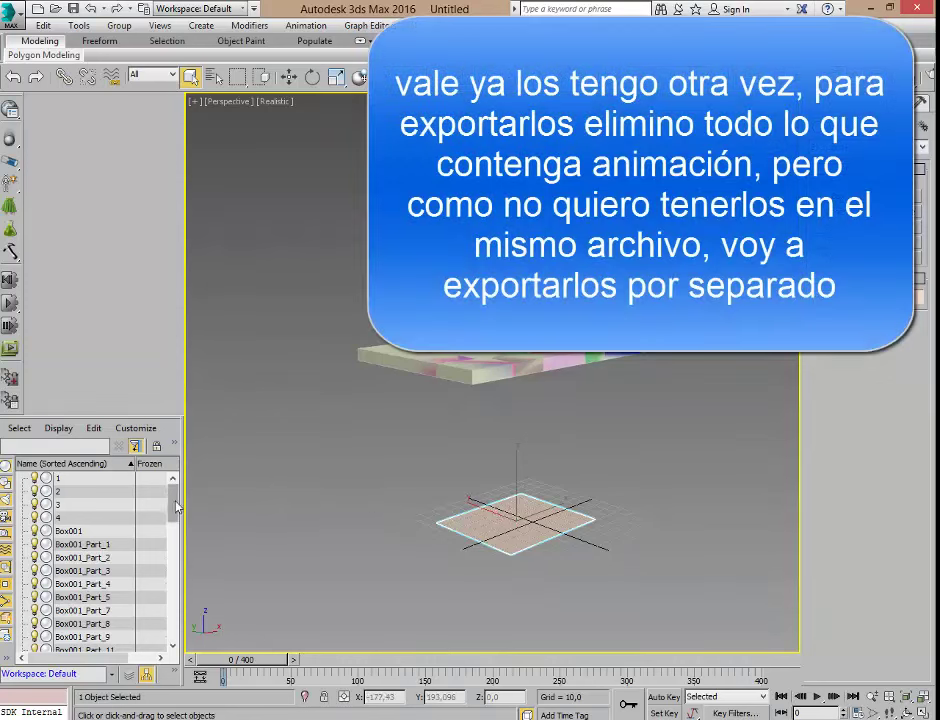
Step: Select the original roof Box001 and hide it with its lightbulb icon
left_click_drag(176, 507, 172, 632)
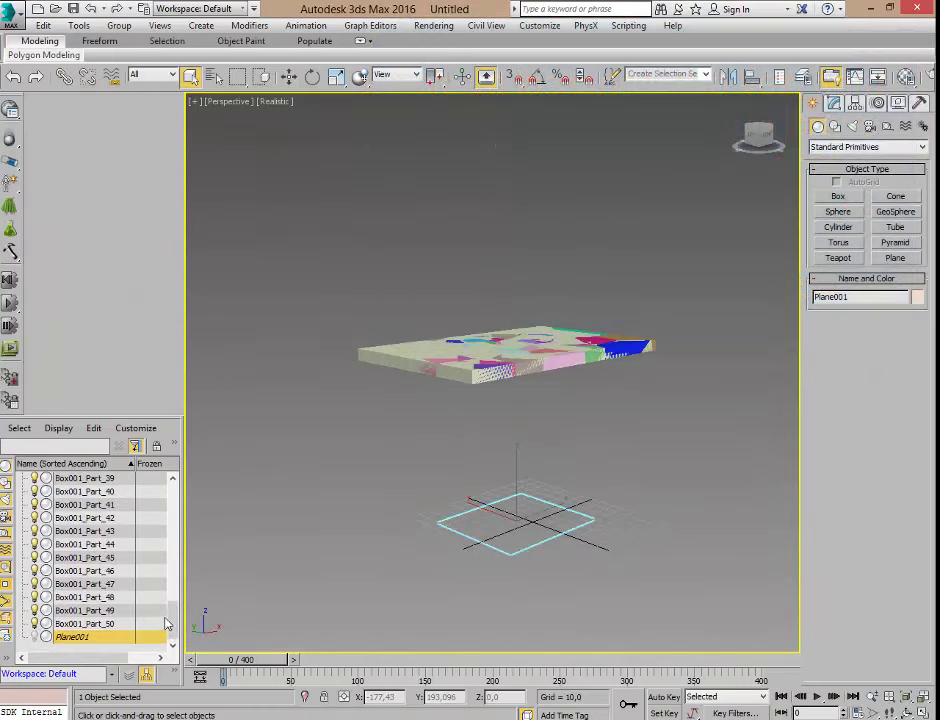
left_click_drag(172, 621, 193, 509)
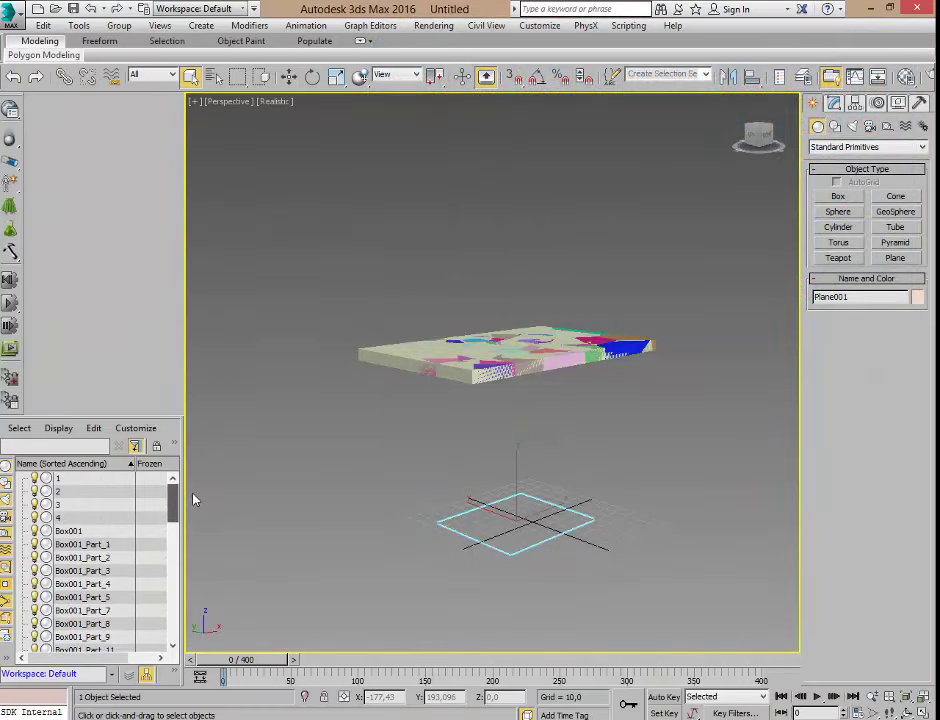
left_click(379, 362)
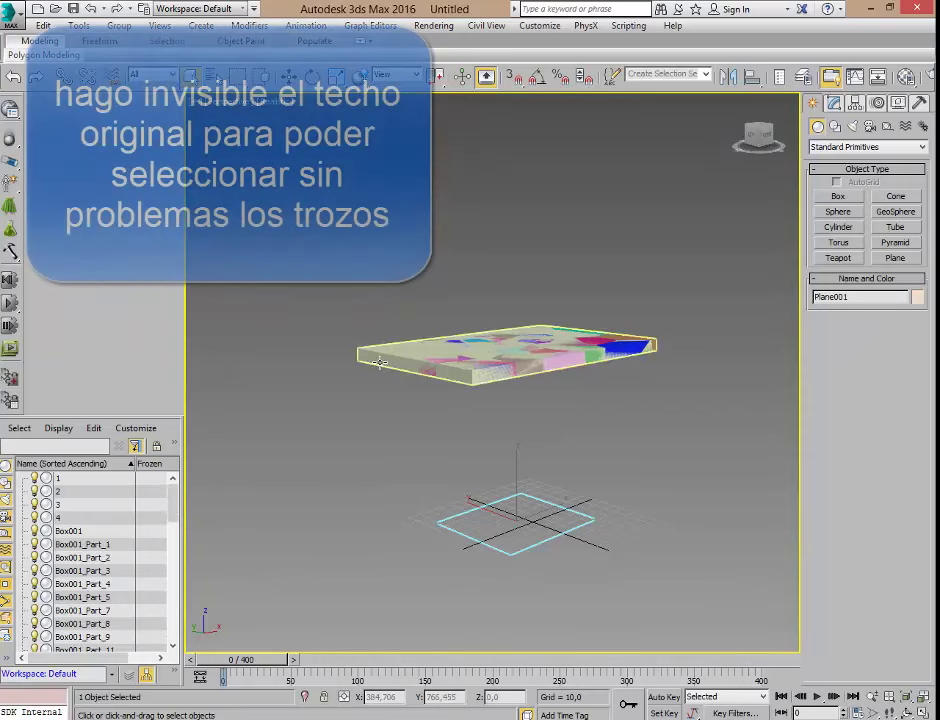
left_click(35, 533)
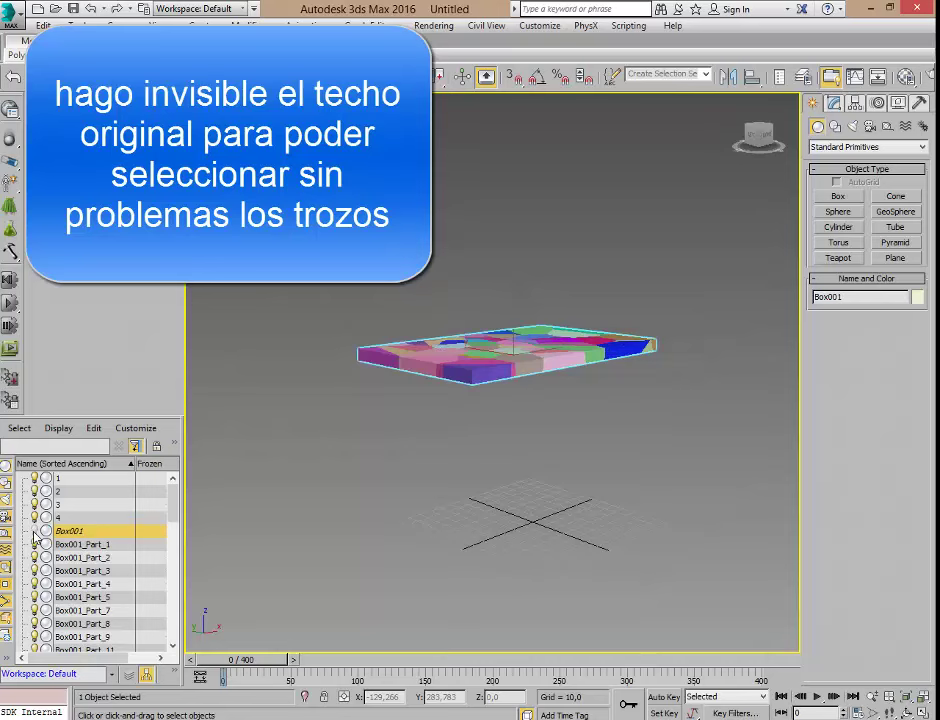
Step: Delete all the fractured roof pieces, then unhide Plane001 and Box001
left_click_drag(298, 284, 680, 407)
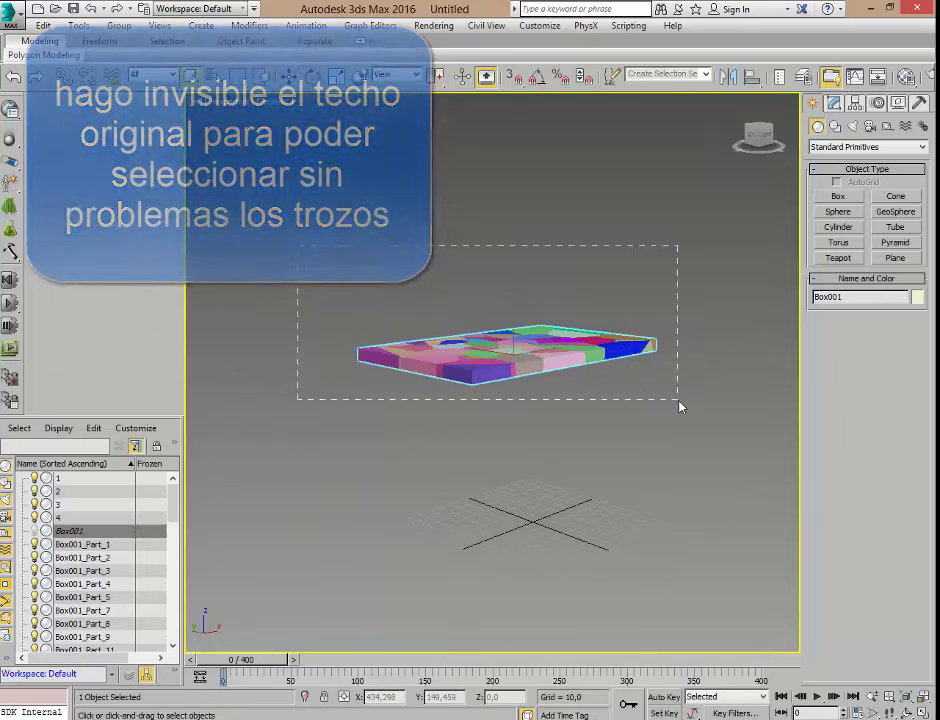
key("Delete")
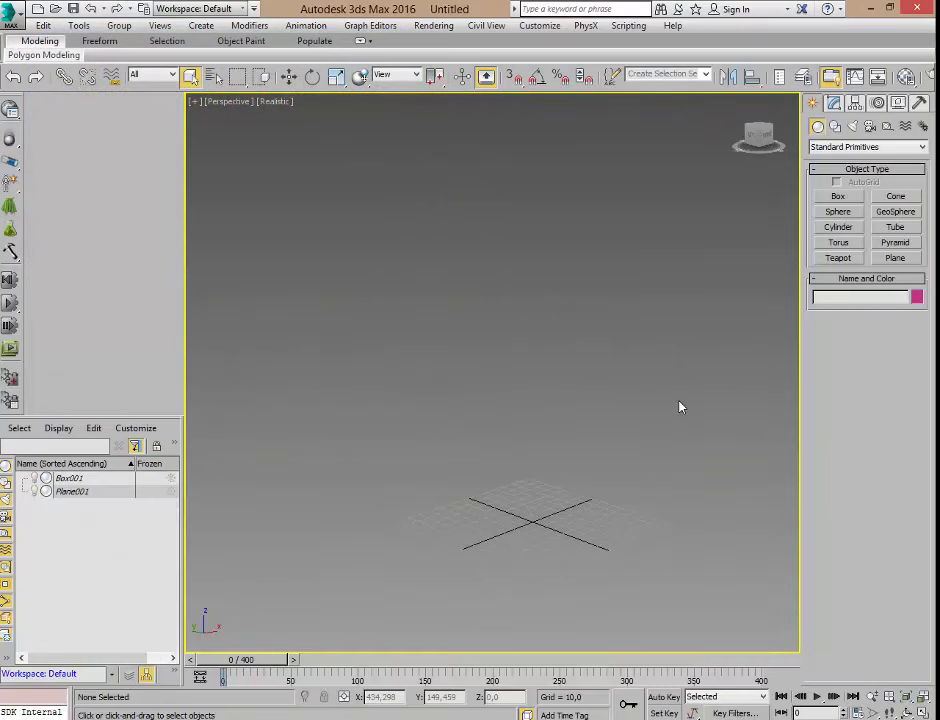
left_click(35, 491)
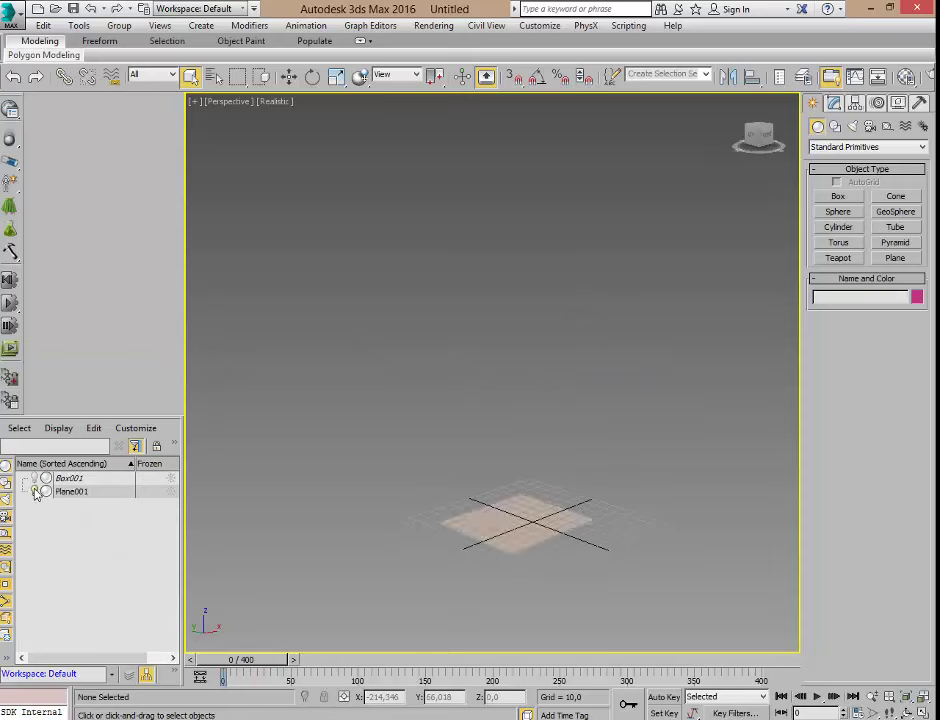
left_click(35, 478)
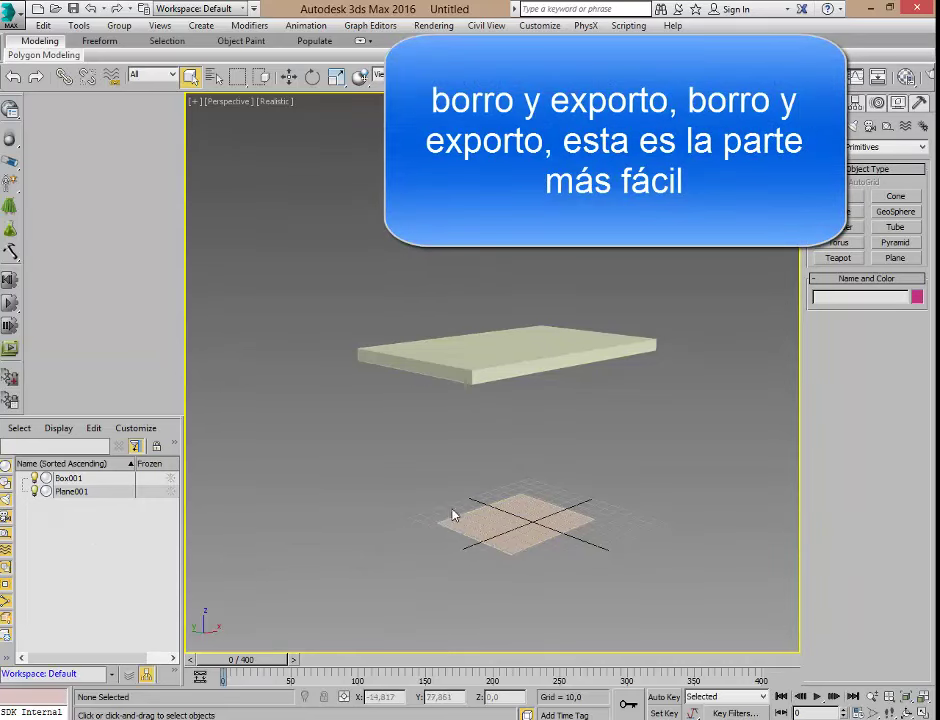
Step: Delete the ground plane Plane001, leaving only Box001
left_click(71, 492)
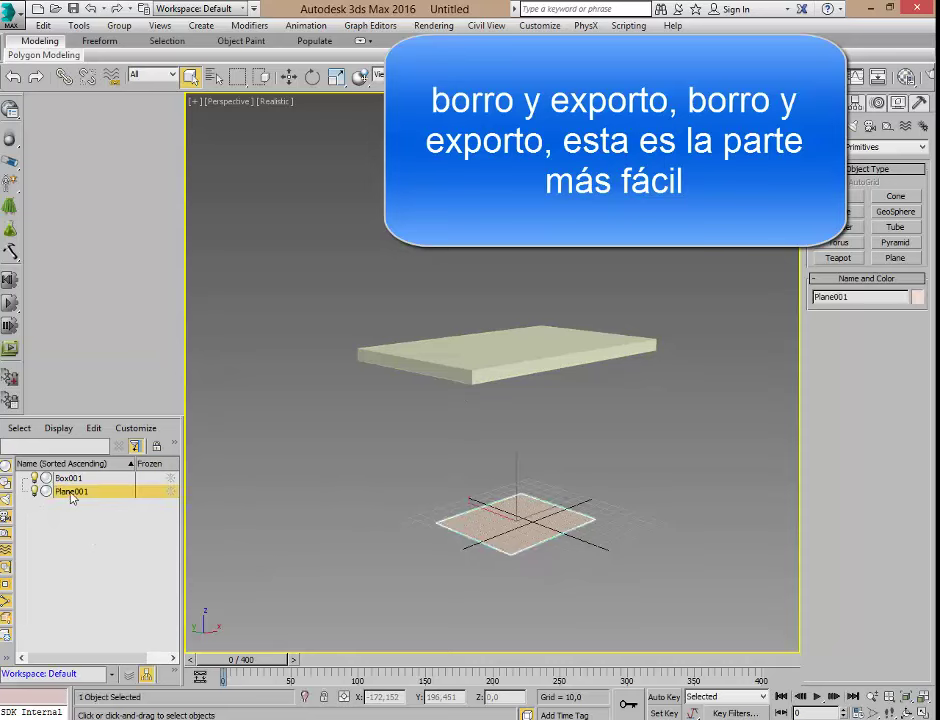
key("Delete")
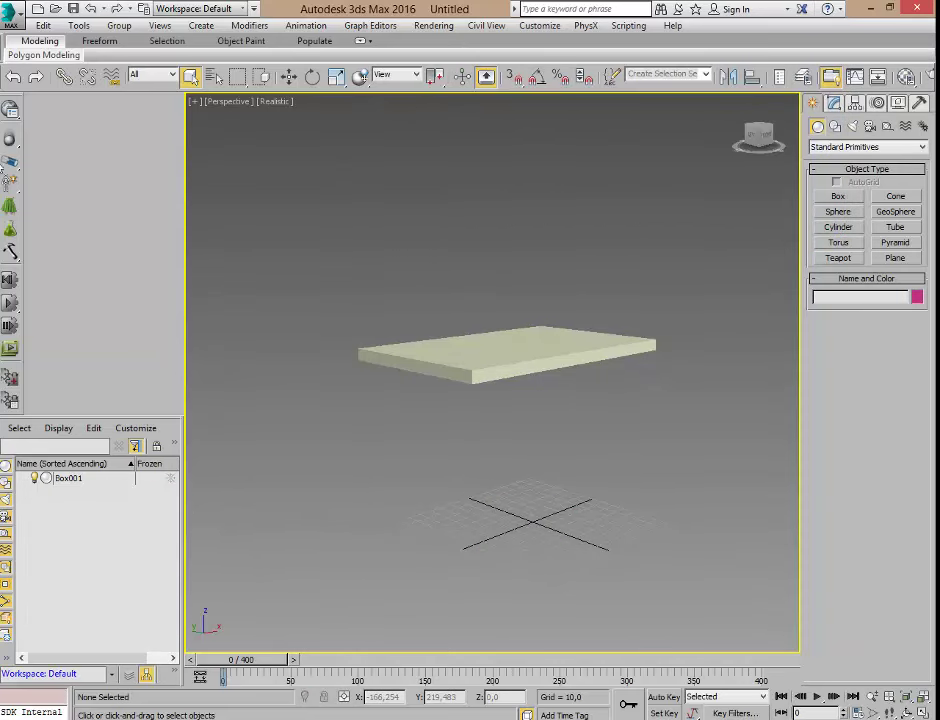
left_click(9, 14)
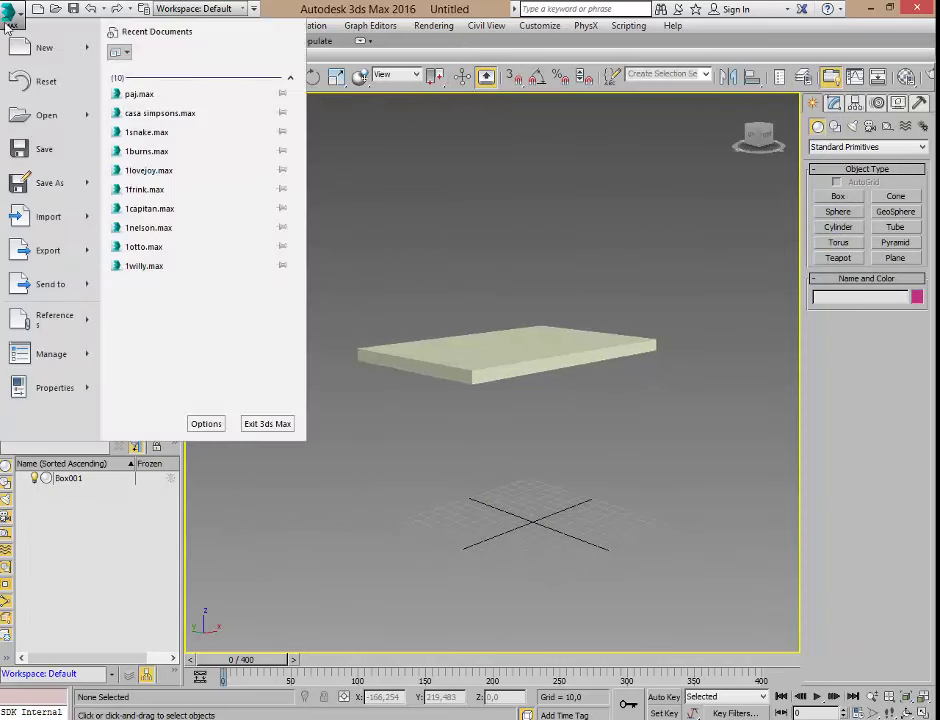
Step: Export Box001 as FBX 'techo' into tutorial 1 without animation, then undo to restore Plane001
left_click(42, 250)
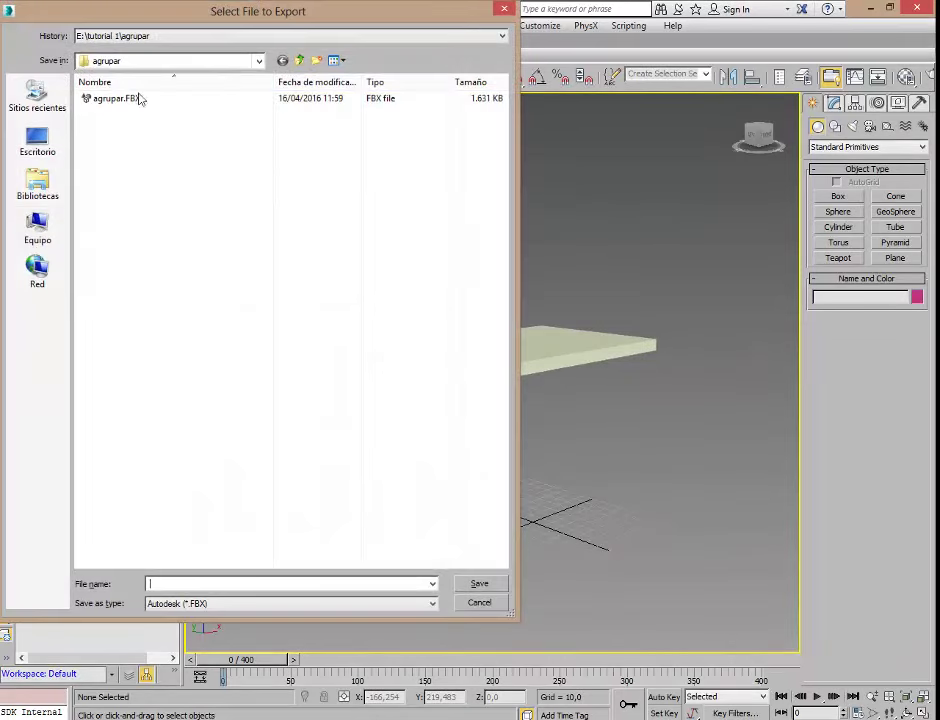
left_click(176, 61)
left_click(128, 128)
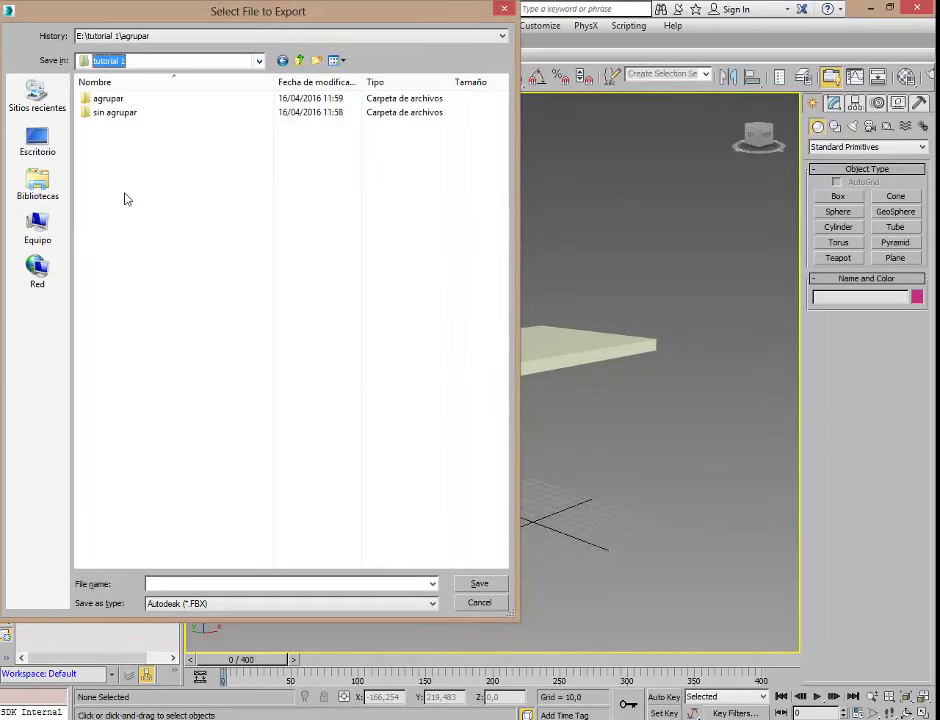
left_click(183, 587)
type("techo")
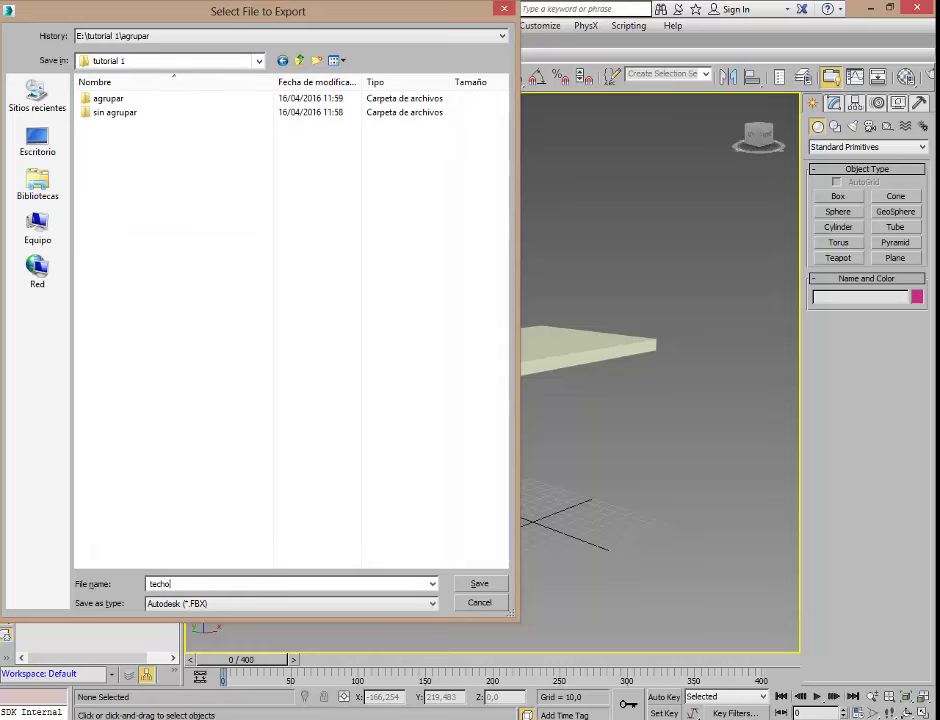
key("Return")
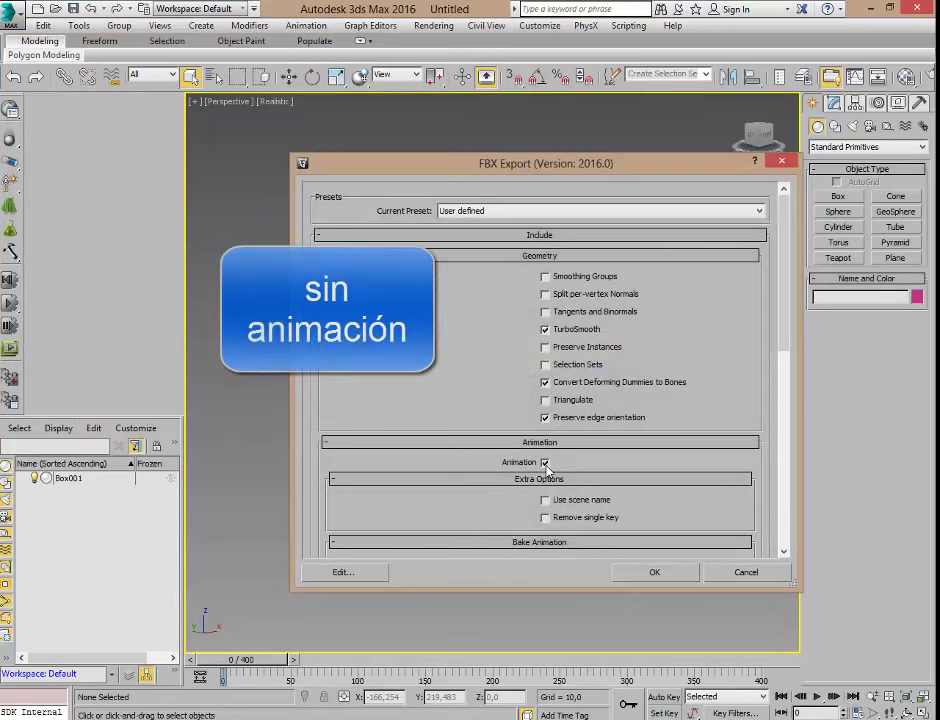
left_click(545, 463)
left_click(655, 575)
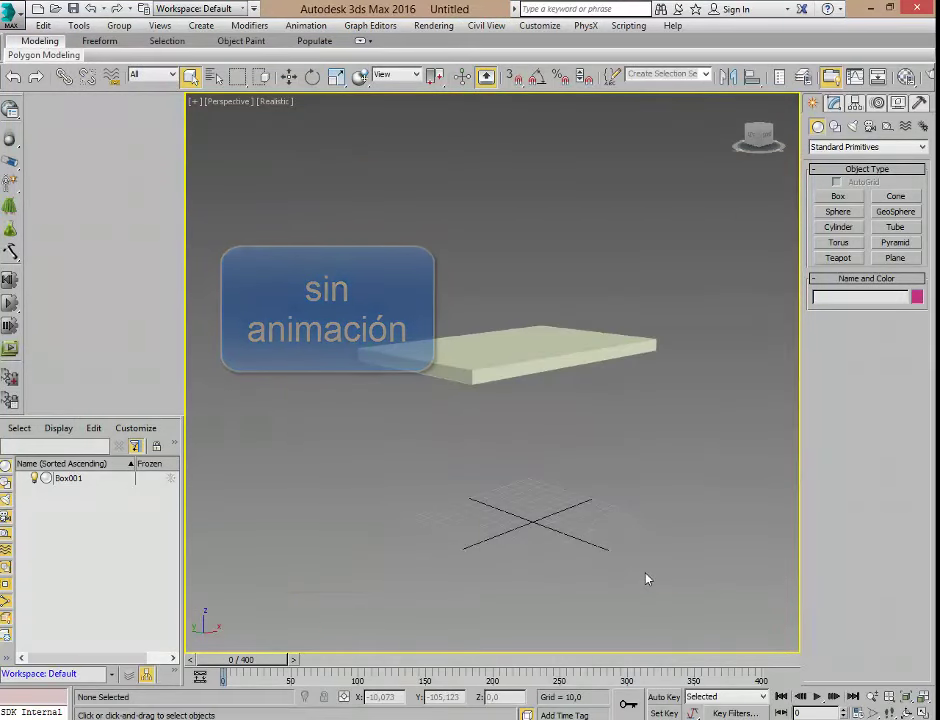
left_click(275, 233)
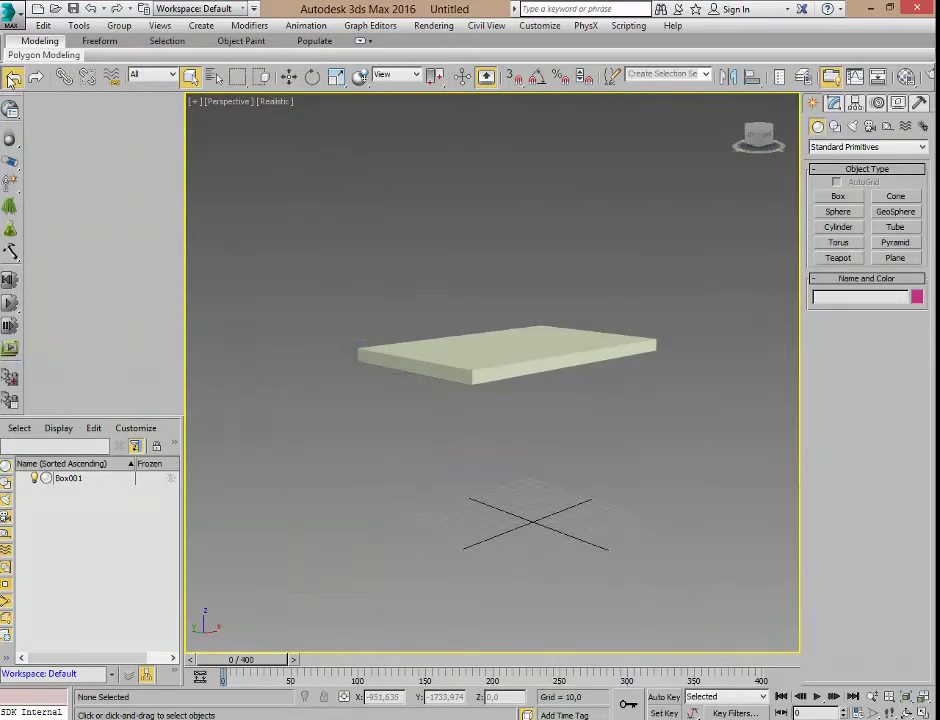
Step: Delete the roof slab and export the ground plane alone as FBX 'suelo' with default settings
left_click(458, 375)
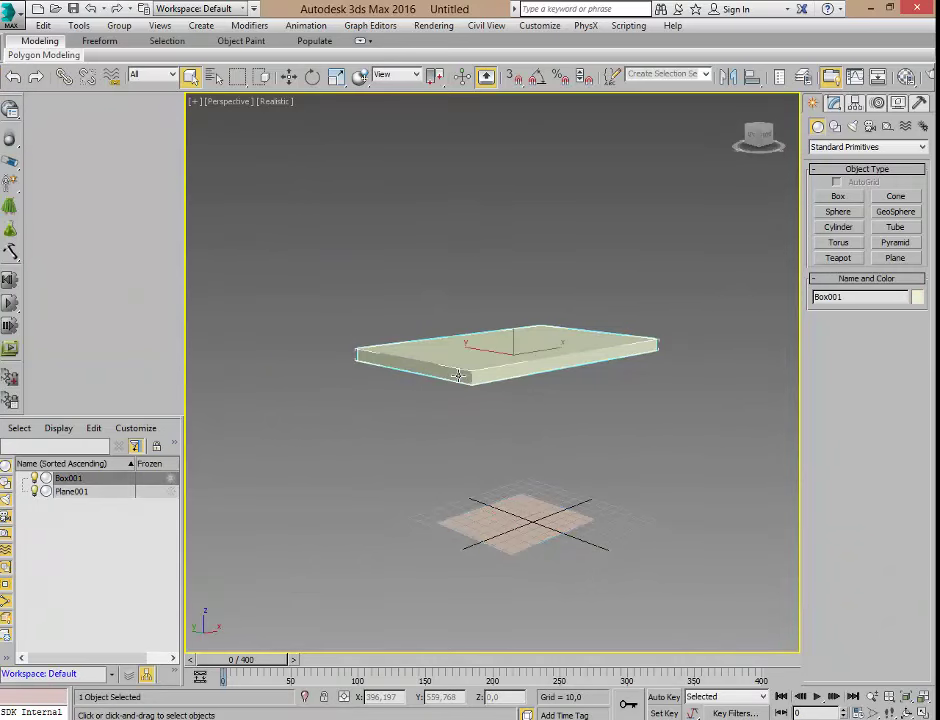
key("Delete")
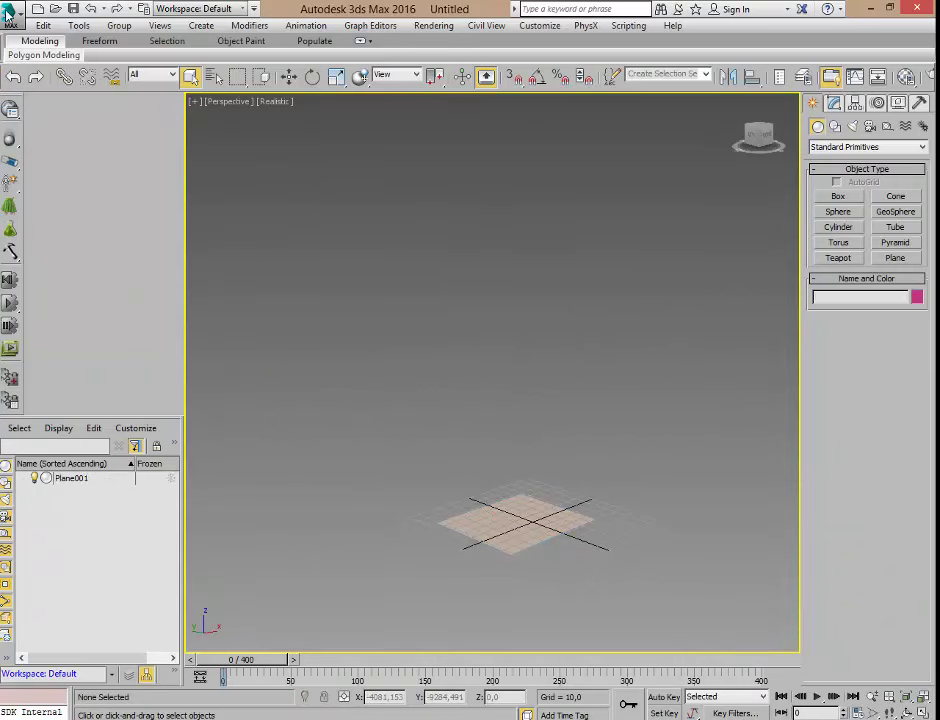
left_click(11, 14)
left_click(45, 250)
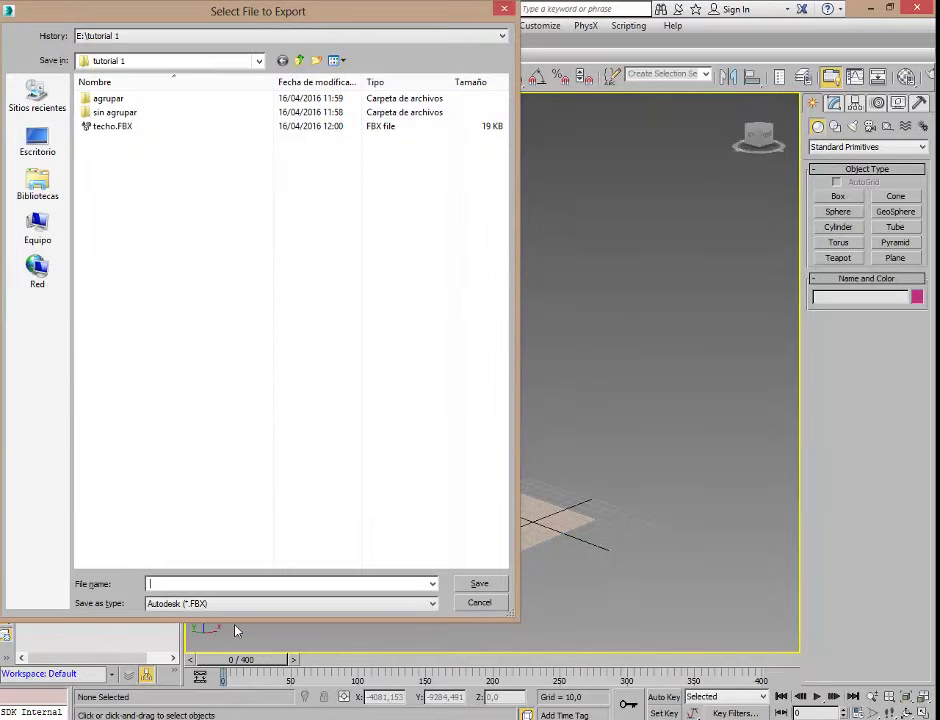
type("suelo")
key("Return")
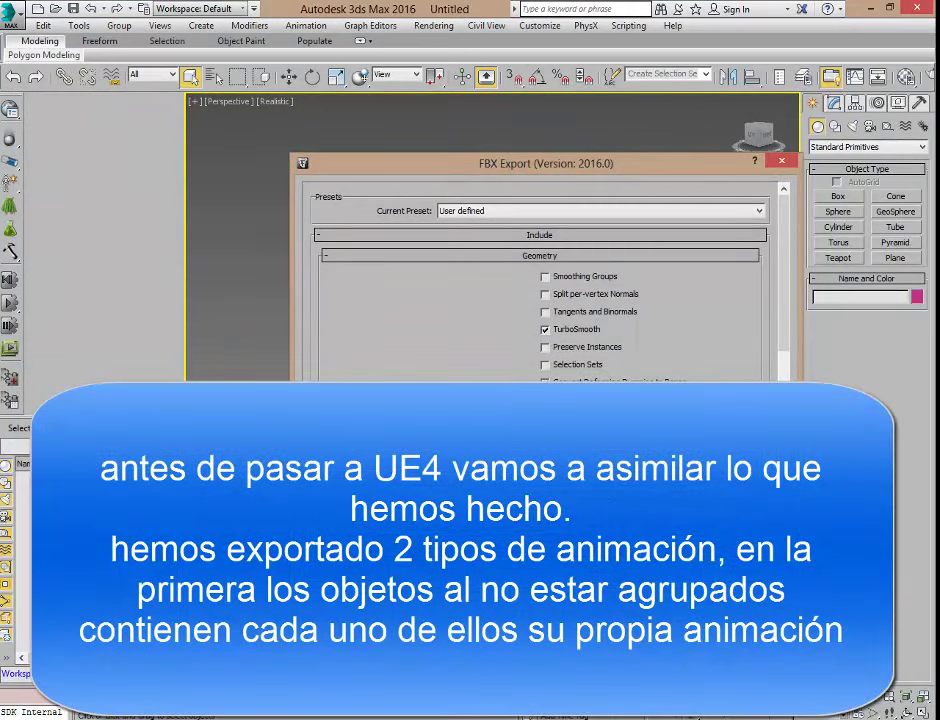
key("Return")
key("Return")
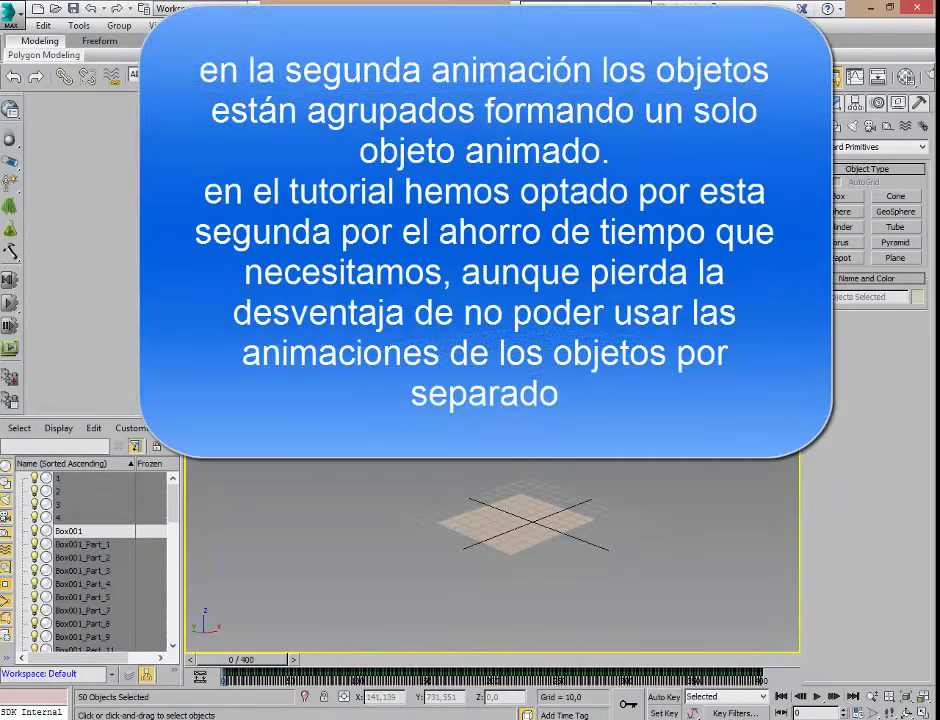
Step: Scrub the timeline to watch the fragments fall, deselect, and pan to frame the debris
left_click_drag(249, 661, 282, 670)
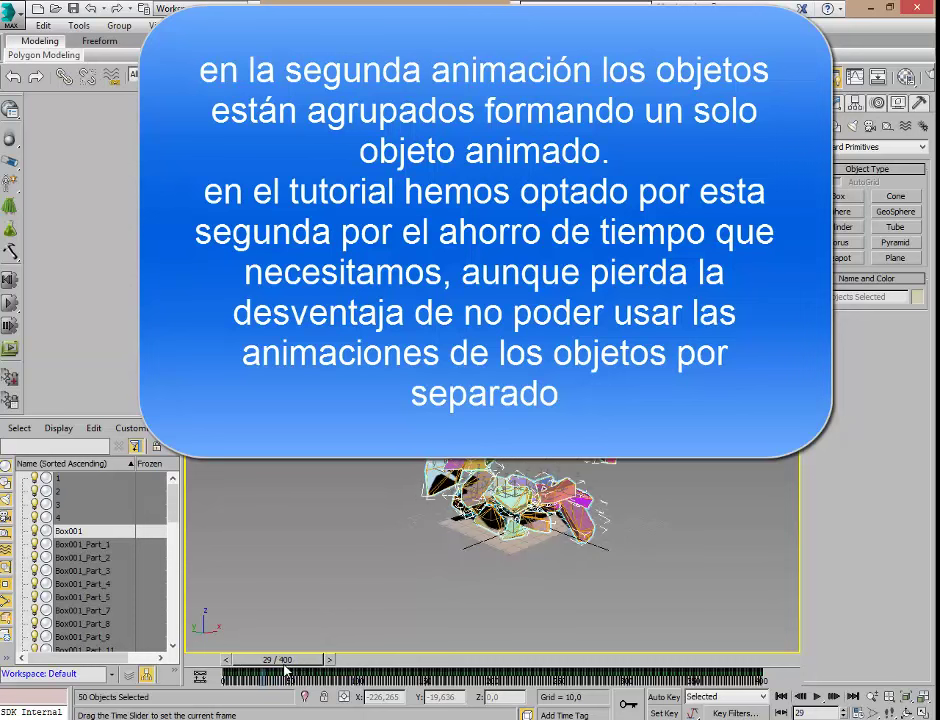
left_click(271, 522)
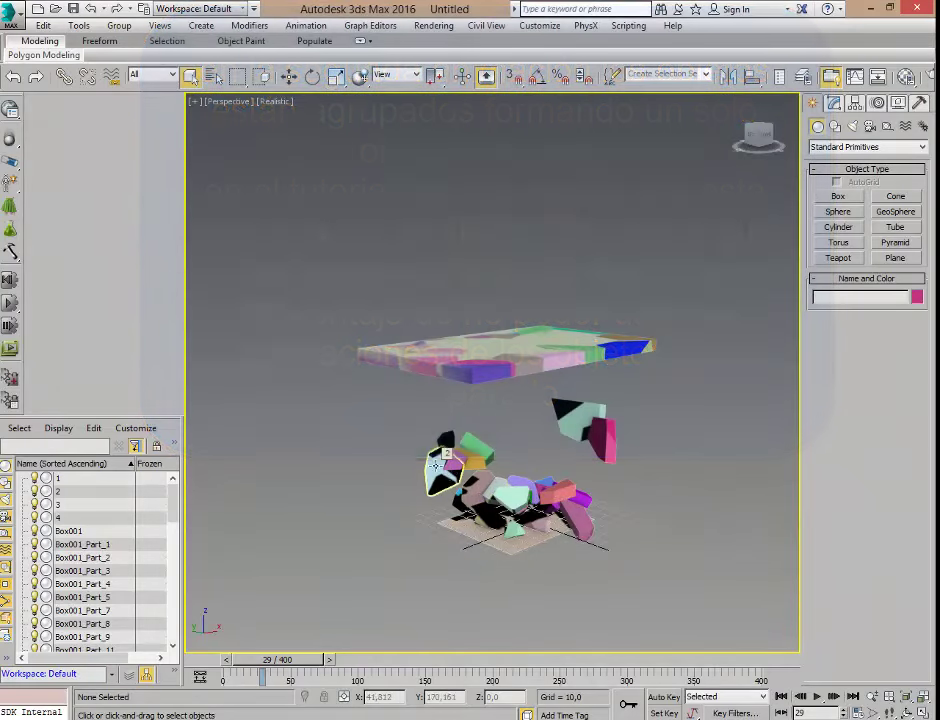
middle_click_drag(388, 420, 377, 459)
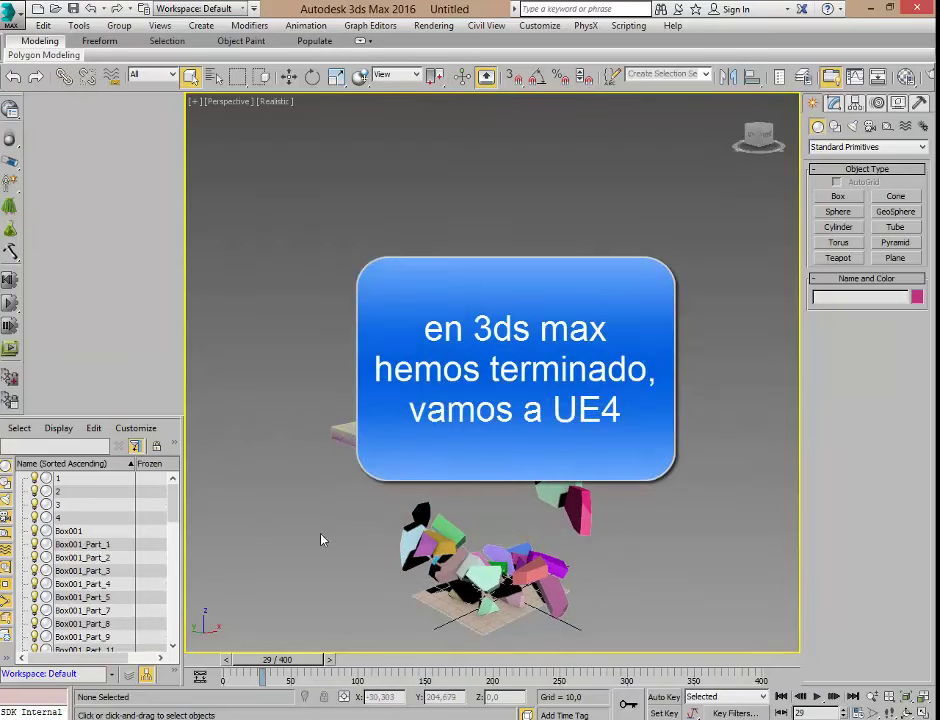
middle_click_drag(321, 539, 346, 456)
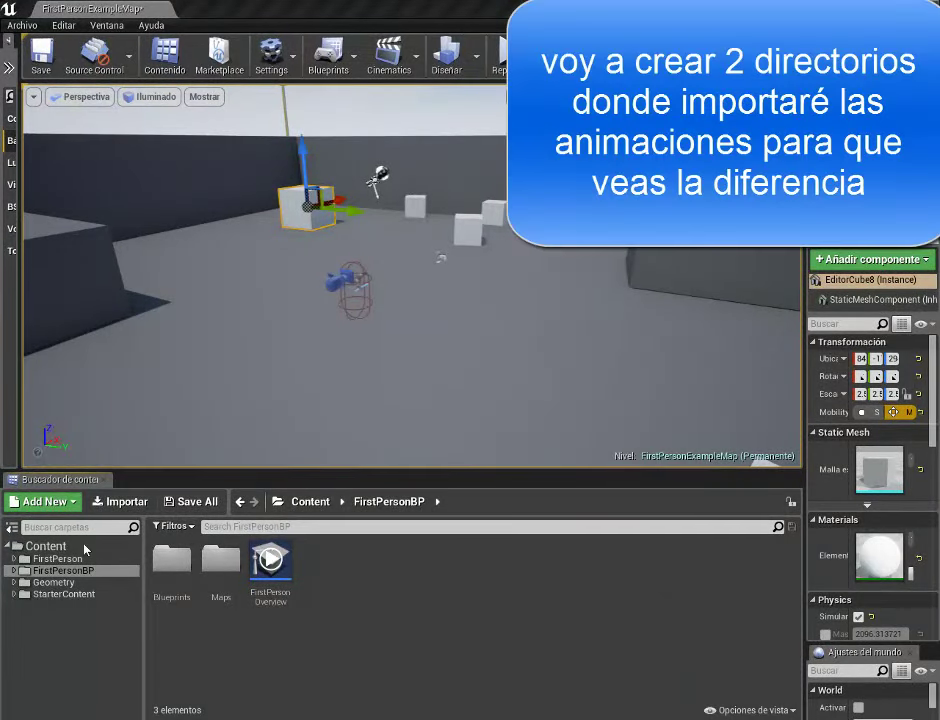
Step: Add a new folder named SINAGRUPAR under Content in the Content Browser and open it
left_click(55, 546)
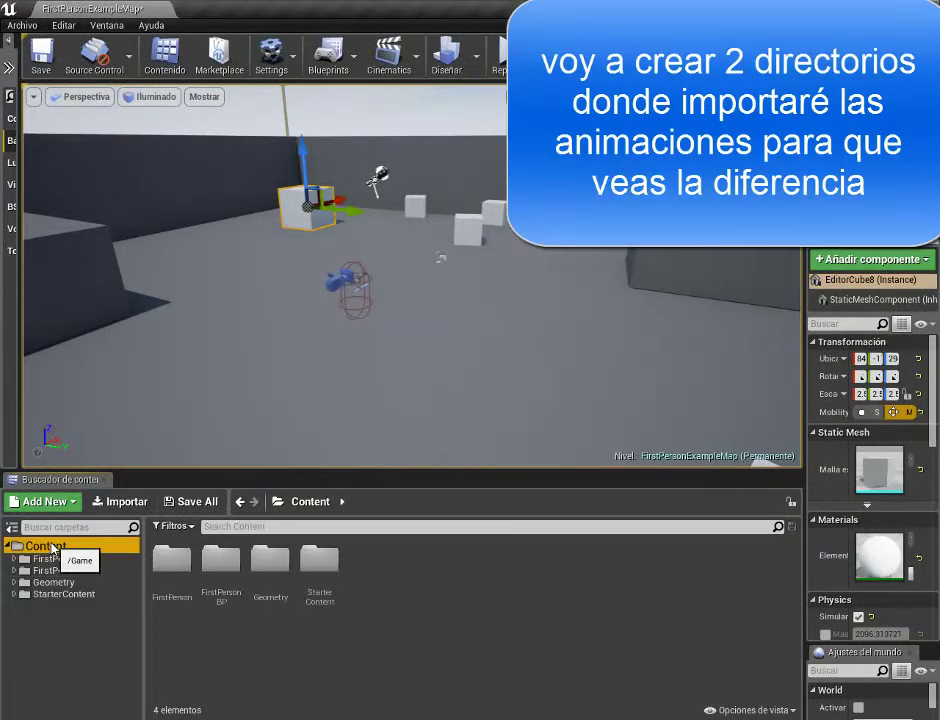
right_click(418, 574)
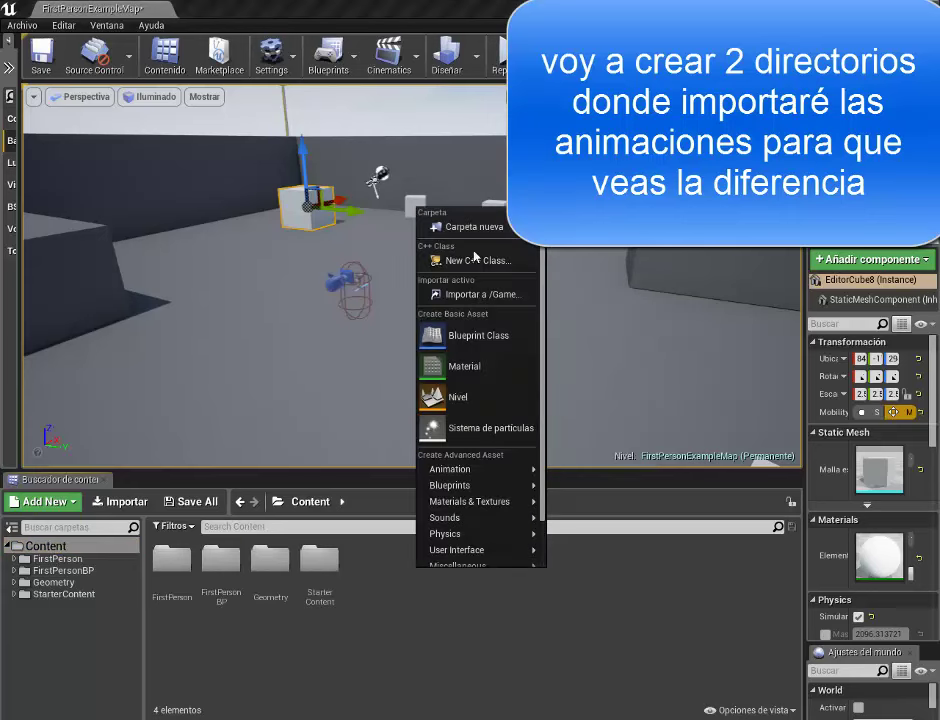
left_click(470, 227)
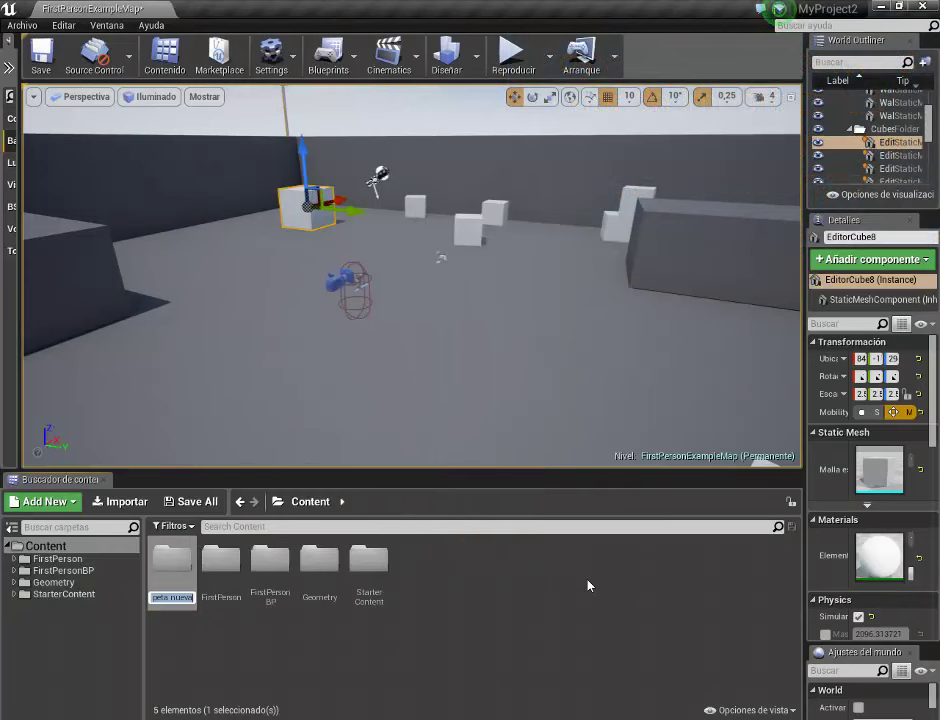
type("SIN A")
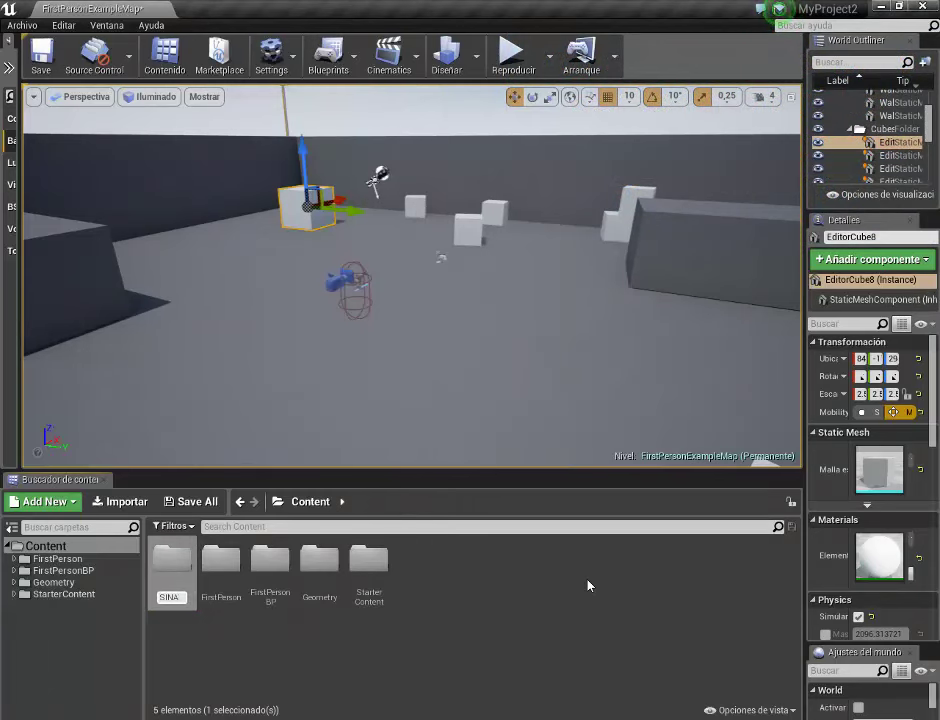
type("GRUPAR")
key("Return")
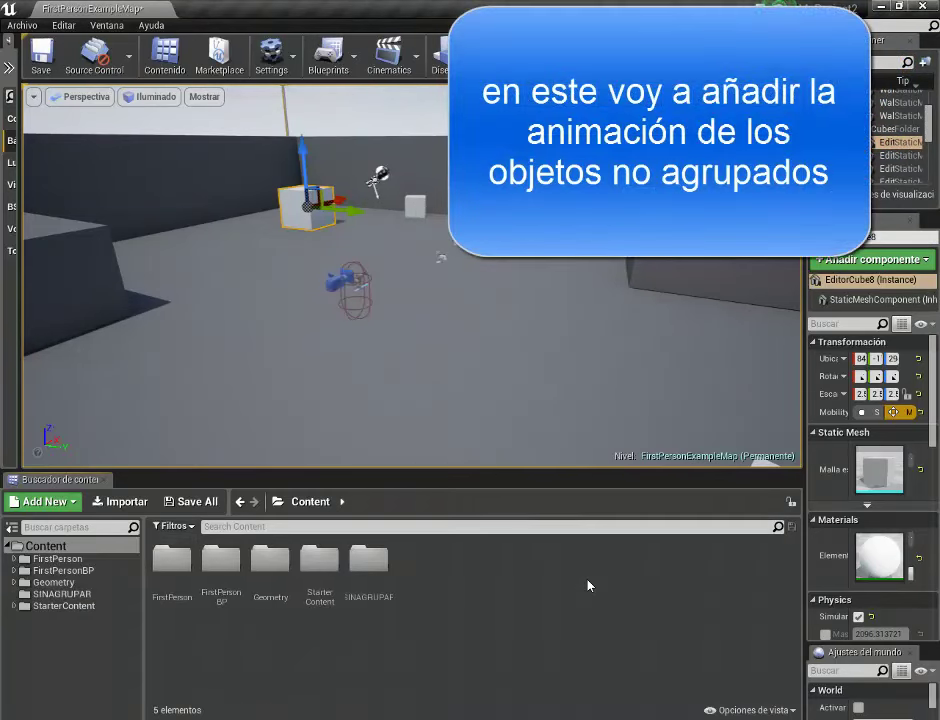
double_click(368, 562)
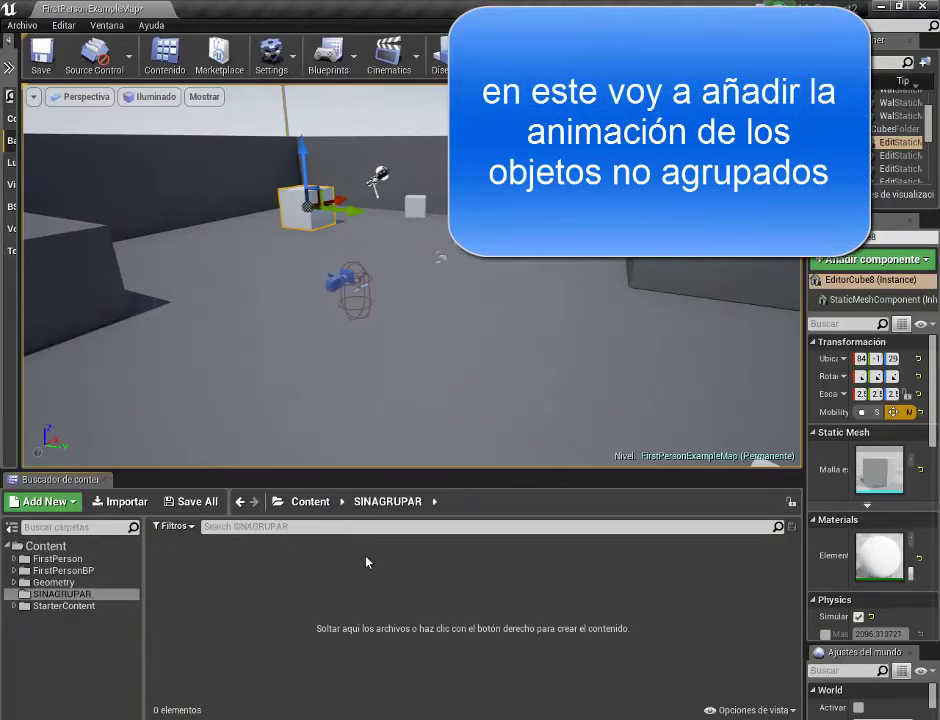
Step: Pick sin agrupar.FBX from E:\tutorial 1\sin agrupar for import
left_click(126, 506)
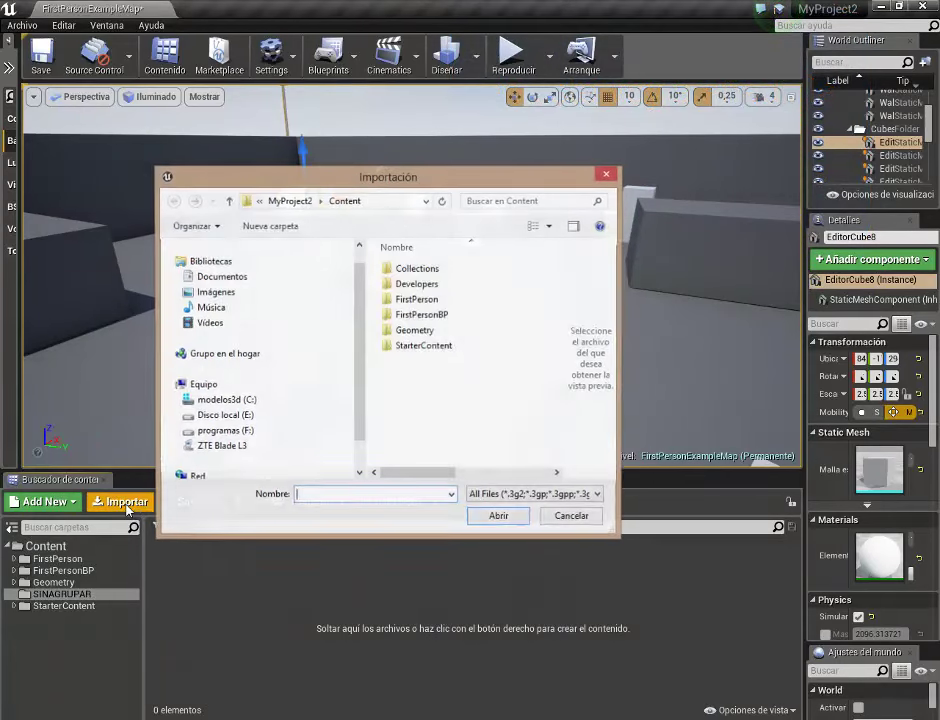
left_click(221, 416)
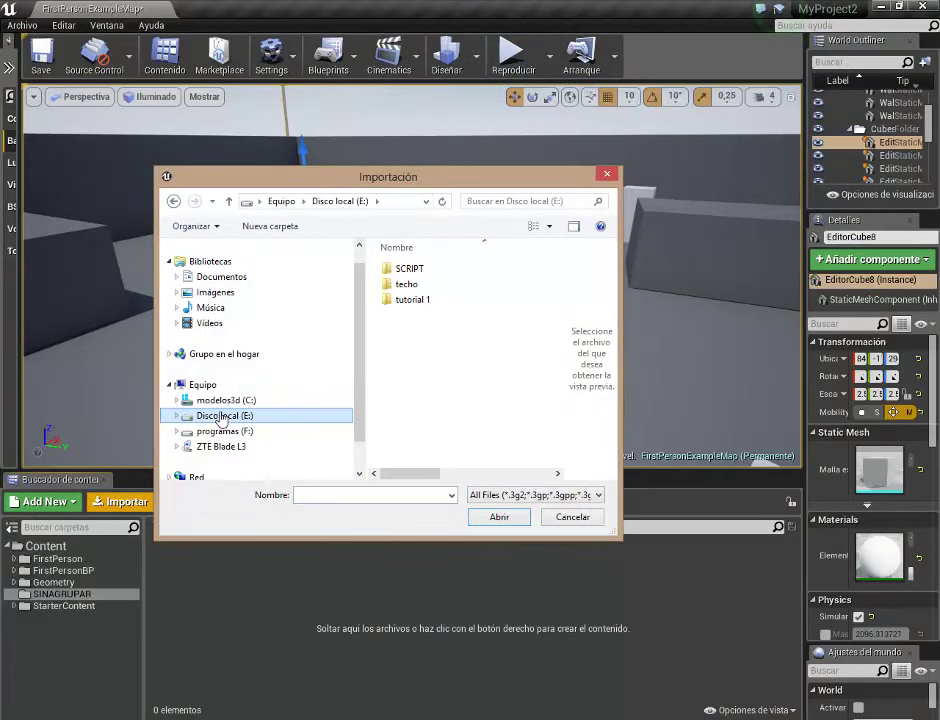
double_click(405, 300)
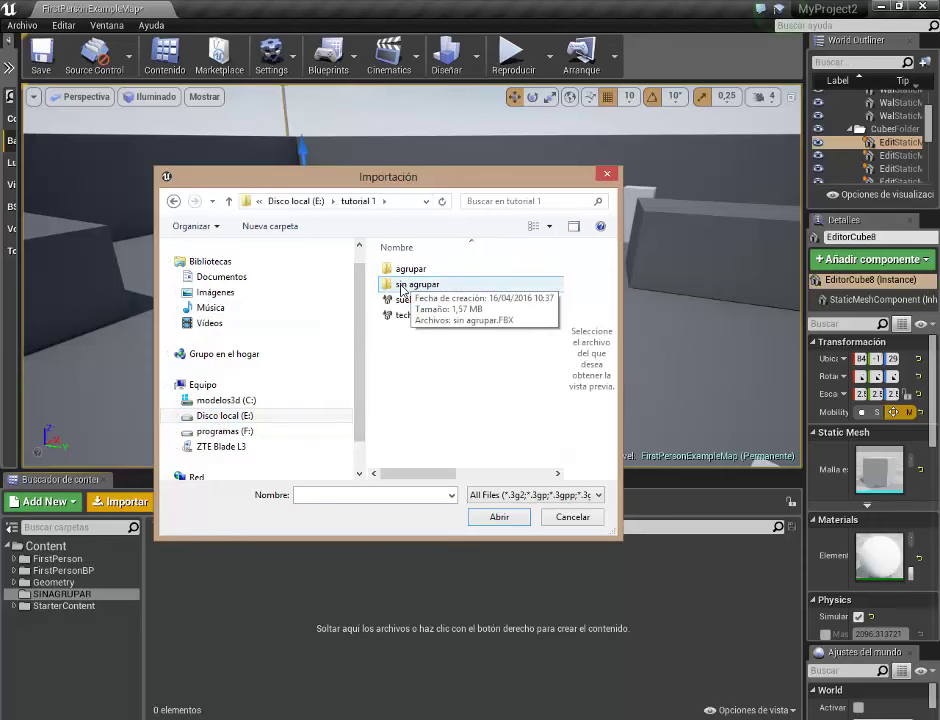
double_click(395, 285)
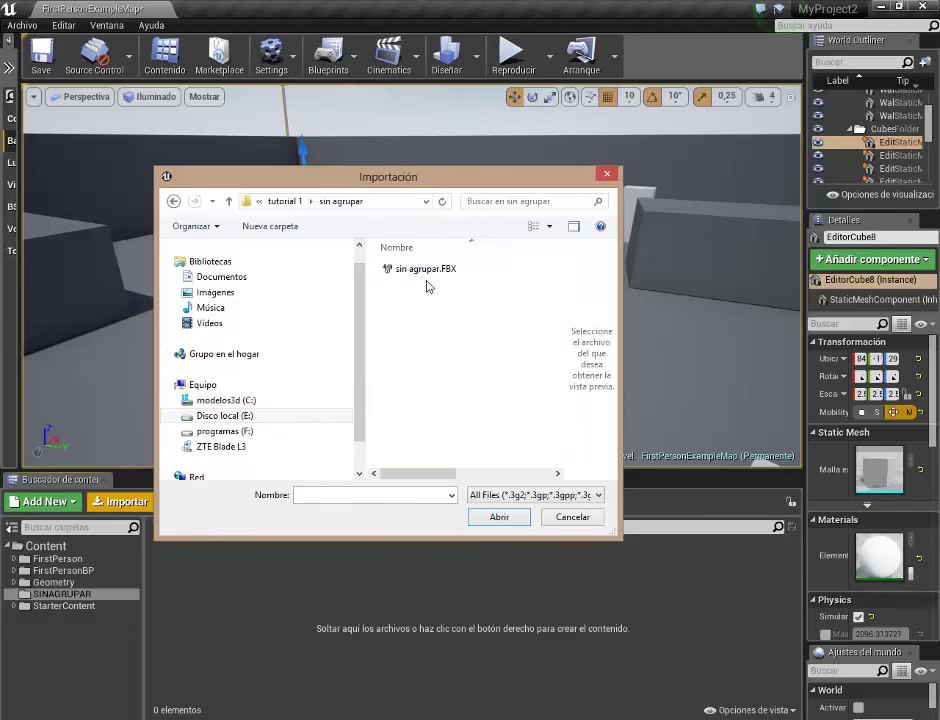
left_click(425, 275)
left_click(497, 517)
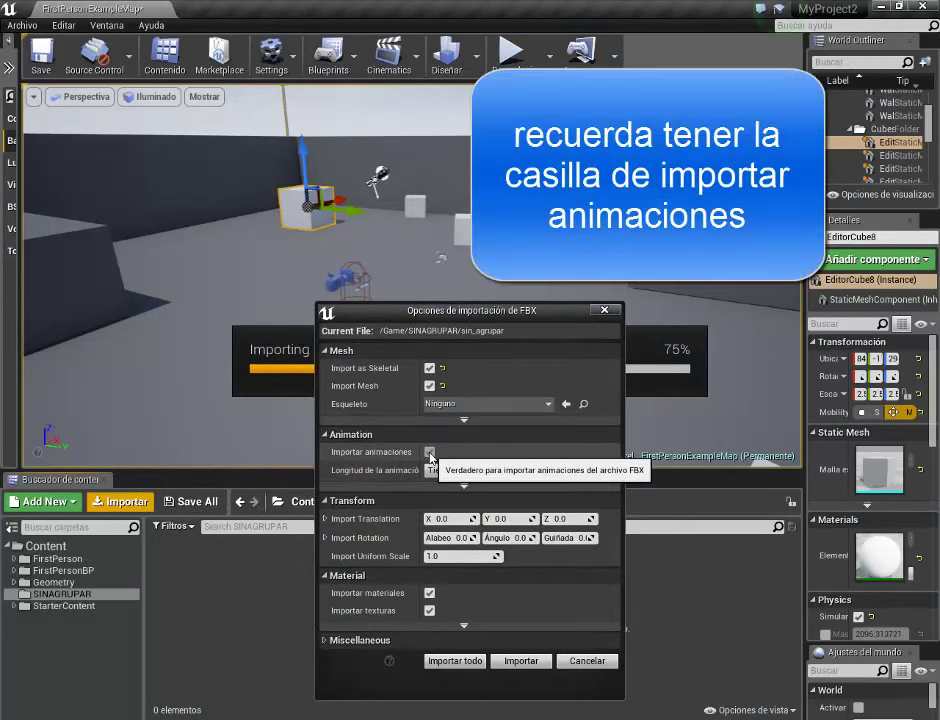
Step: Import it with Importar animaciones enabled, then close the Message Log
left_click(430, 452)
left_click(521, 661)
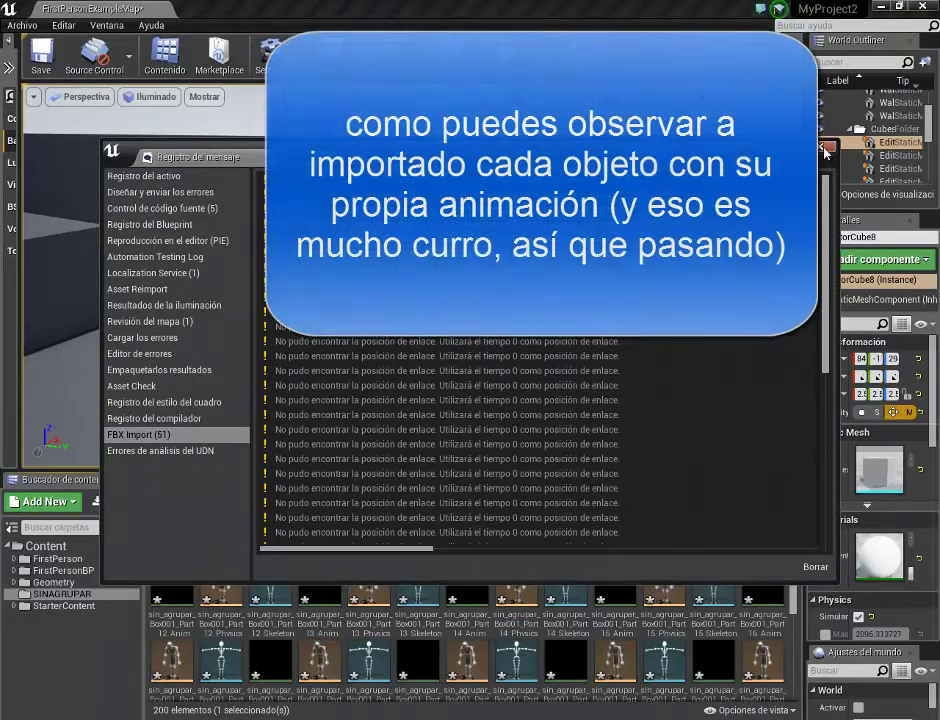
left_click(819, 147)
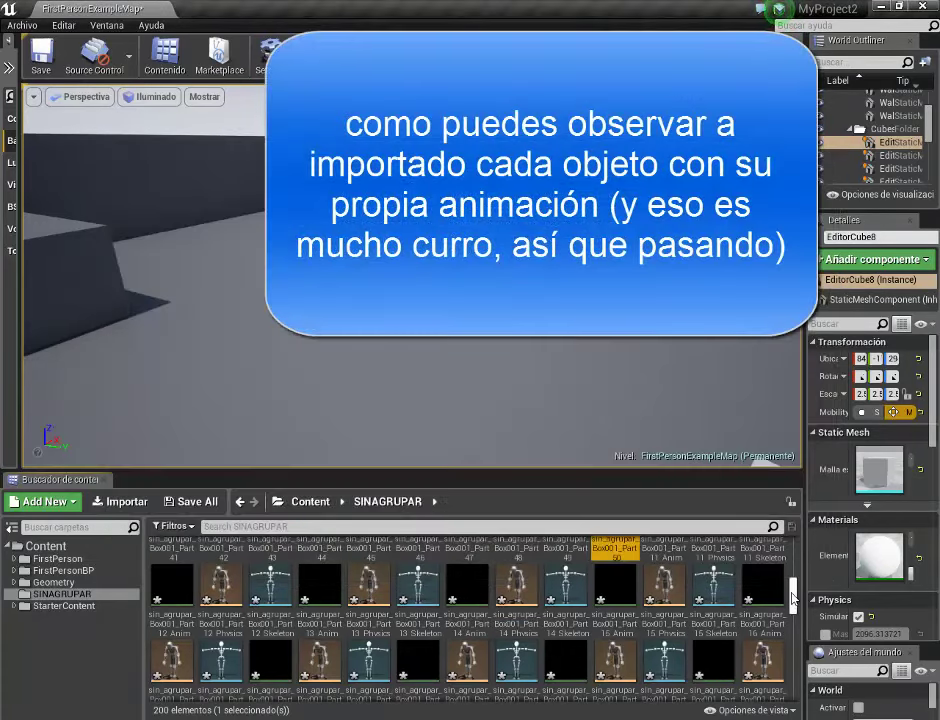
left_click_drag(797, 597, 804, 687)
scroll(470, 610, "up", 5)
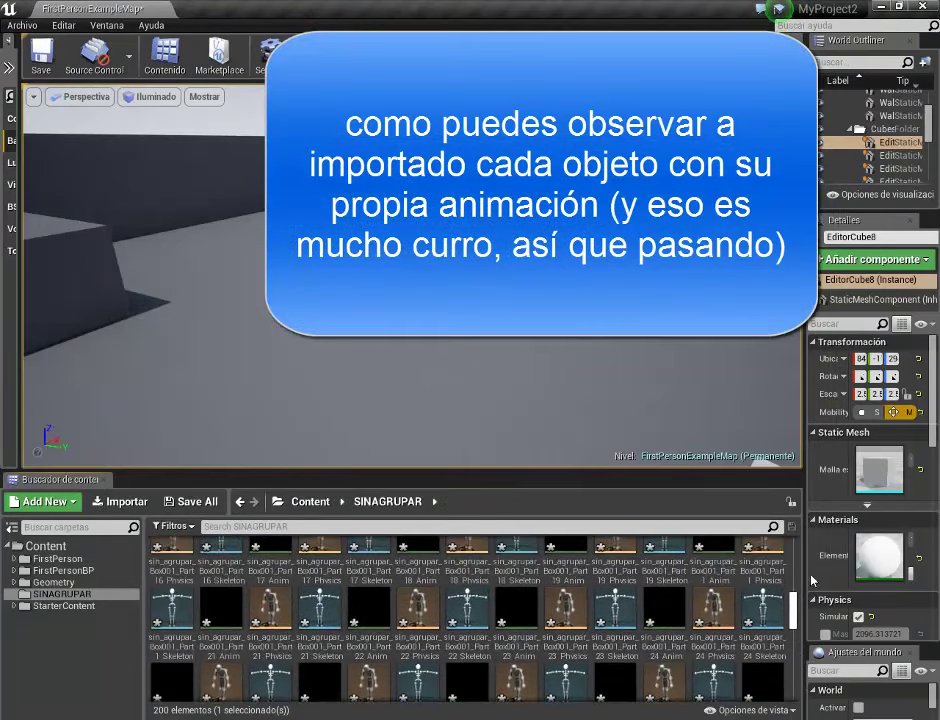
scroll(470, 610, "up", 5)
scroll(470, 610, "up", 5)
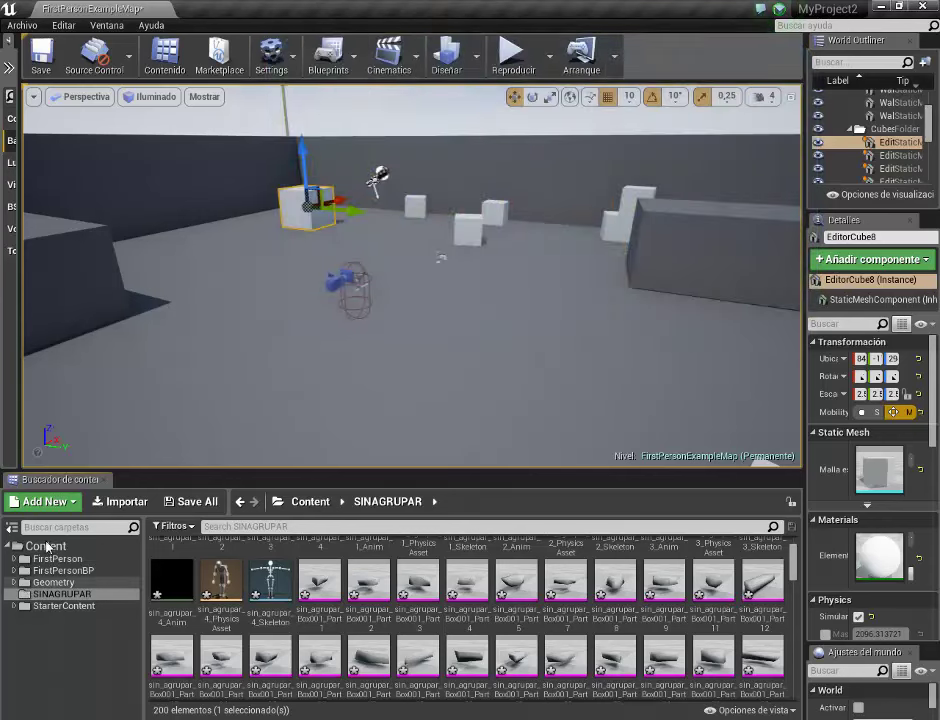
Step: Create a new AGRUPADOS folder under Content and open it, ready for importing
left_click(45, 546)
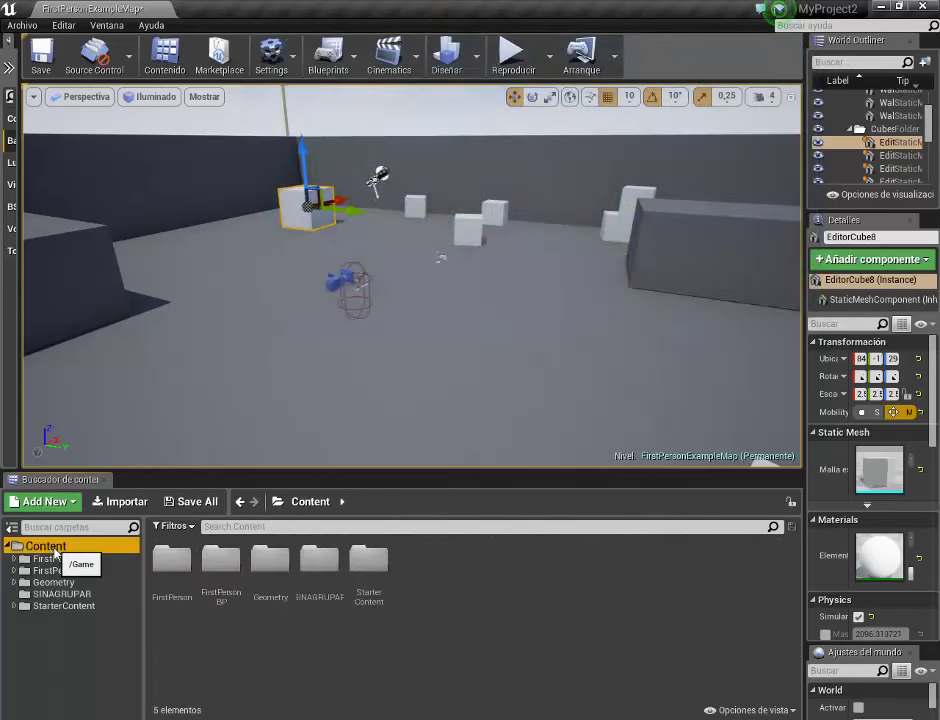
right_click(455, 578)
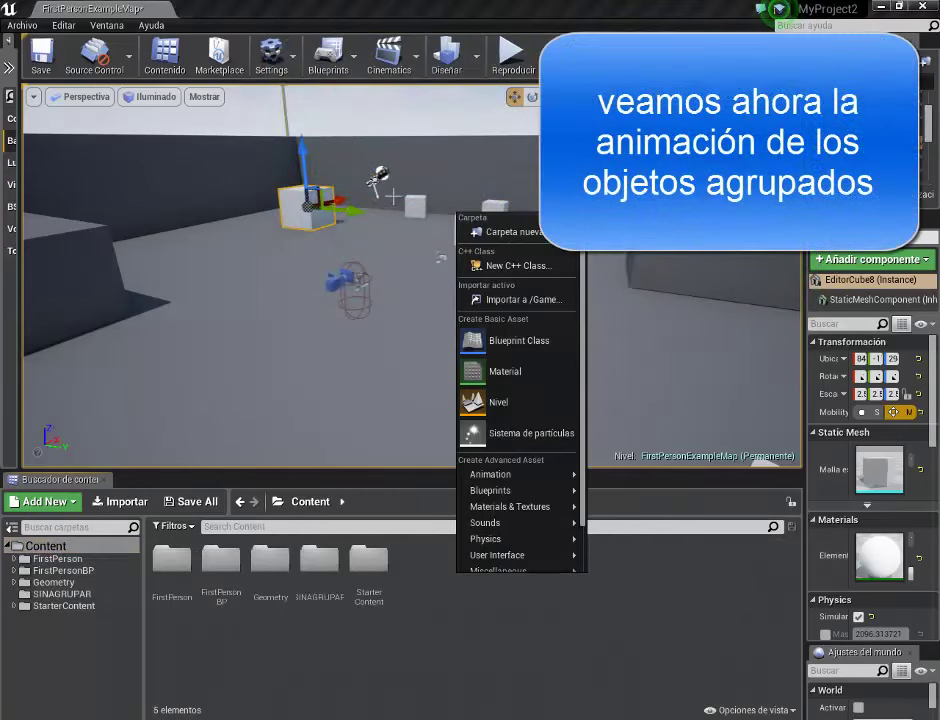
left_click(510, 232)
type("AGRU")
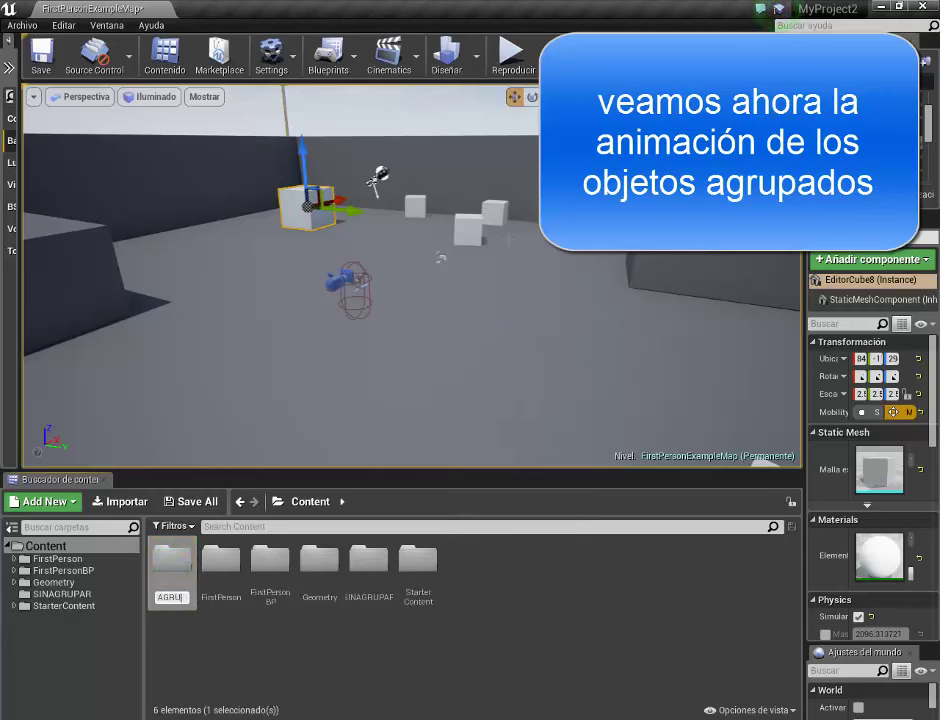
type("PADOS")
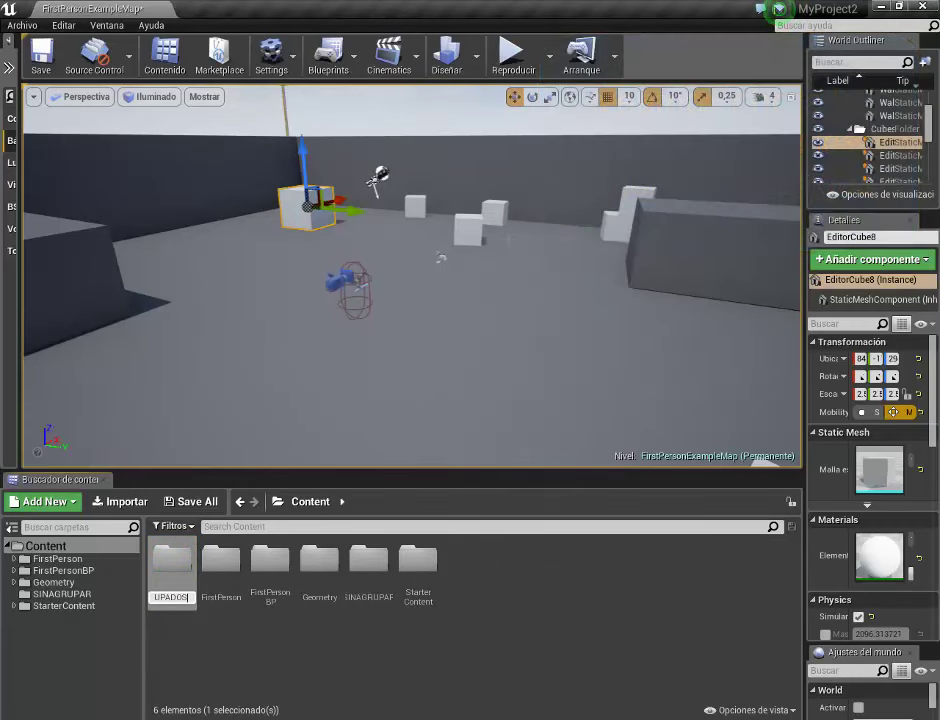
key("Return")
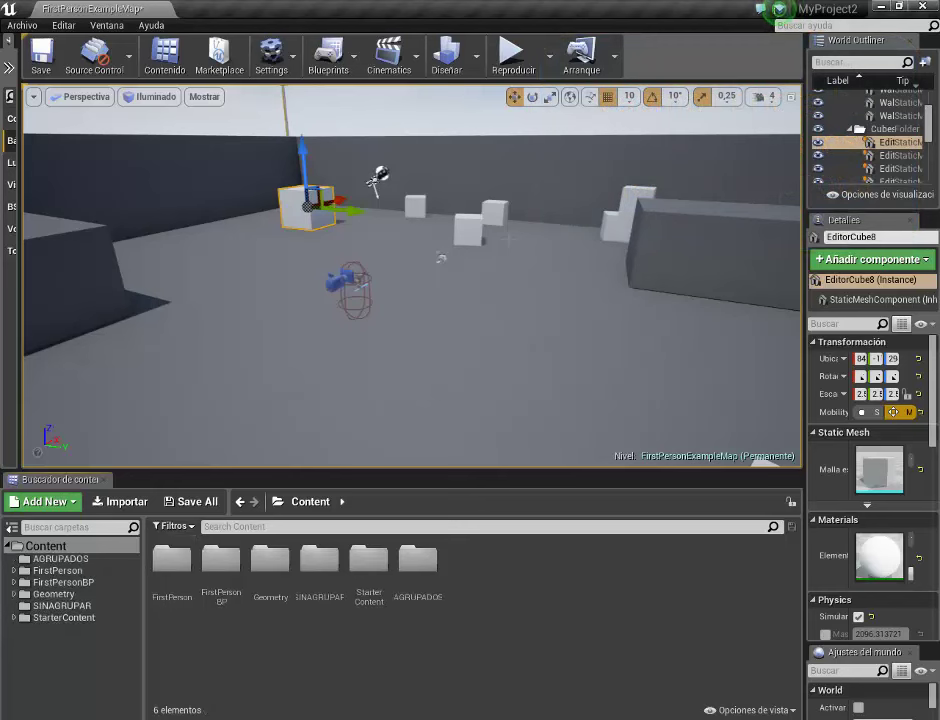
double_click(420, 562)
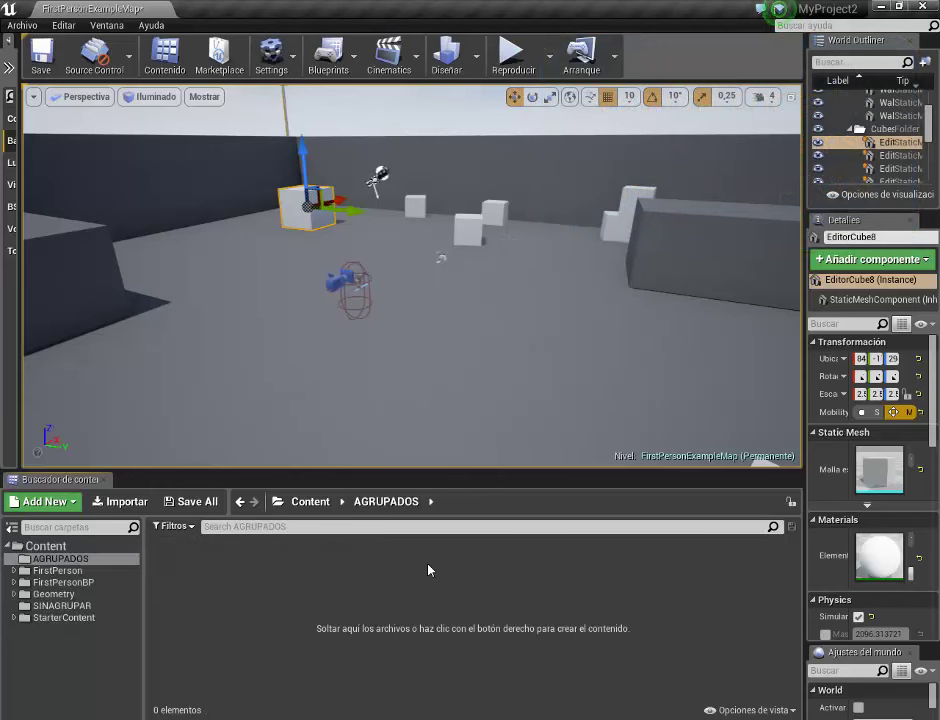
left_click(127, 502)
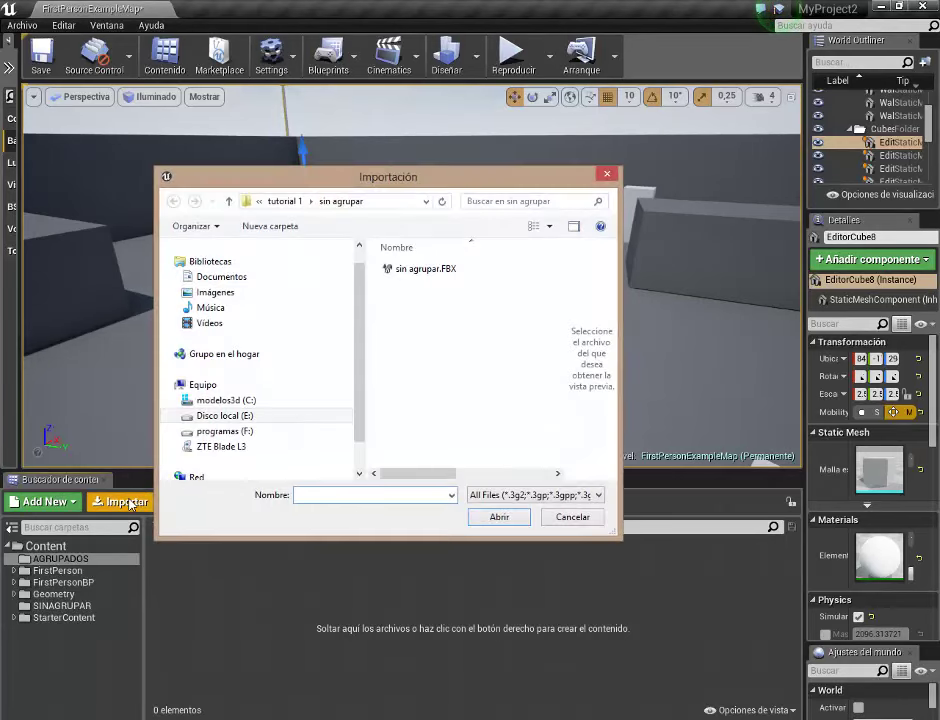
Step: Import agrupar.FBX from E:\tutorial 1\agrupar into AGRUPADOS with the default FBX options
left_click(177, 416)
left_click(228, 432)
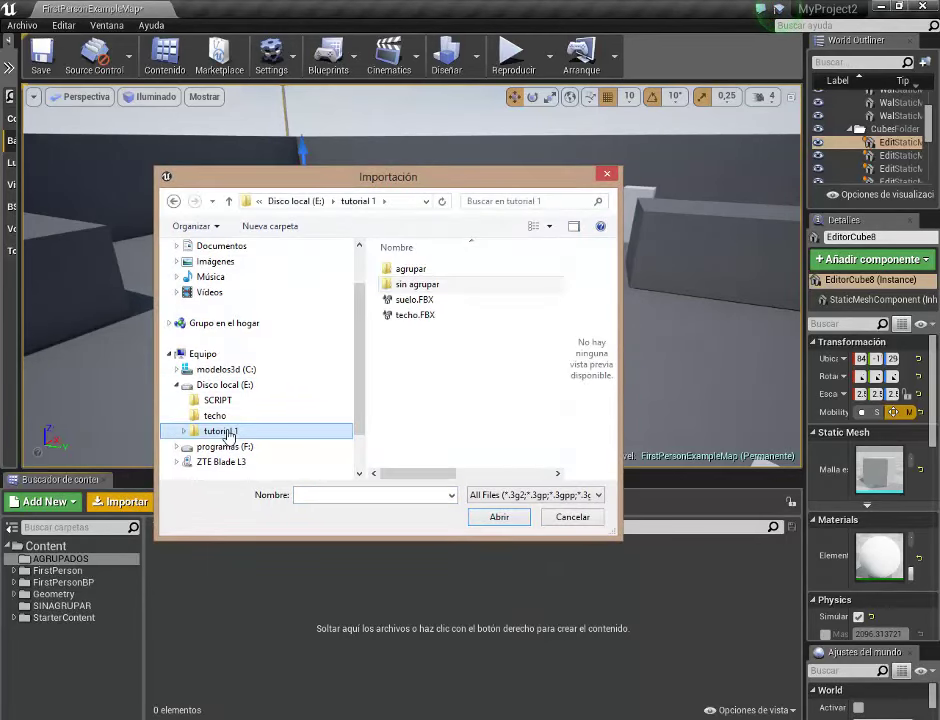
double_click(409, 270)
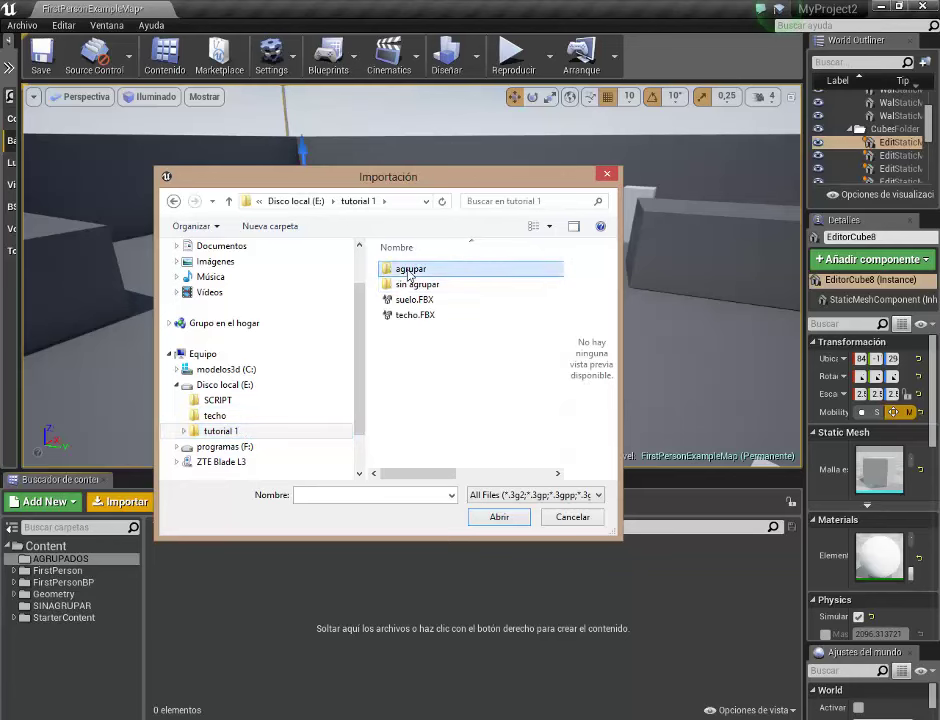
left_click(412, 270)
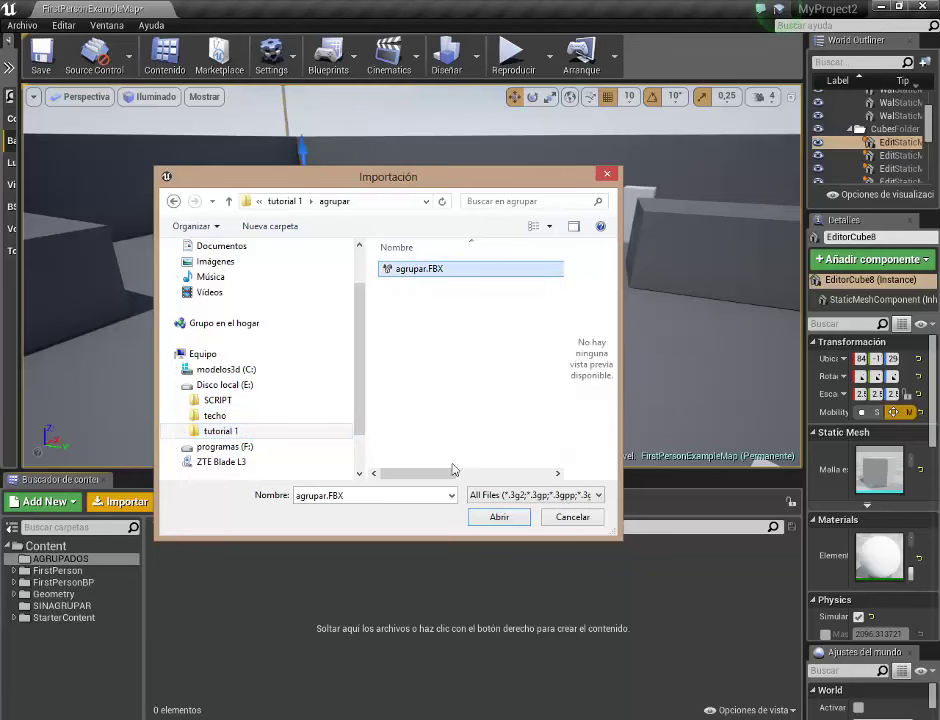
left_click(489, 517)
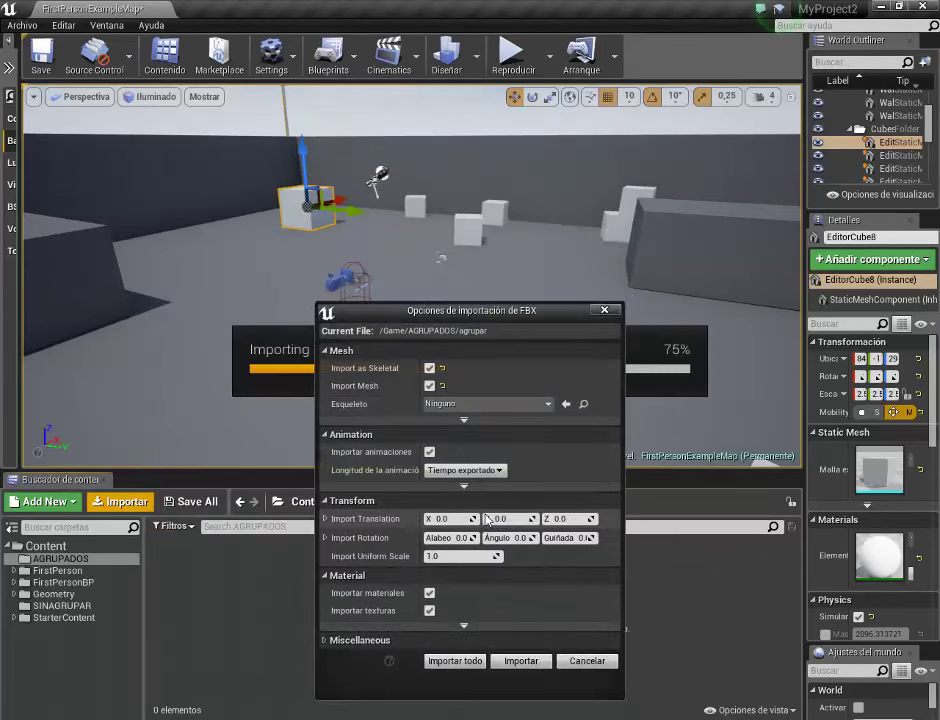
left_click(521, 661)
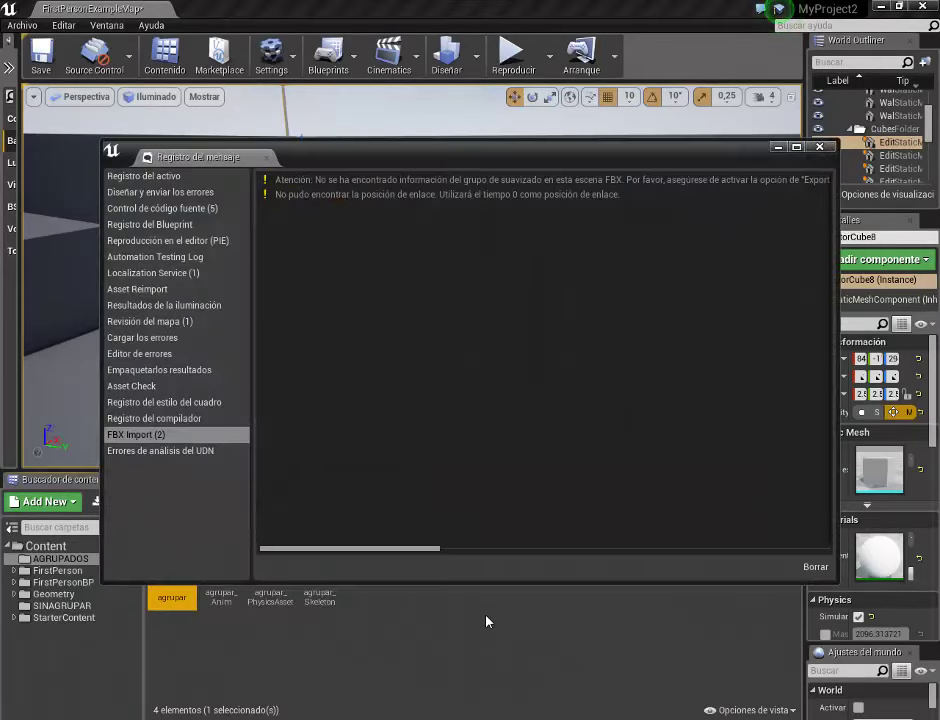
left_click(819, 148)
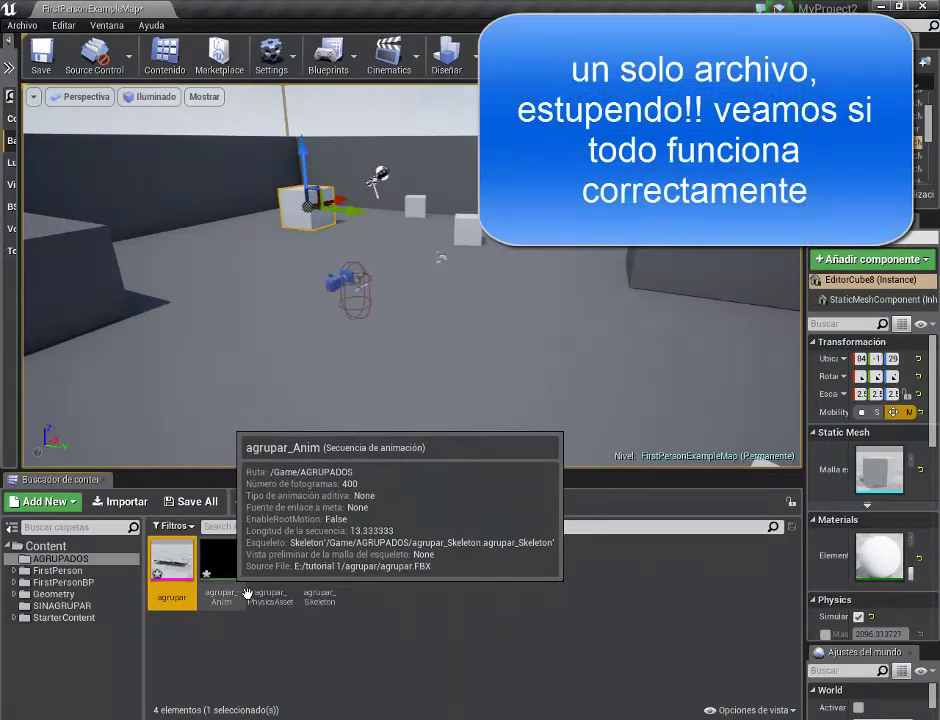
left_click(415, 635)
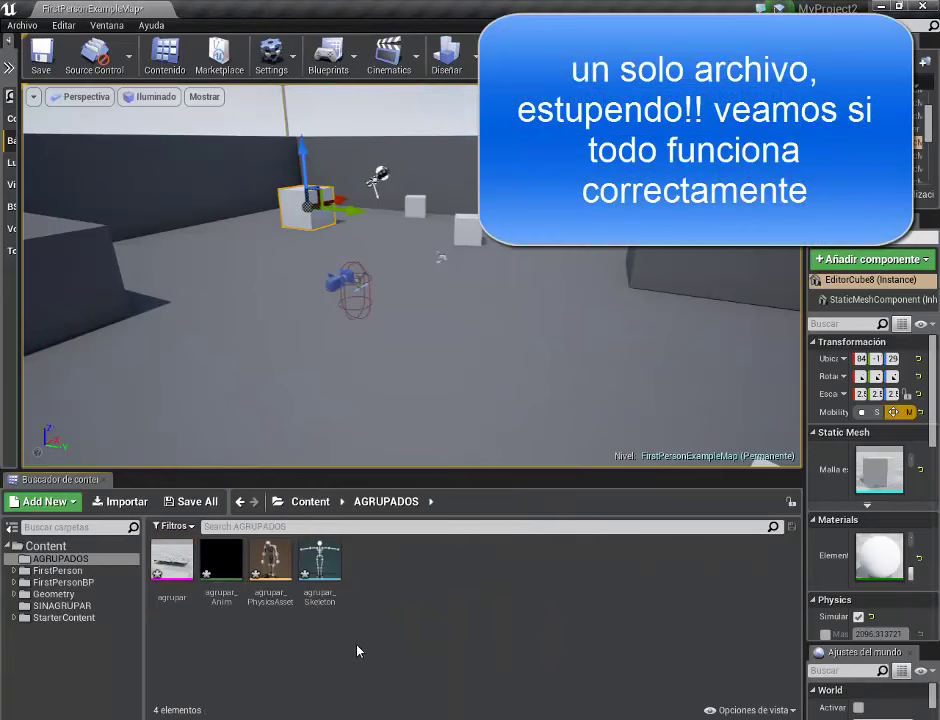
Step: Choose suelo.FBX and techo.FBX from E:\tutorial 1 for import into AGRUPADOS
left_click(121, 501)
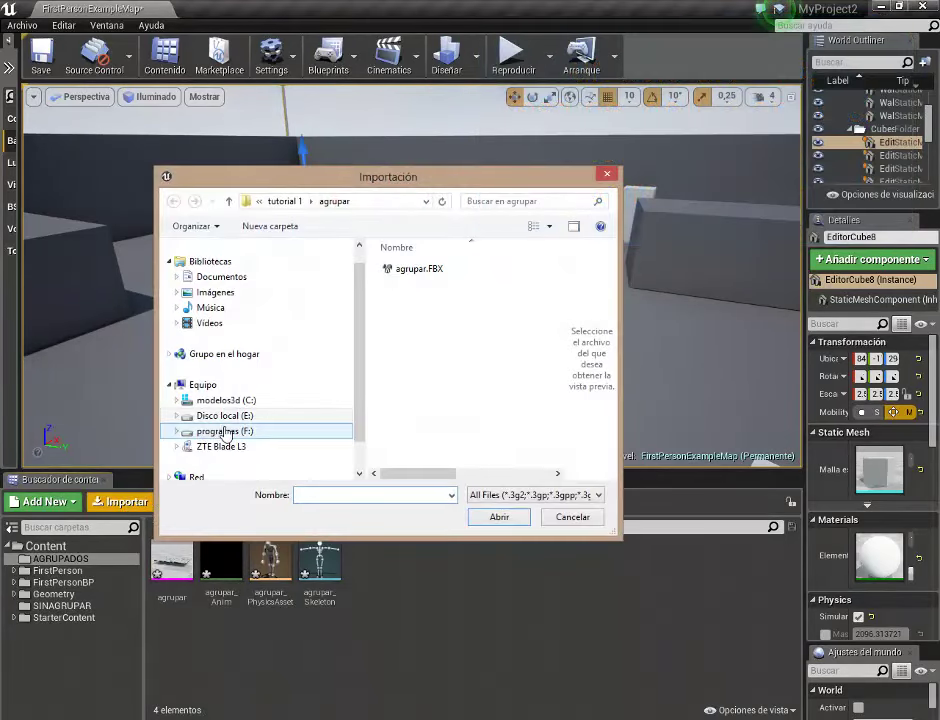
left_click(225, 431)
left_click(225, 416)
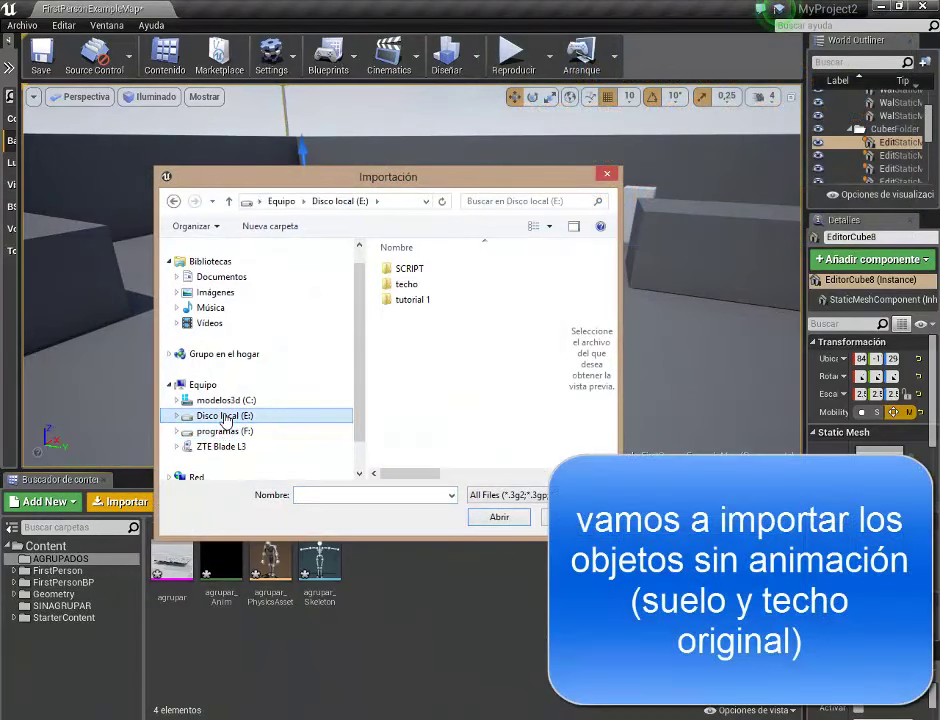
double_click(409, 301)
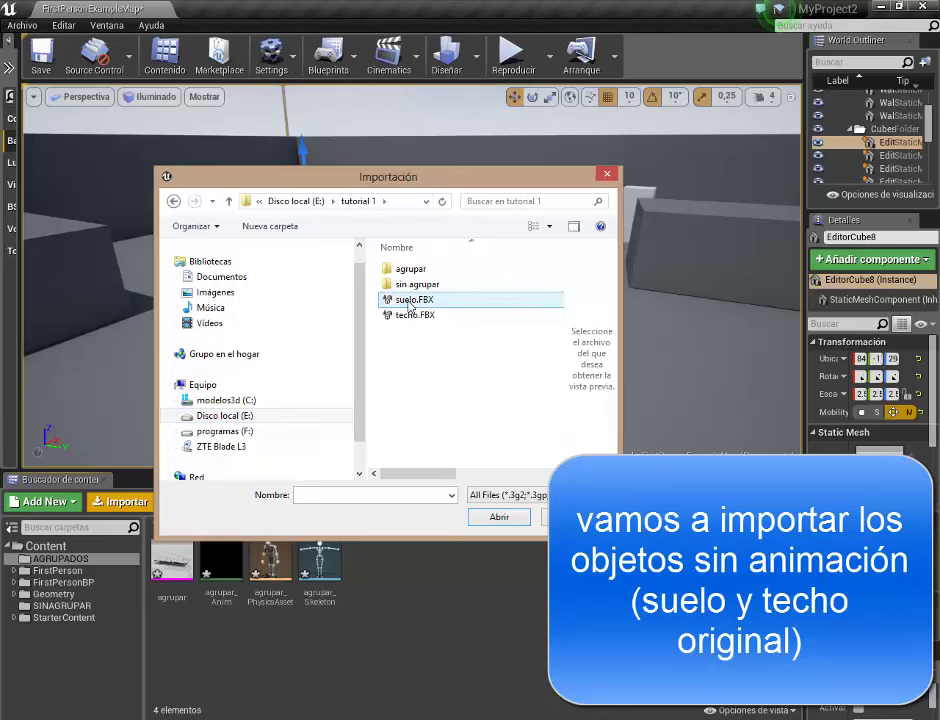
left_click(400, 300)
left_click(407, 317, "shift")
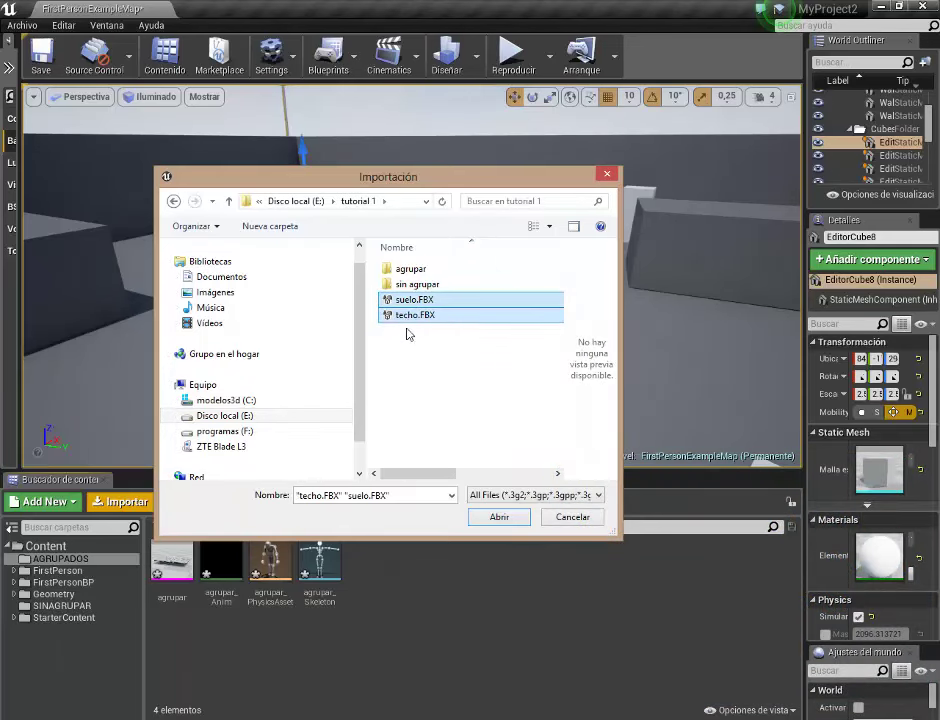
left_click(500, 517)
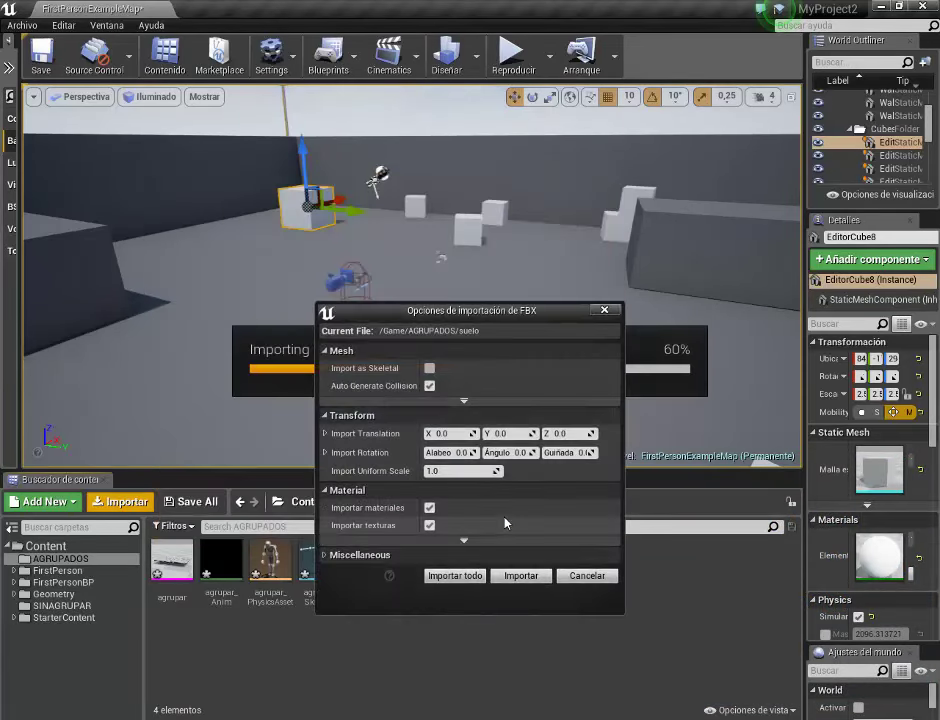
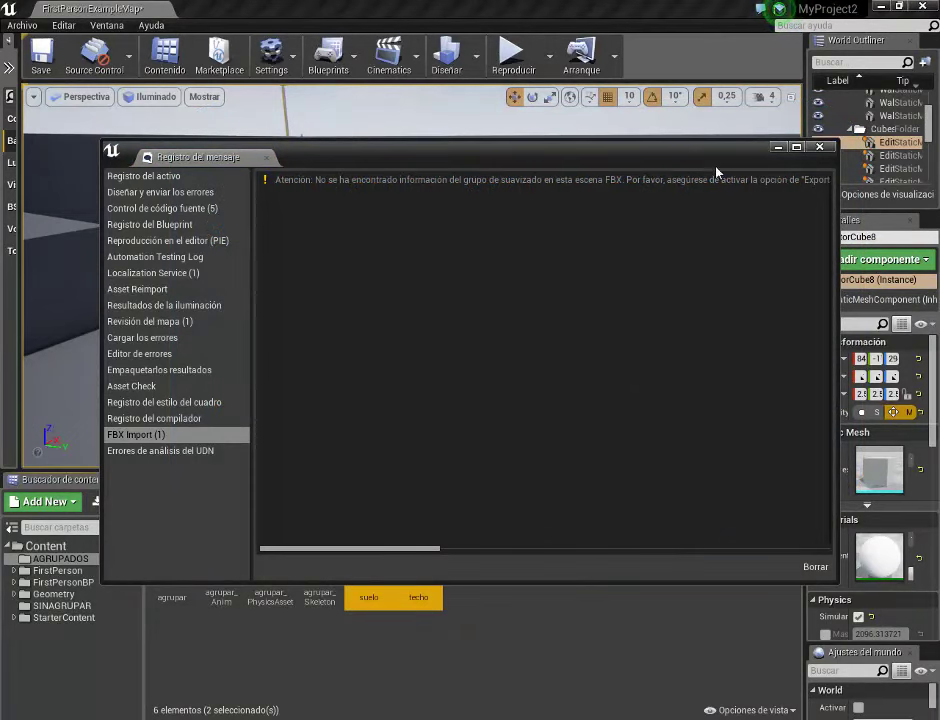
Step: Place the agrupar_Anim animation and the suelo and techo meshes from the Content Browser into the room
left_click(820, 147)
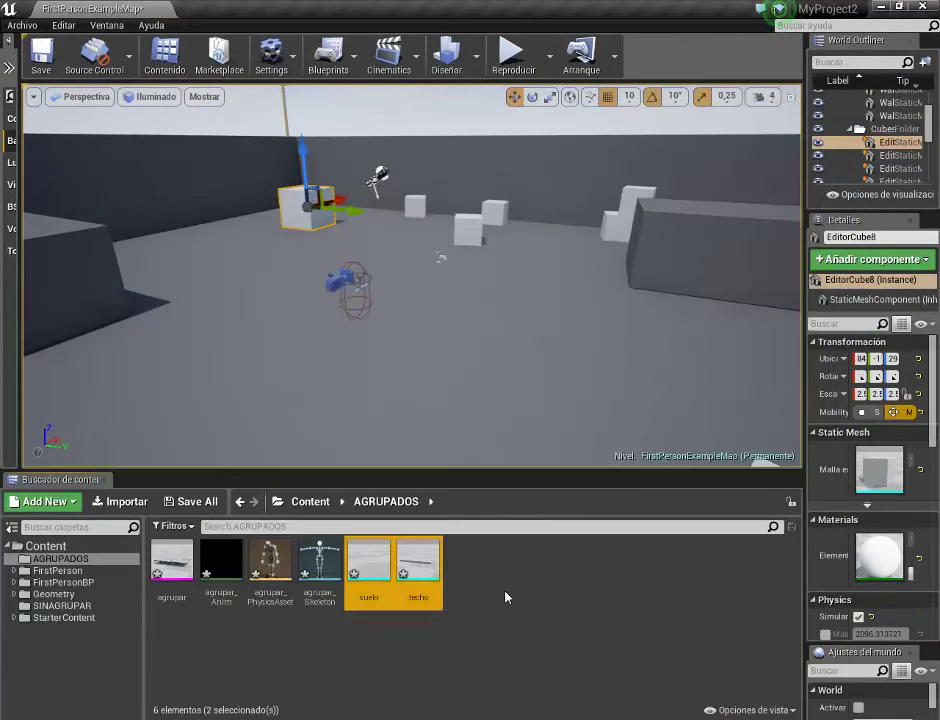
left_click(505, 600)
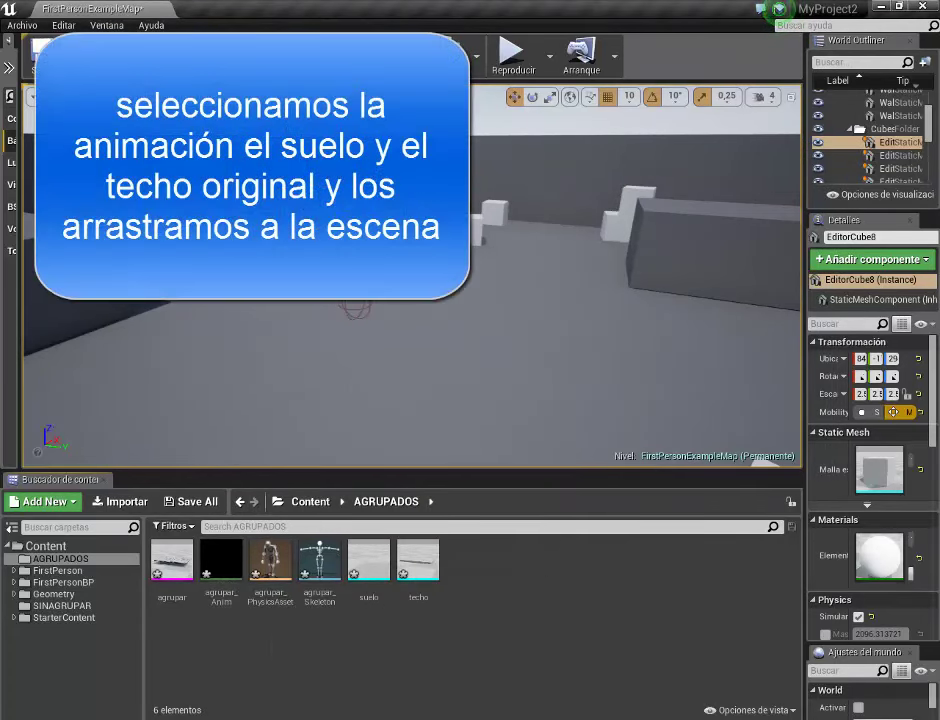
mouse_move(221, 562)
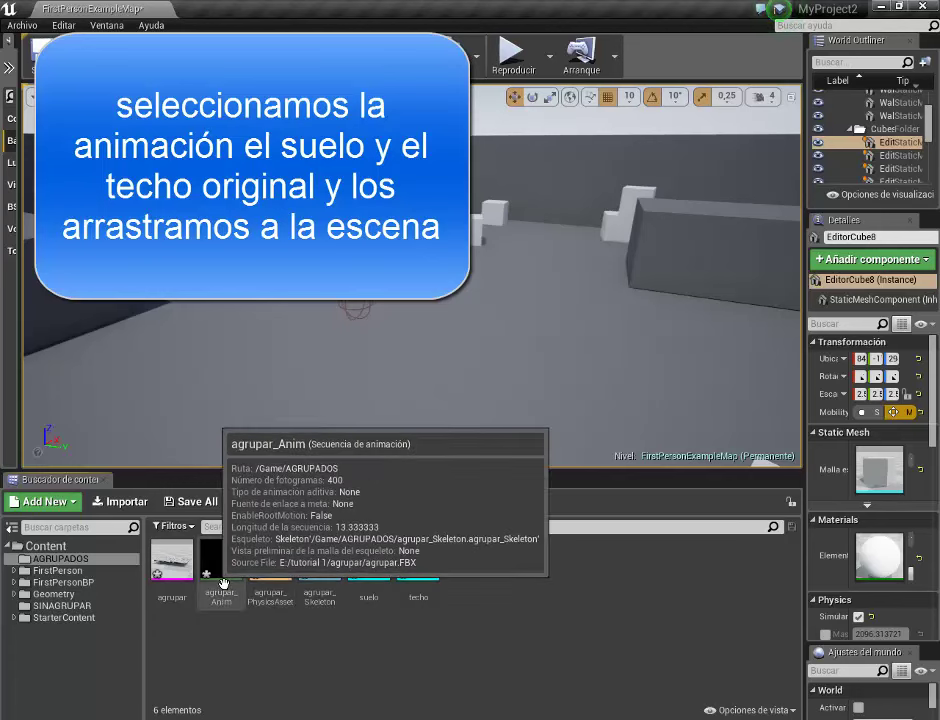
left_click(222, 583)
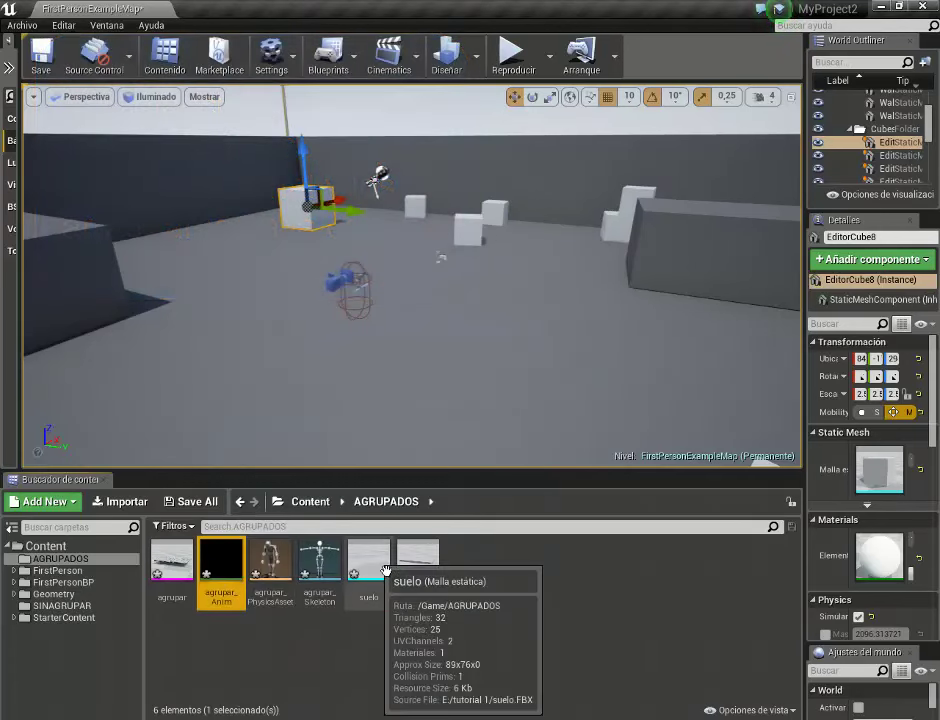
left_click(392, 590, "ctrl")
left_click(418, 570, "ctrl")
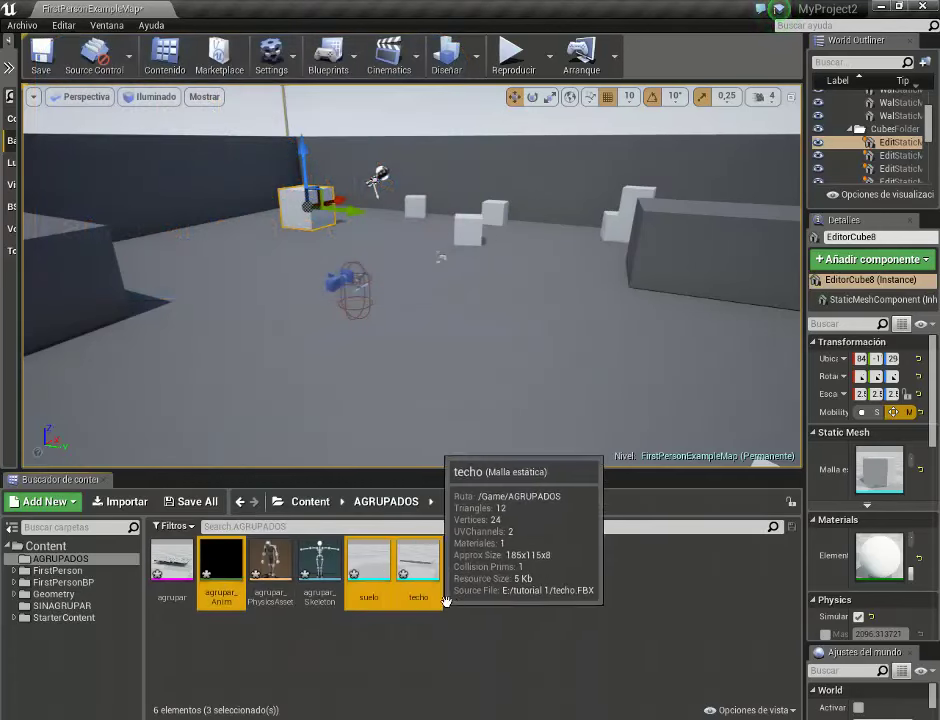
left_click_drag(210, 570, 362, 333)
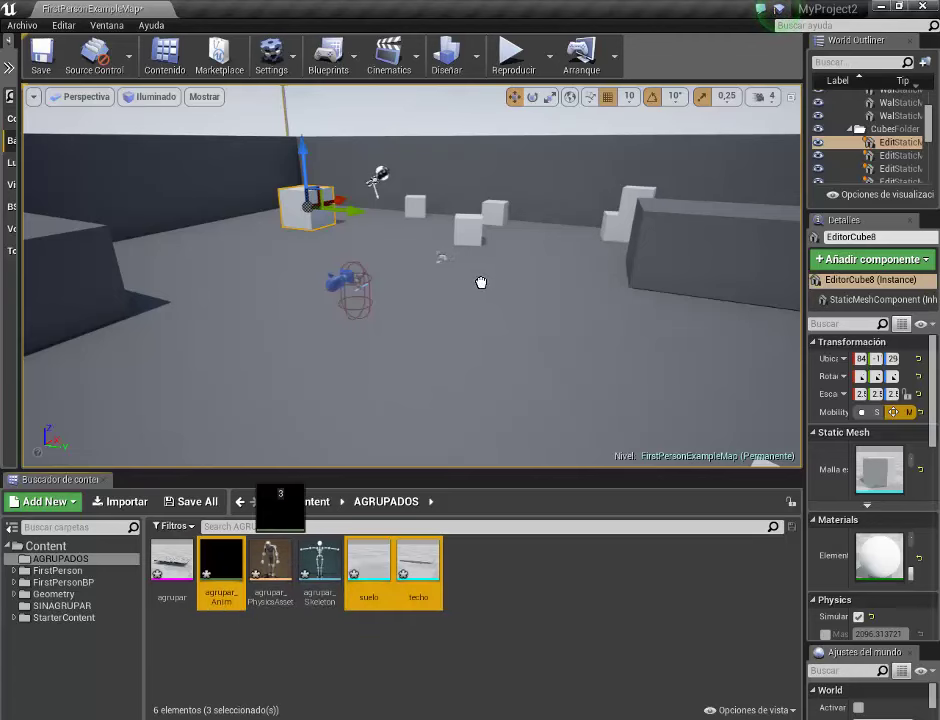
left_click_drag(481, 283, 484, 283)
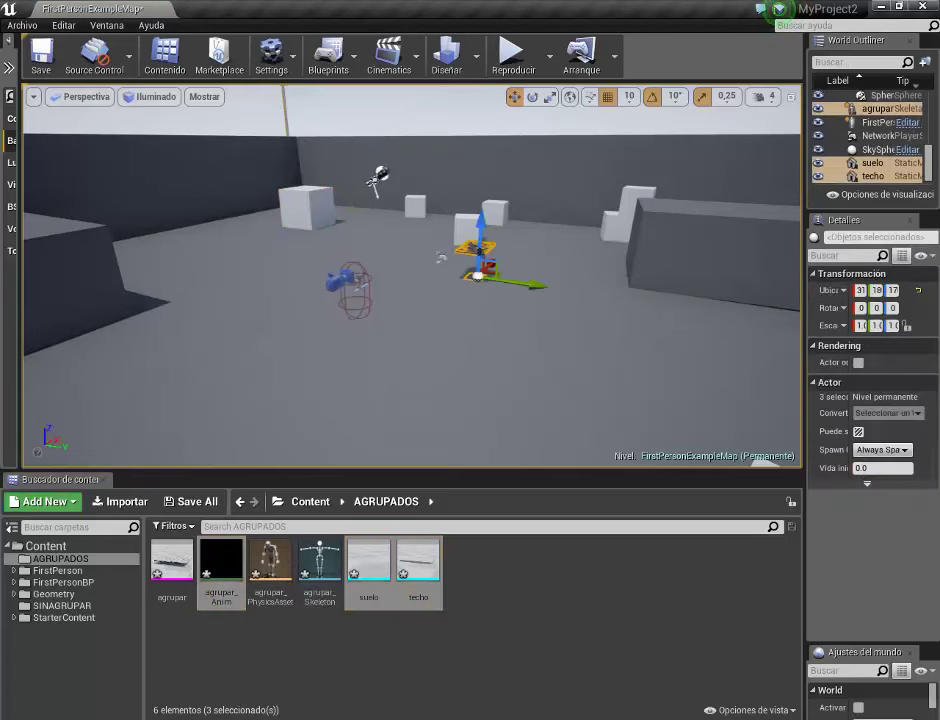
Step: Scale the three newly placed pieces up to 3.75
key("f")
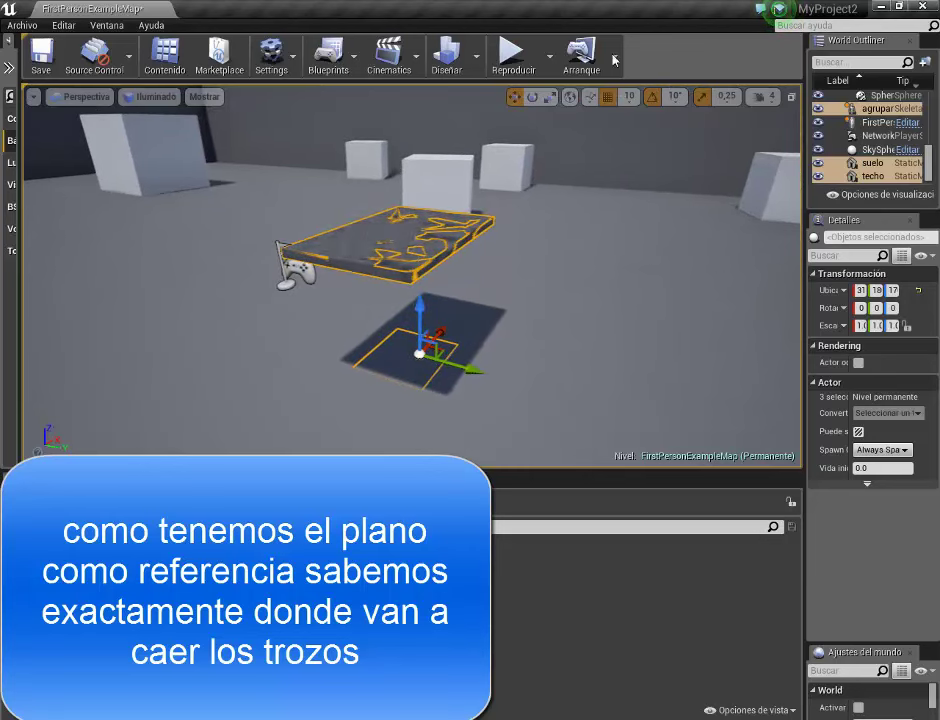
left_click(569, 97)
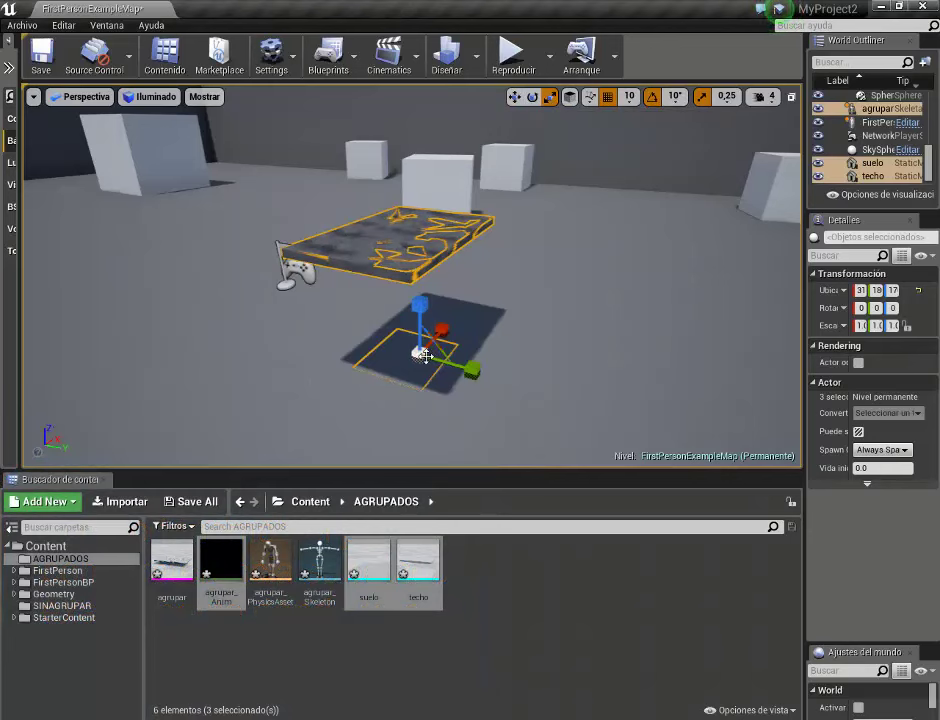
left_click_drag(425, 355, 418, 350)
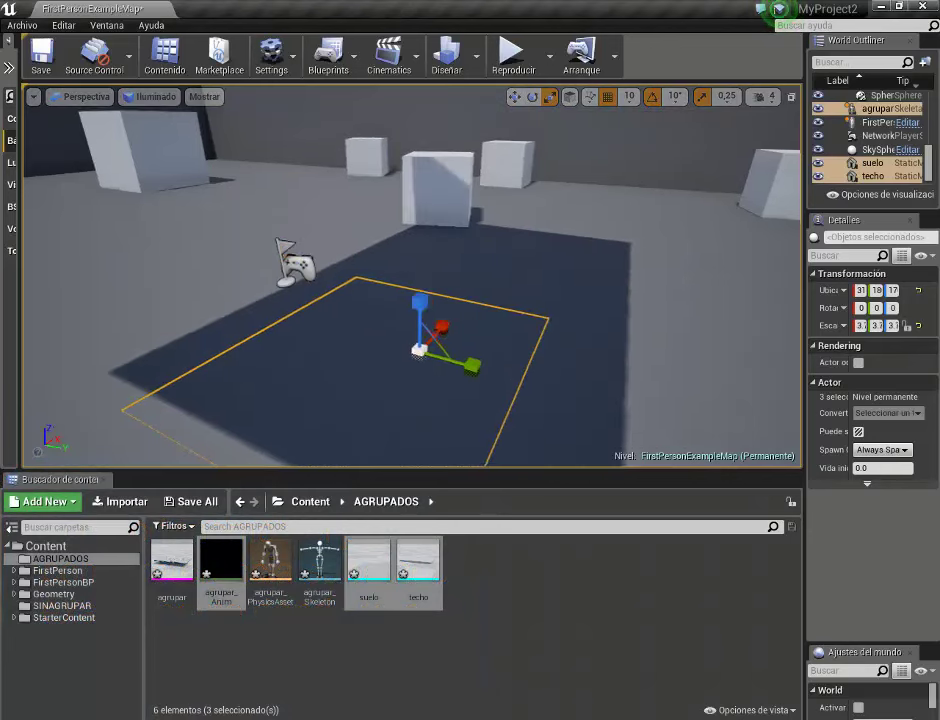
Step: Delete the suelo reference floor actor from the level
scroll(418, 350, "down", 3)
scroll(418, 350, "down", 3)
scroll(418, 350, "down", 3)
scroll(418, 350, "down", 1)
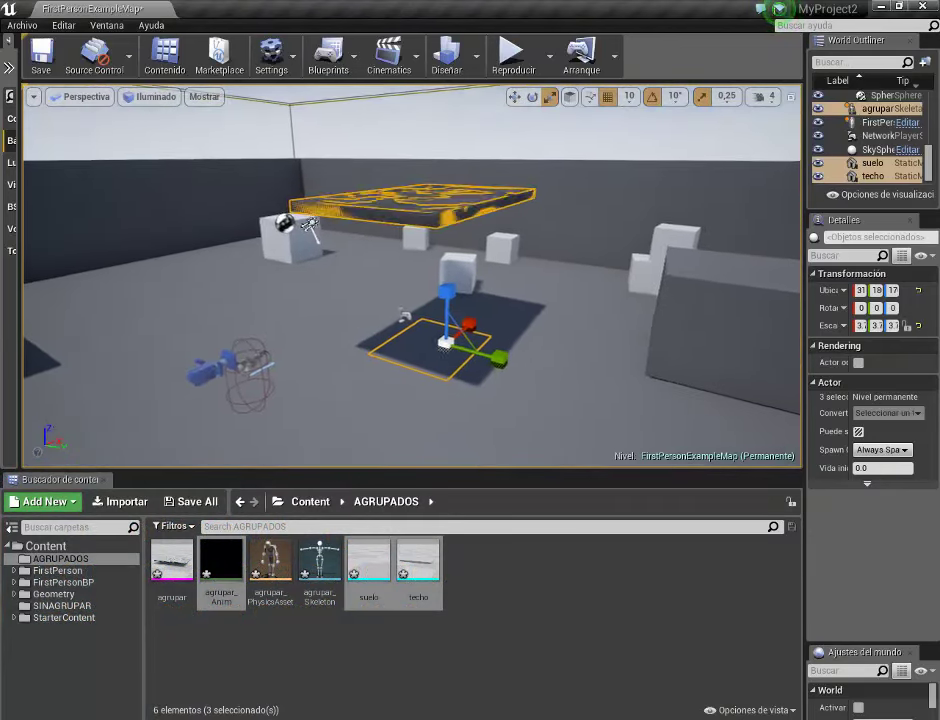
scroll(445, 343, "up", 1)
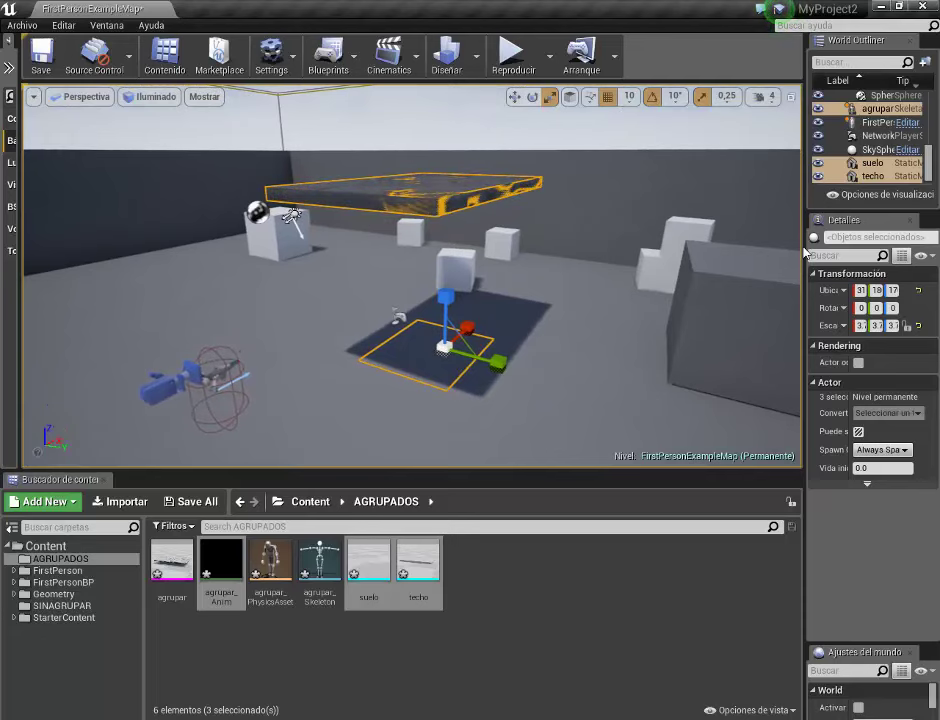
left_click_drag(805, 253, 596, 250)
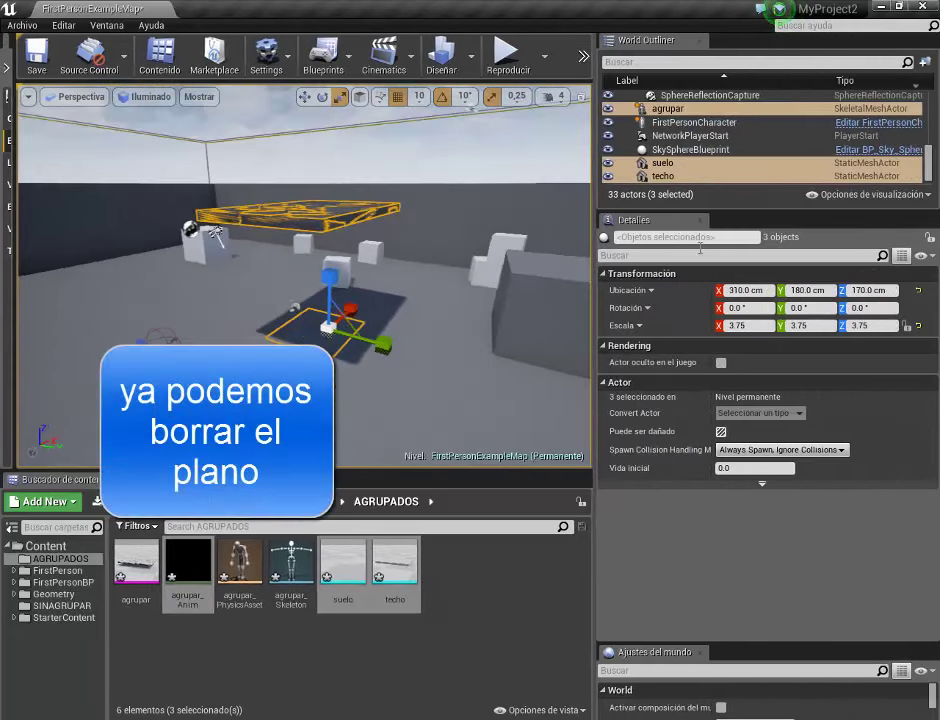
left_click_drag(740, 226, 740, 292)
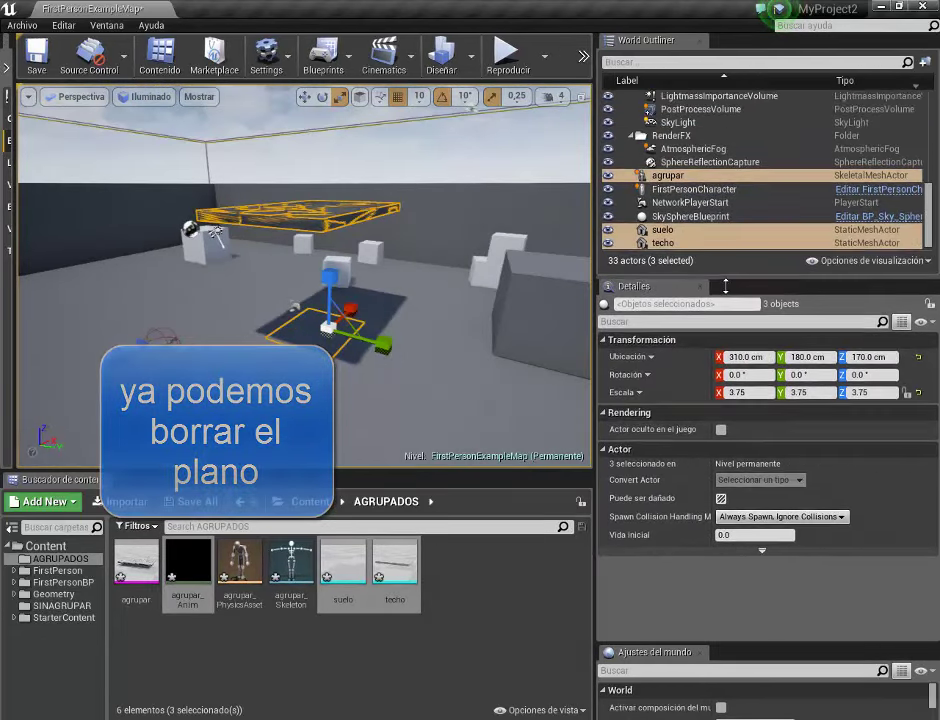
left_click(664, 231)
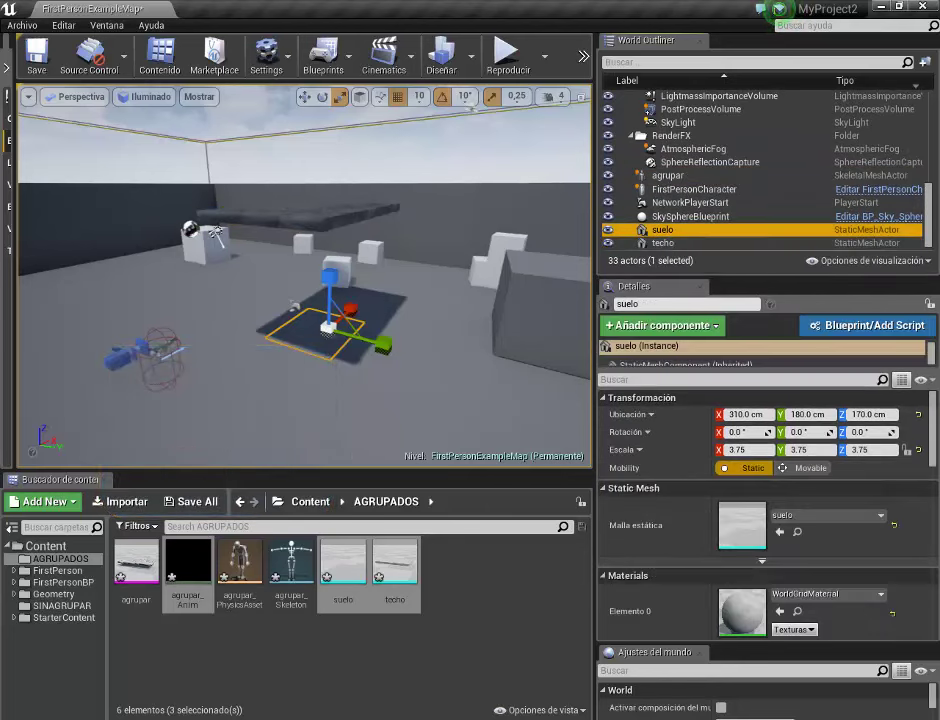
key("Delete")
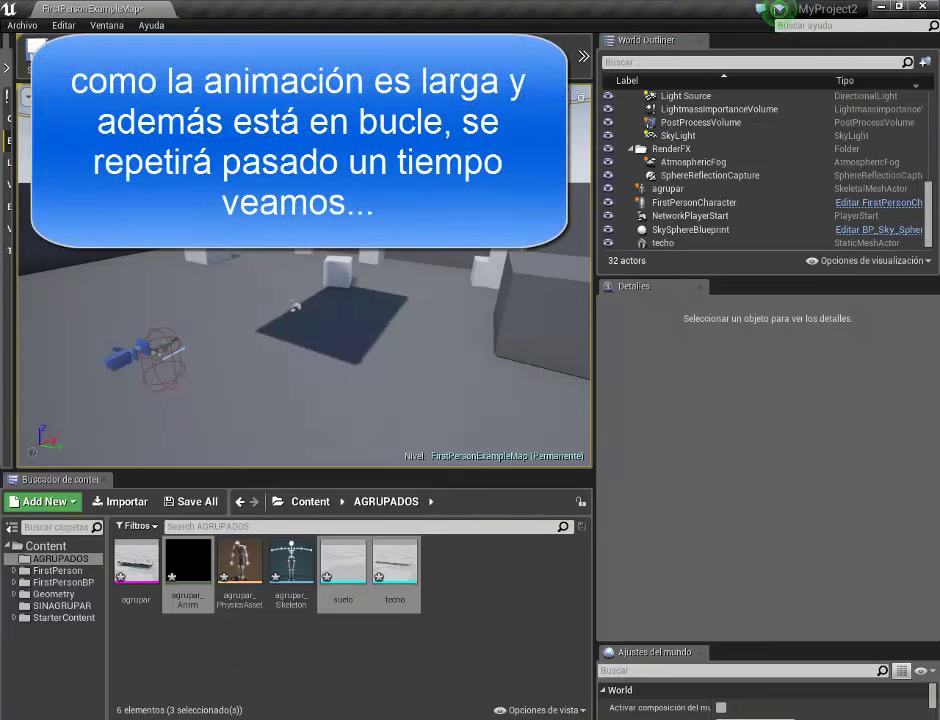
Step: Select the agrupar actor and make the level viewport wider and taller
left_click(668, 188)
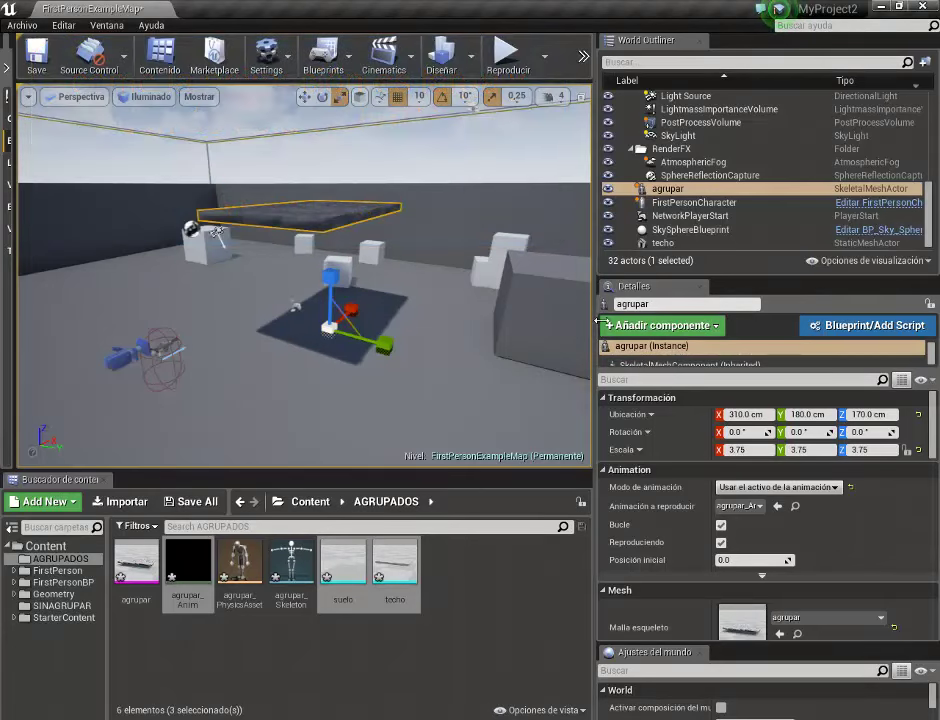
left_click_drag(597, 322, 755, 322)
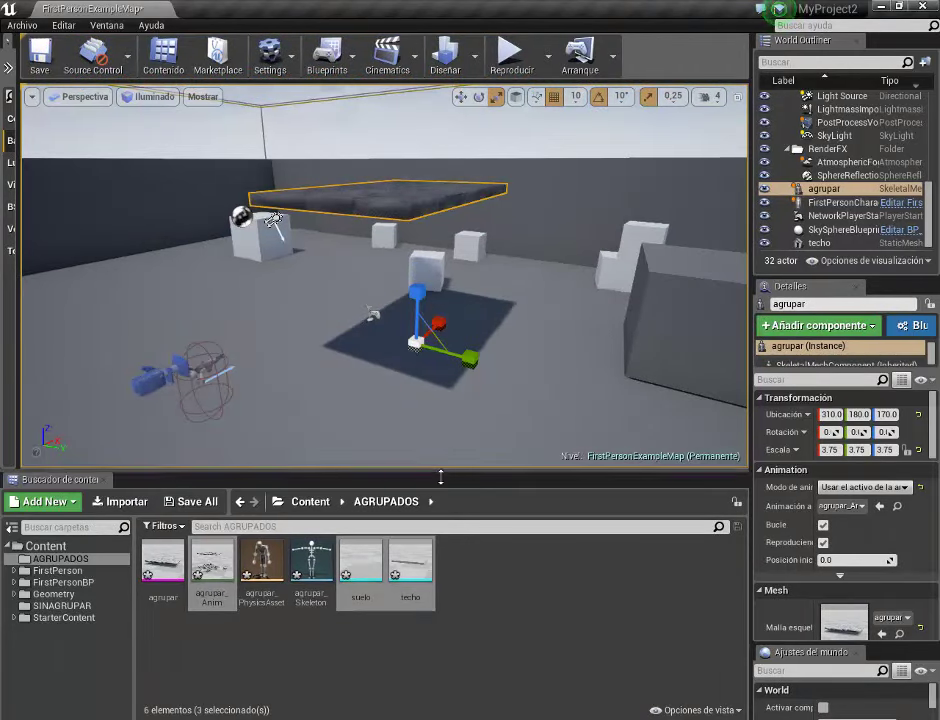
left_click_drag(423, 470, 423, 622)
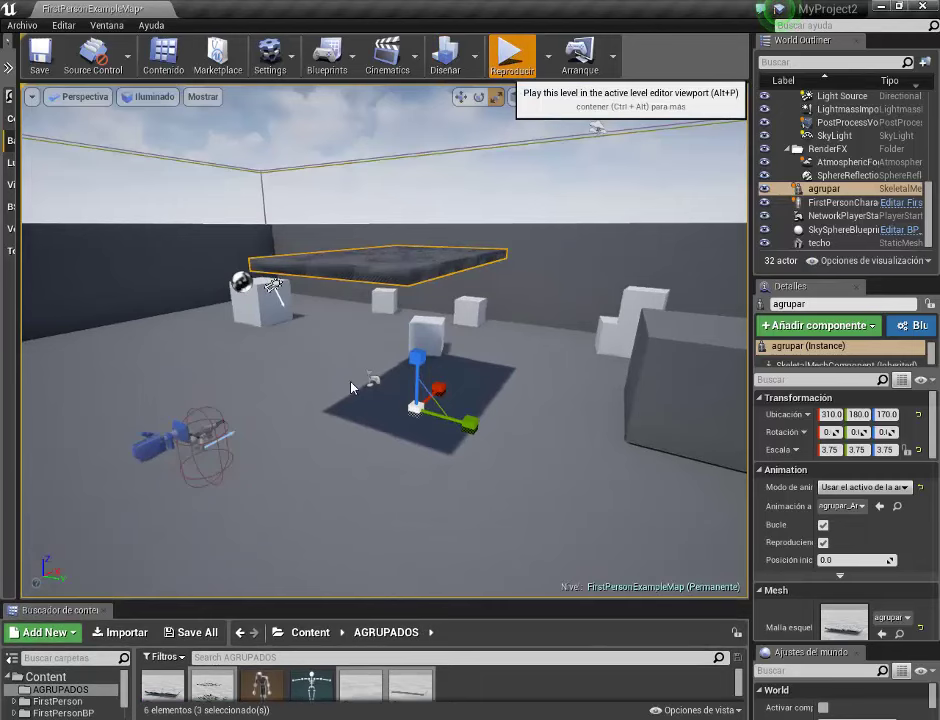
left_click(510, 62)
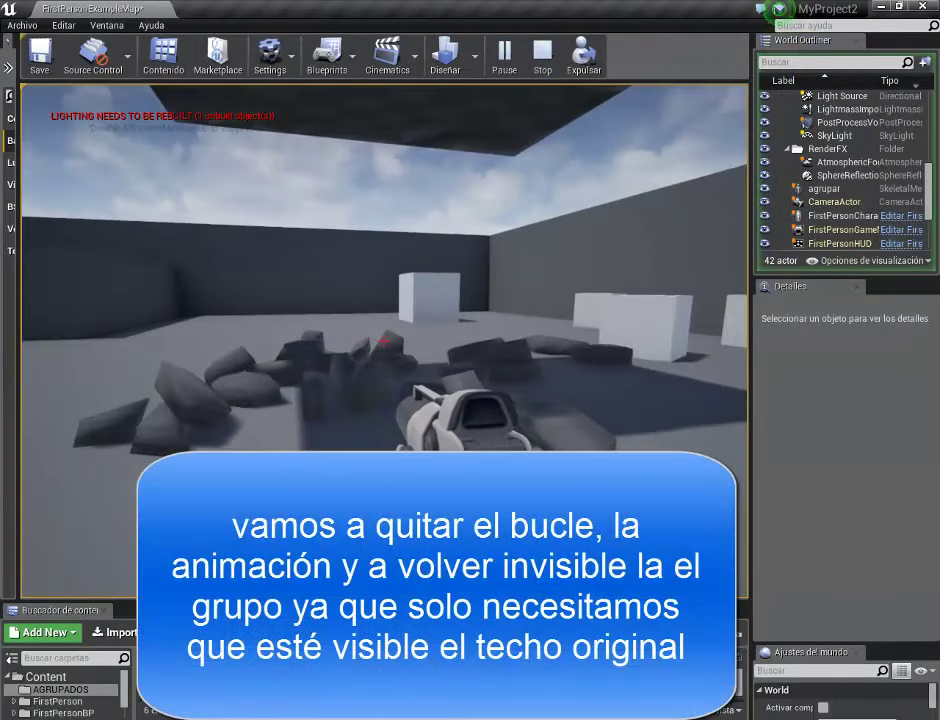
Step: Exit play mode and uncheck Bucle and Reproduciendo for the agrupar animation
key("Escape")
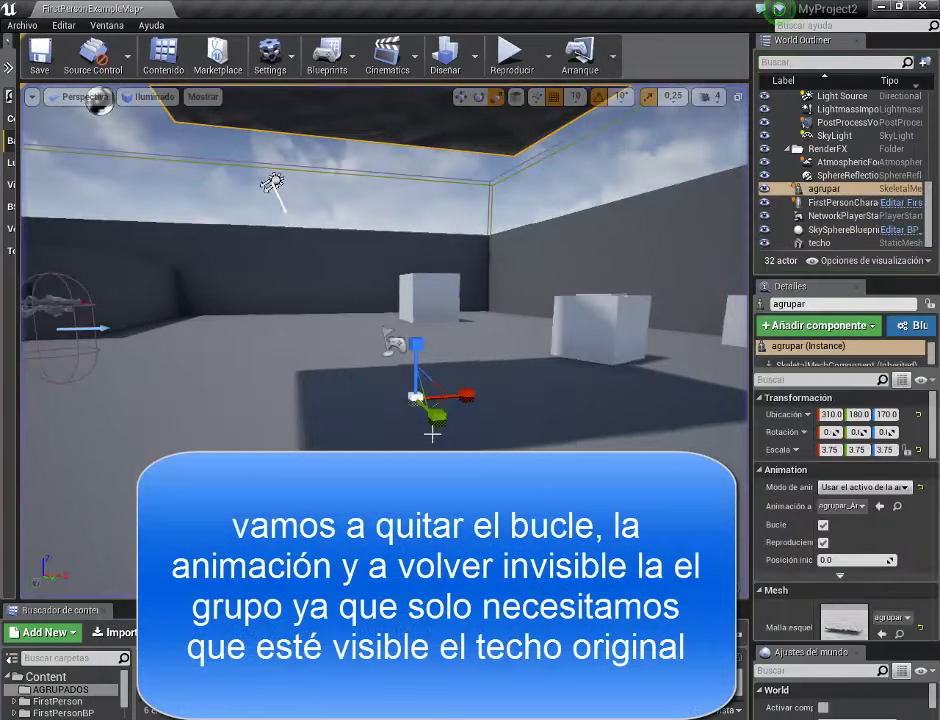
mouse_move(385, 300)
right_mouse_down()
mouse_move(330, 265)
mouse_move(413, 301)
right_mouse_up()
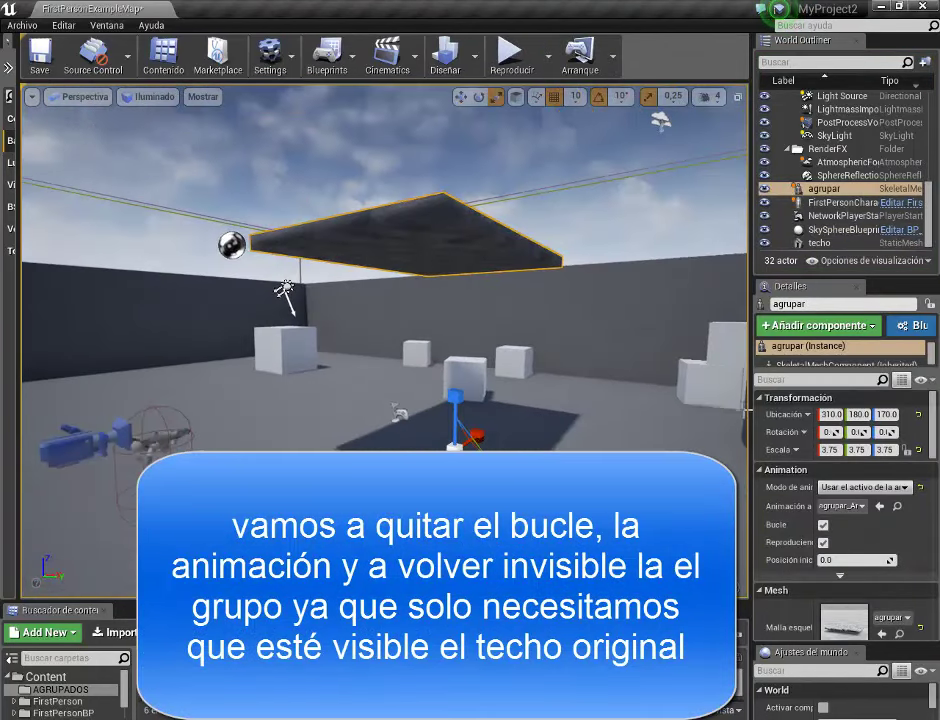
left_click_drag(753, 404, 569, 399)
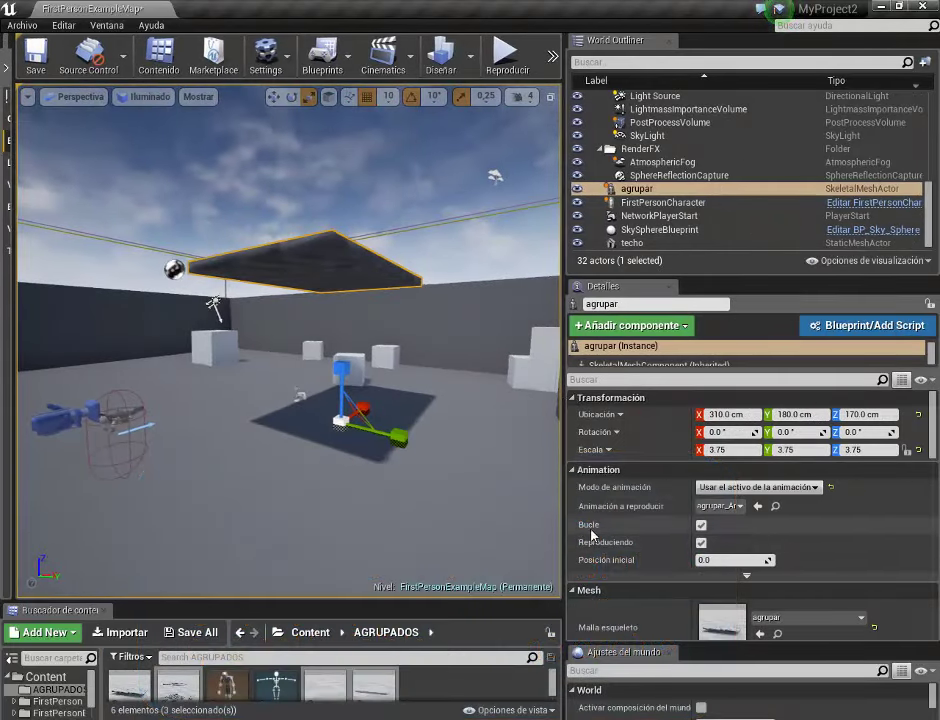
left_click(701, 525)
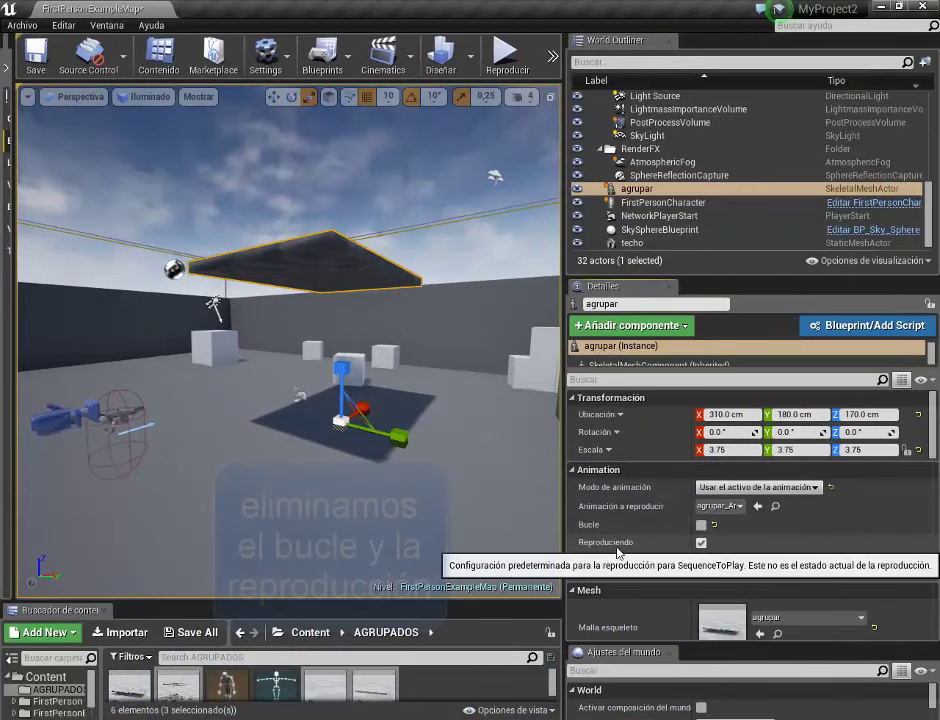
left_click(701, 542)
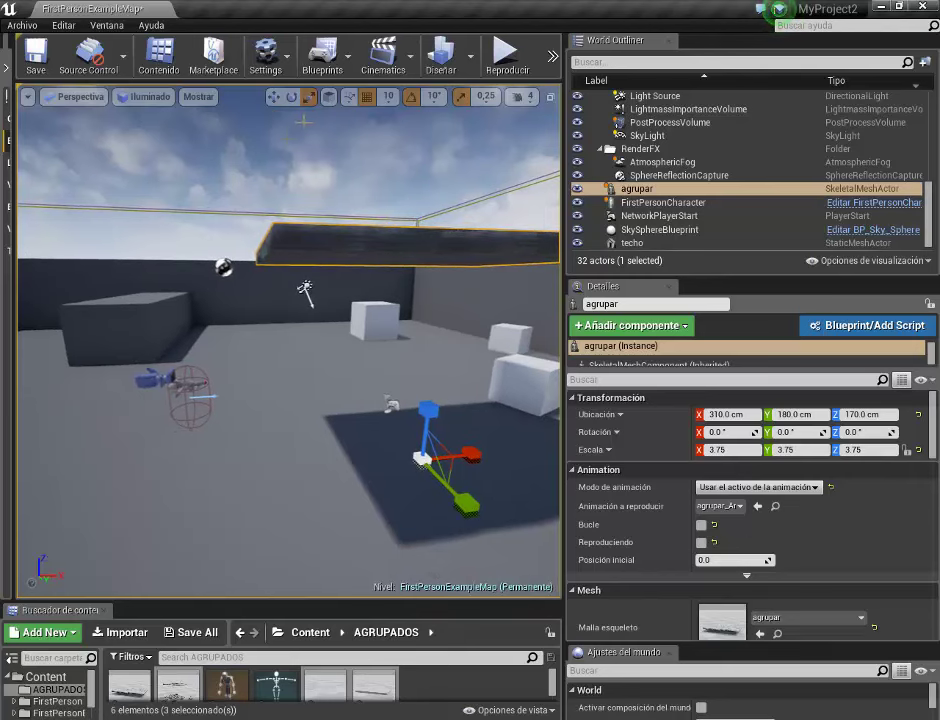
Step: Move FirstPersonCharacter back along X to -750 and turn the view toward the ceiling slab
left_click(273, 96)
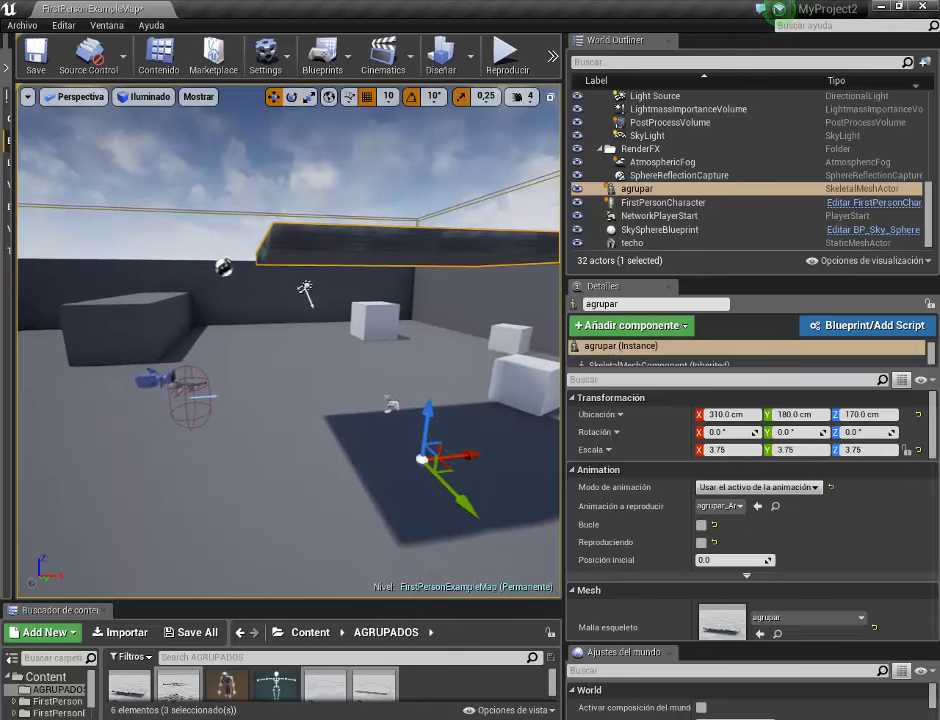
left_click(175, 385)
left_click_drag(258, 404, 20, 405)
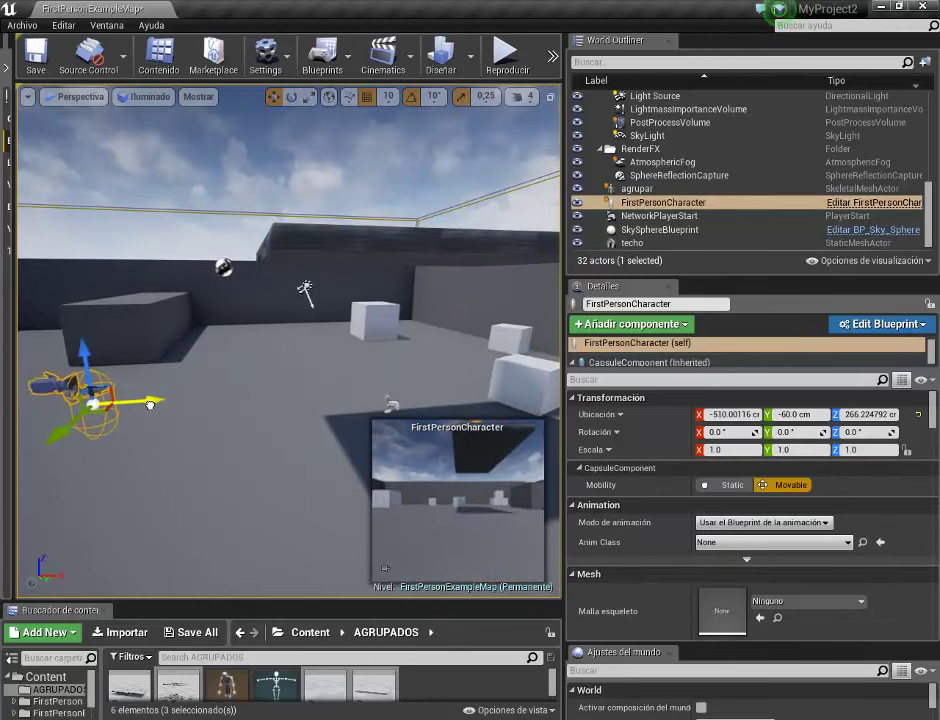
key("f")
right_click_drag(290, 340, 215, 340)
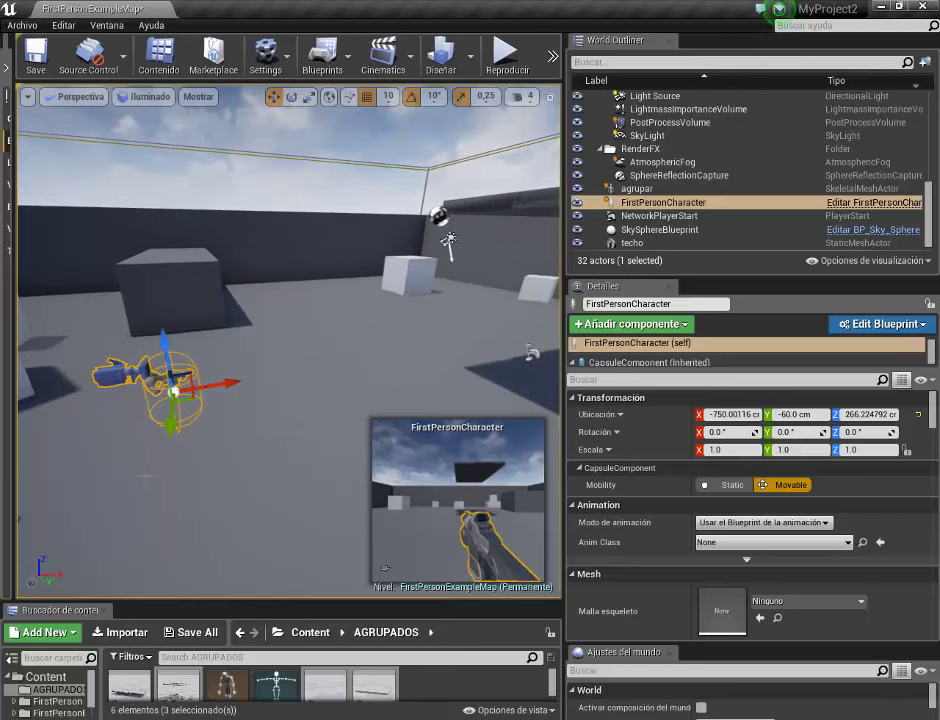
left_click_drag(231, 558, 242, 525)
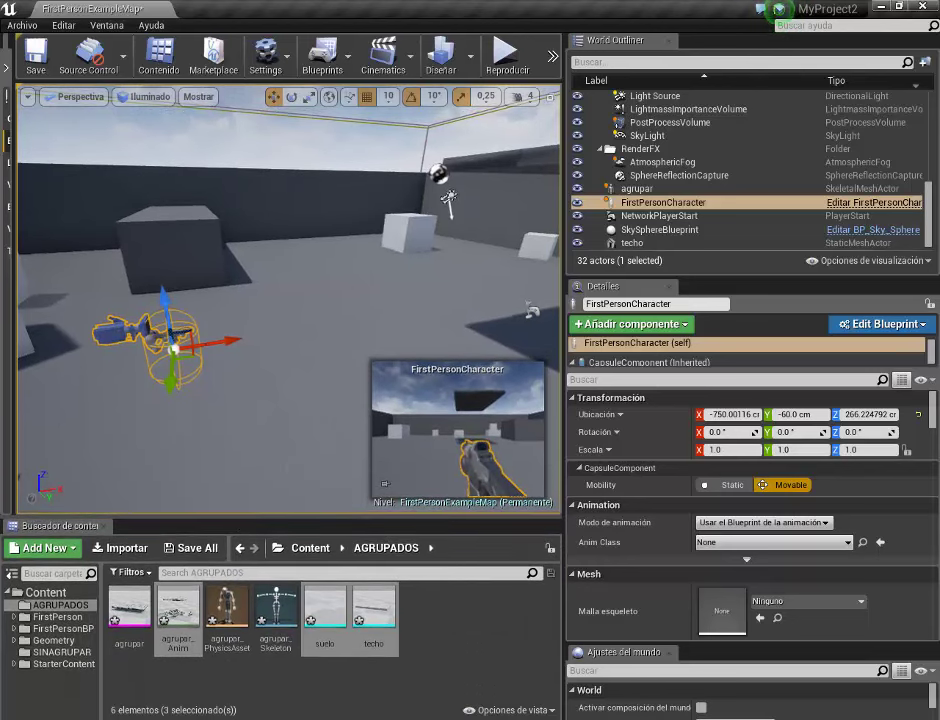
right_click_drag(290, 290, 380, 240)
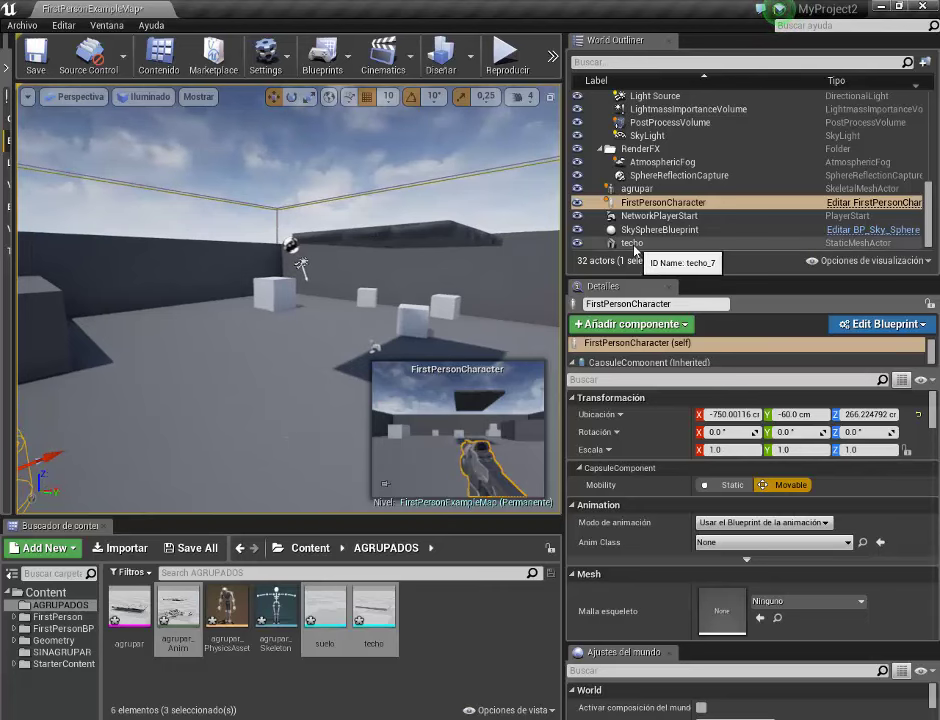
Step: Turn off Visible under Rendering for the agrupar group, then reselect the techo slab
left_click(652, 245)
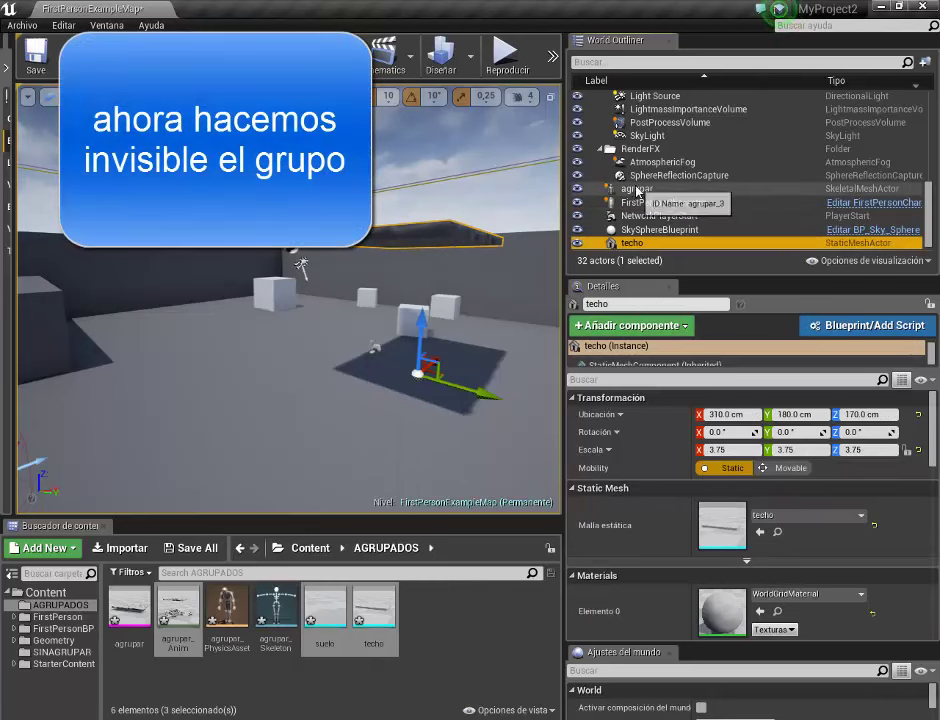
left_click(612, 189)
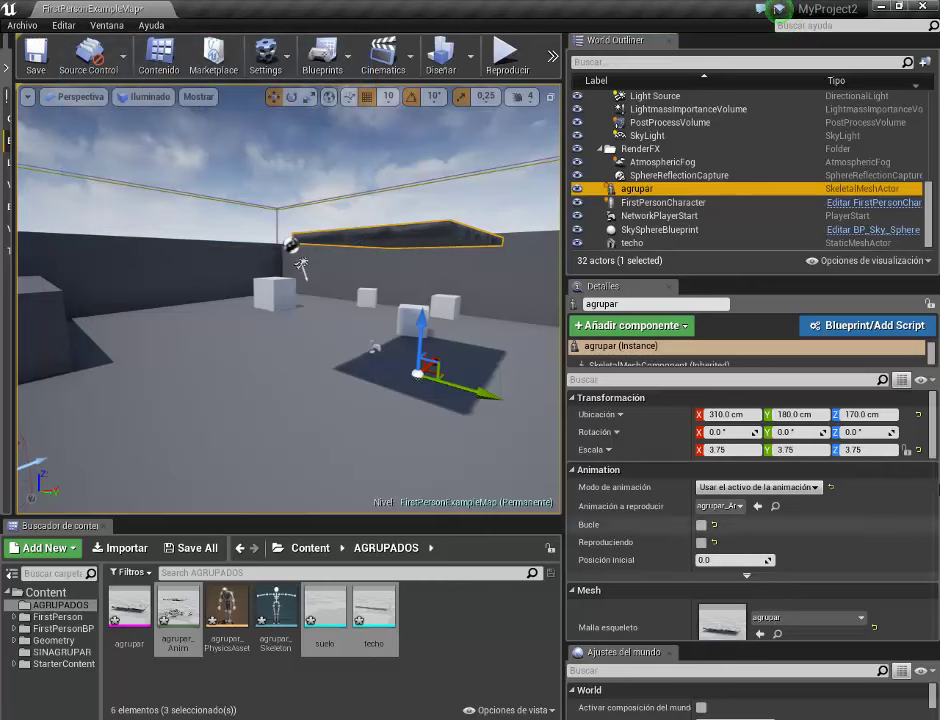
mouse_move(932, 525)
left_click_drag(934, 424, 929, 556)
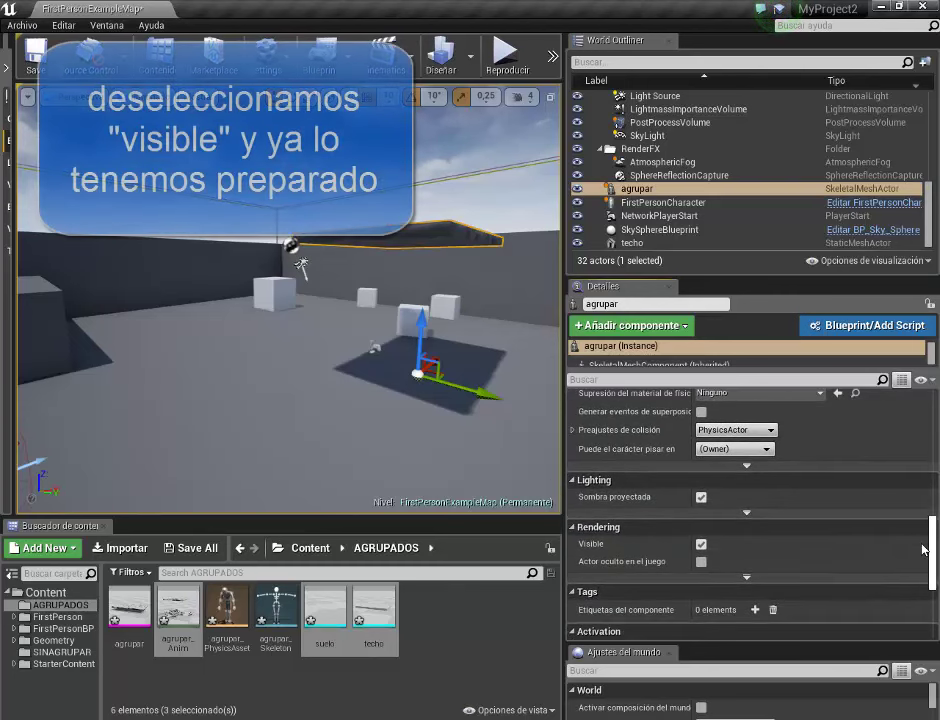
left_click(701, 545)
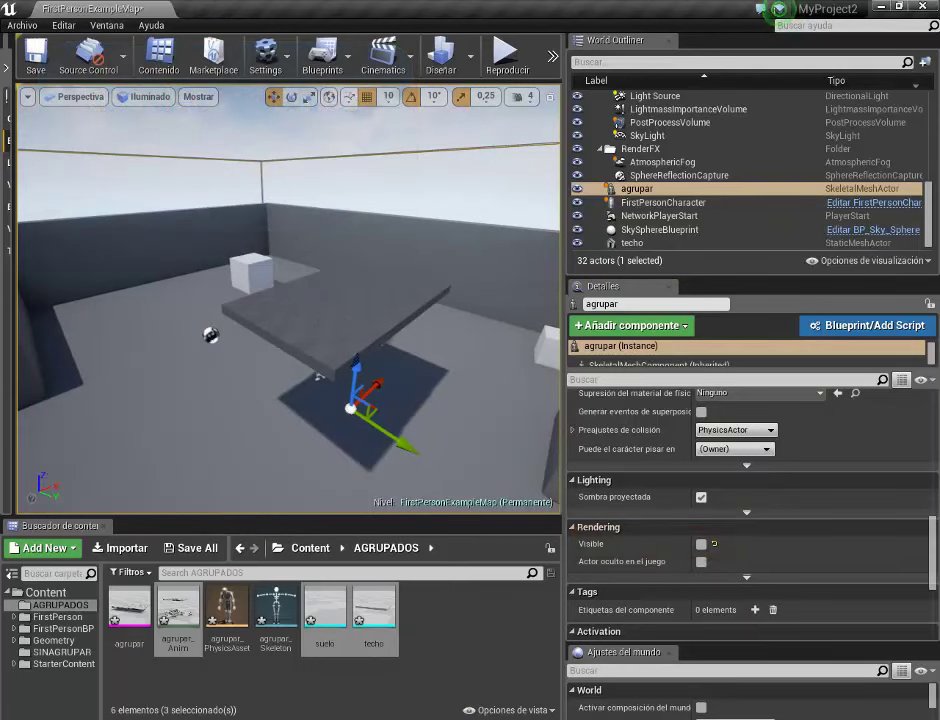
left_click(352, 318)
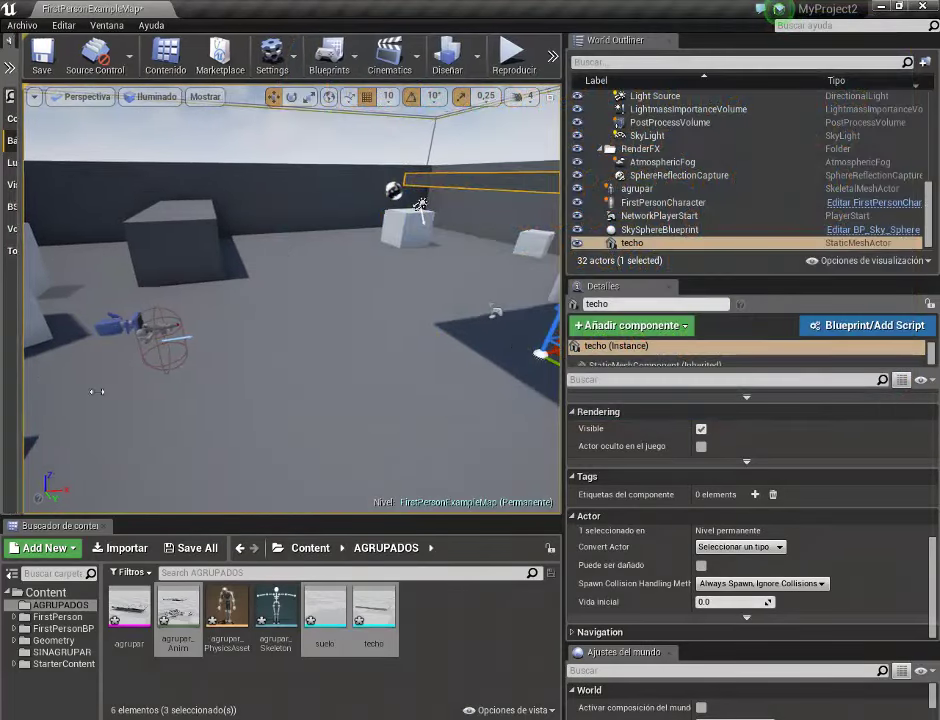
Step: Drop a Disparador de la caja (Box Trigger) onto the floor and enlarge the viewport
left_click_drag(97, 391, 306, 410)
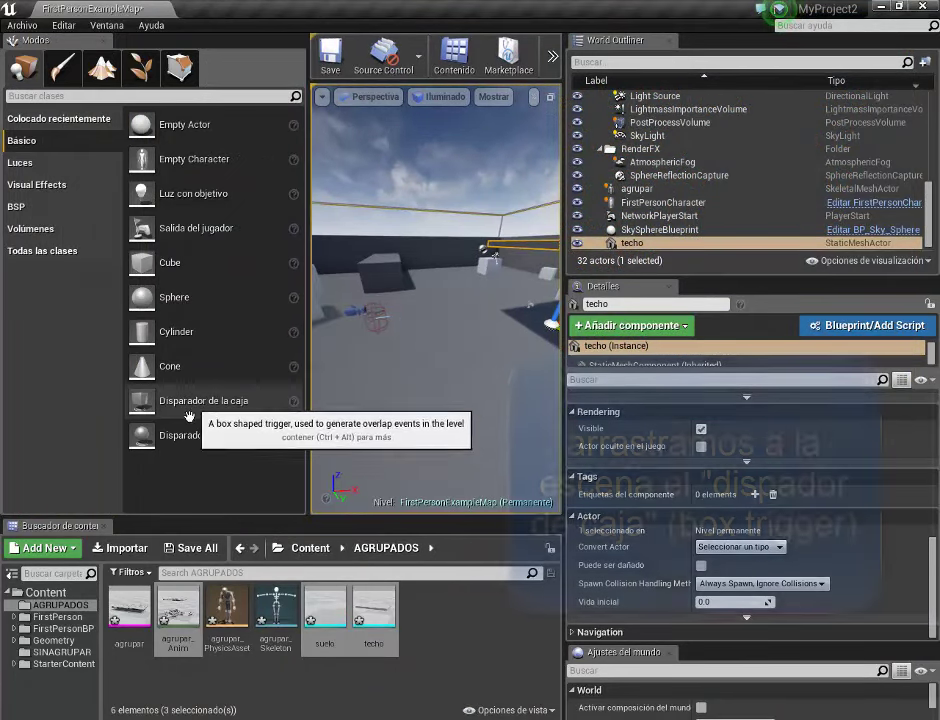
left_click_drag(189, 410, 450, 336)
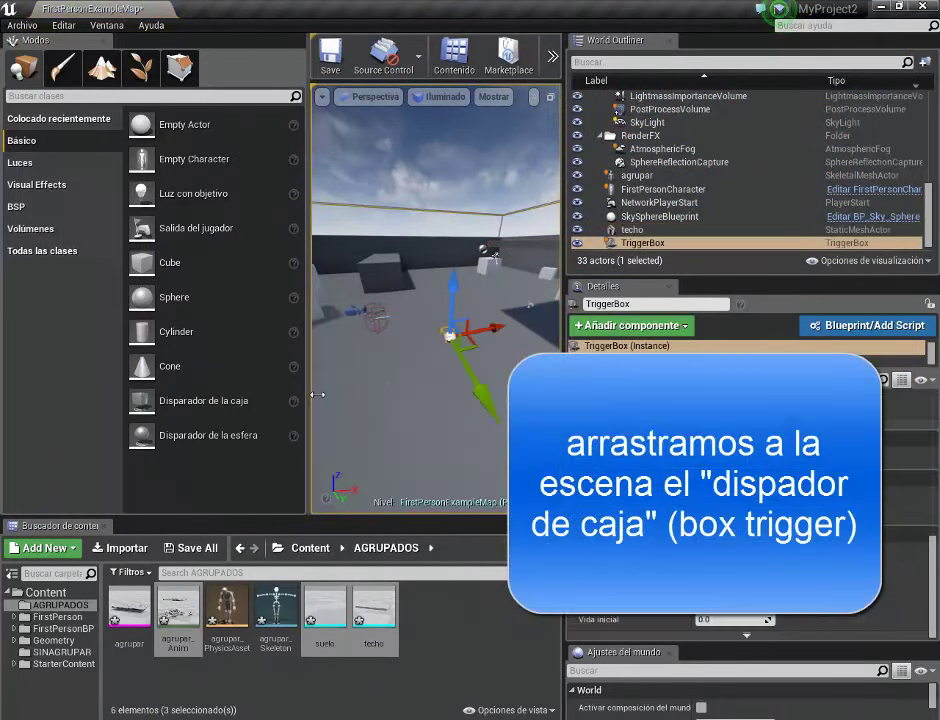
left_click_drag(316, 395, 47, 395)
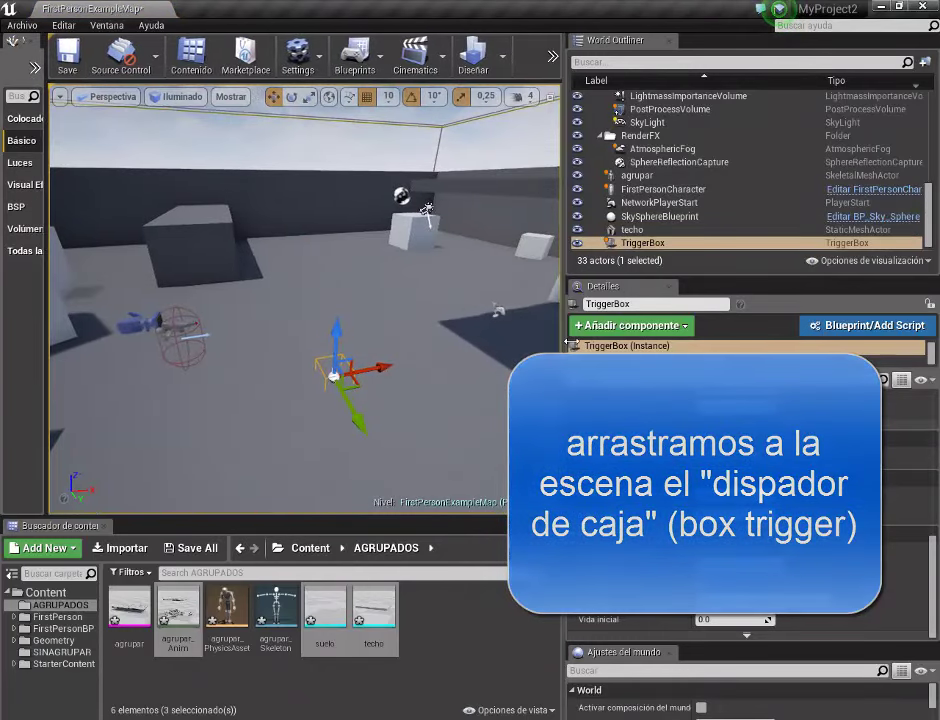
left_click_drag(570, 343, 865, 343)
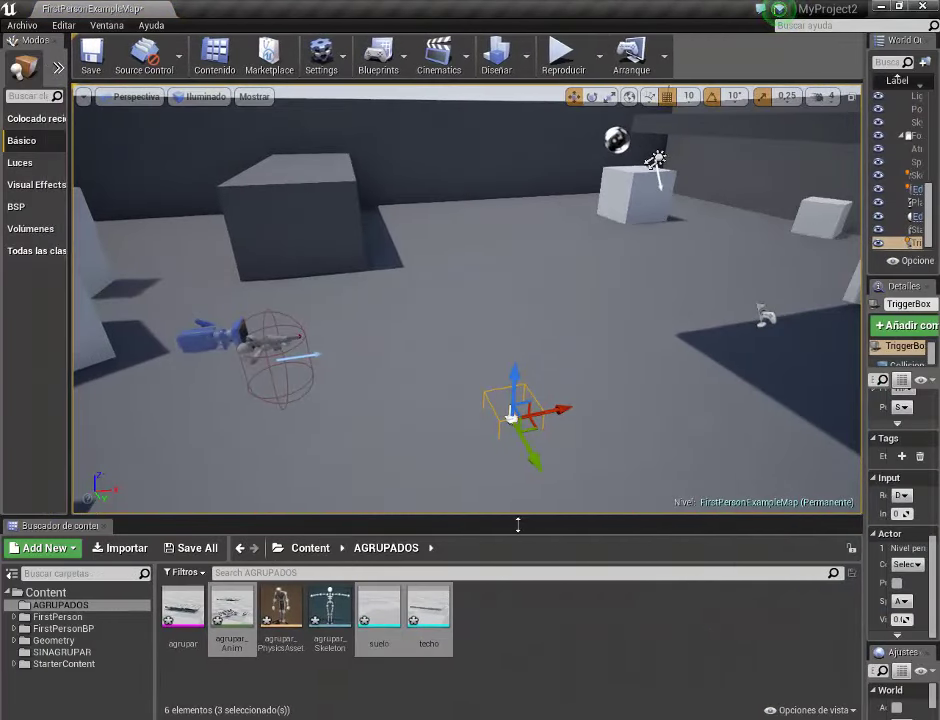
left_click_drag(518, 525, 518, 660)
mouse_move(518, 450)
right_mouse_down()
mouse_move(430, 400)
mouse_move(400, 440)
right_mouse_up()
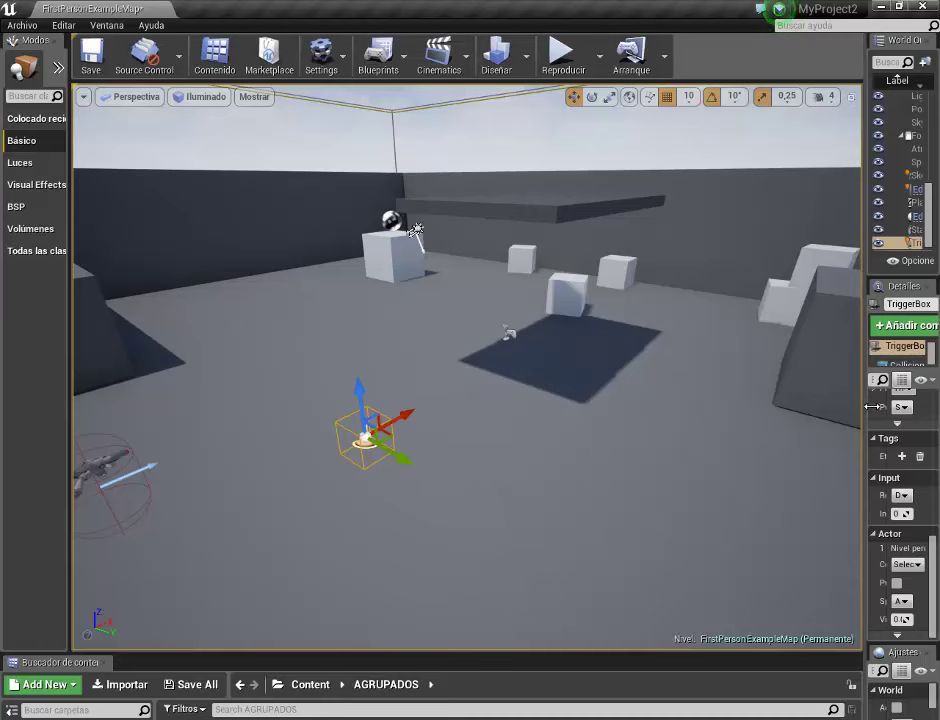
left_click_drag(873, 406, 590, 406)
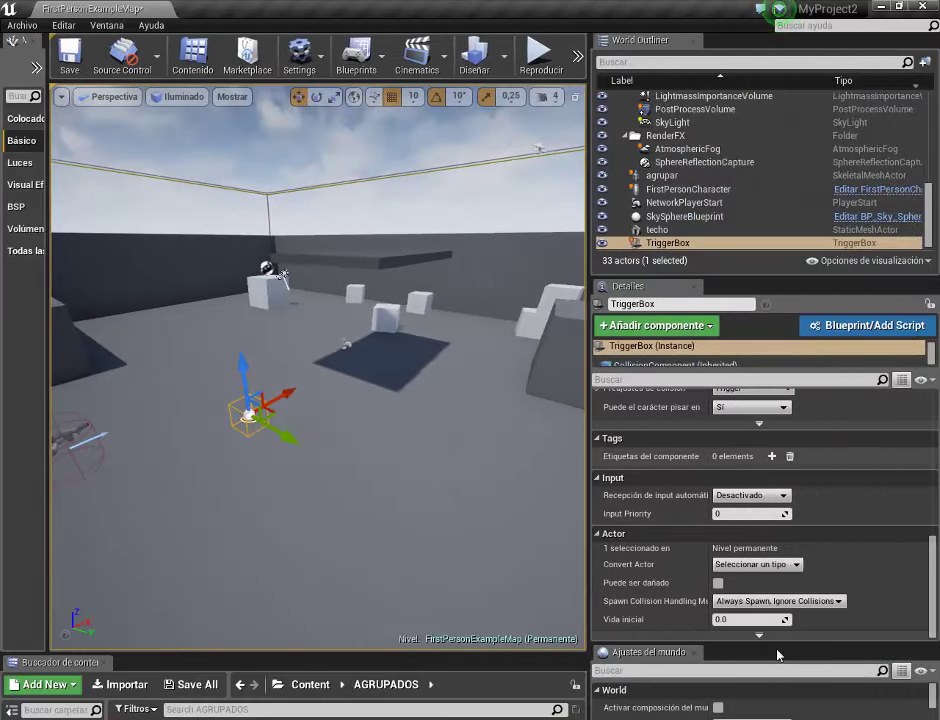
Step: Uncheck Actor oculto en el juego so the TriggerBox stays visible during play
left_click_drag(936, 612, 936, 470)
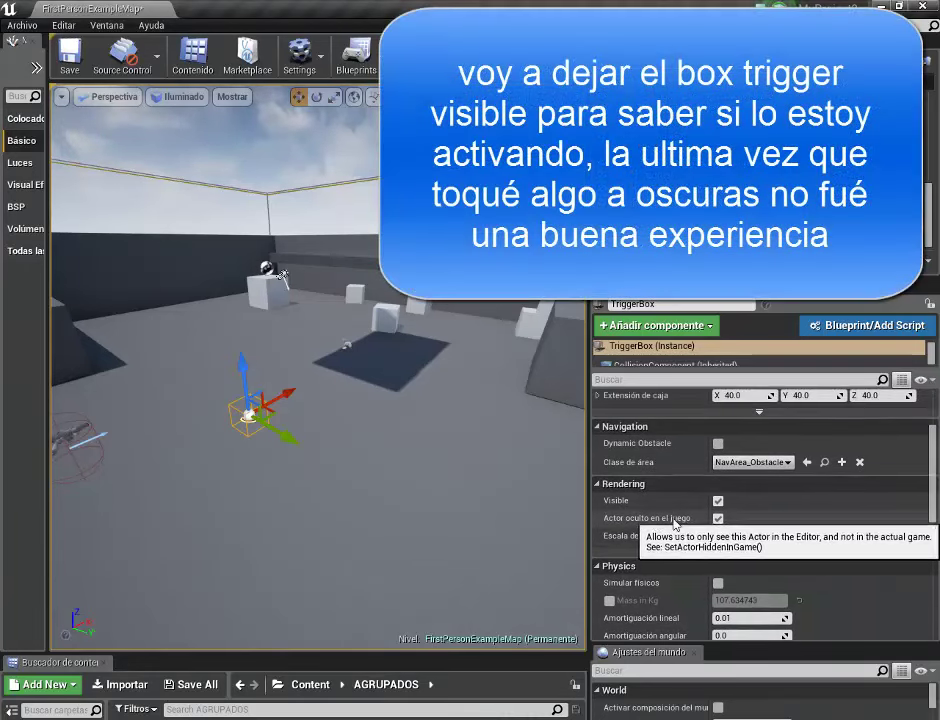
left_click(718, 518)
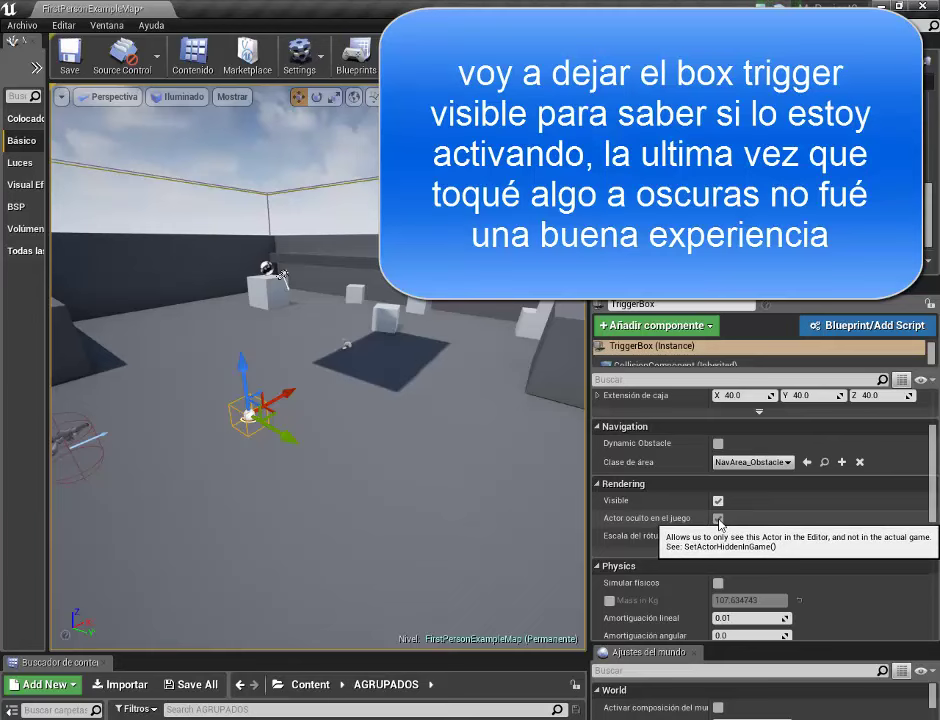
left_click(718, 518)
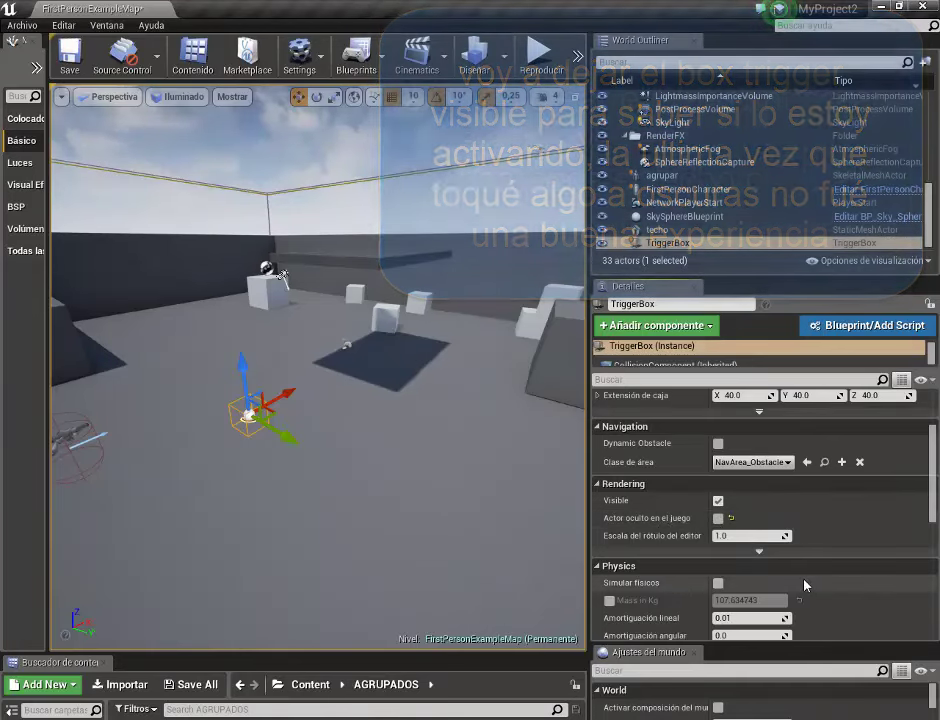
Step: Add an OnActorBeginOverlap event for the TriggerBox to the level blueprint
left_click_drag(282, 272, 561, 354)
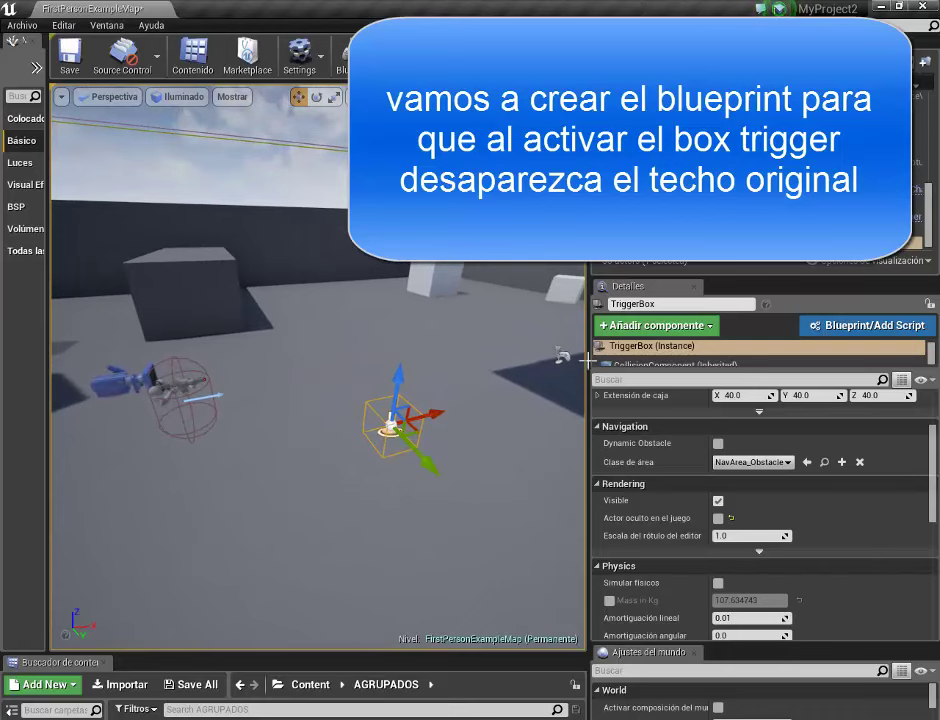
left_click_drag(587, 358, 853, 370)
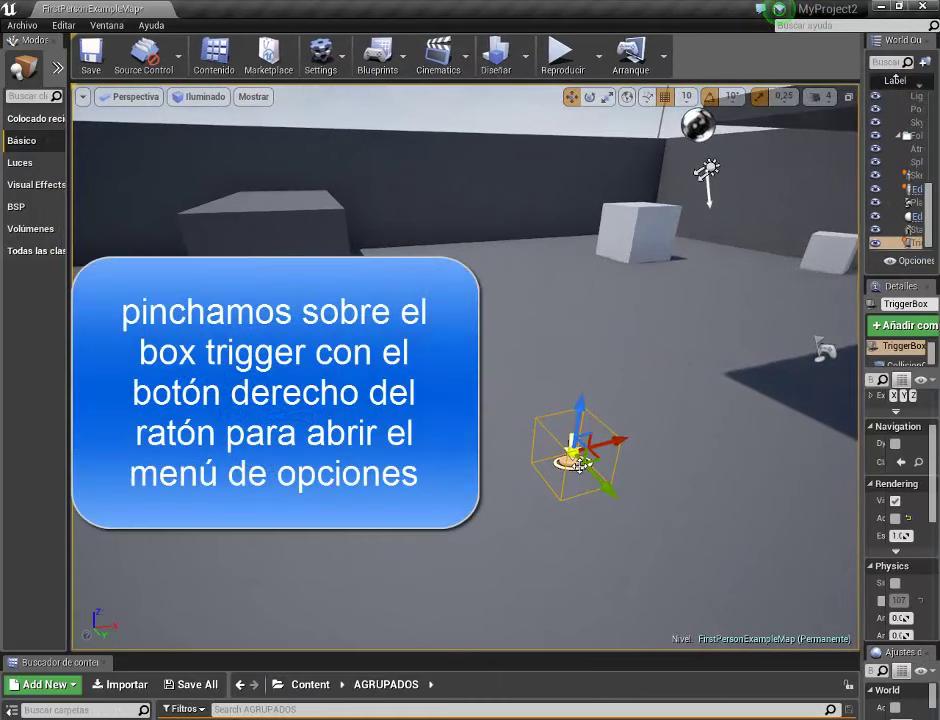
right_click(572, 457)
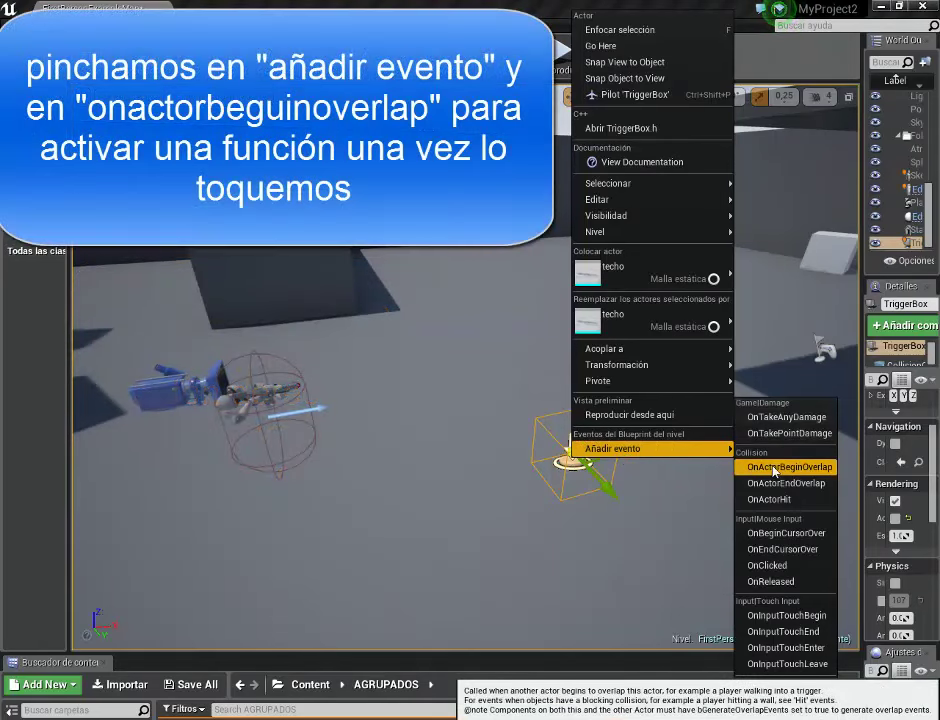
left_click(785, 468)
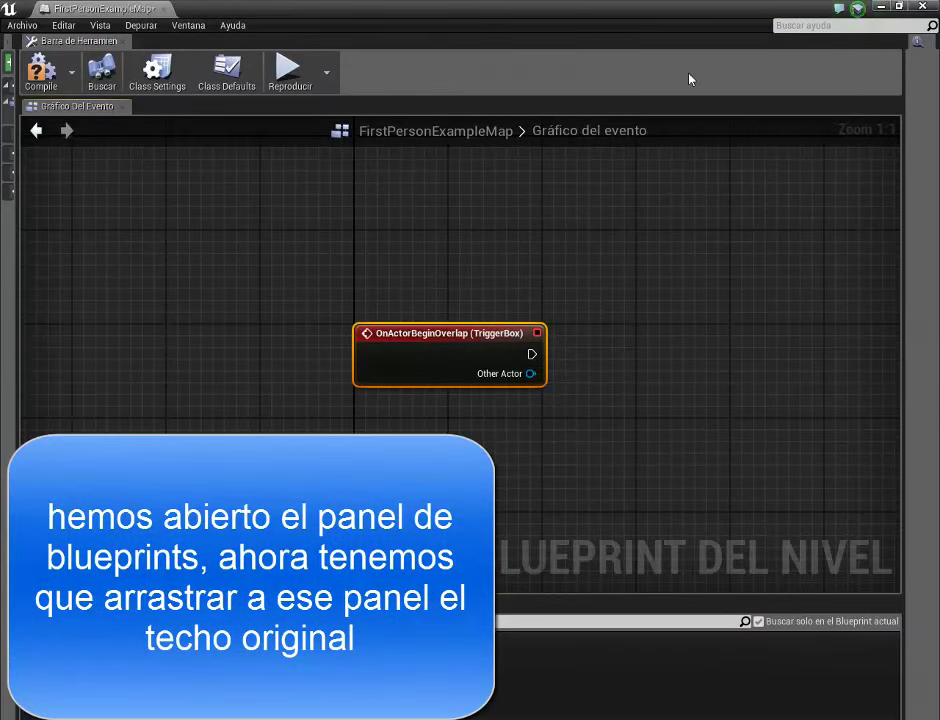
Step: Drag the techo ceiling from the World Outliner into the blueprint graph as a reference node
left_click_drag(678, 9, 283, 242)
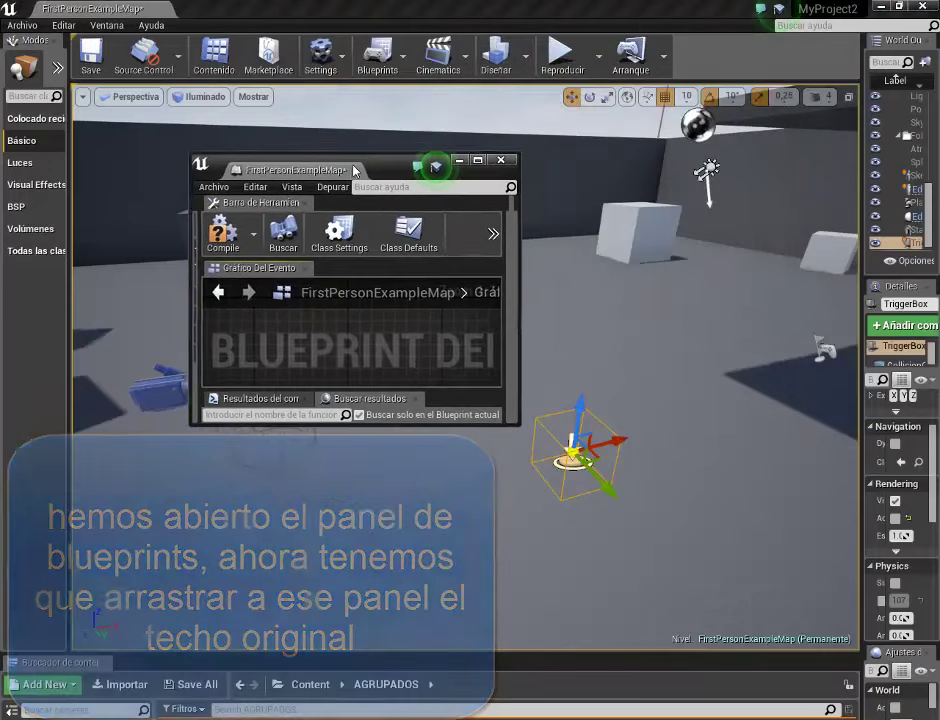
right_click_drag(536, 236, 578, 194)
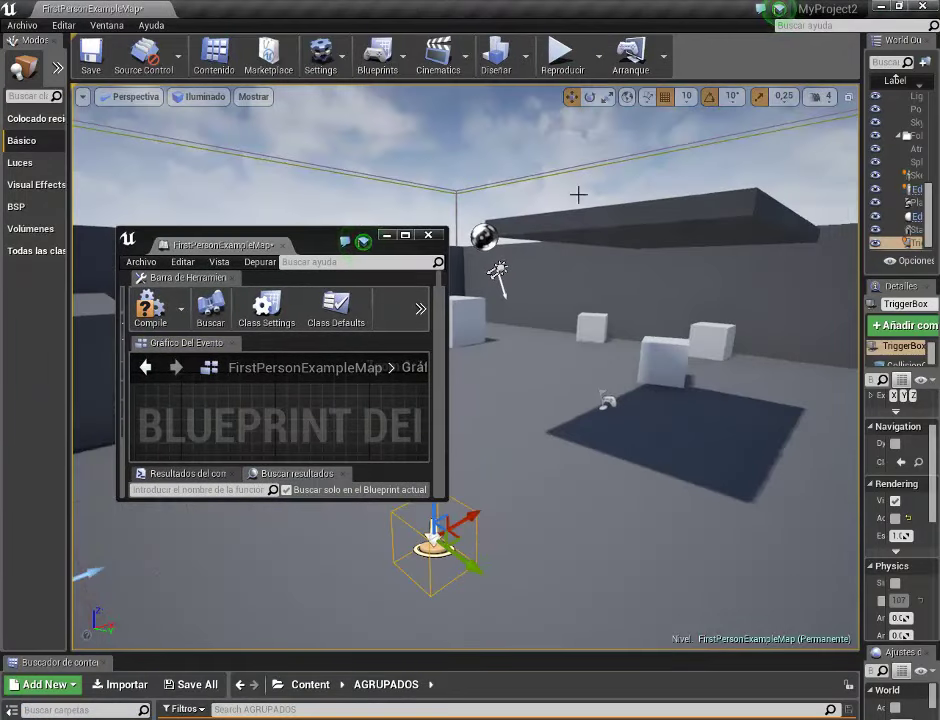
left_click(631, 226)
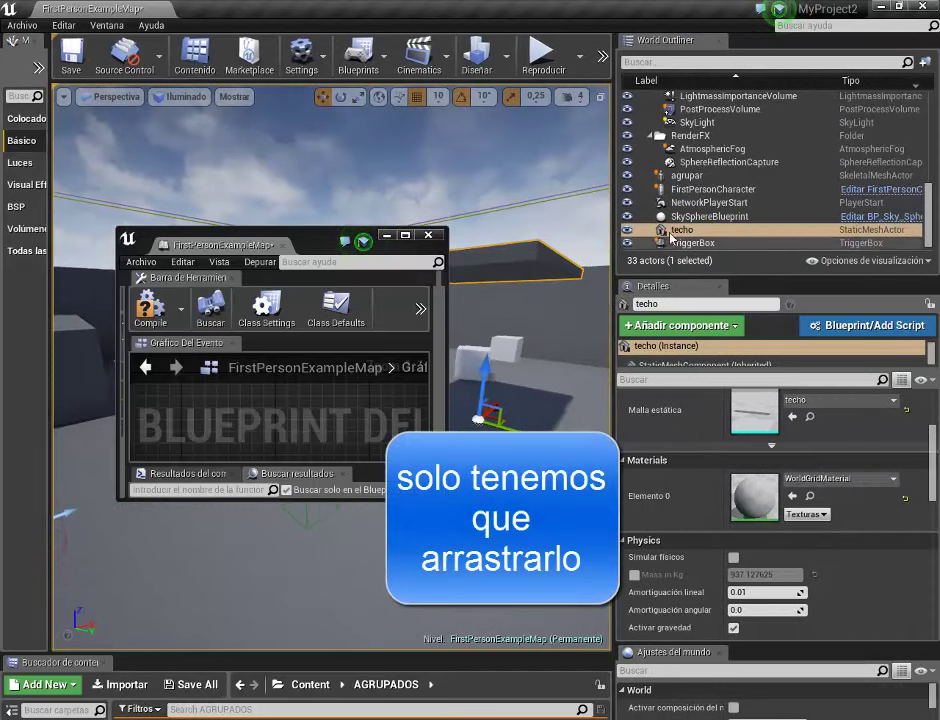
left_click_drag(694, 232, 484, 328)
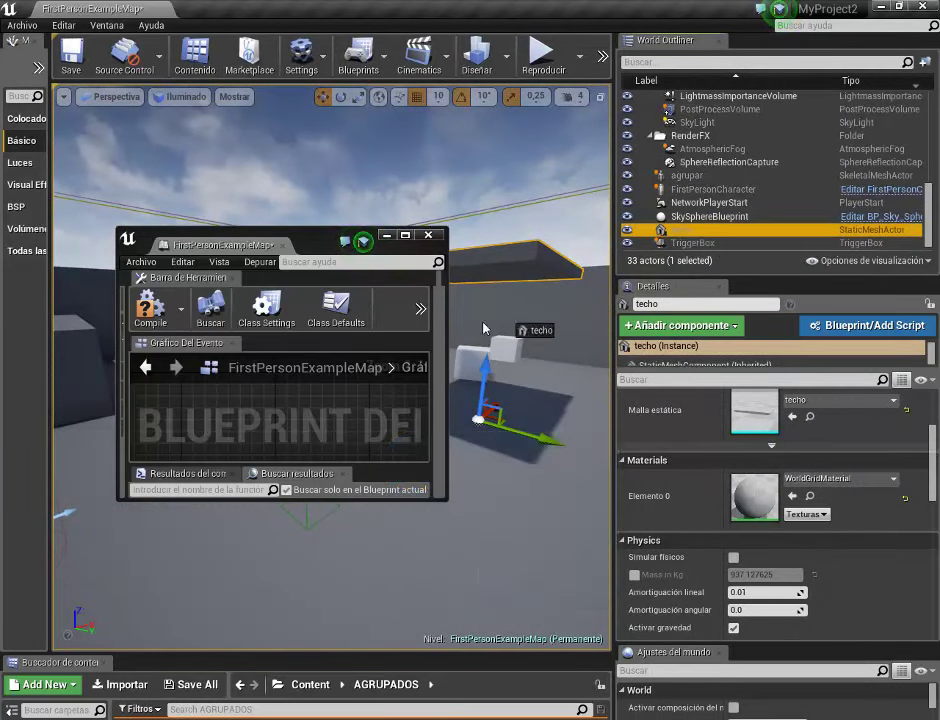
left_click_drag(315, 421, 315, 421)
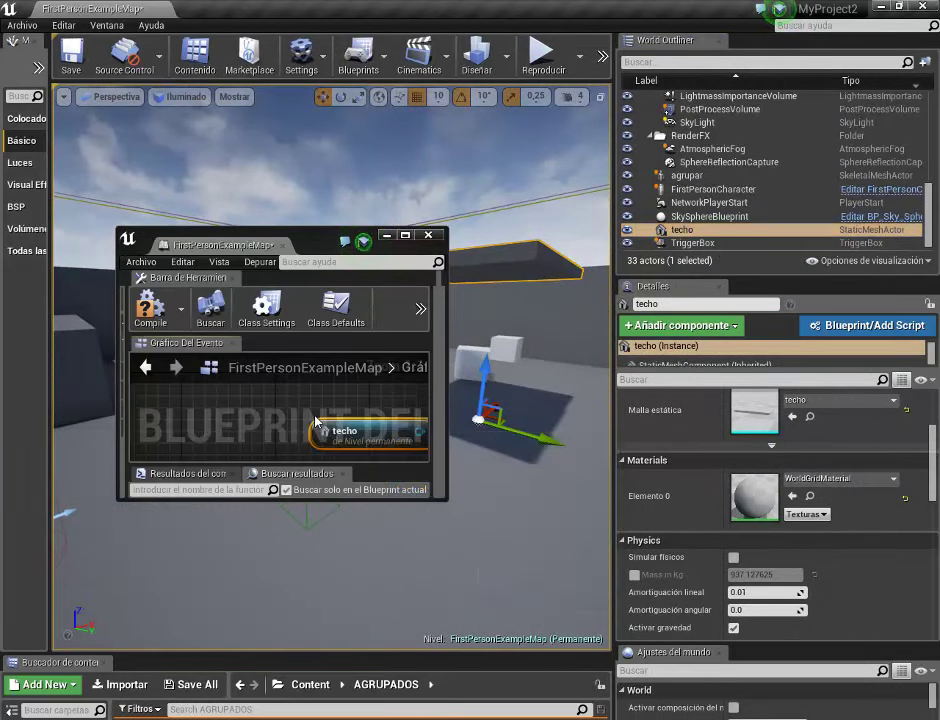
left_click(404, 238)
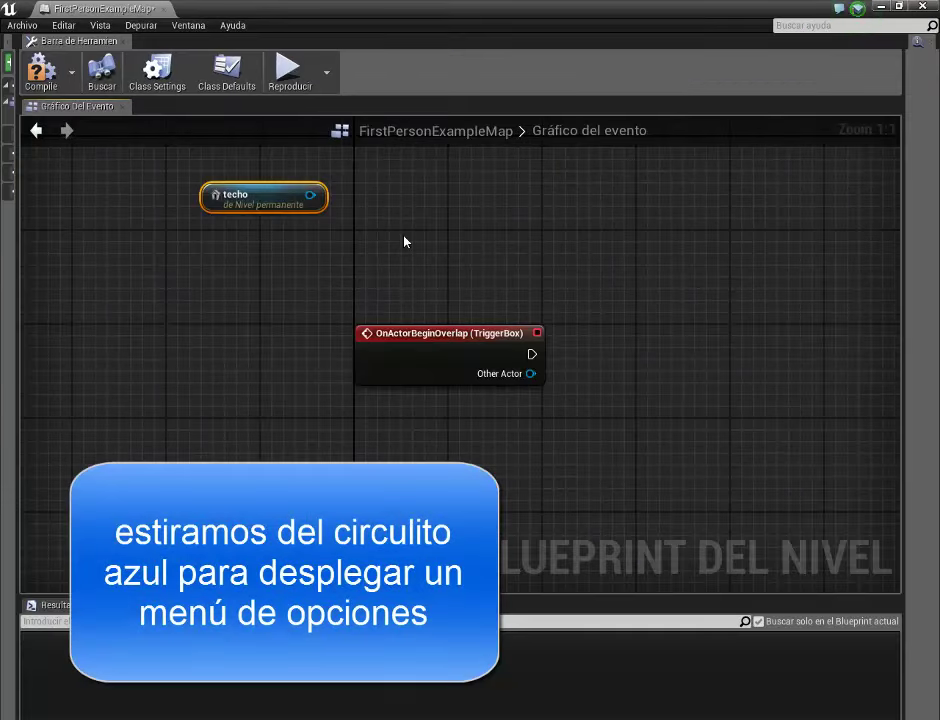
Step: Add a DestroyActor node on techo, wire the overlap event into it, and compile
mouse_move(278, 205)
left_mouse_down()
mouse_move(478, 228)
mouse_move(655, 267)
left_mouse_up()
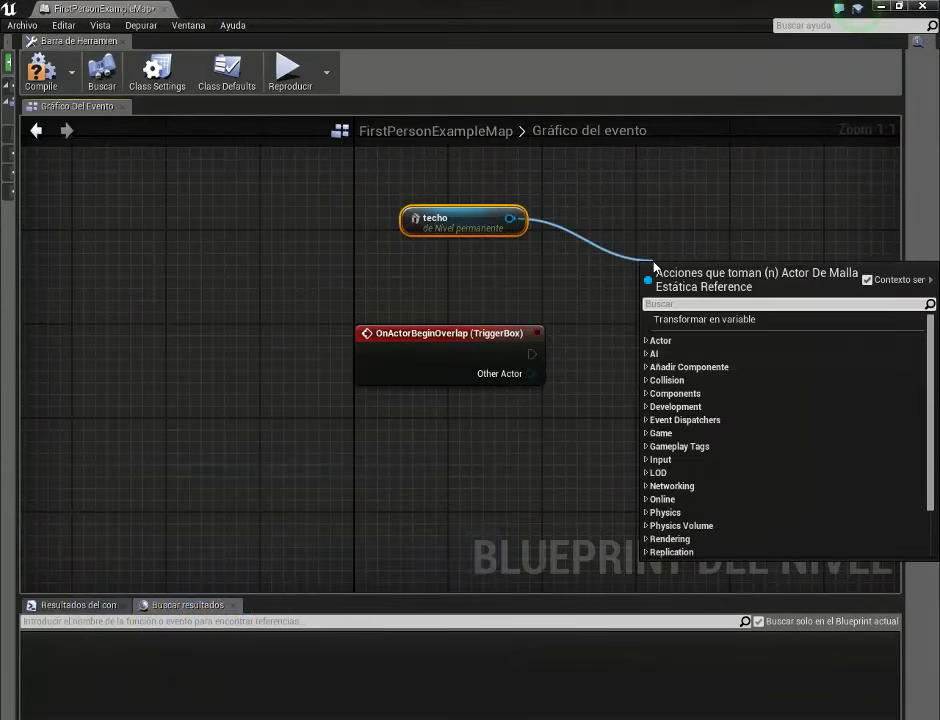
type("DESTRO")
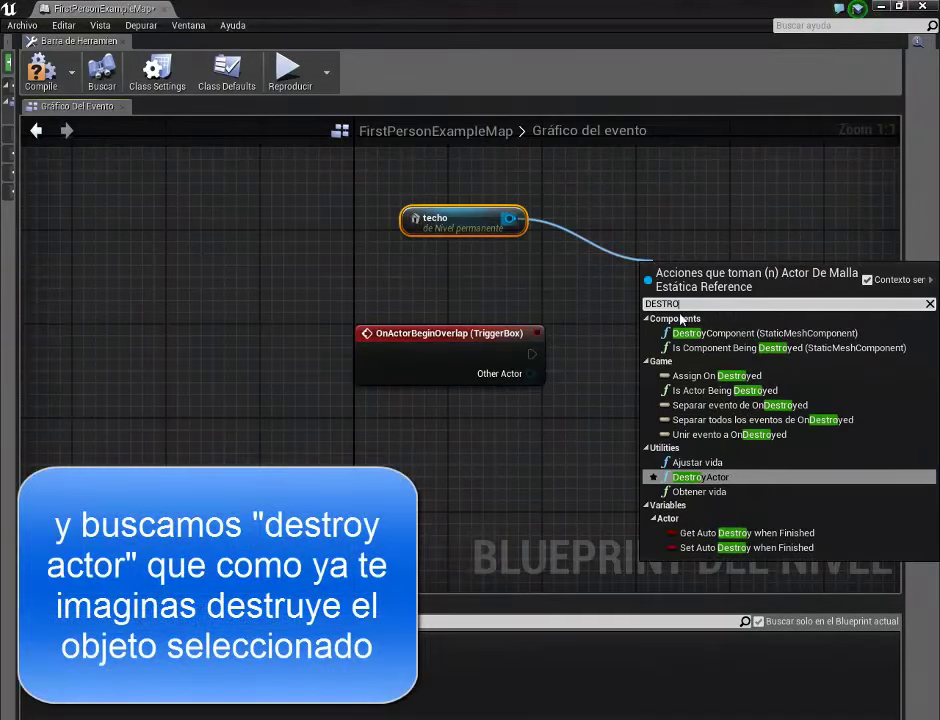
left_click(700, 477)
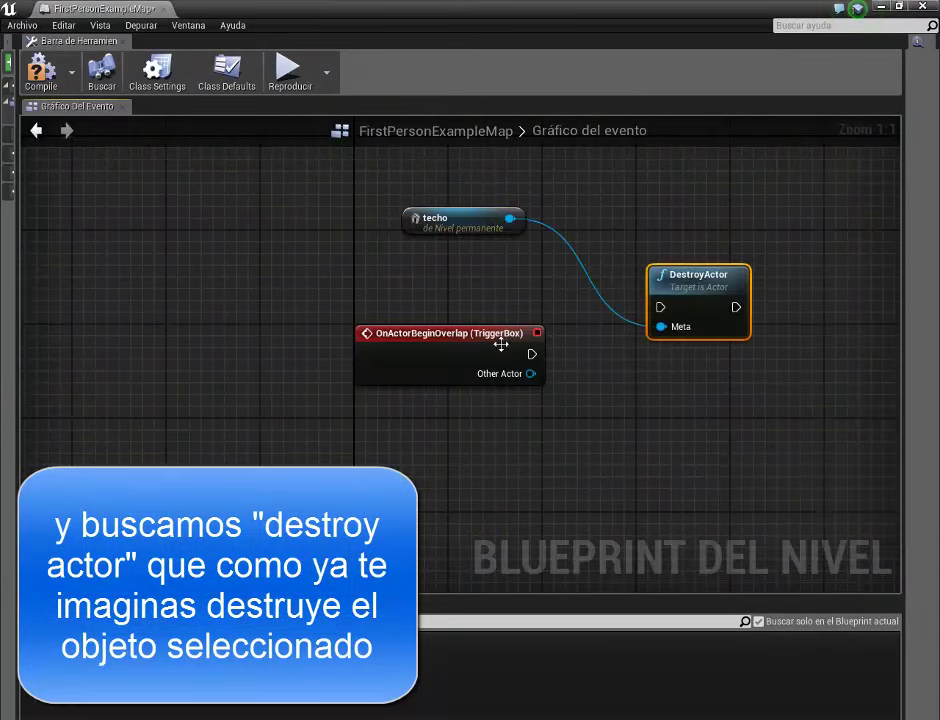
left_click(440, 355)
left_click_drag(440, 355, 297, 366)
left_click_drag(391, 366, 659, 307)
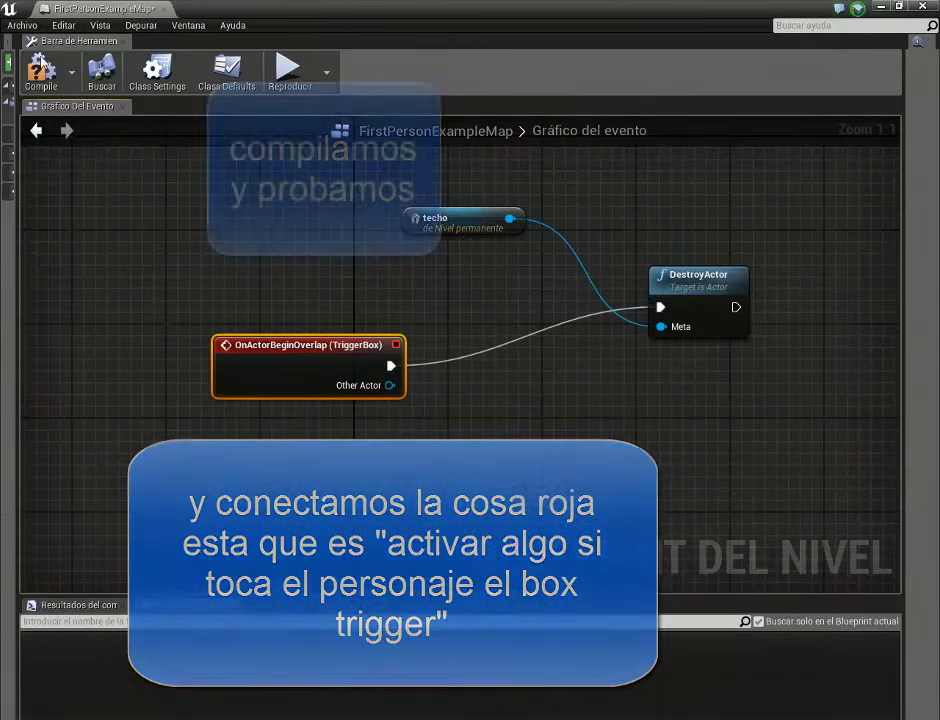
left_click(41, 70)
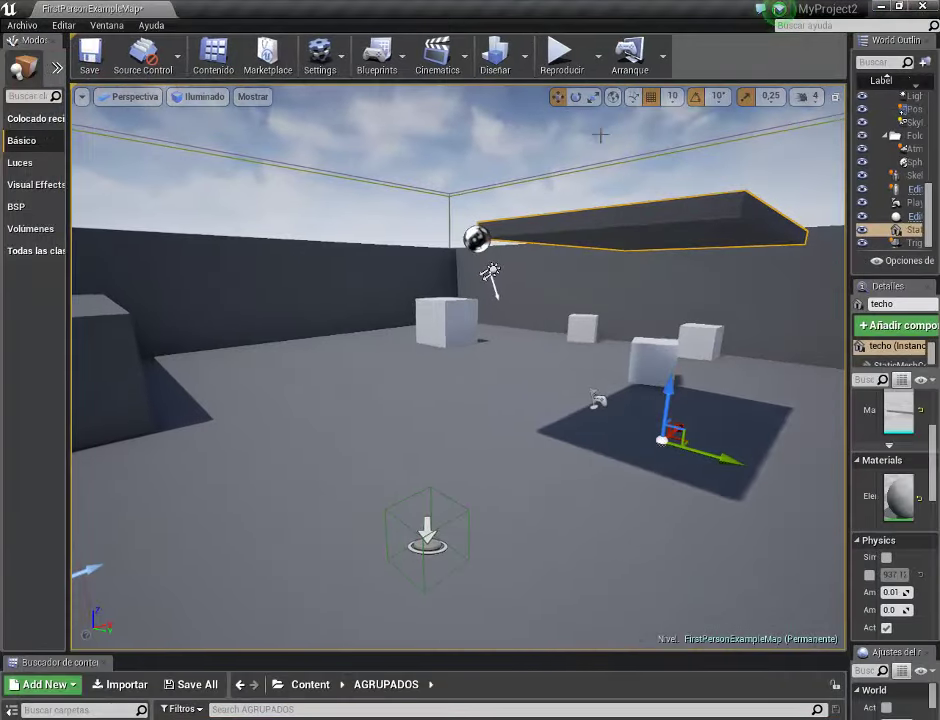
Step: Play-test to confirm techo vanishes at the trigger, then reframe the arena and widen the side panels
left_click(560, 52)
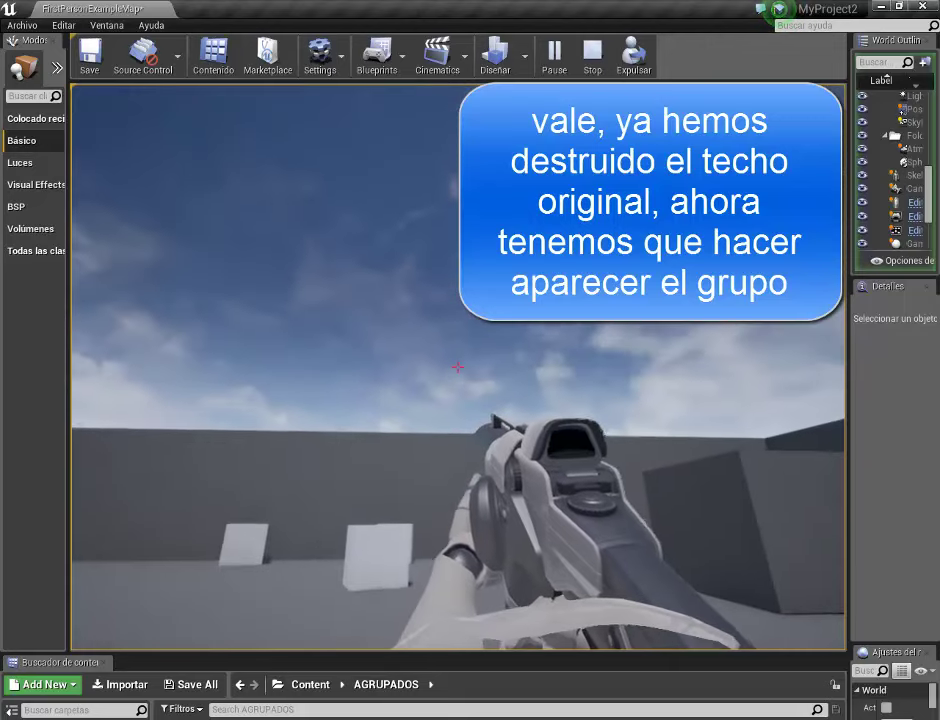
key("Escape")
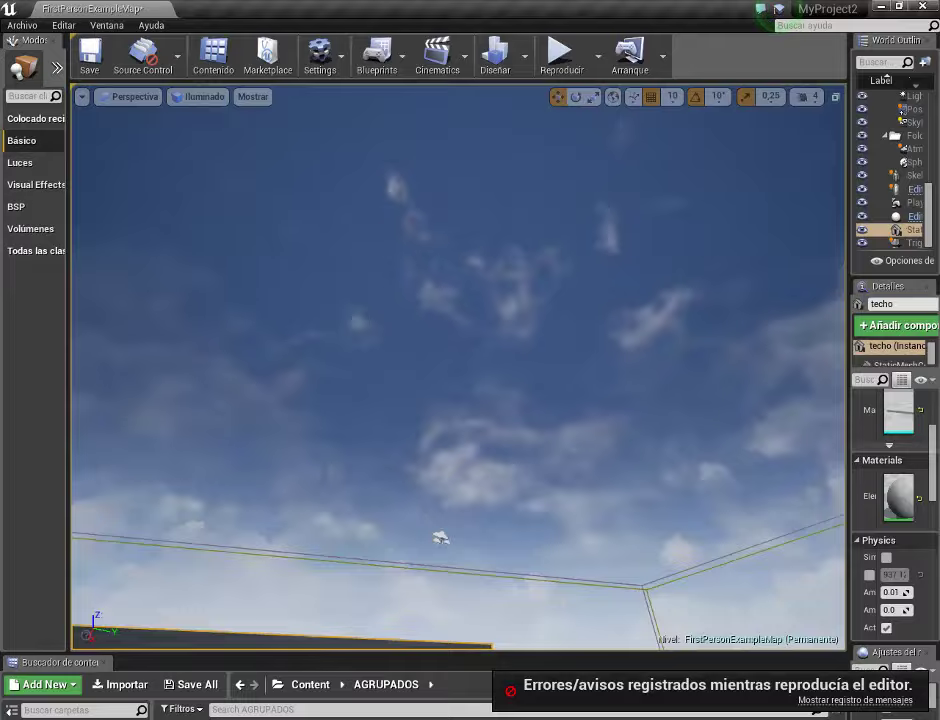
right_click_drag(458, 300, 458, 420)
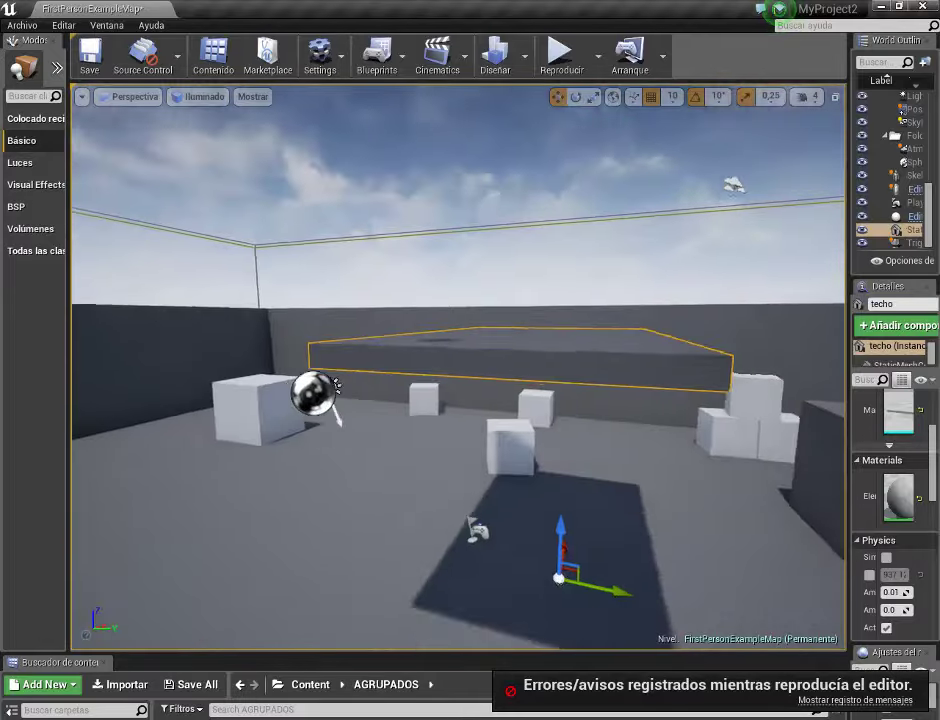
scroll(818, 322, "up", 1)
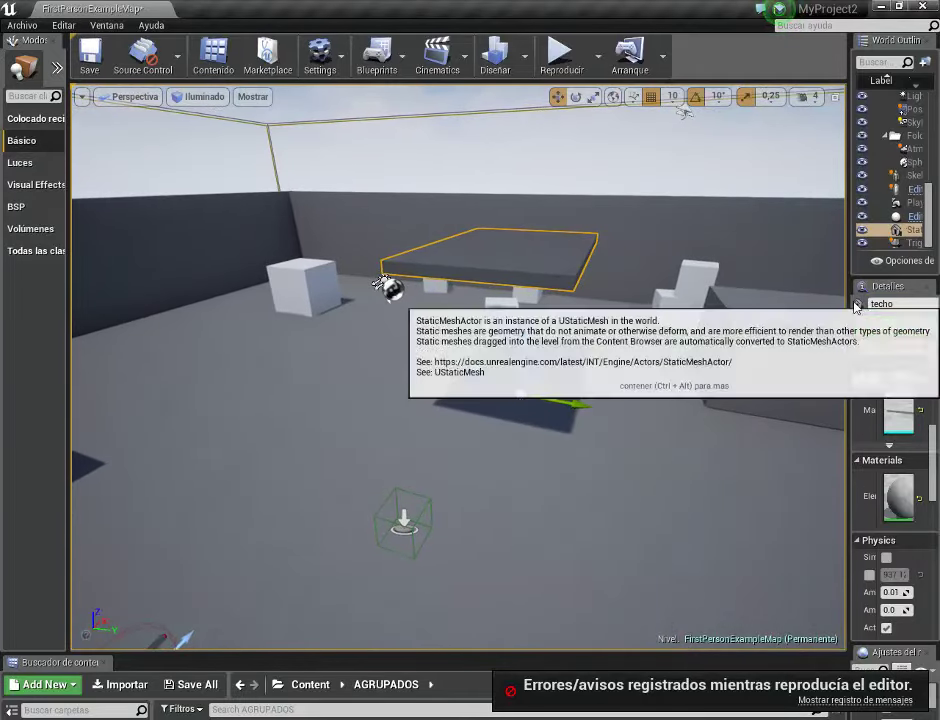
left_click_drag(771, 307, 548, 322)
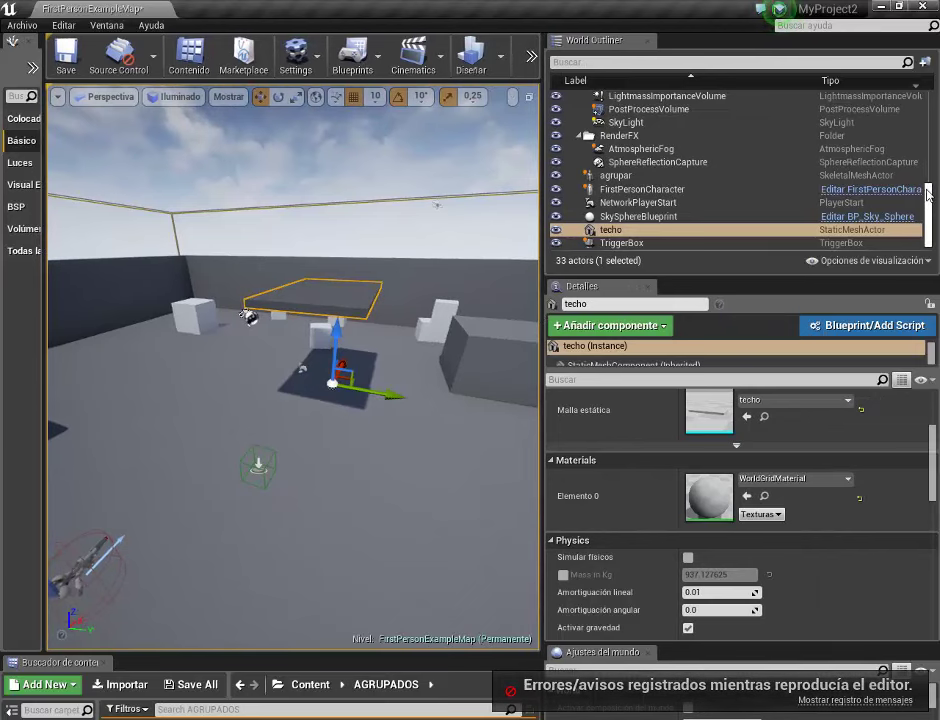
Step: Select agrupar in the World Outliner and open the Level Blueprint as a resized floating window
left_click(928, 220)
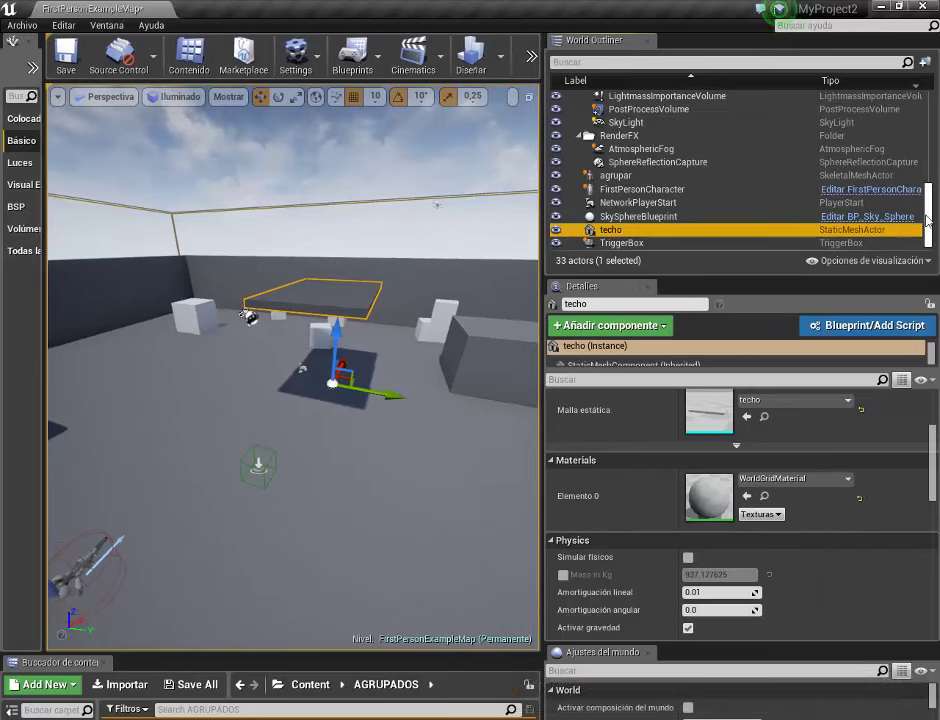
left_click(626, 178)
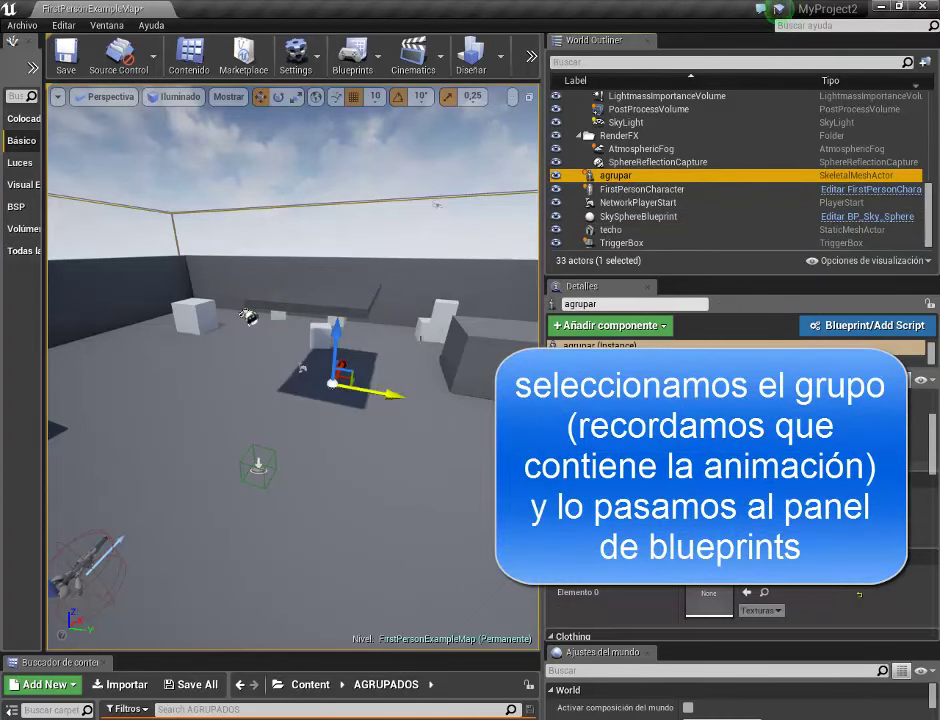
left_click_drag(296, 318, 296, 318)
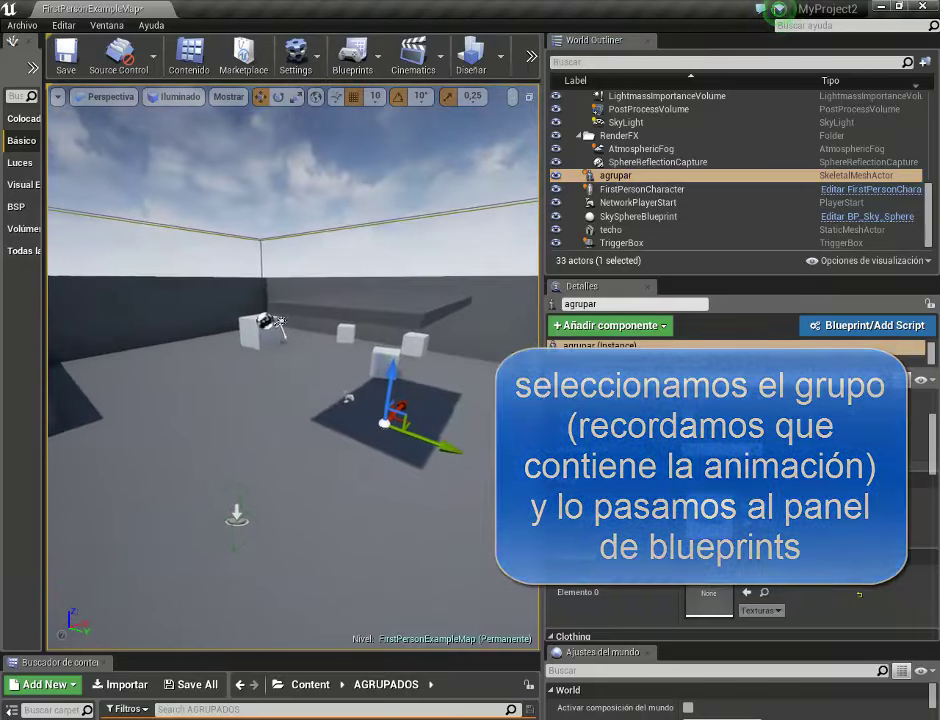
left_click(352, 55)
left_click(384, 183)
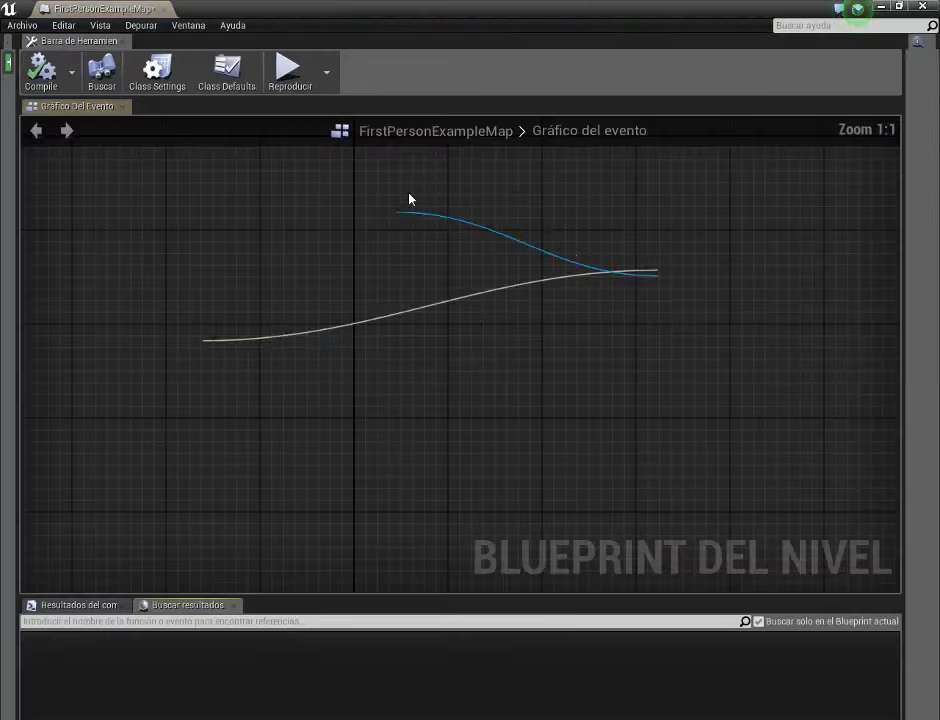
mouse_move(558, 19)
left_mouse_down()
mouse_move(418, 83)
mouse_move(229, 203)
left_mouse_up()
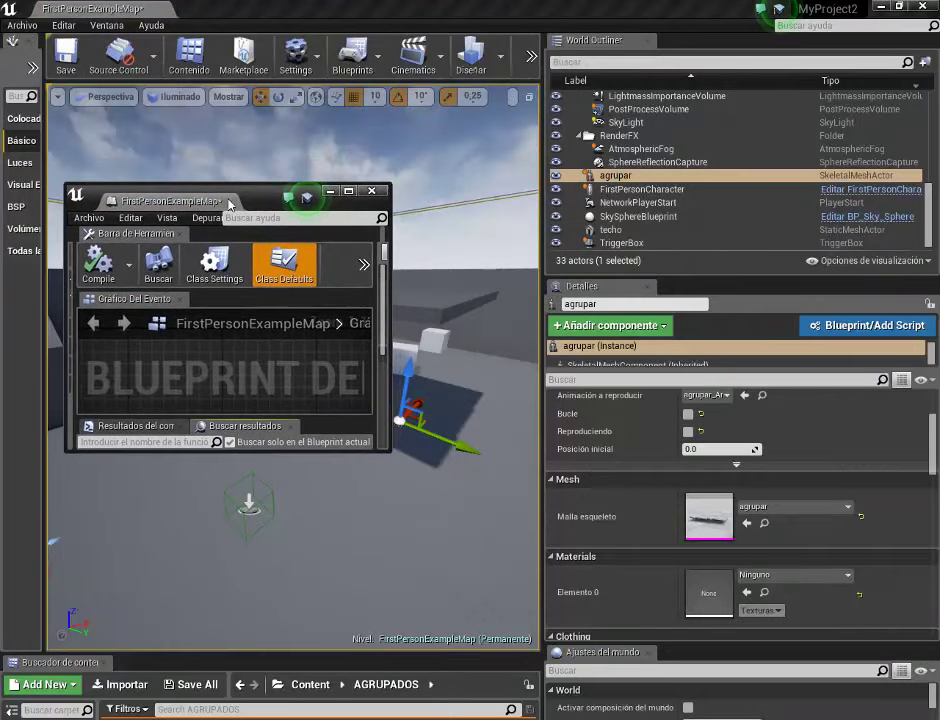
left_click_drag(233, 452, 202, 585)
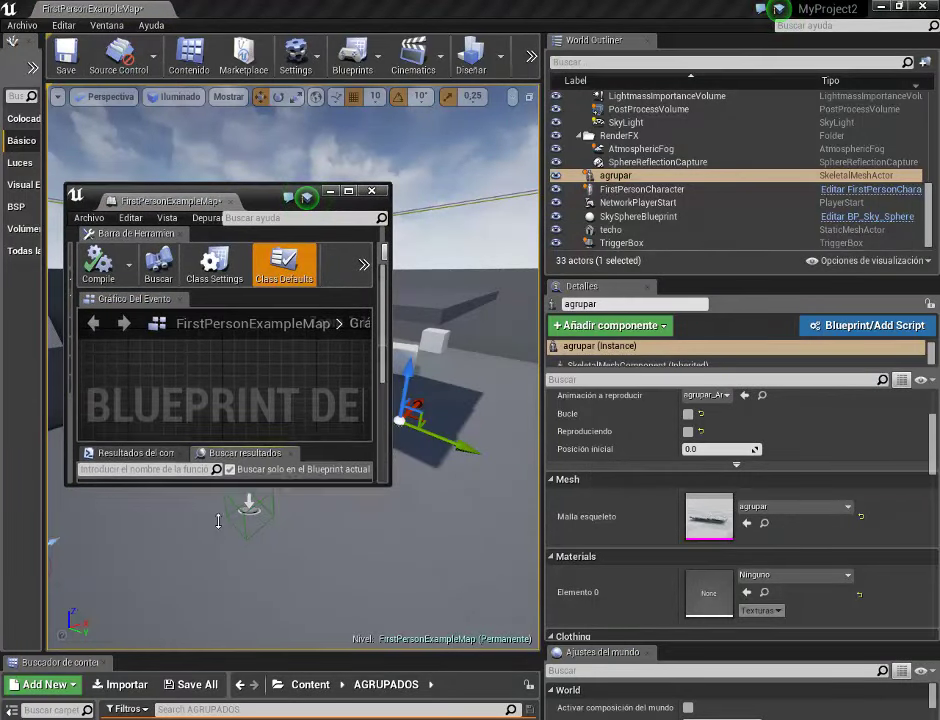
Step: Drop an agrupar reference node into the event graph and maximize the blueprint window
left_click(638, 178)
left_click_drag(193, 405, 200, 408)
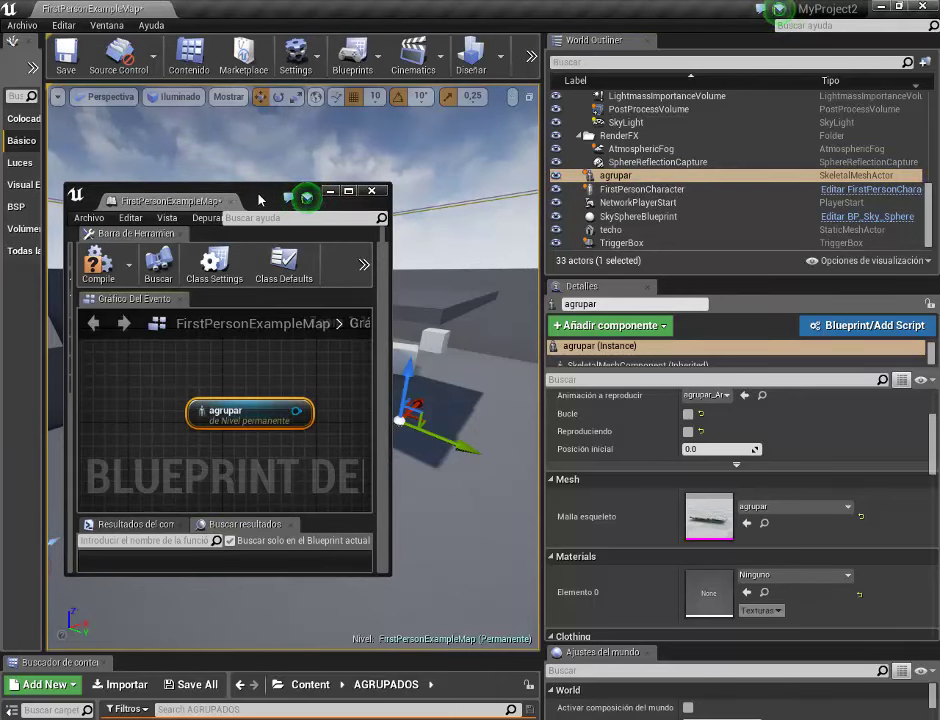
left_click_drag(259, 199, 495, 3)
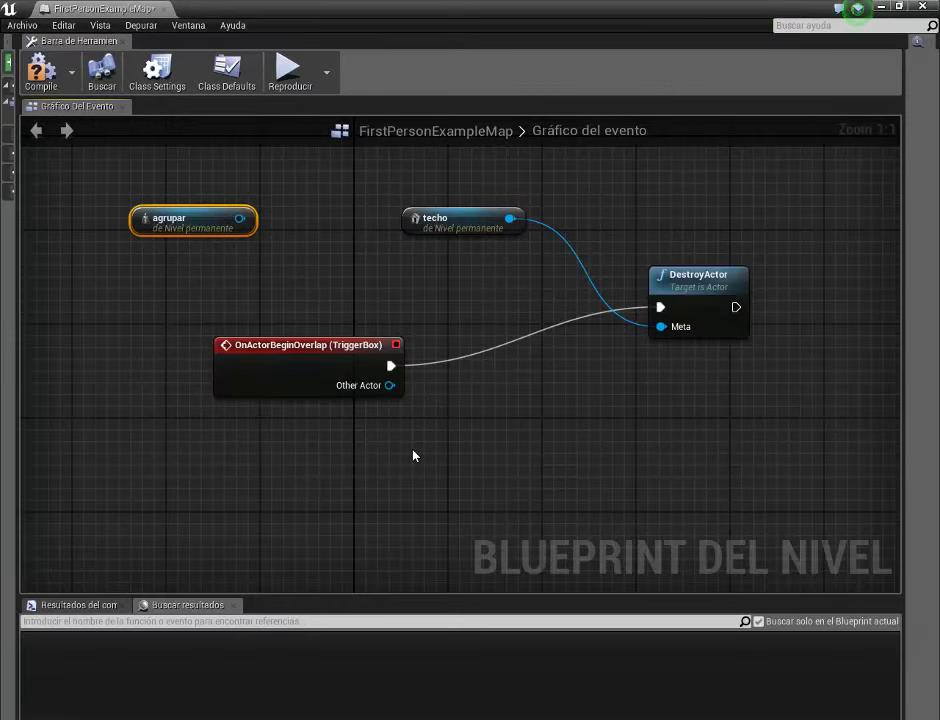
Step: Add a Conmutar visibilidad node from agrupar's output and wire OnActorBeginOverlap's exec into it
mouse_move(323, 363)
left_mouse_down()
mouse_move(238, 375)
mouse_move(224, 387)
left_mouse_up()
right_click_drag(441, 426, 436, 436)
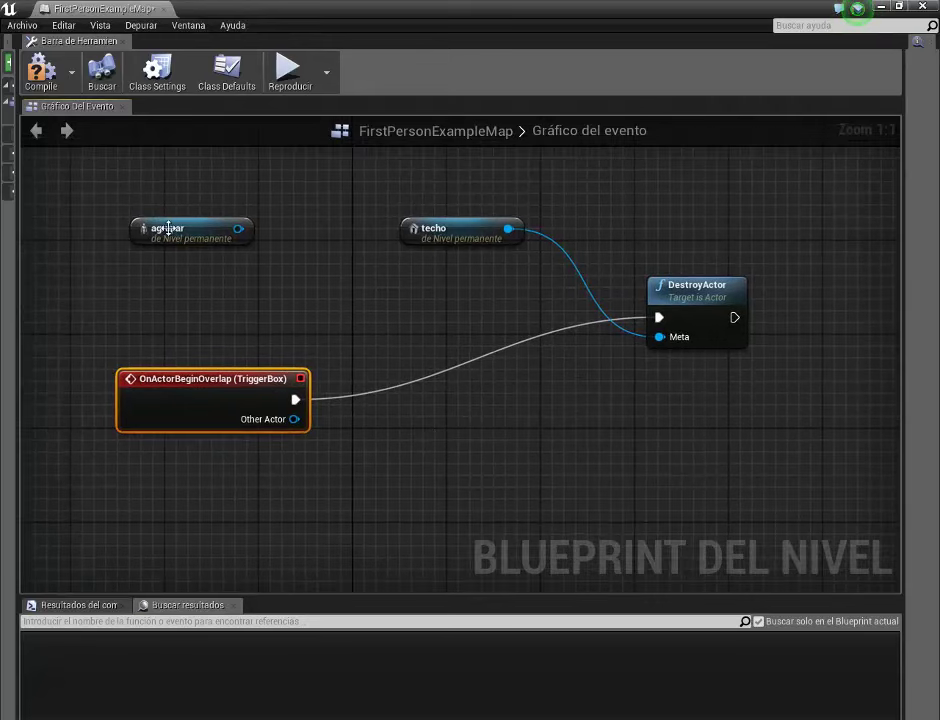
left_click_drag(167, 228, 395, 182)
right_click_drag(432, 285, 390, 366)
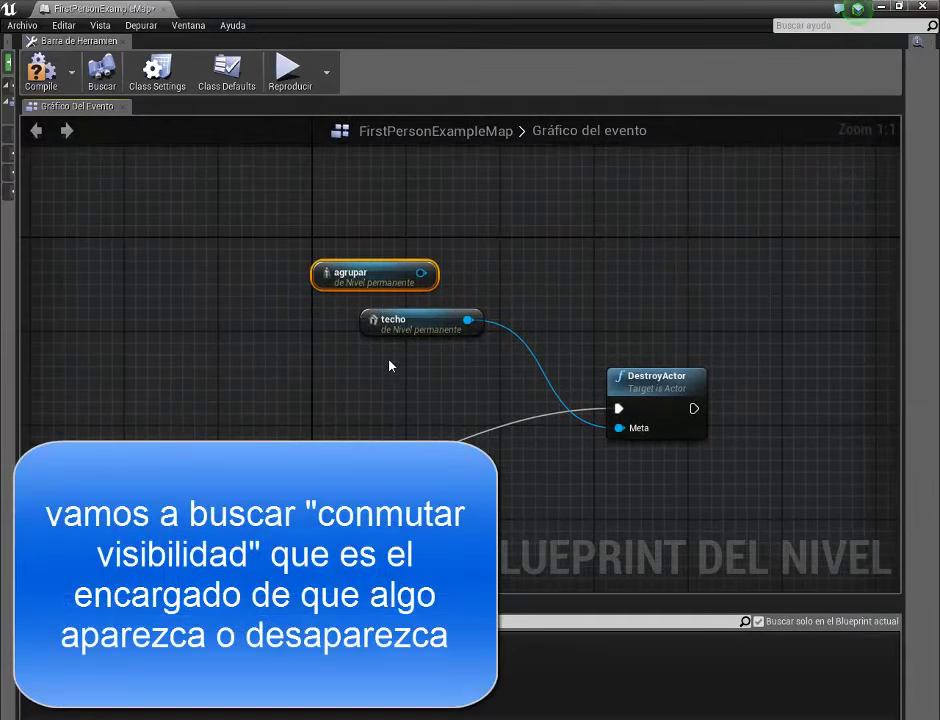
mouse_move(370, 280)
left_mouse_down()
mouse_move(381, 256)
mouse_move(538, 247)
left_mouse_up()
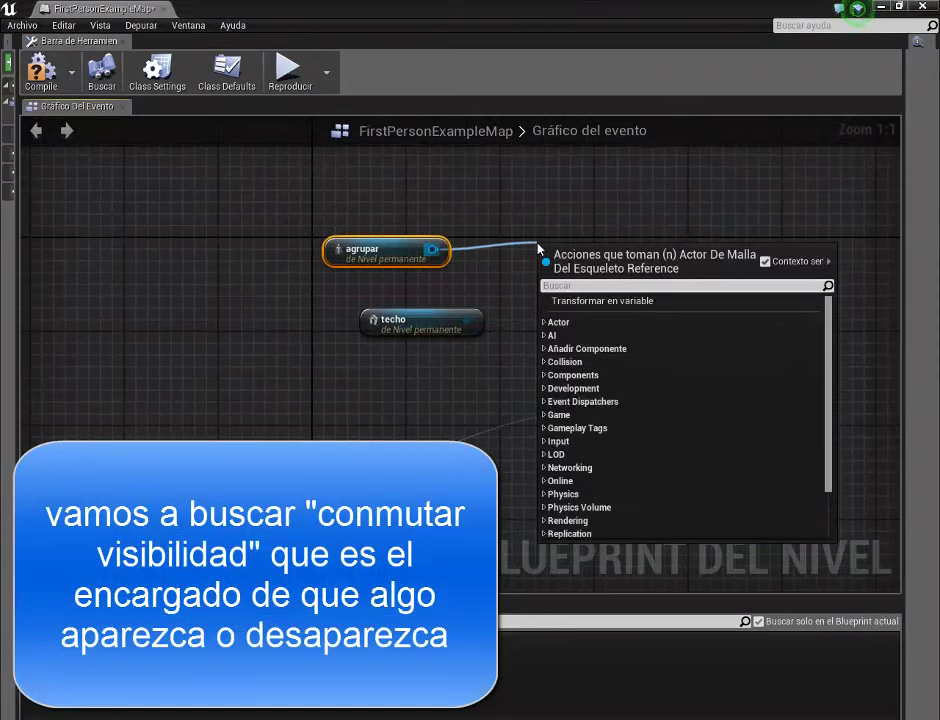
type("CONMUT")
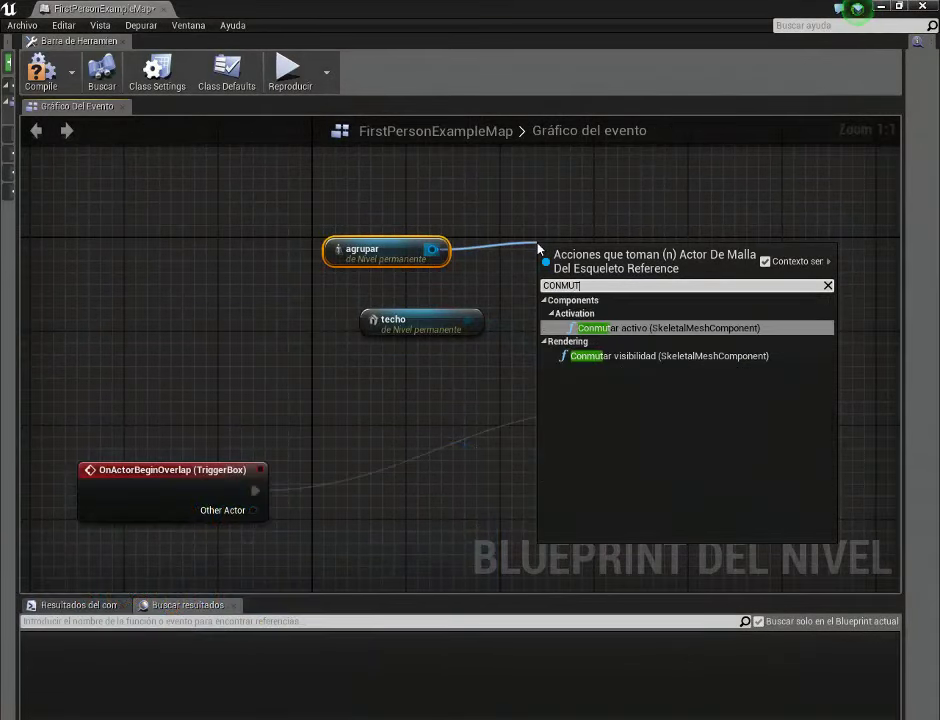
type("AR")
left_click(620, 357)
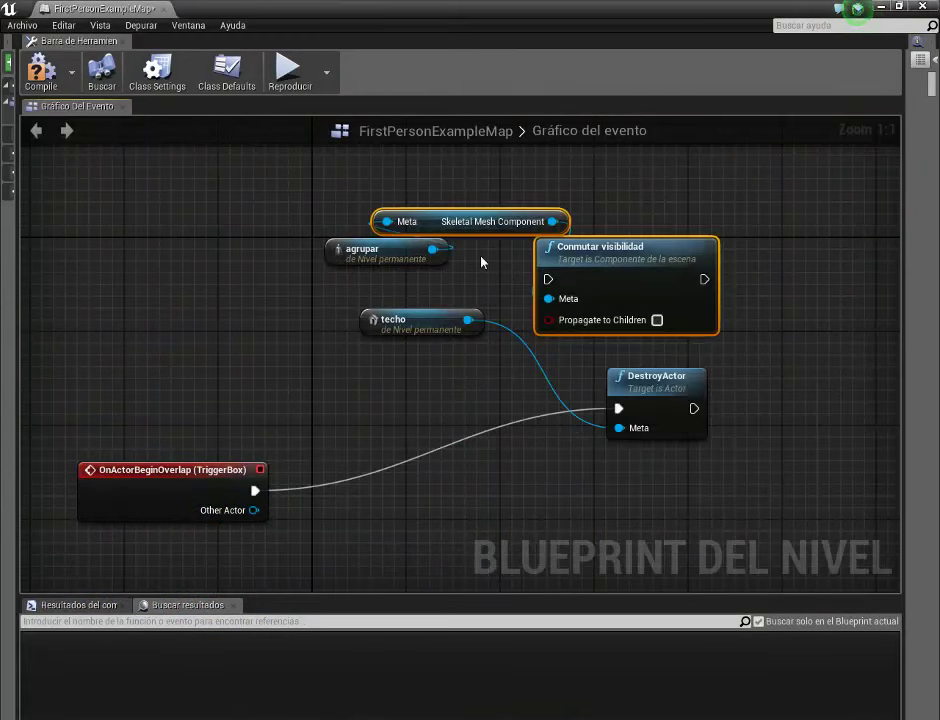
left_click_drag(466, 226, 382, 195)
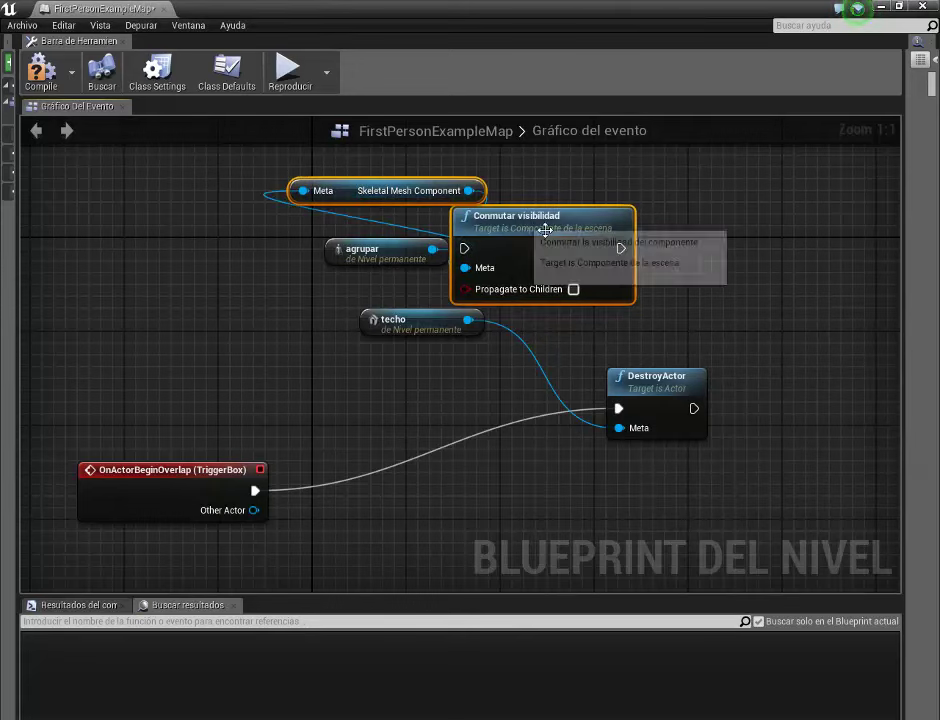
left_click_drag(548, 236, 672, 224)
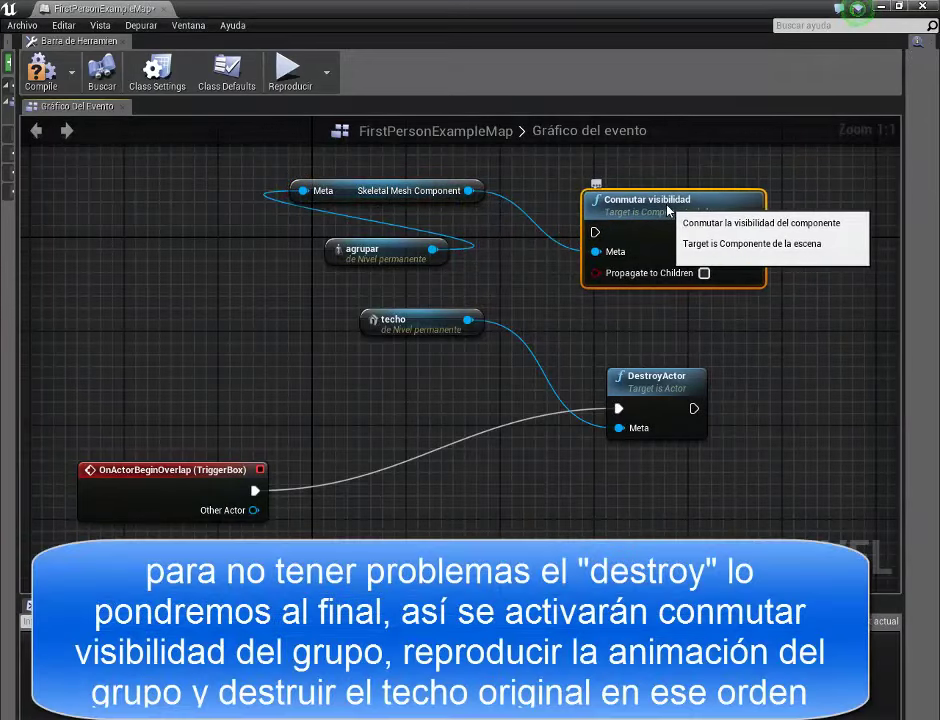
right_click_drag(600, 321, 559, 320)
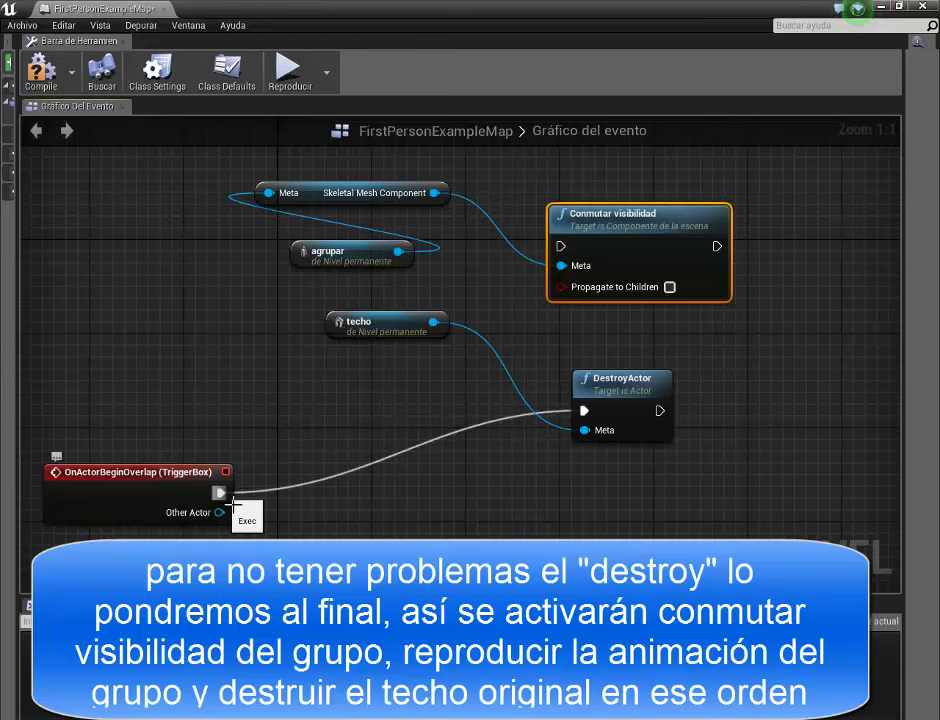
left_click_drag(232, 503, 561, 249)
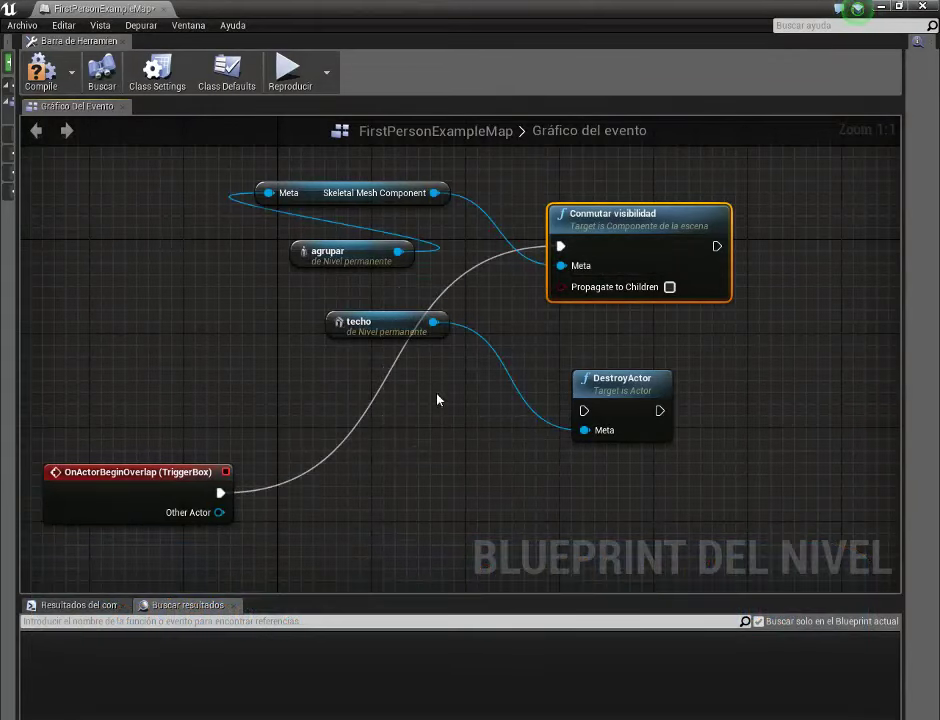
left_click(368, 325)
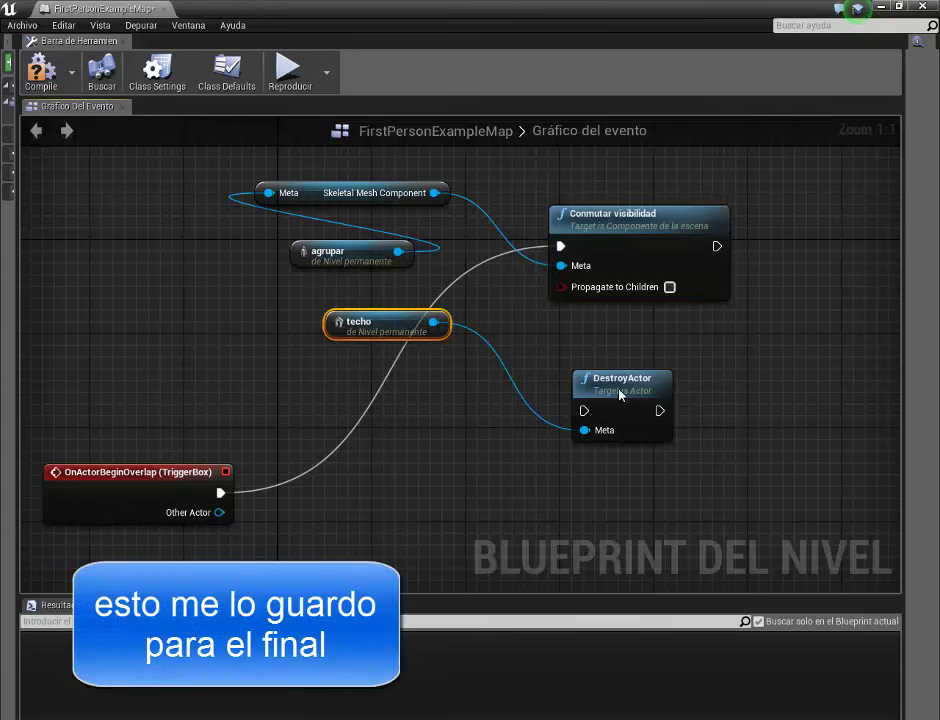
left_click_drag(624, 397, 895, 530)
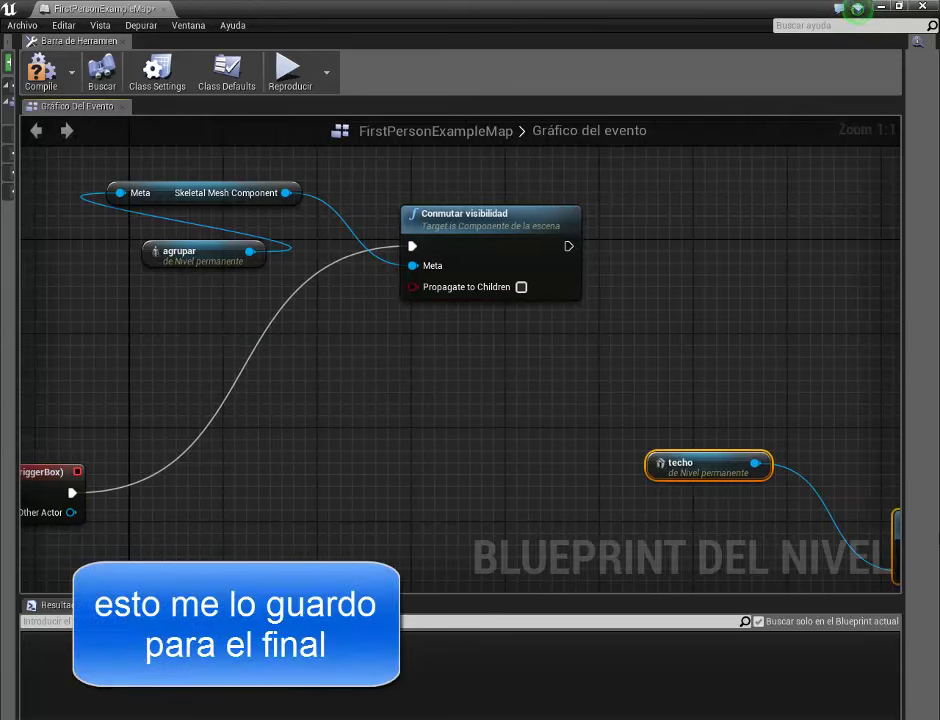
left_click(447, 395)
right_click_drag(447, 395, 508, 404)
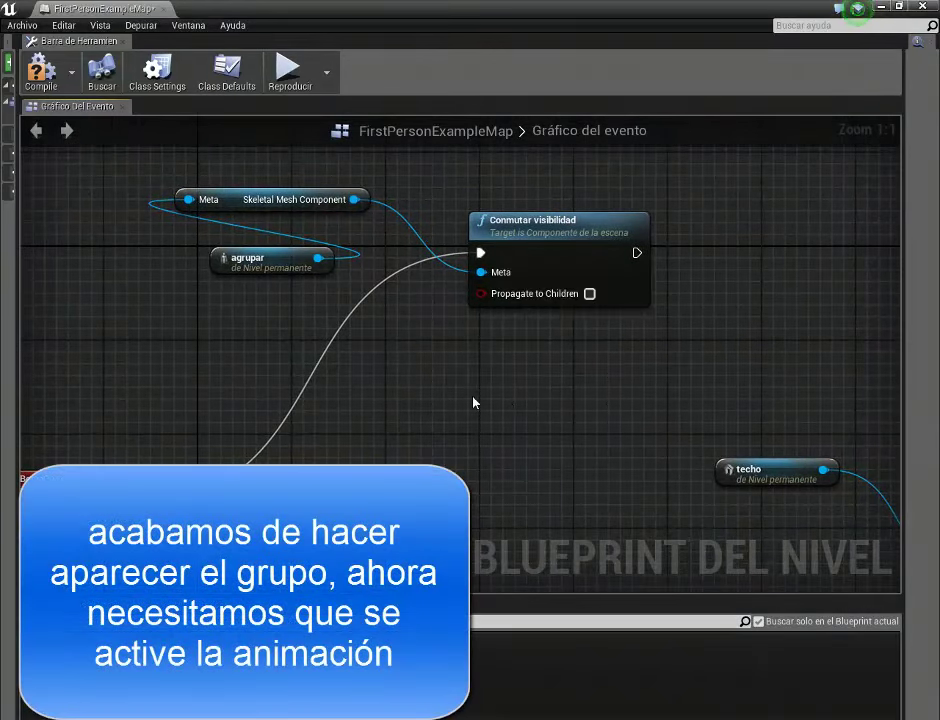
right_click_drag(474, 402, 432, 509)
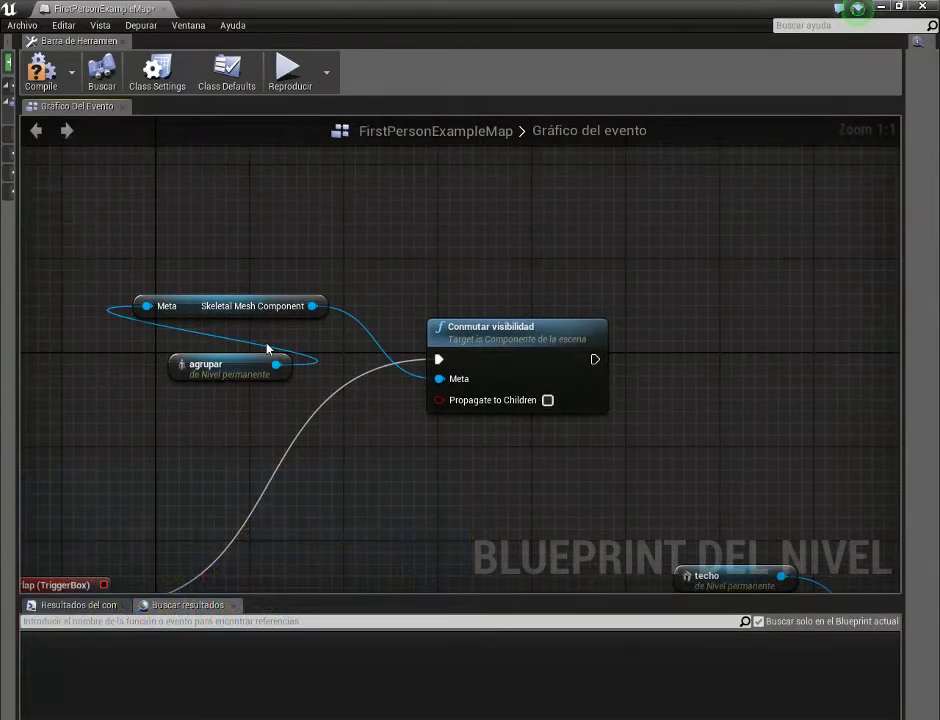
Step: Add a Reproducir la animación node from agrupar's Skeletal Mesh Component, then restore the blueprint window
left_click_drag(313, 306, 328, 293)
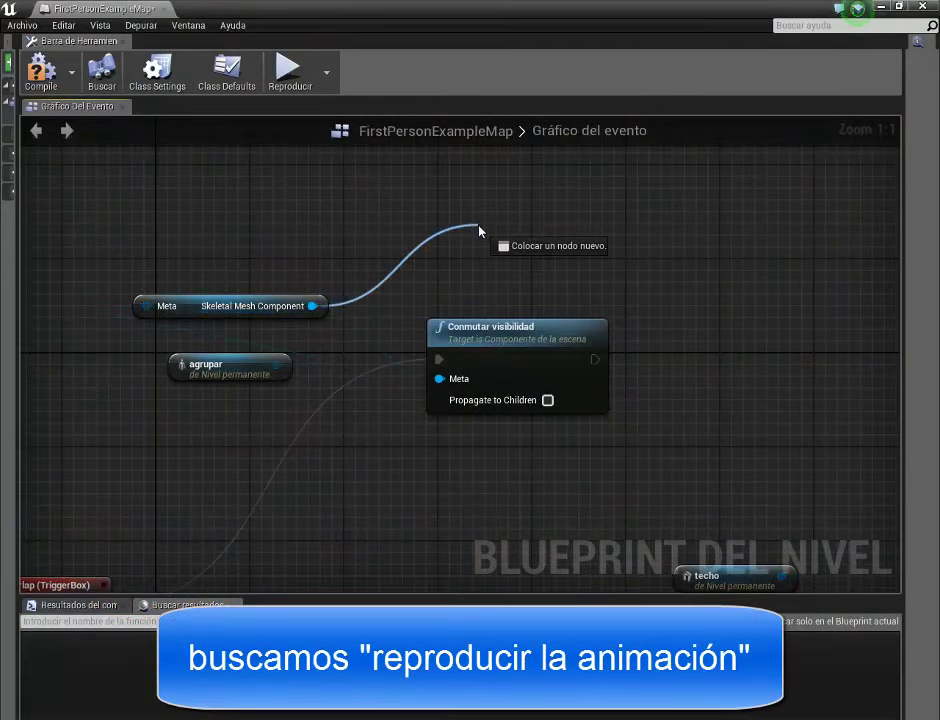
left_click_drag(479, 230, 479, 230)
type("A")
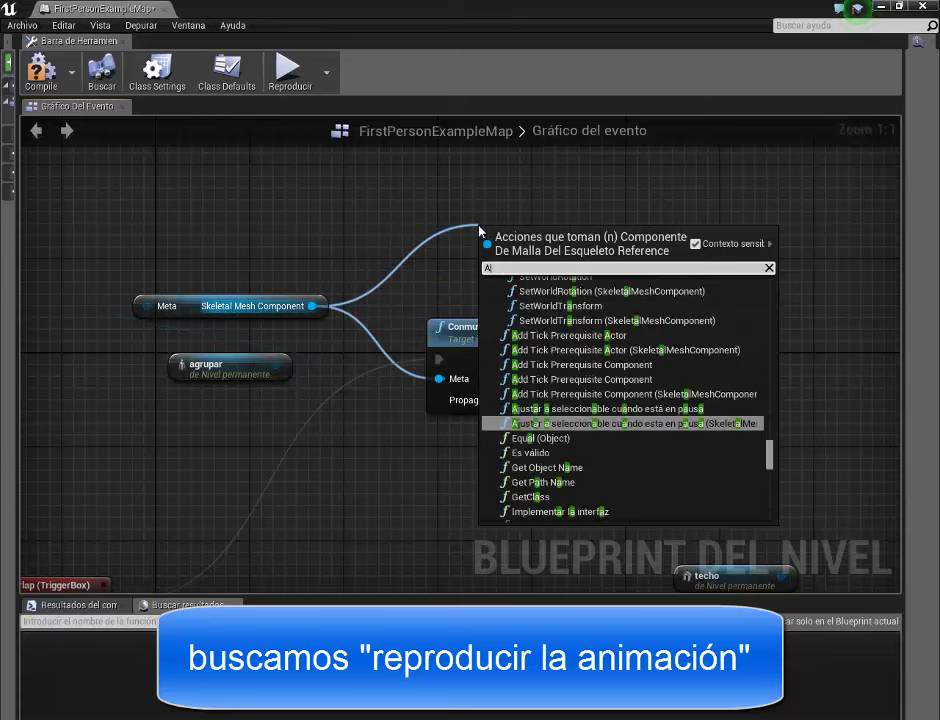
type("NIMAC")
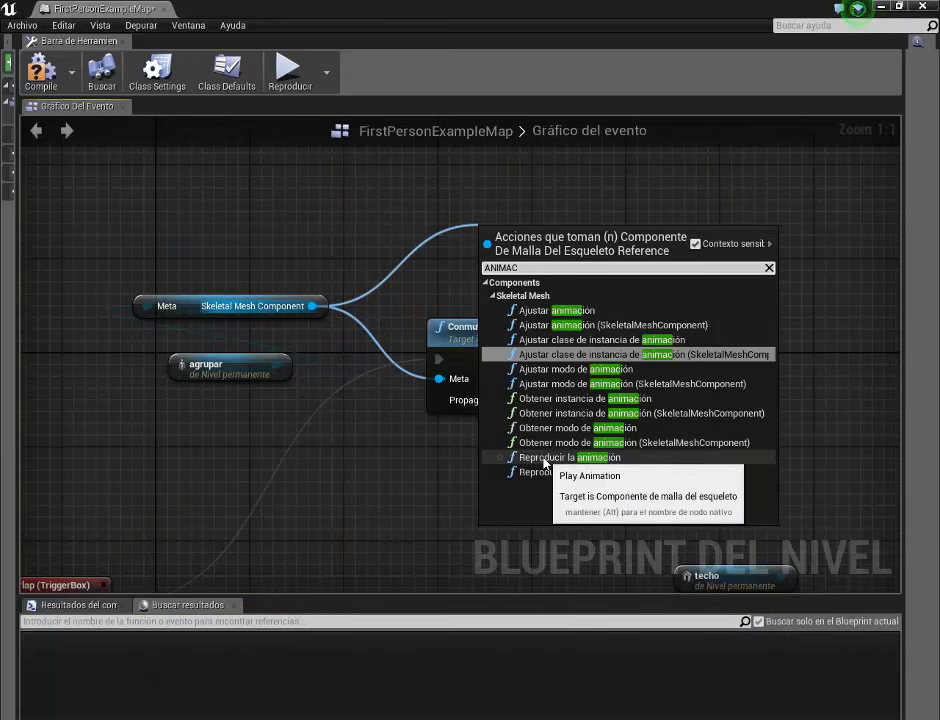
left_click(569, 458)
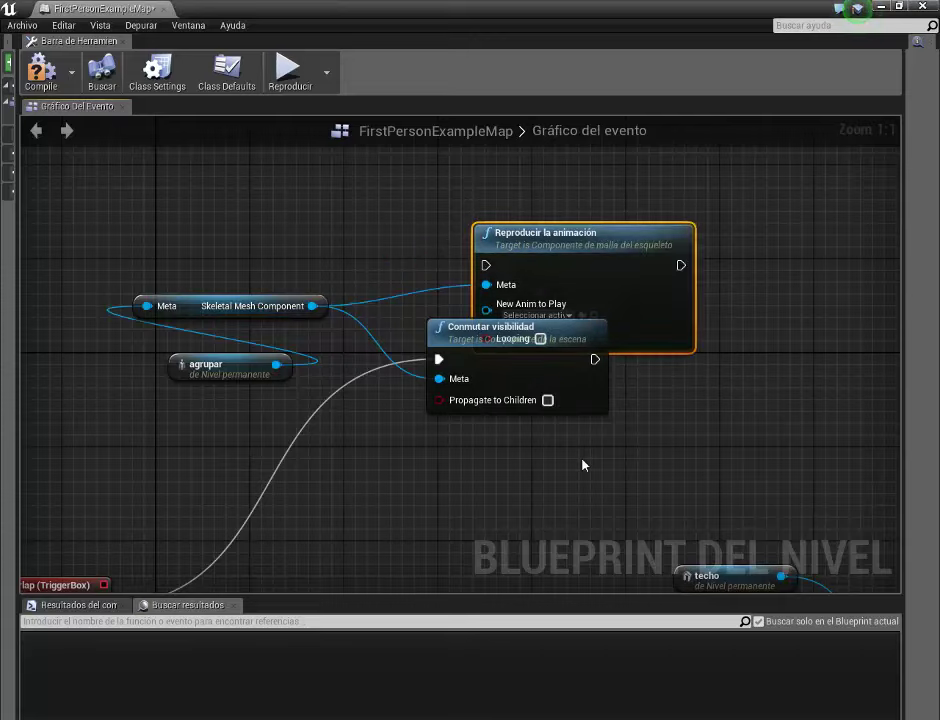
left_click_drag(632, 194, 656, 160)
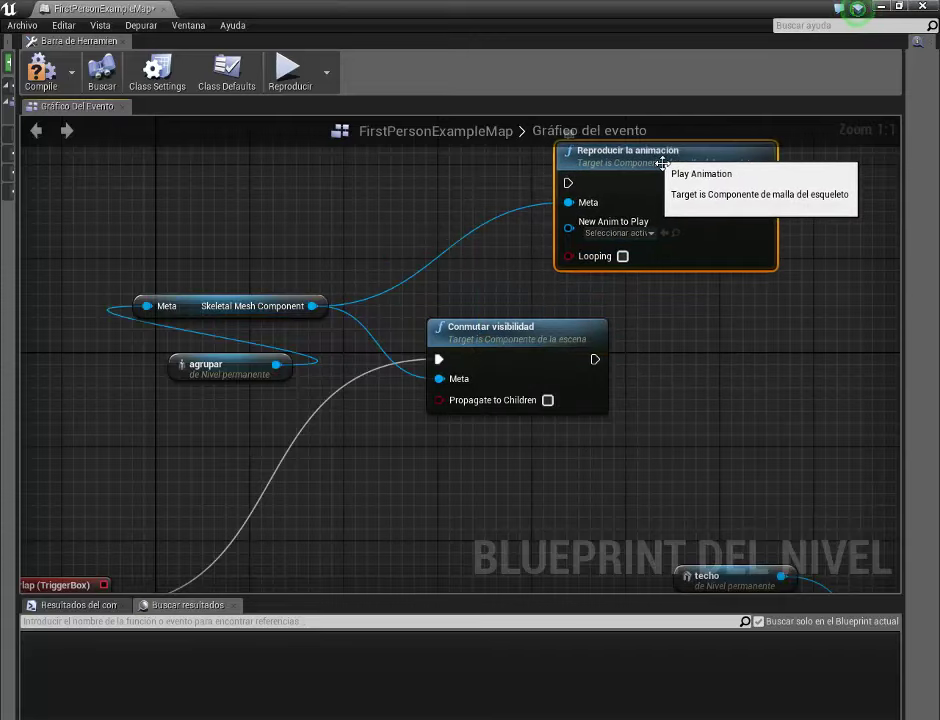
mouse_move(480, 8)
left_mouse_down()
mouse_move(493, 230)
mouse_move(733, 225)
mouse_move(737, 217)
left_mouse_up()
Step: Enlarge the Content Browser to check AGRUPADOS holds agrupar_Anim, then maximize the Level Blueprint
left_click_drag(333, 660, 403, 316)
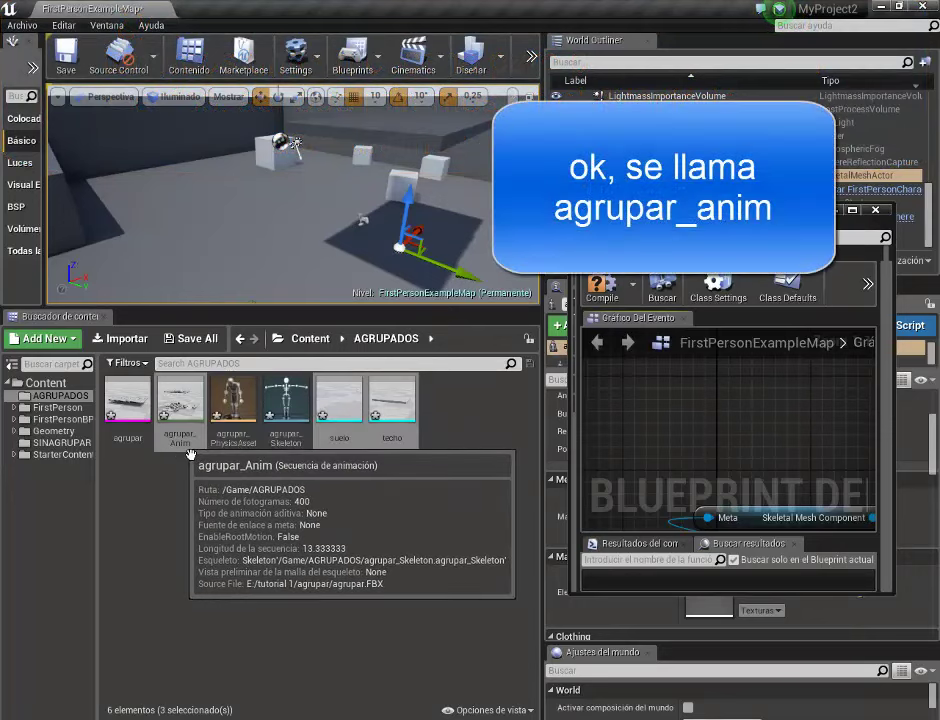
left_click_drag(720, 210, 522, 5)
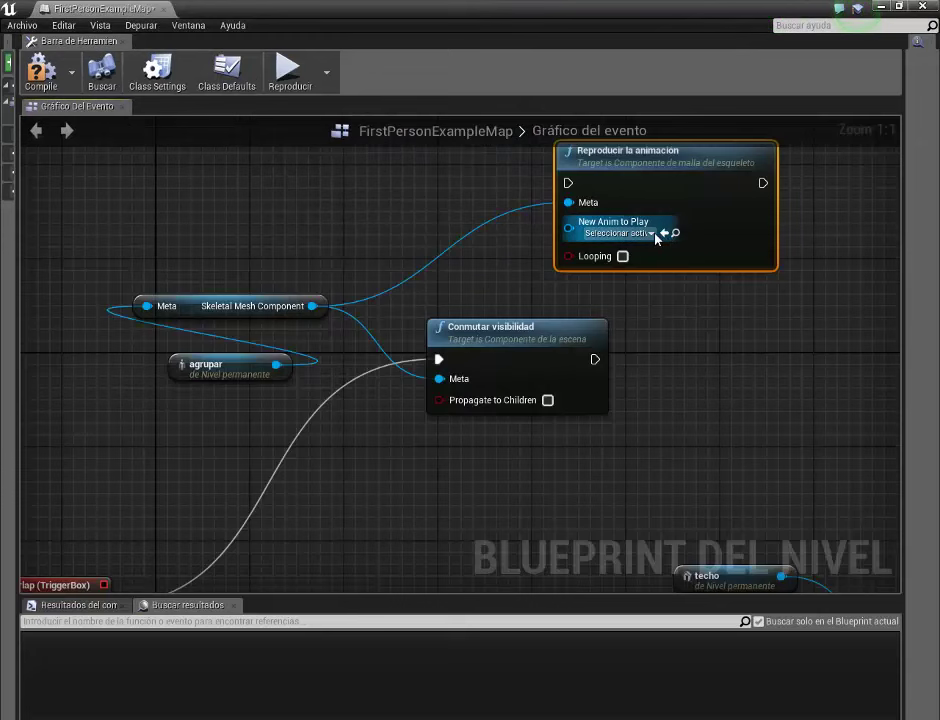
Step: Set Reproducir la animación's New Anim to Play to agrupar_Anim and zoom out the graph
left_click(652, 233)
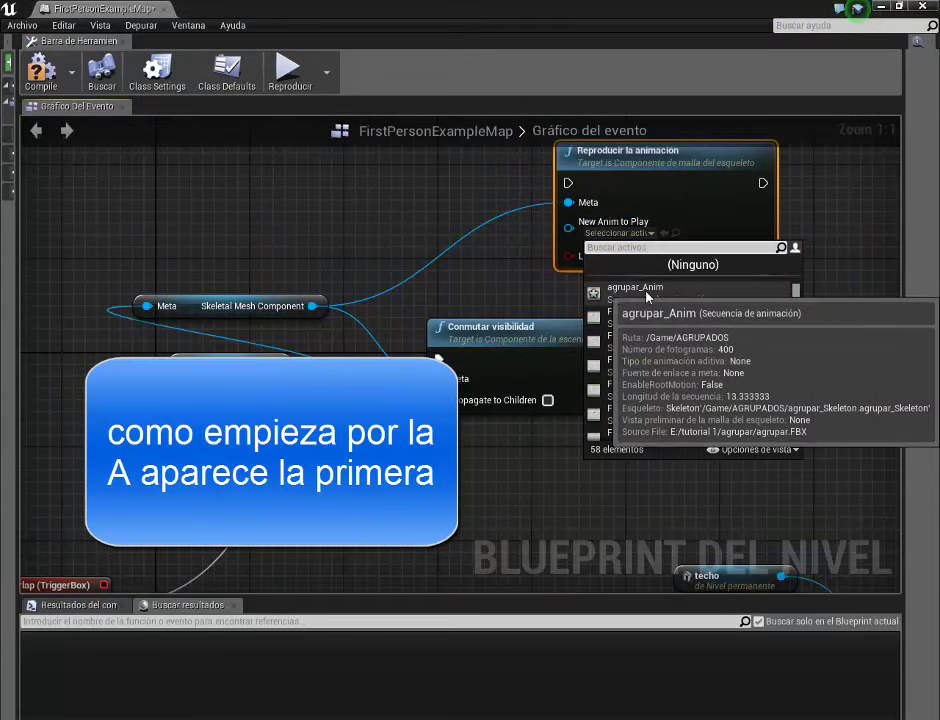
left_click(635, 290)
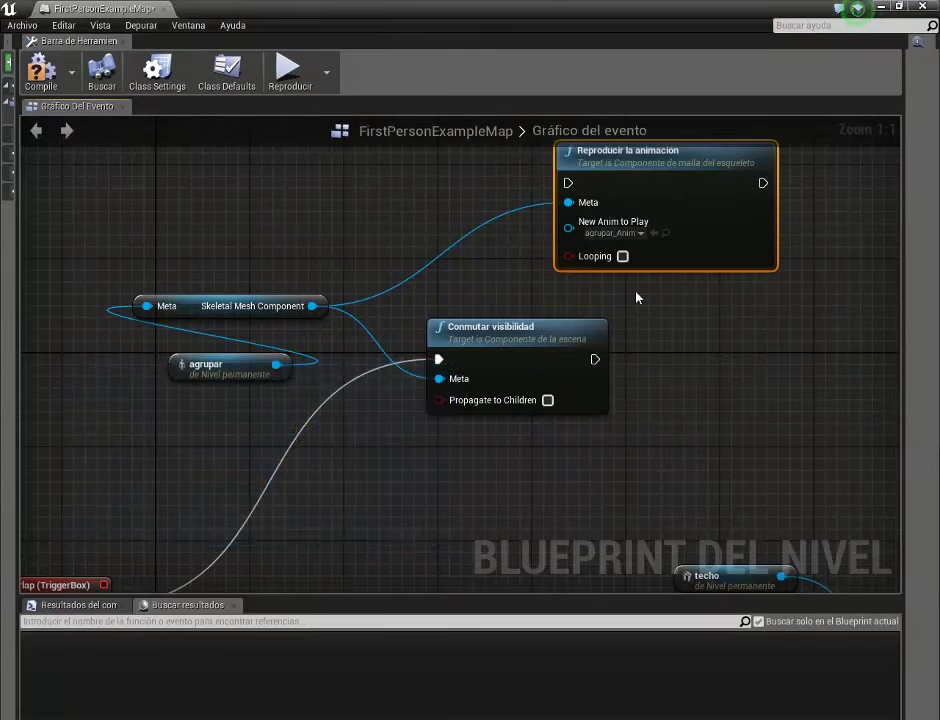
mouse_move(673, 357)
right_mouse_down()
mouse_move(594, 367)
mouse_move(608, 341)
mouse_move(601, 347)
right_mouse_up()
scroll(594, 367, "down", 2)
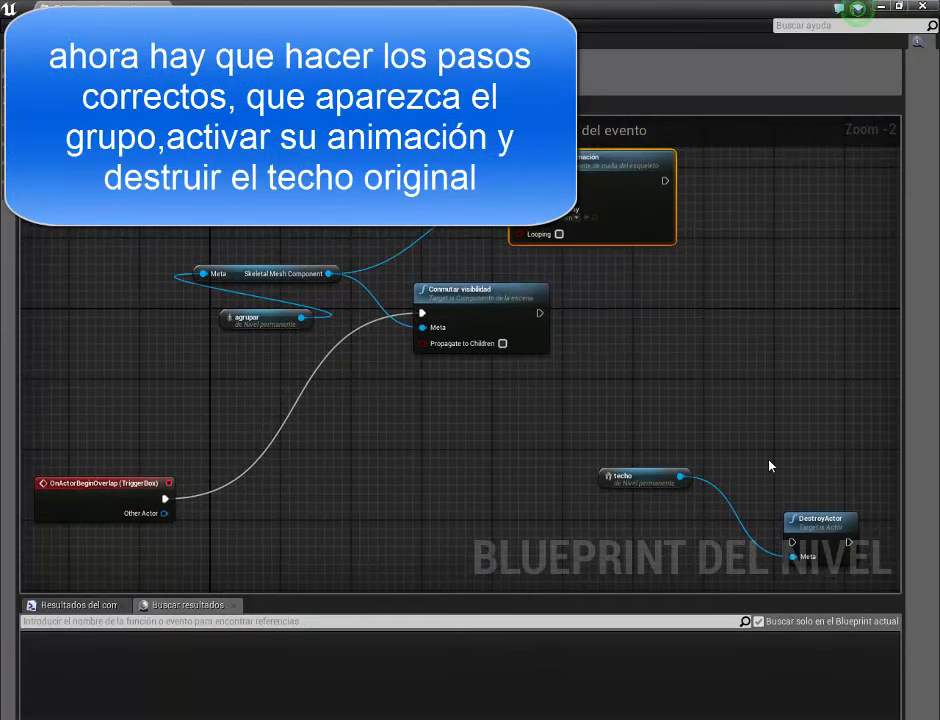
Step: Arrange DestroyActor, animation and toggle nodes, and wire Conmutar visibilidad into Reproducir la animación
right_click_drag(761, 463, 658, 412)
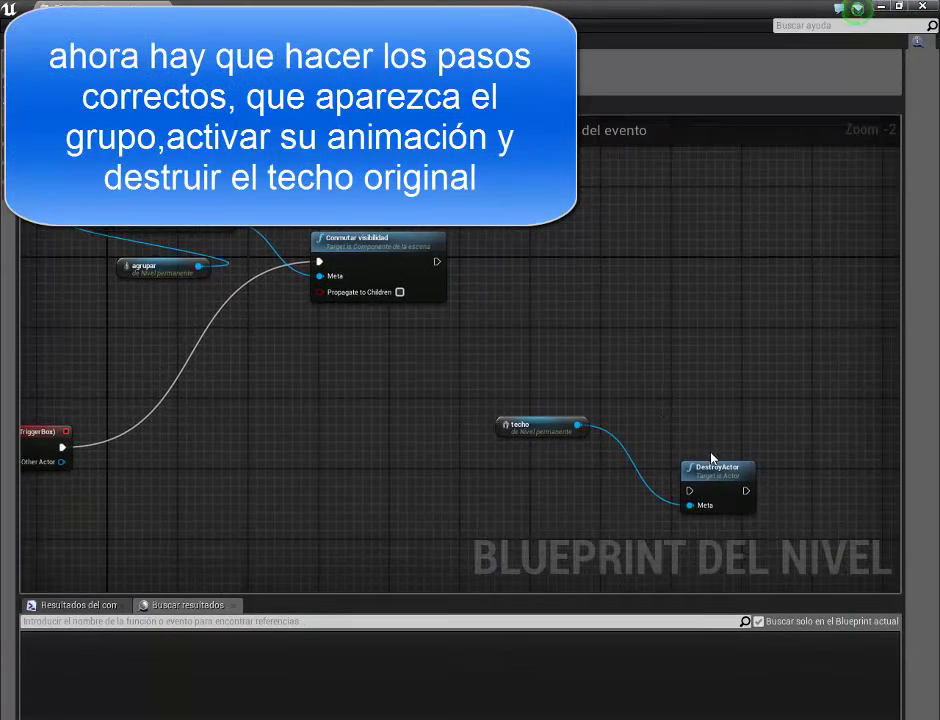
left_click_drag(711, 457, 718, 167)
mouse_move(594, 248)
right_mouse_down()
mouse_move(577, 264)
mouse_move(612, 377)
right_mouse_up()
left_click_drag(531, 253, 573, 245)
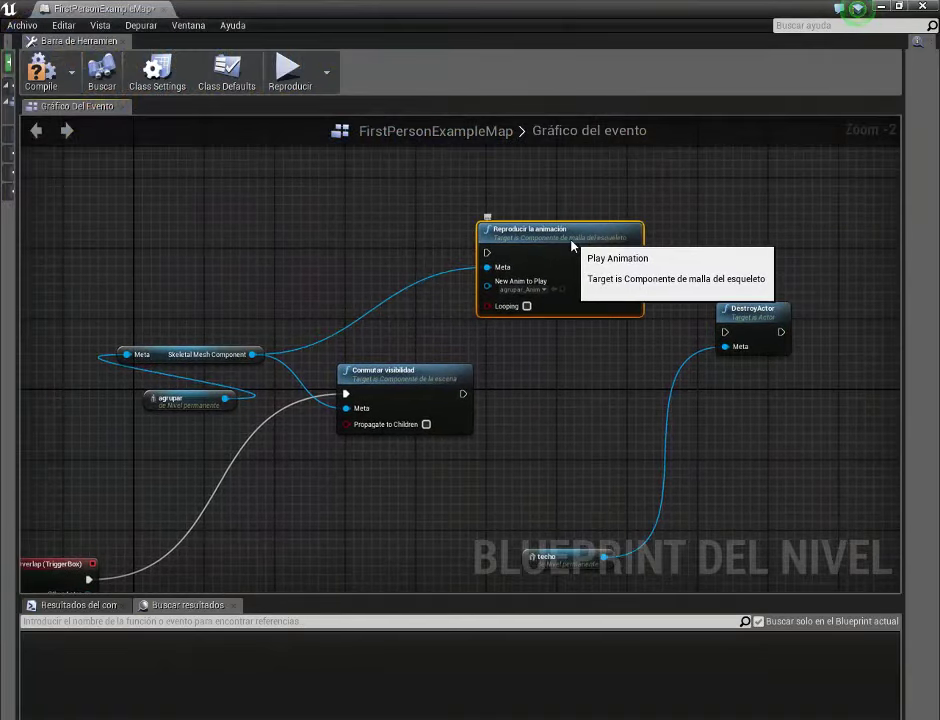
left_click_drag(405, 381, 386, 381)
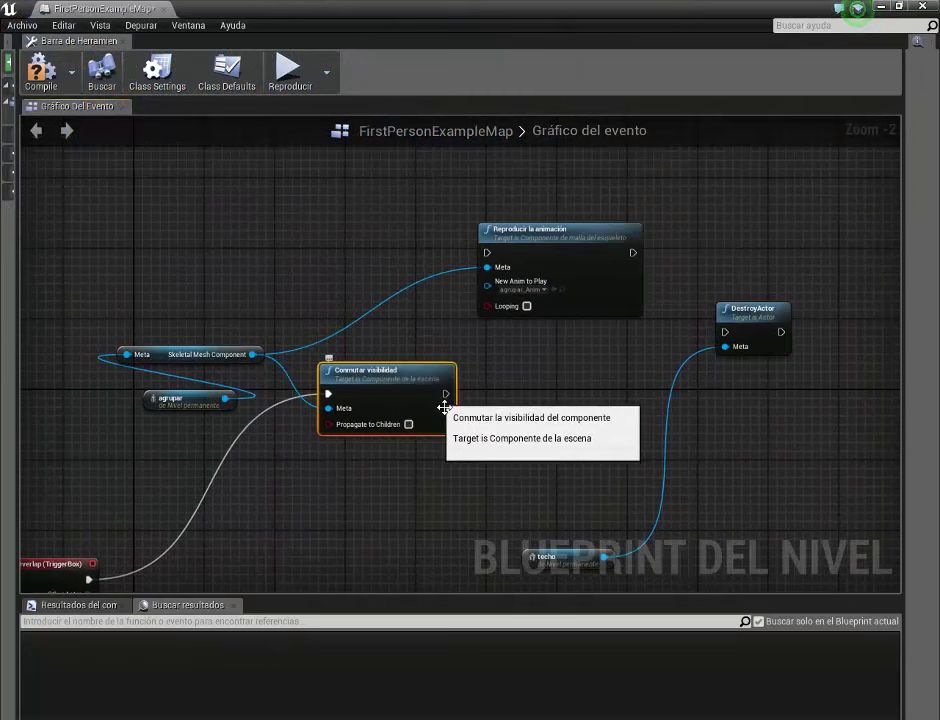
left_click_drag(446, 394, 498, 266)
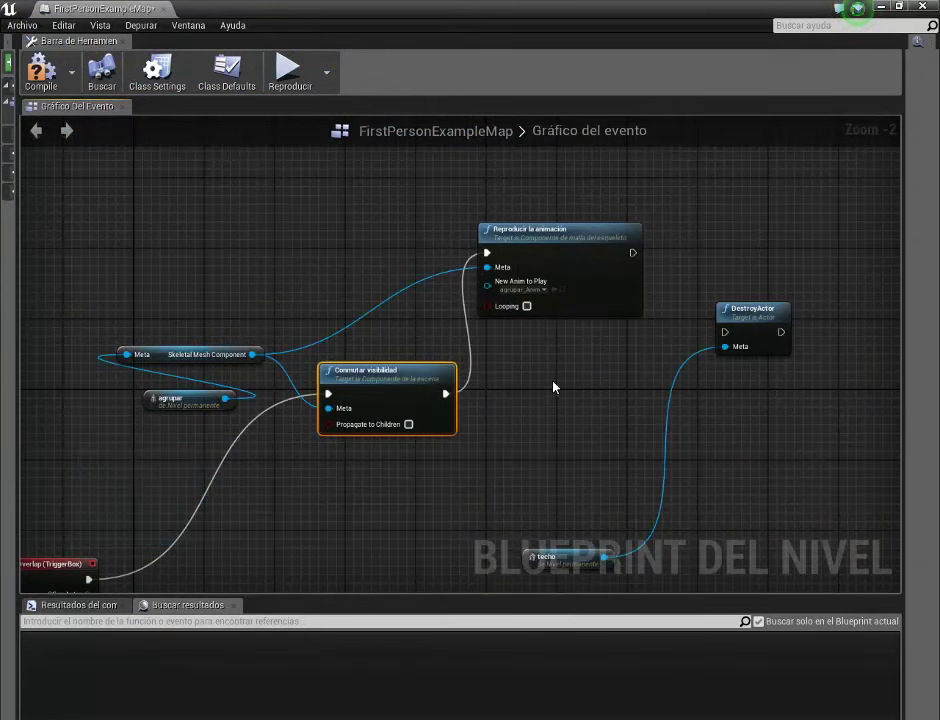
Step: Wire Reproducir la animación into DestroyActor and move the overlap event and techo nodes alongside
left_click_drag(633, 252, 712, 335)
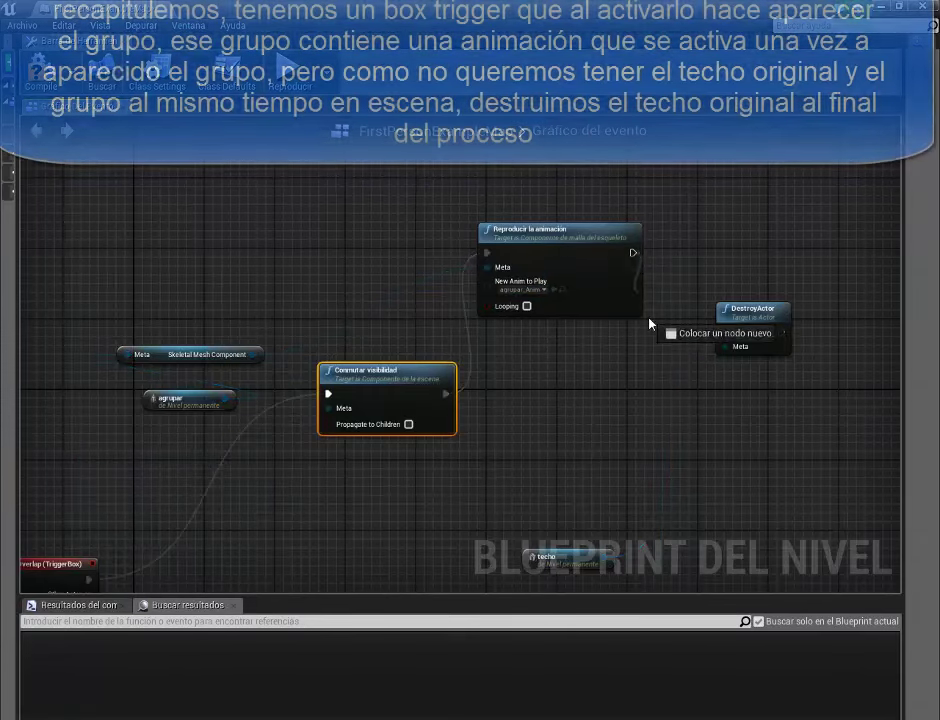
right_click_drag(602, 376, 694, 286)
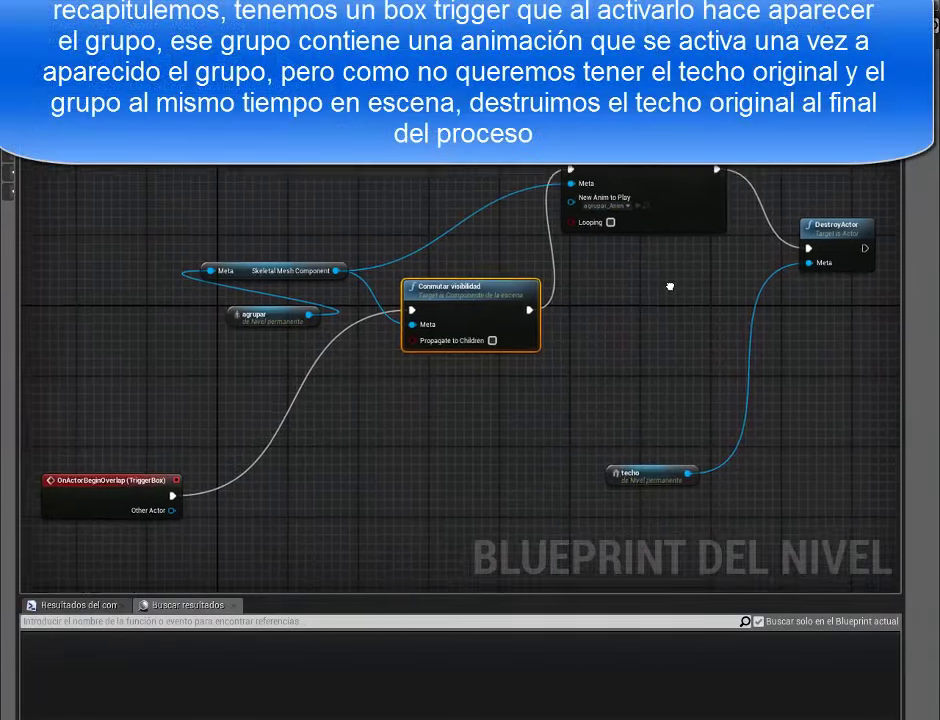
left_click_drag(122, 481, 189, 399)
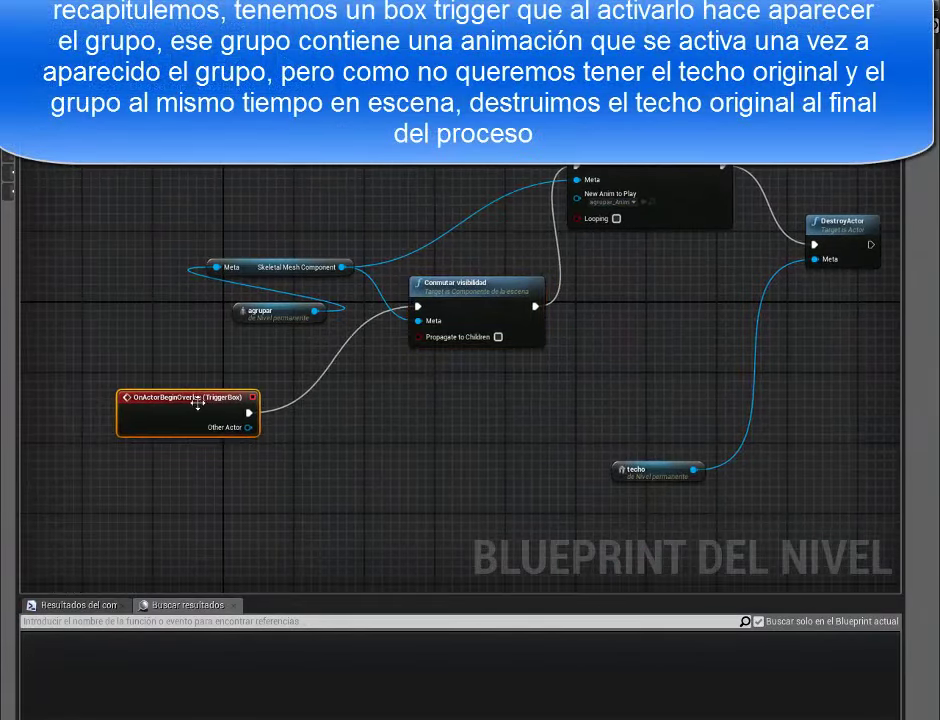
right_click_drag(388, 417, 342, 454)
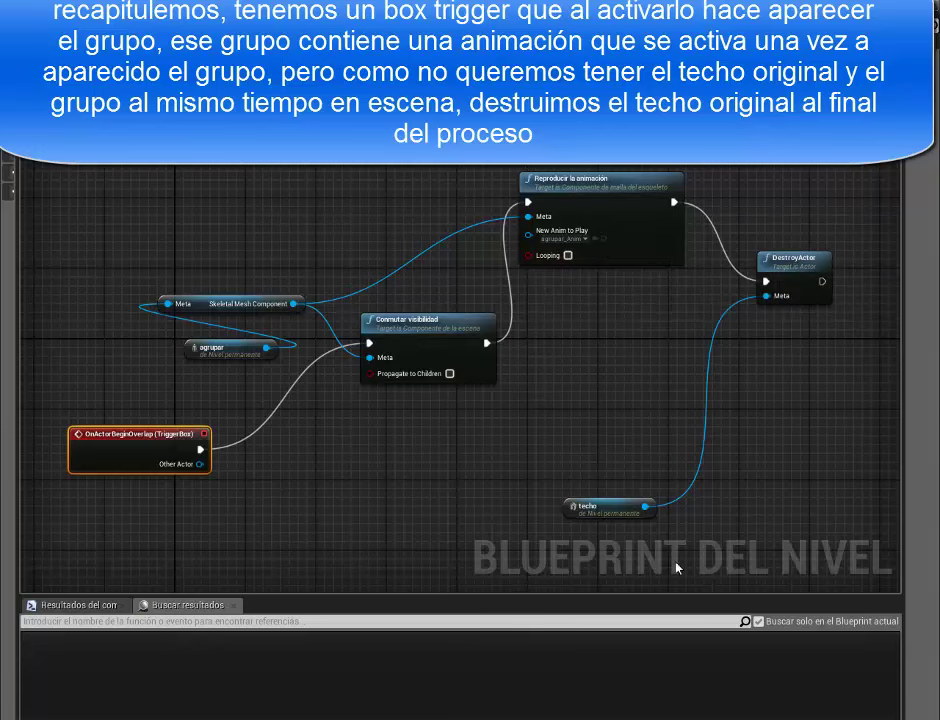
left_click_drag(597, 522, 647, 364)
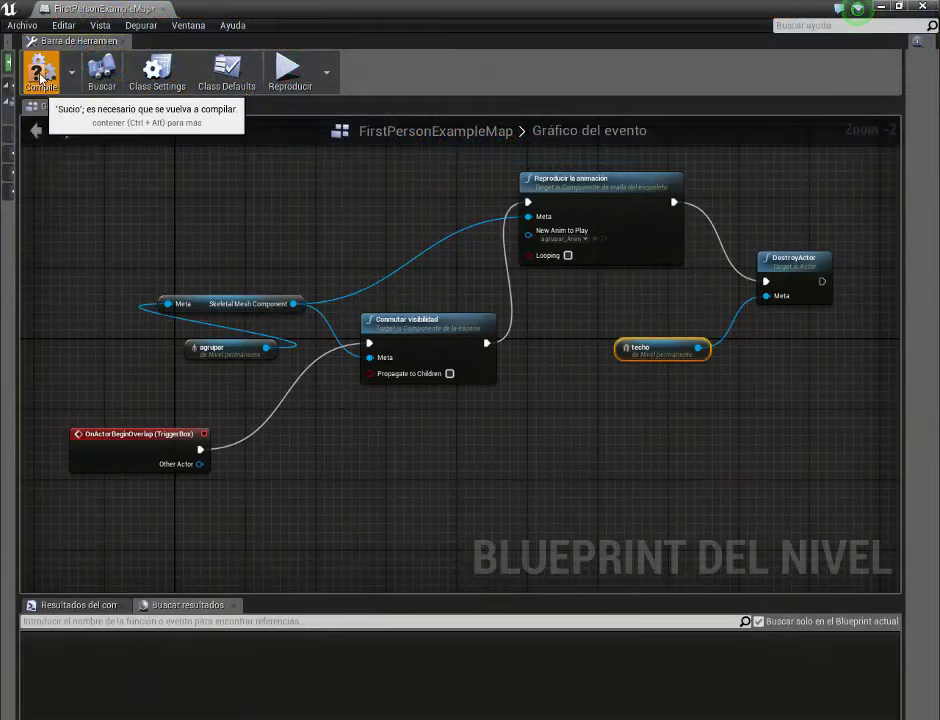
Step: Compile and close the Level Blueprint, then make the level viewport taller and wider
left_click(41, 78)
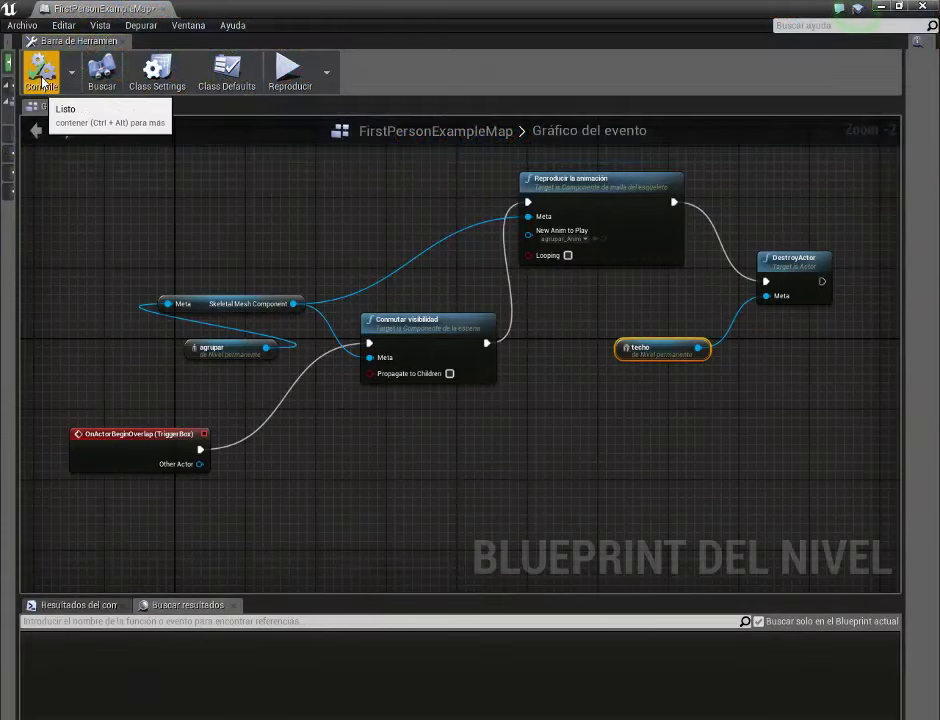
left_click(923, 8)
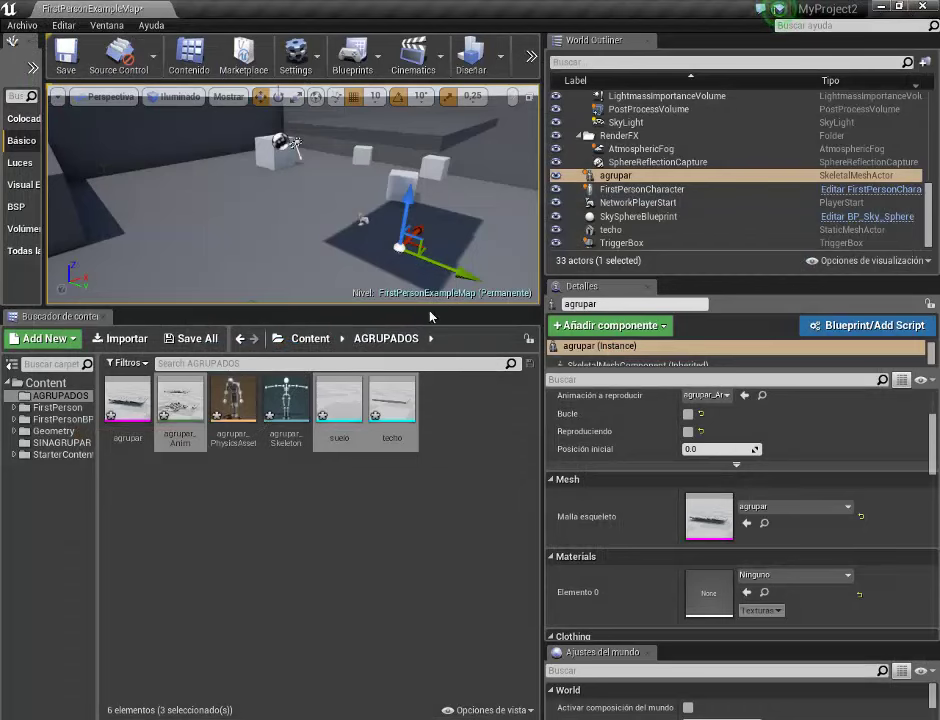
left_click_drag(429, 338, 429, 624)
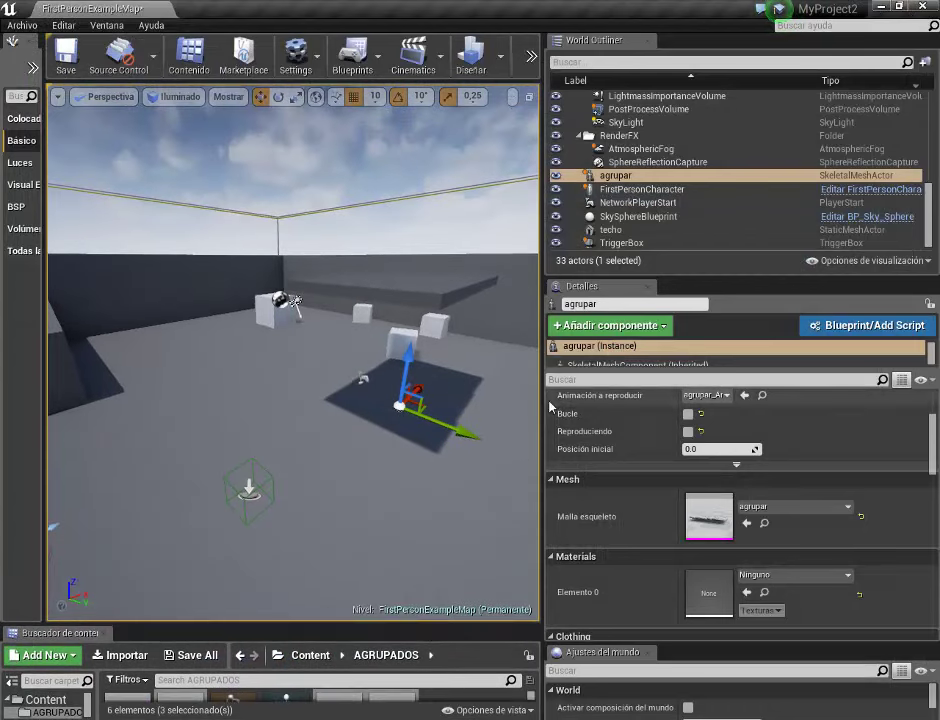
left_click_drag(548, 402, 868, 414)
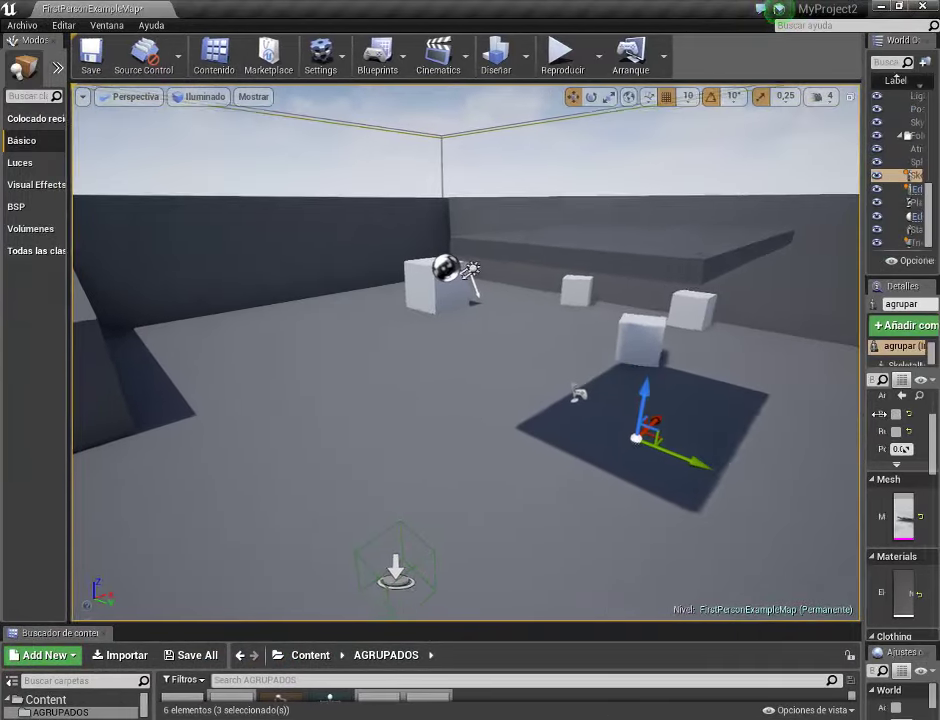
Step: Play-test to watch the ceiling shatter at the trigger, then select the TriggerBox in the viewport
left_click(562, 55)
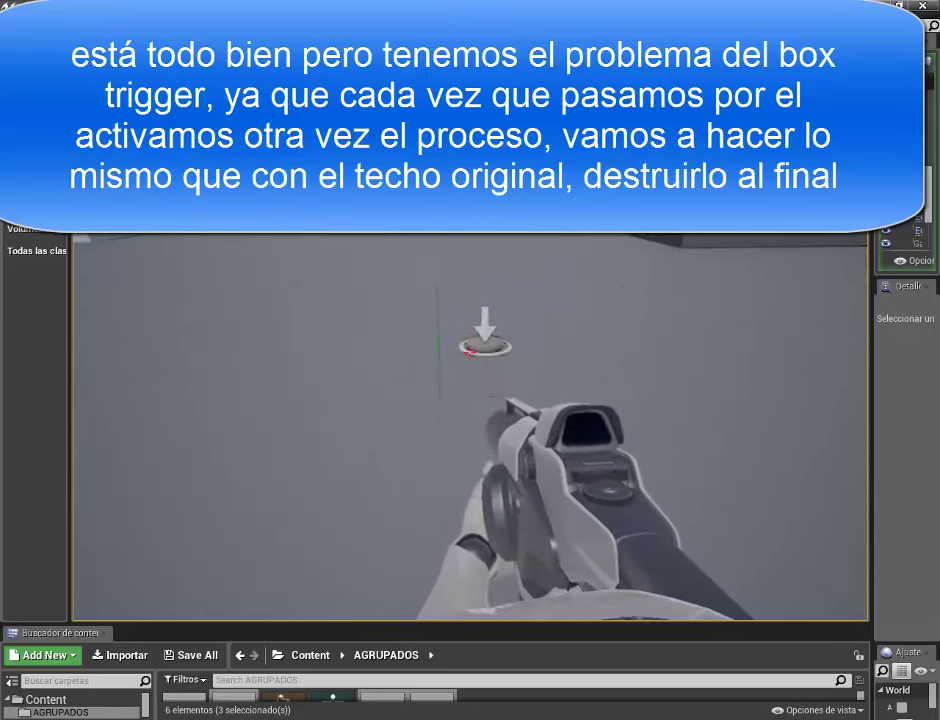
key("Escape")
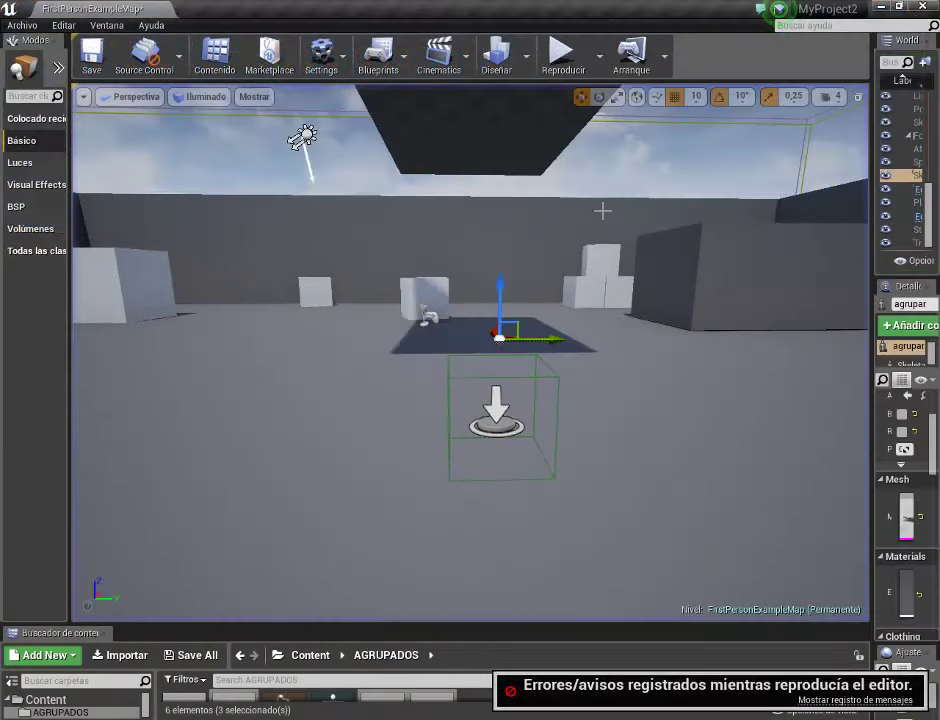
mouse_move(620, 234)
right_mouse_down()
mouse_move(700, 240)
mouse_move(700, 275)
right_mouse_up()
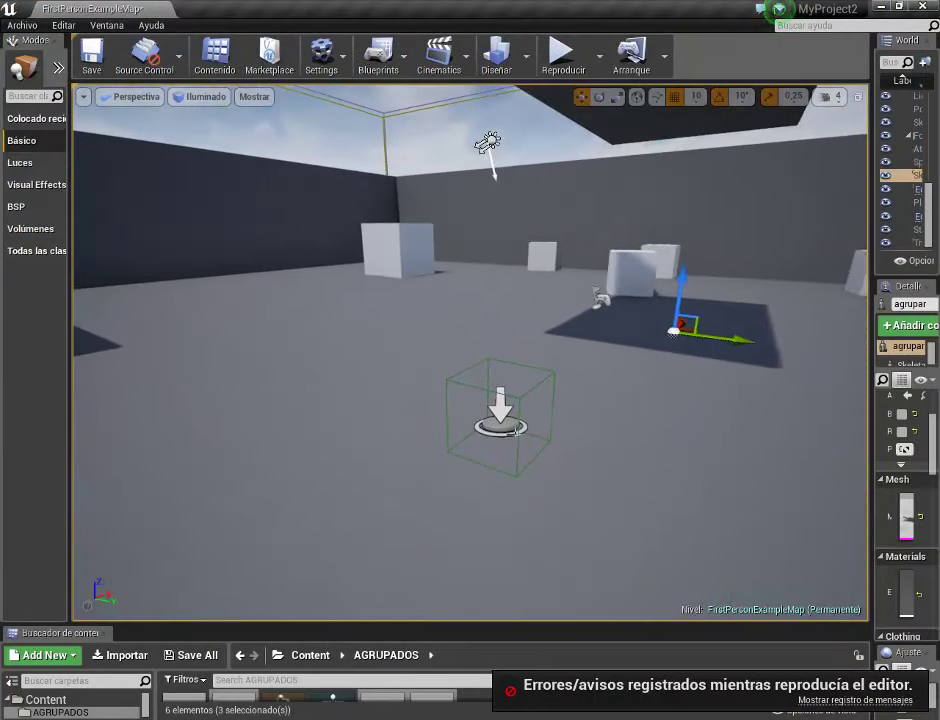
left_click(518, 430)
Step: Open the Level Blueprint floating, drag in a TriggerBox reference from the outliner, and maximize it
left_click_drag(881, 176, 641, 189)
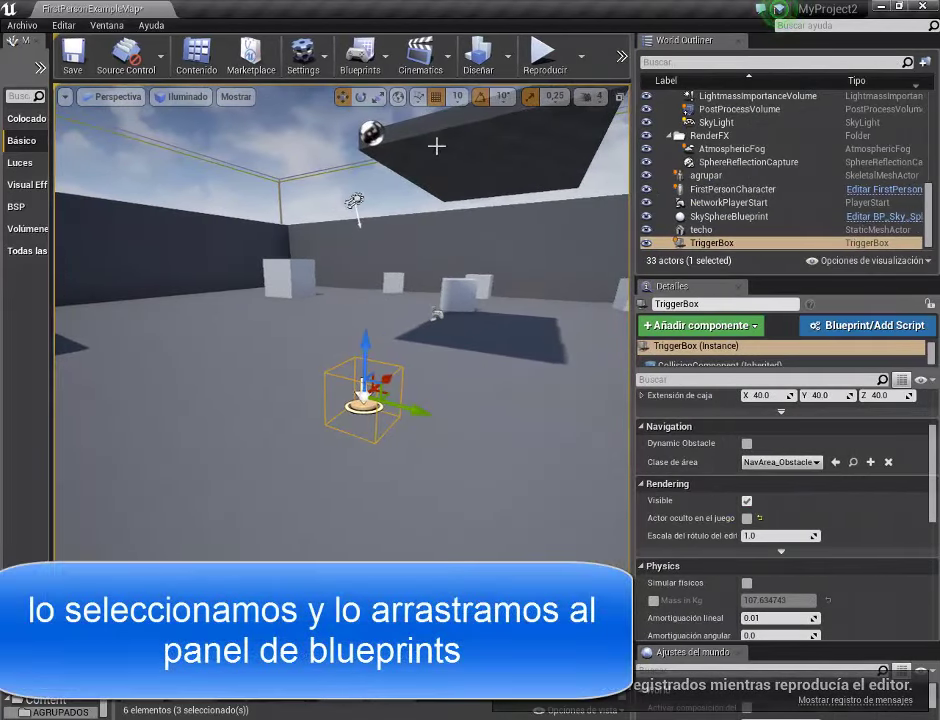
left_click(360, 55)
left_click(393, 183)
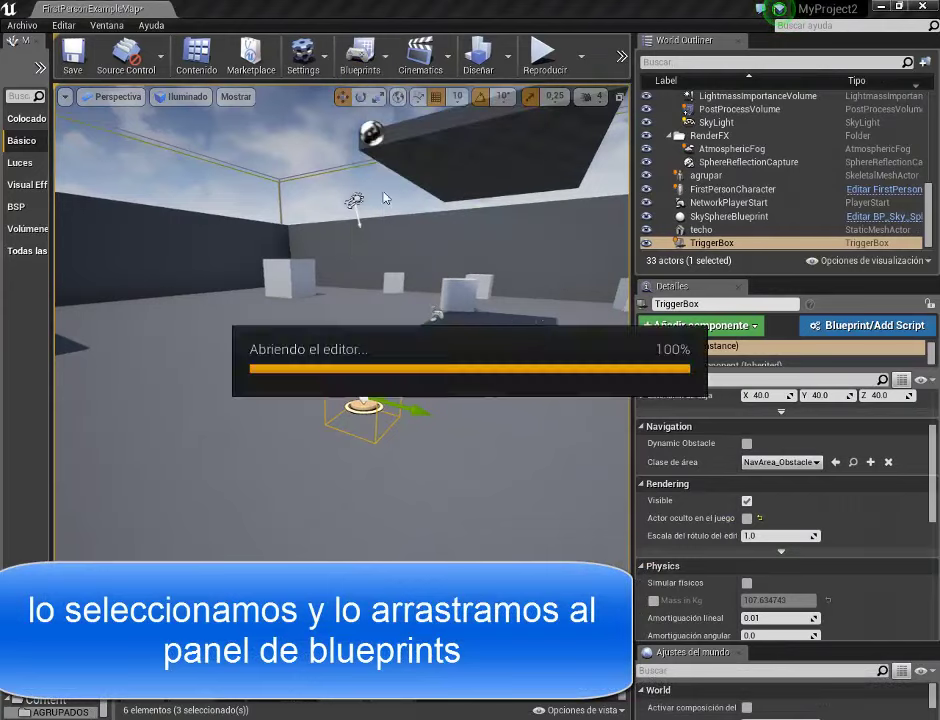
right_click_drag(559, 416, 457, 430)
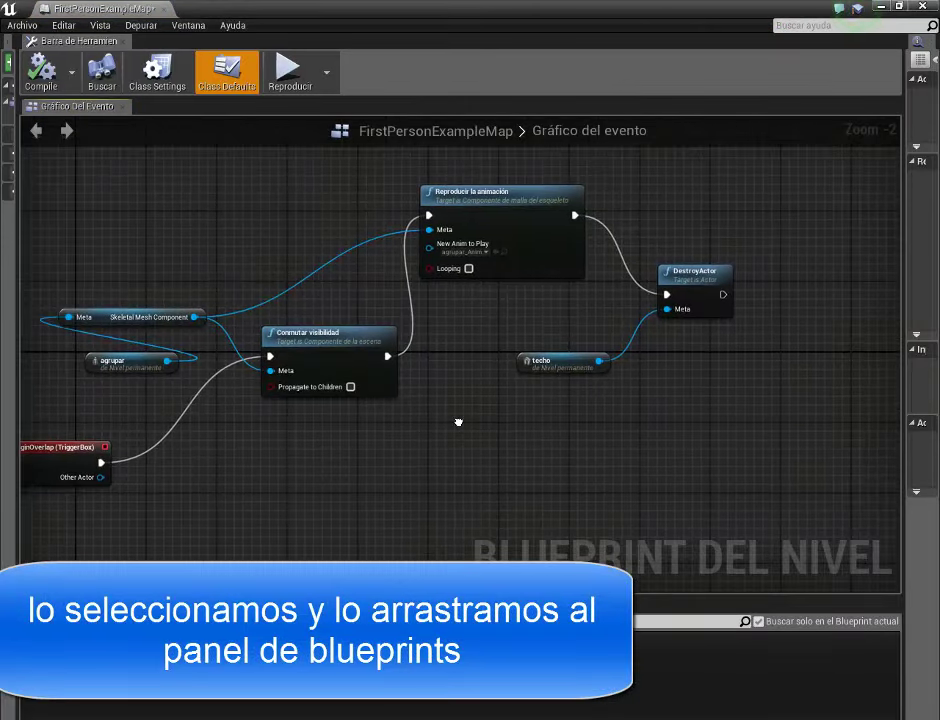
mouse_move(640, 17)
left_mouse_down()
mouse_move(480, 88)
mouse_move(304, 138)
left_mouse_up()
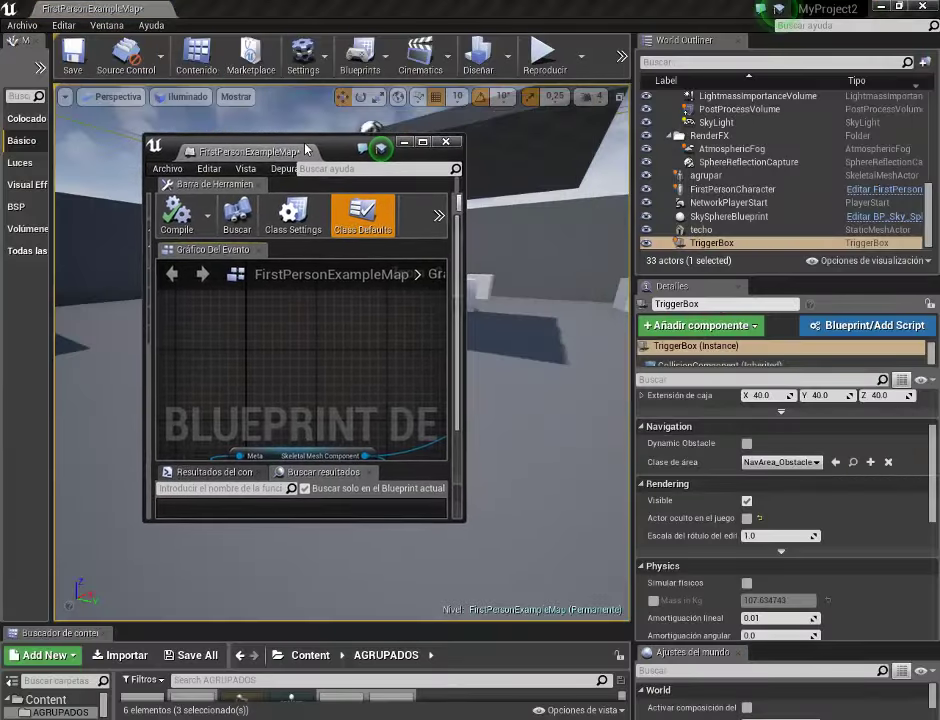
left_click_drag(698, 245, 359, 333)
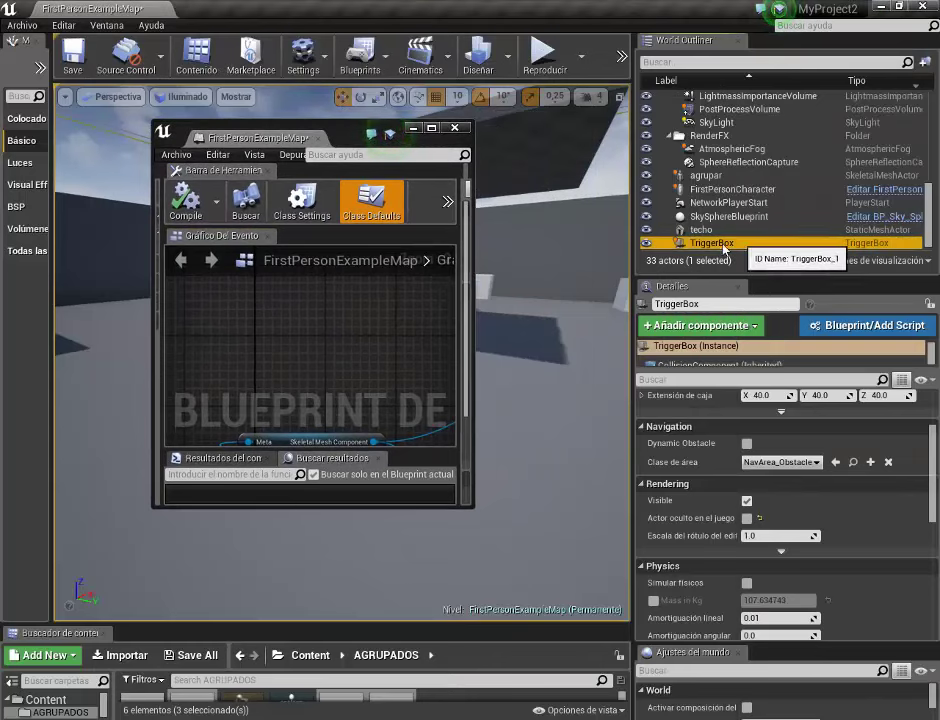
left_click(432, 130)
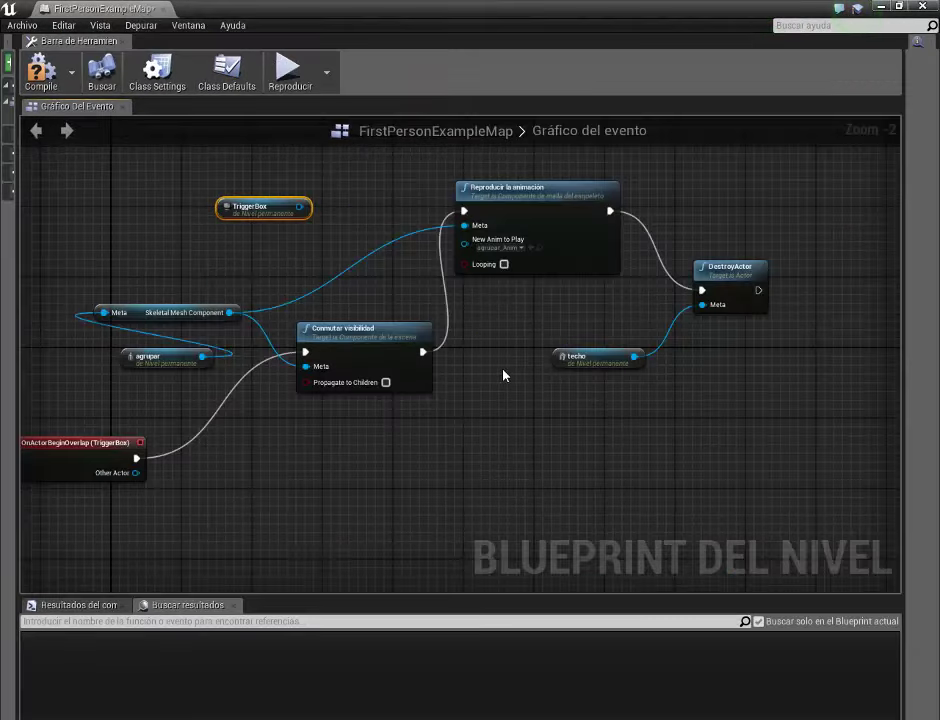
Step: Add a DestroyActor node targeting the TriggerBox, chained after techo's DestroyActor
right_click_drag(476, 319, 438, 429)
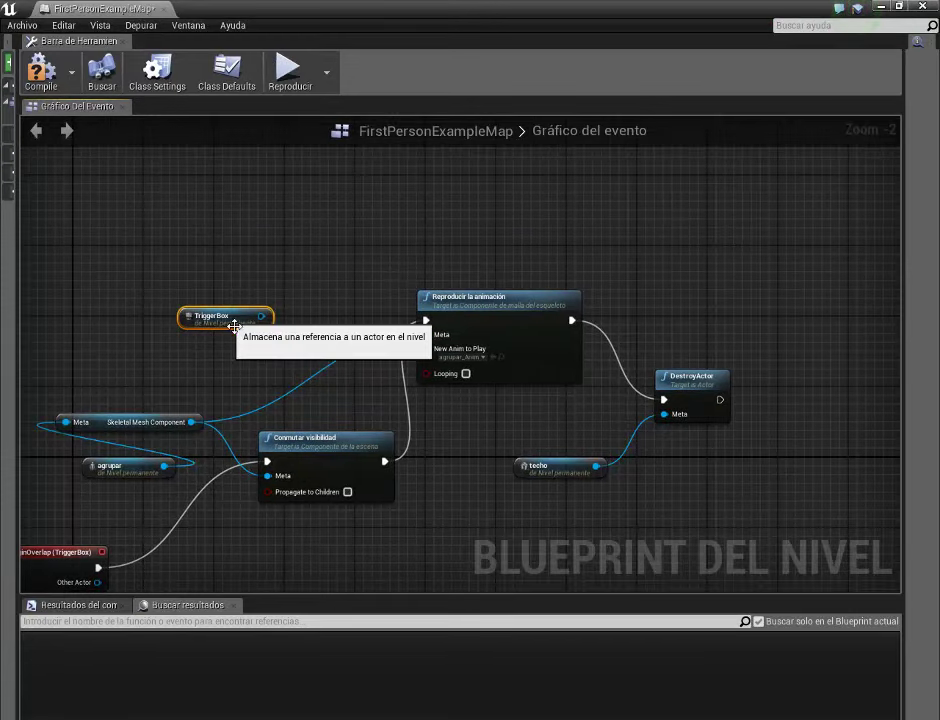
left_click_drag(236, 330, 537, 231)
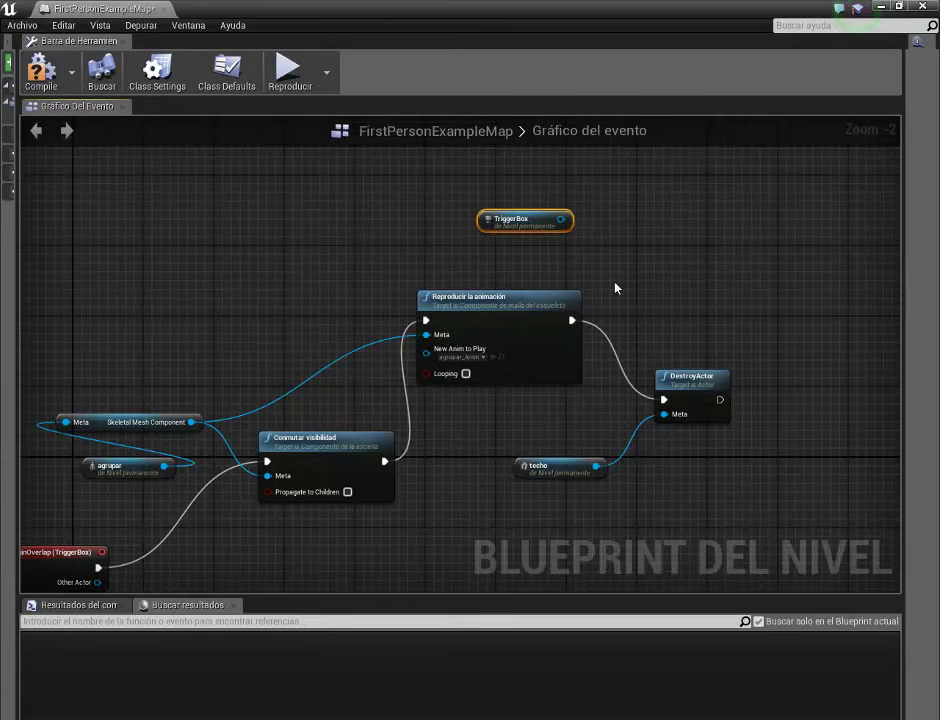
right_click_drag(625, 287, 599, 316)
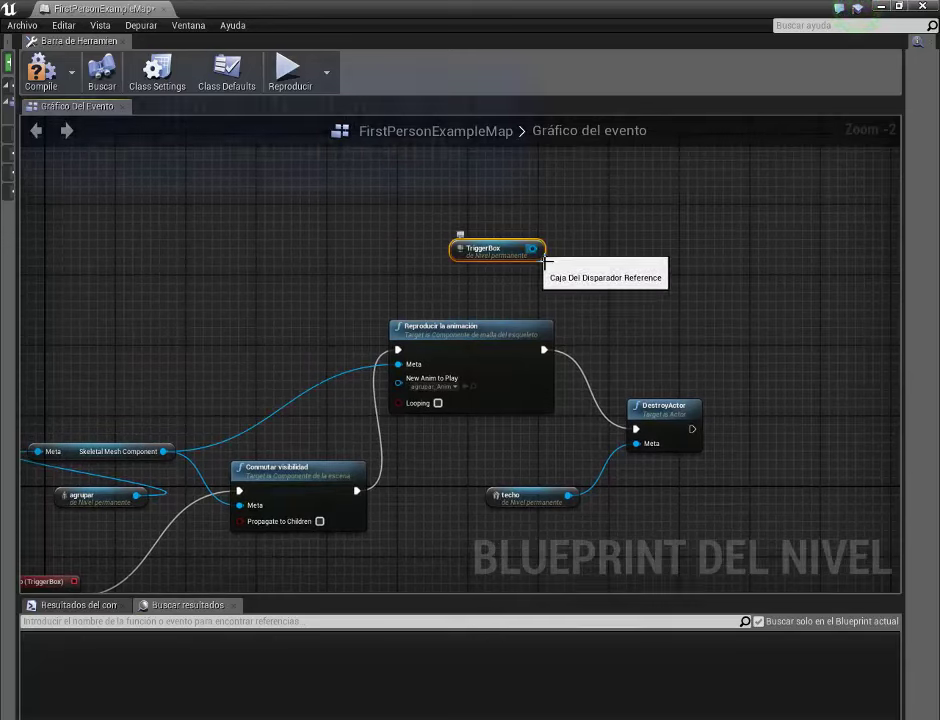
left_click_drag(544, 261, 637, 283)
type("D")
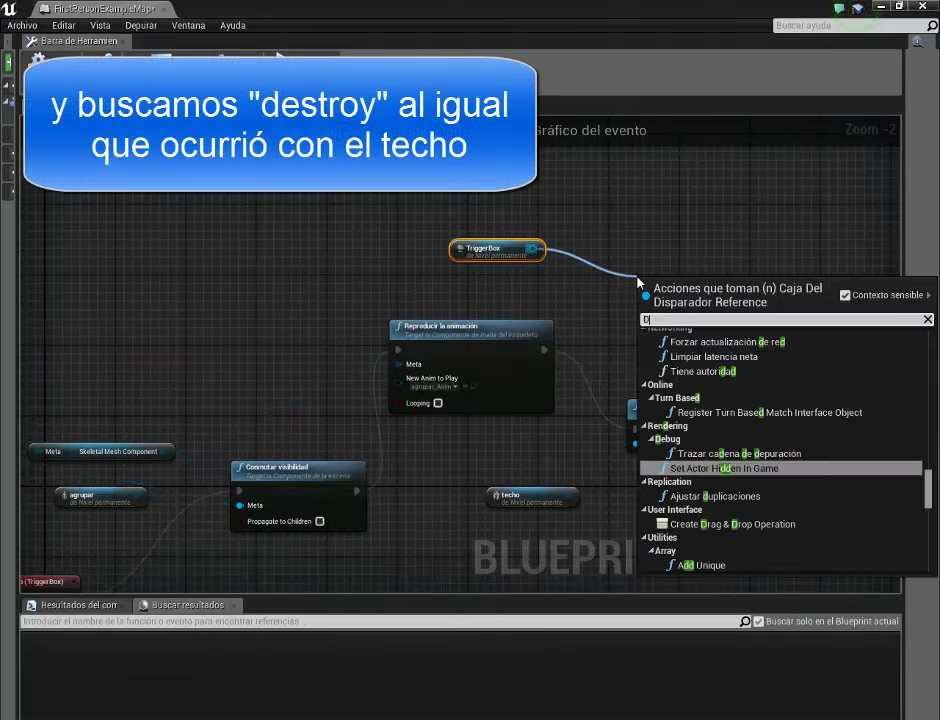
type("ESTROY")
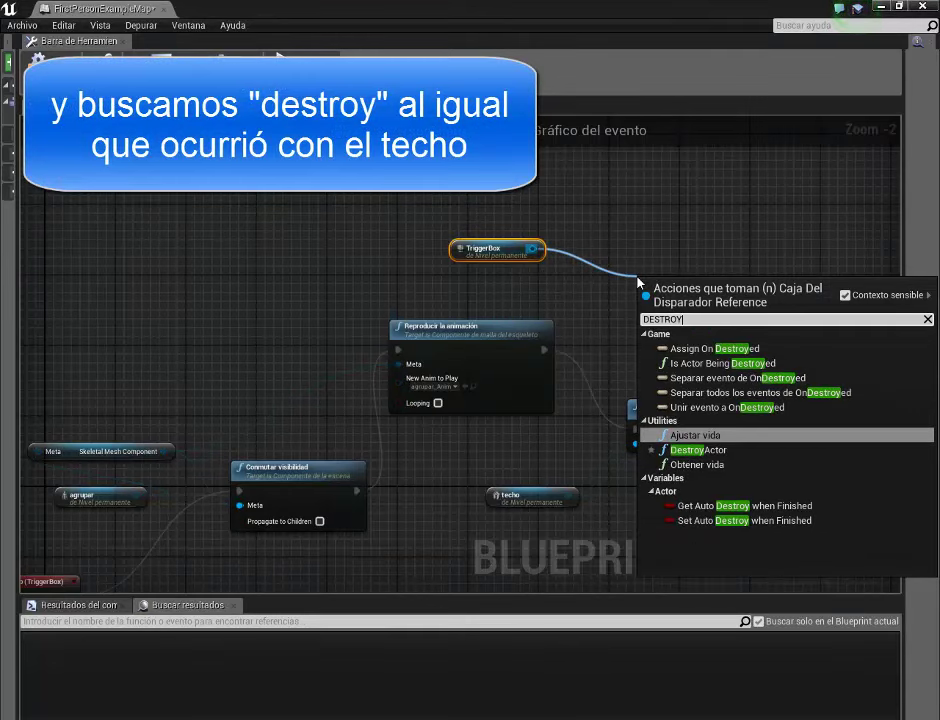
left_click(688, 450)
right_click_drag(762, 443, 645, 417)
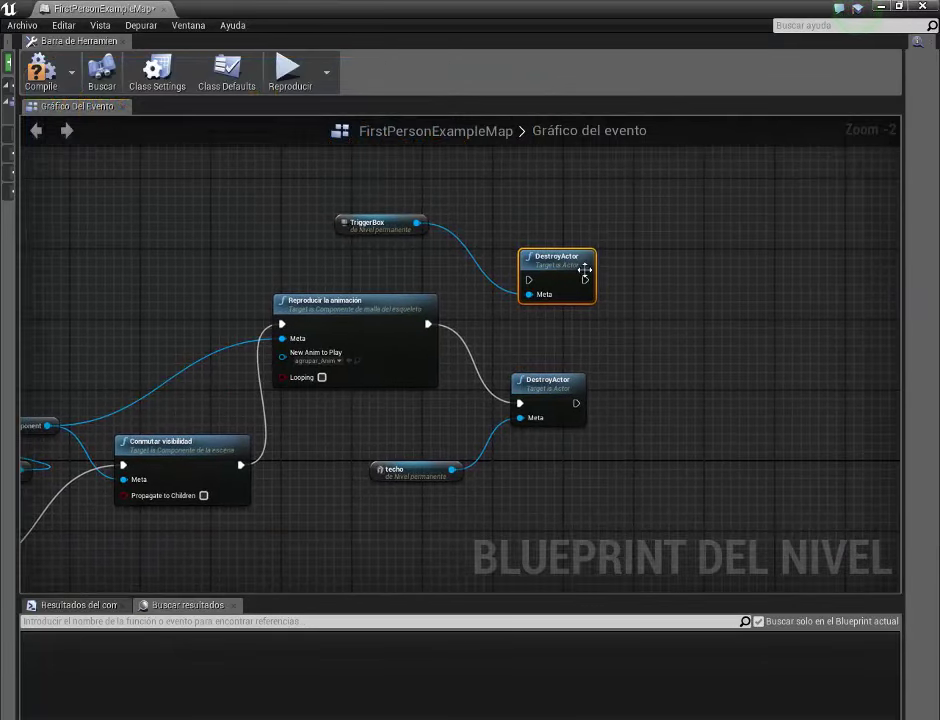
left_click_drag(595, 280, 698, 362)
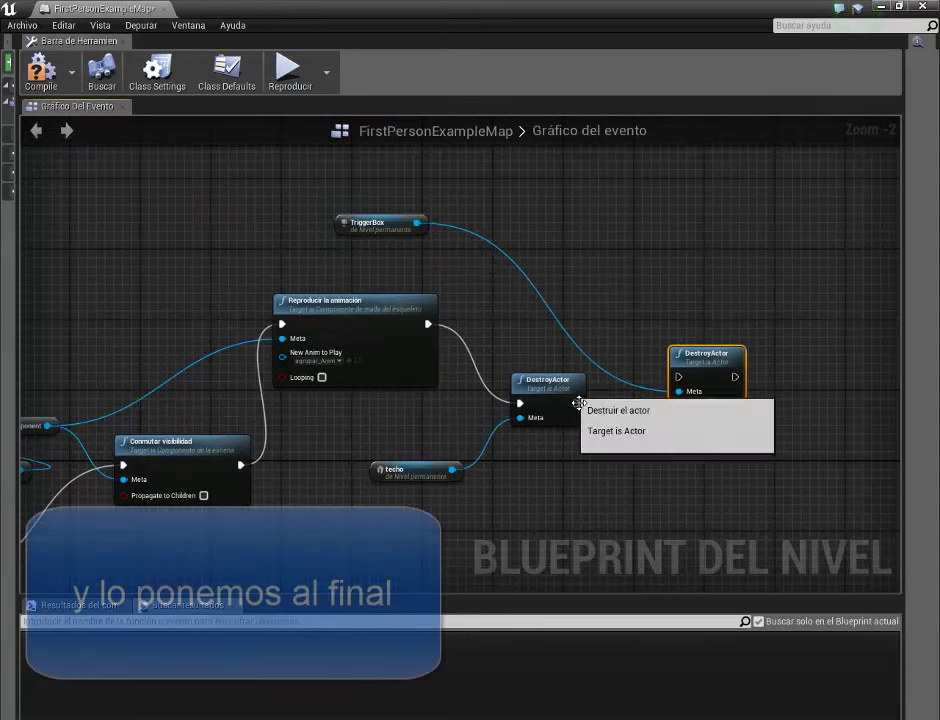
left_click_drag(576, 403, 679, 378)
scroll(686, 447, "down", 1)
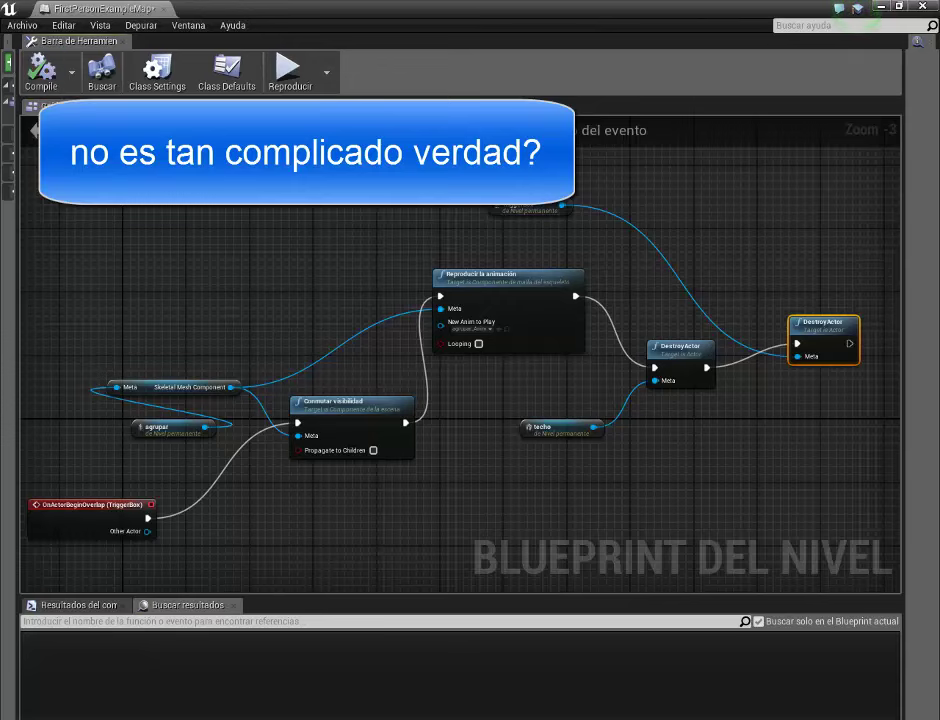
Step: Back in the level view, widen and frame the arena, then start a Reproducir play test
left_click(879, 7)
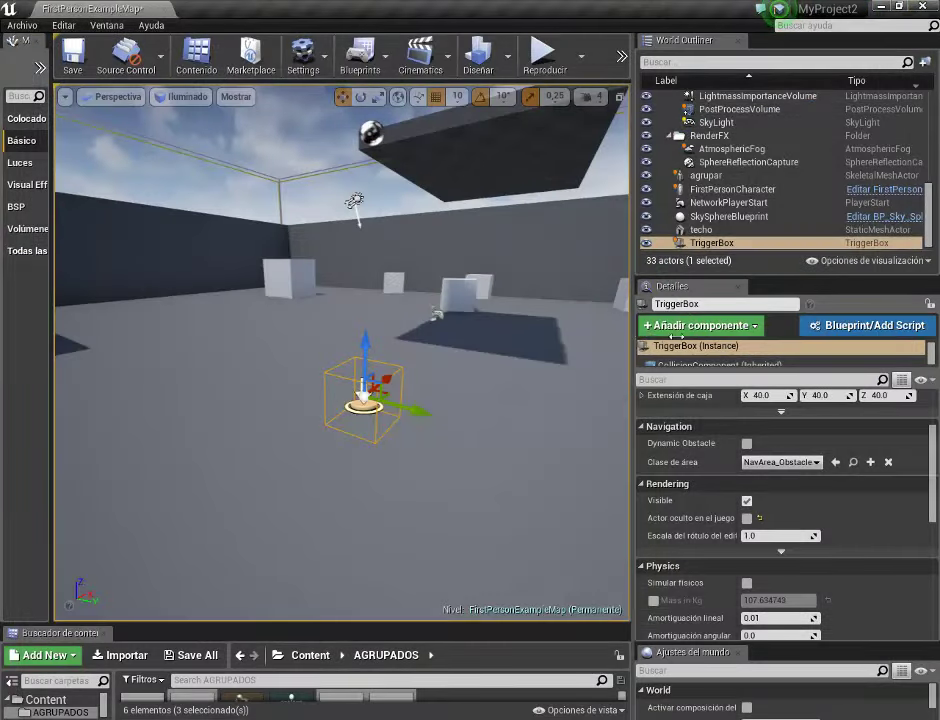
left_click_drag(673, 336, 877, 336)
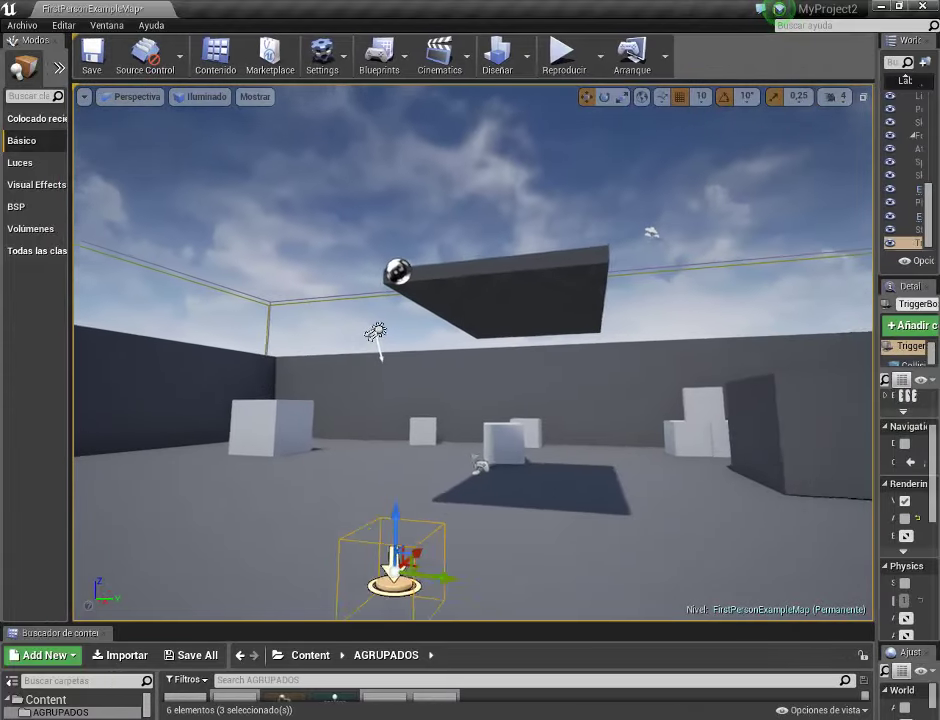
left_click_drag(718, 293, 718, 320)
left_click(558, 59)
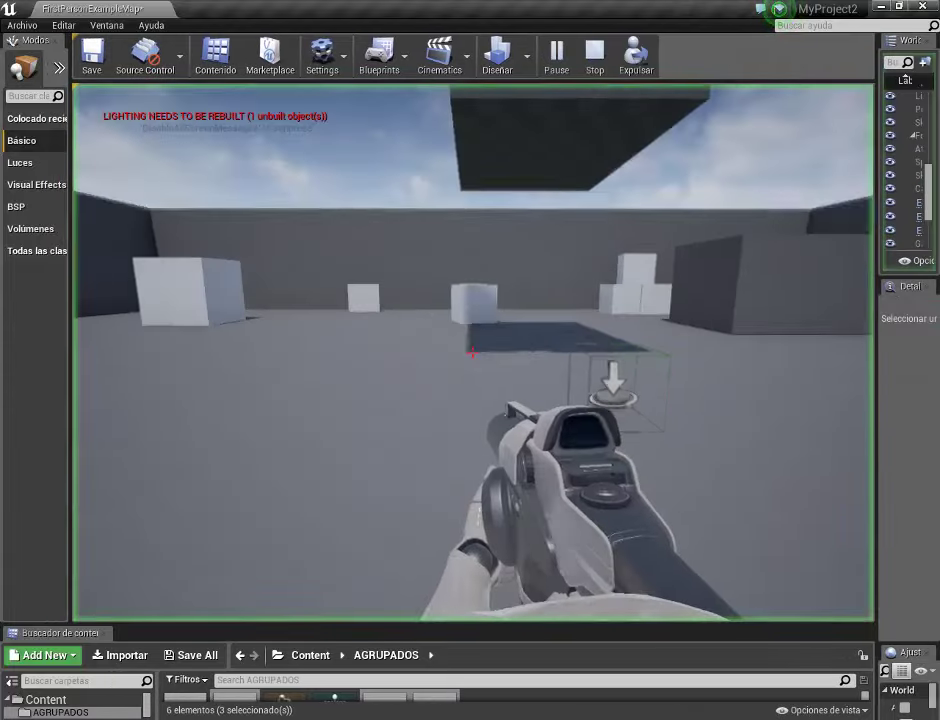
Step: Walk under the ceiling so it shatters and falls, inspect the debris, then stop playing with Esc
key("w")
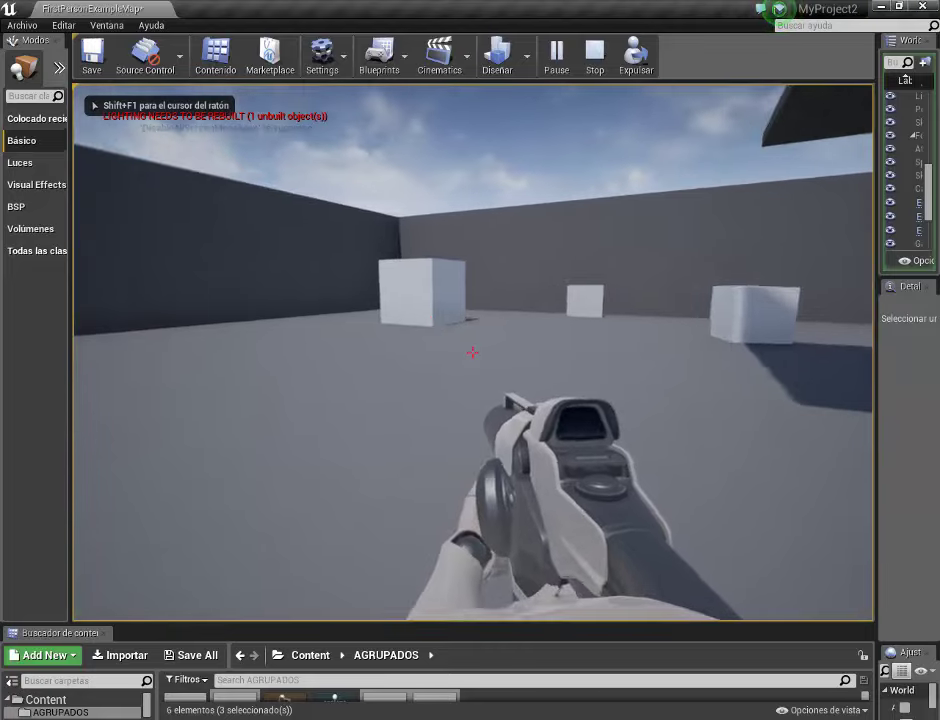
key("w")
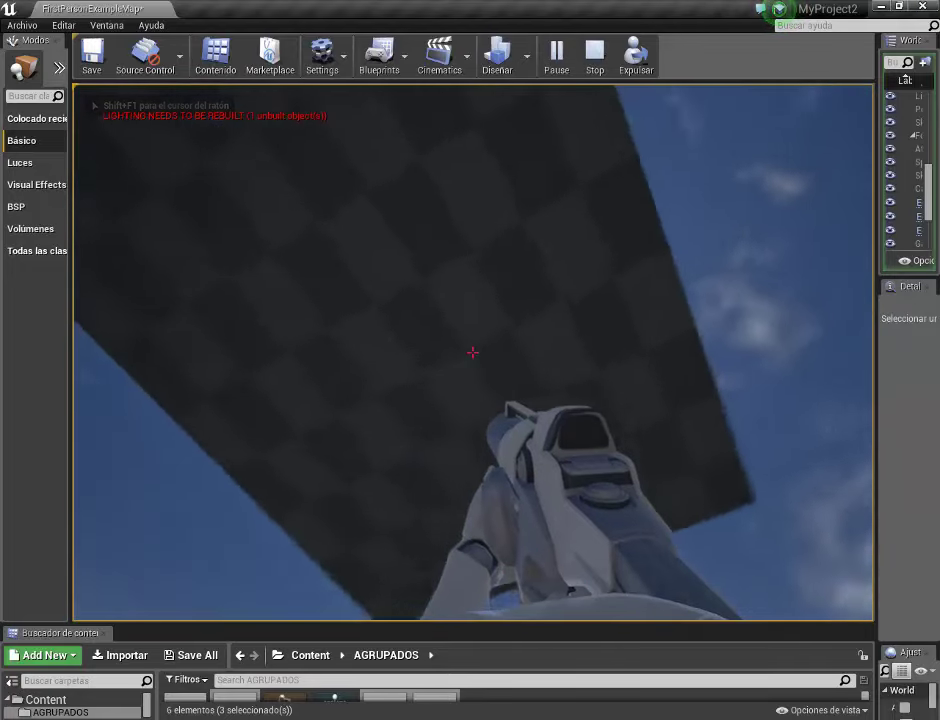
key("w")
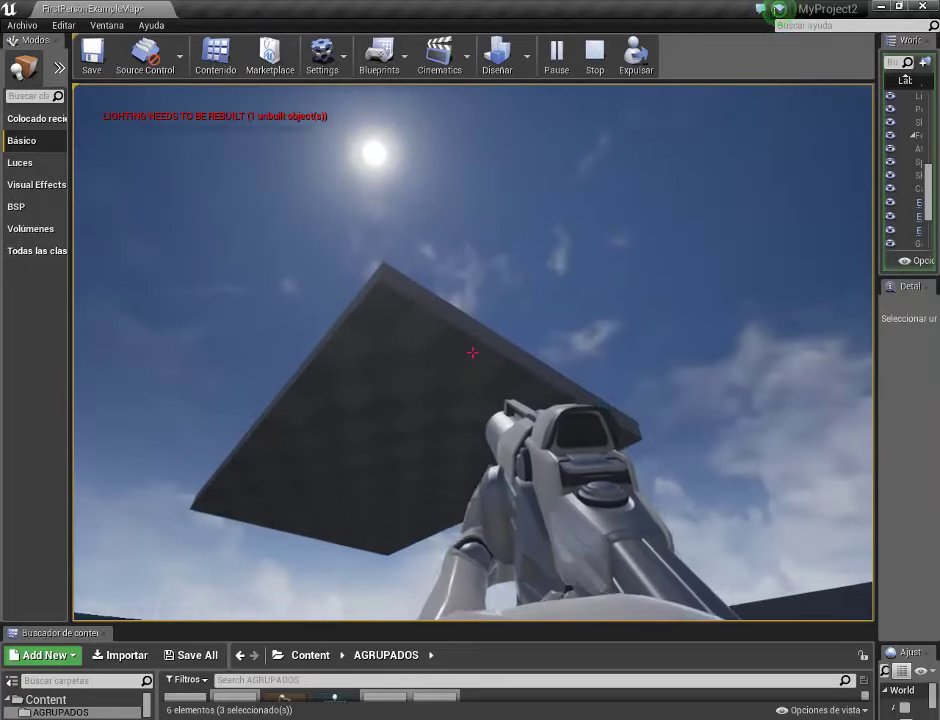
key("w")
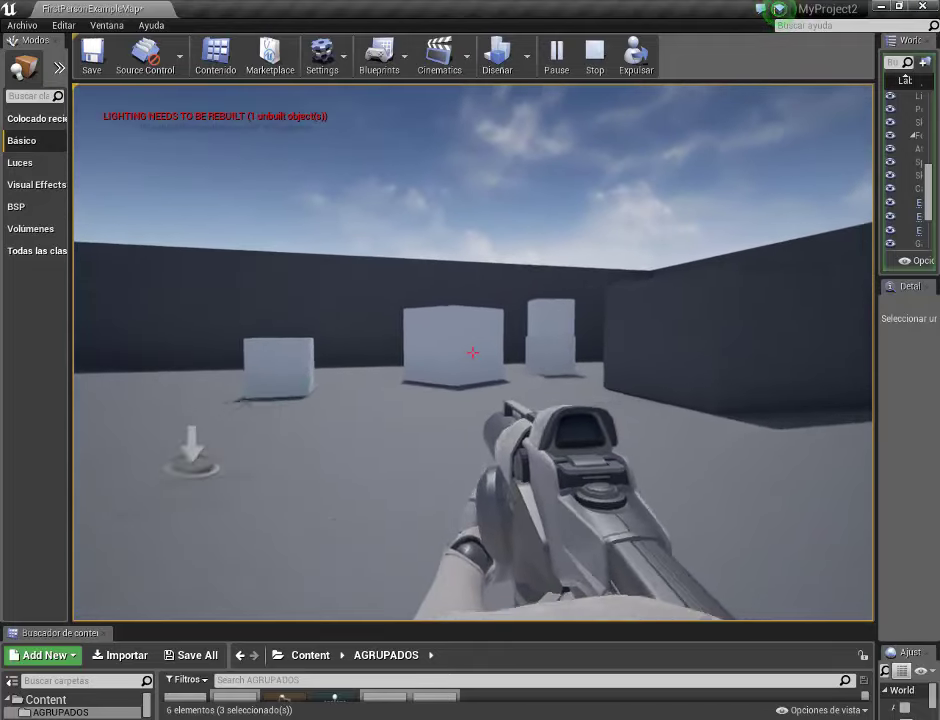
key("w")
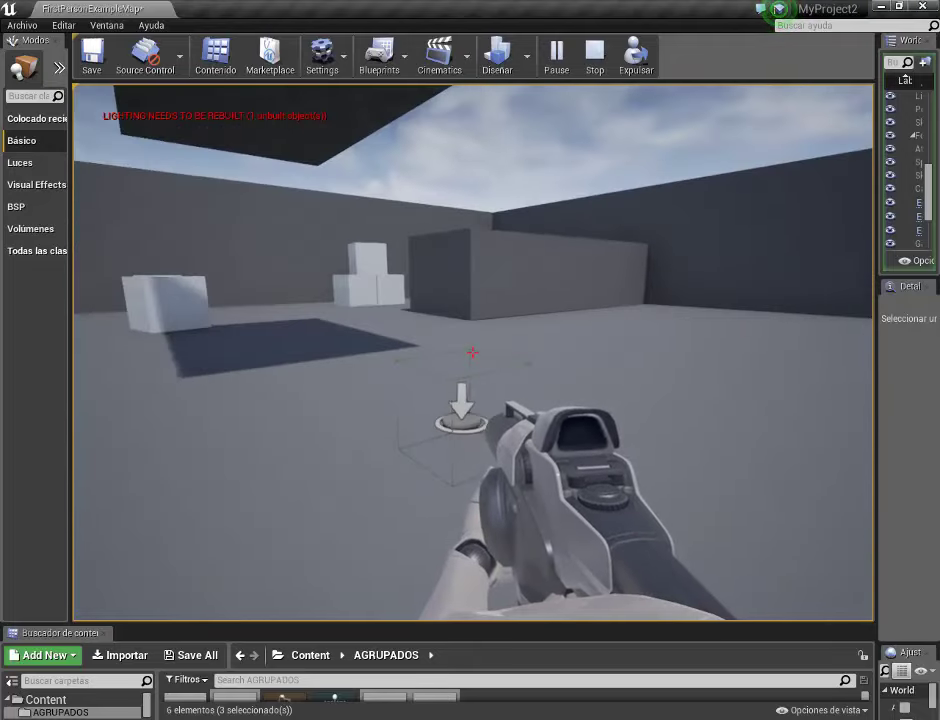
key("w")
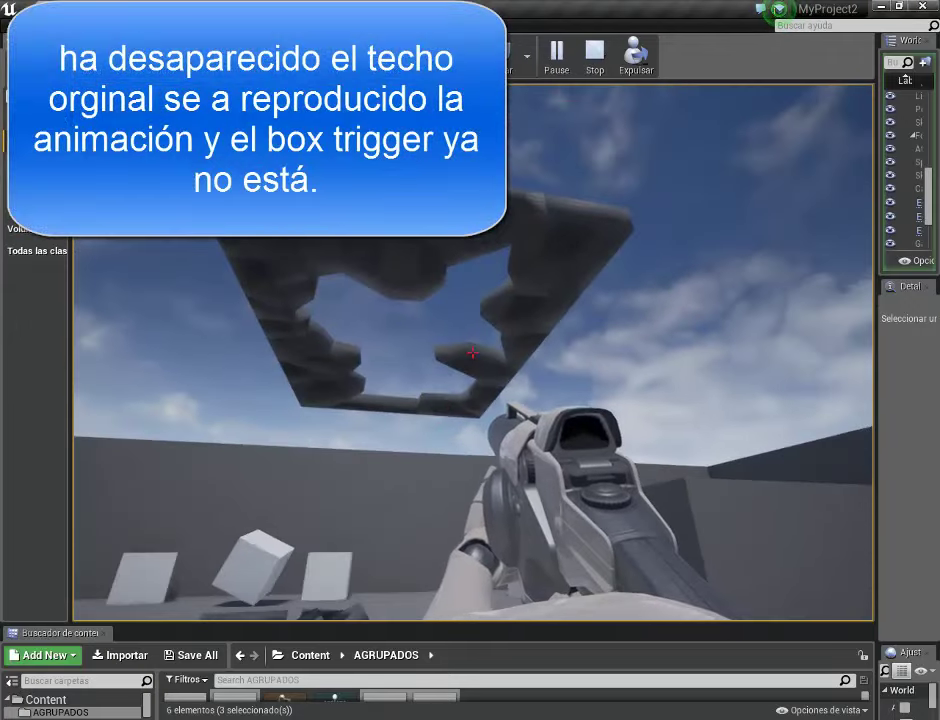
key("w")
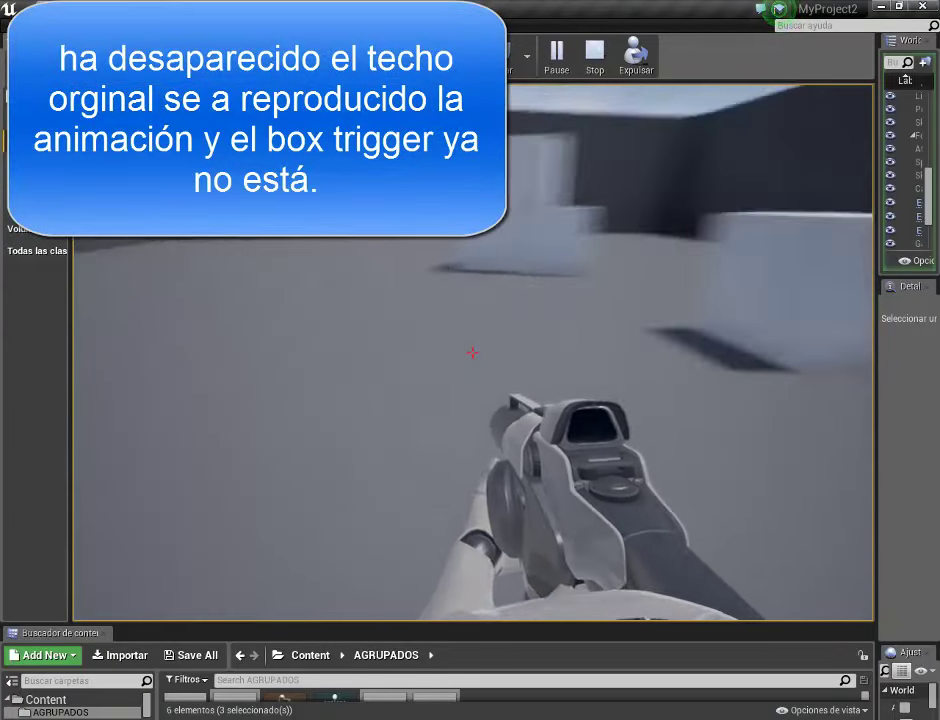
key("w")
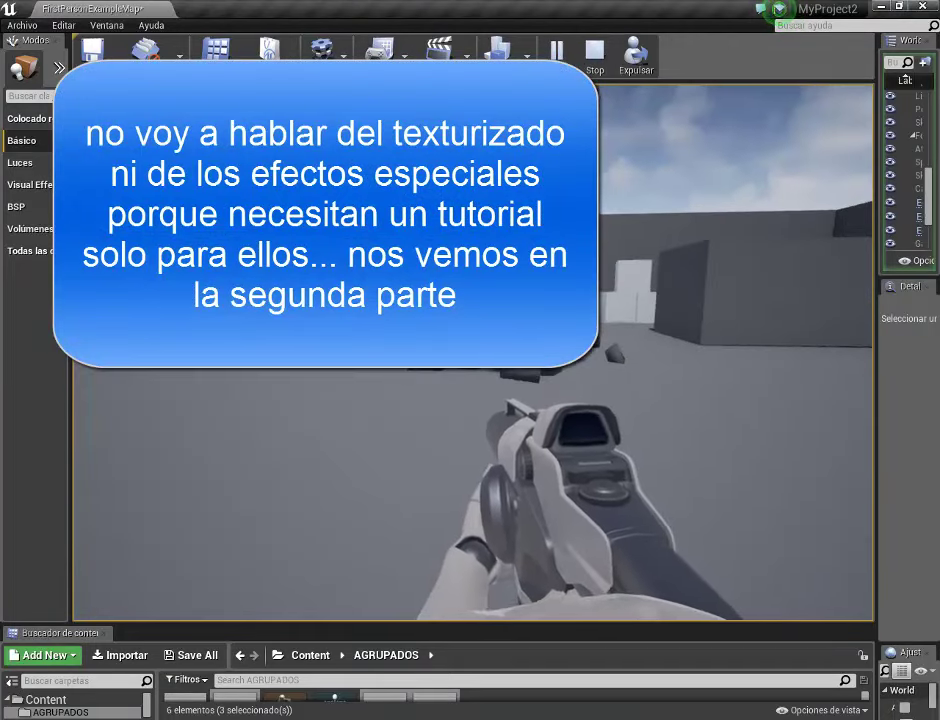
key("Escape")
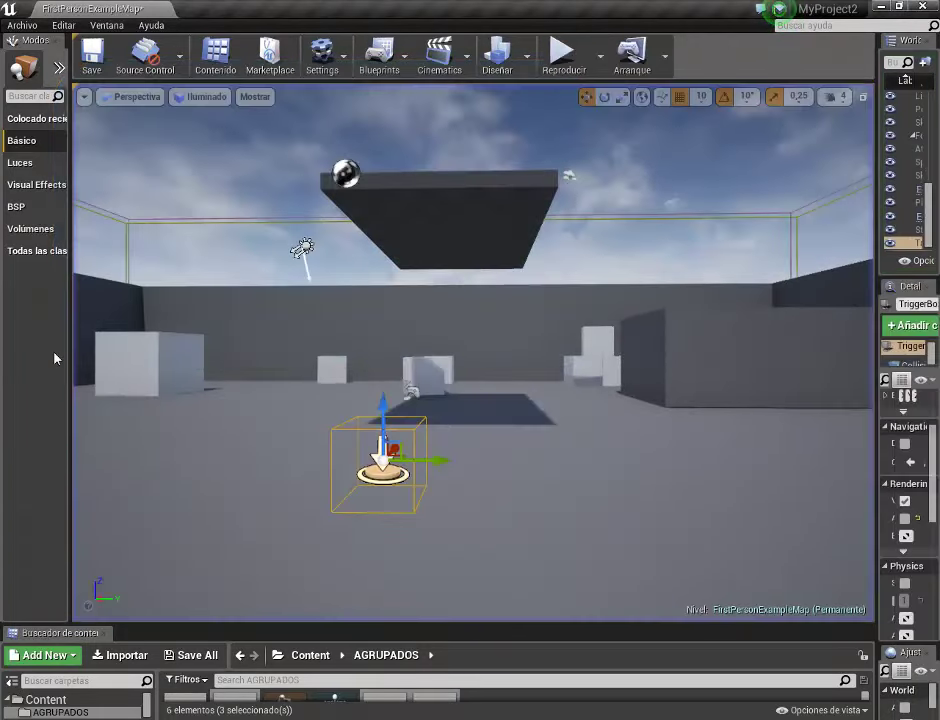